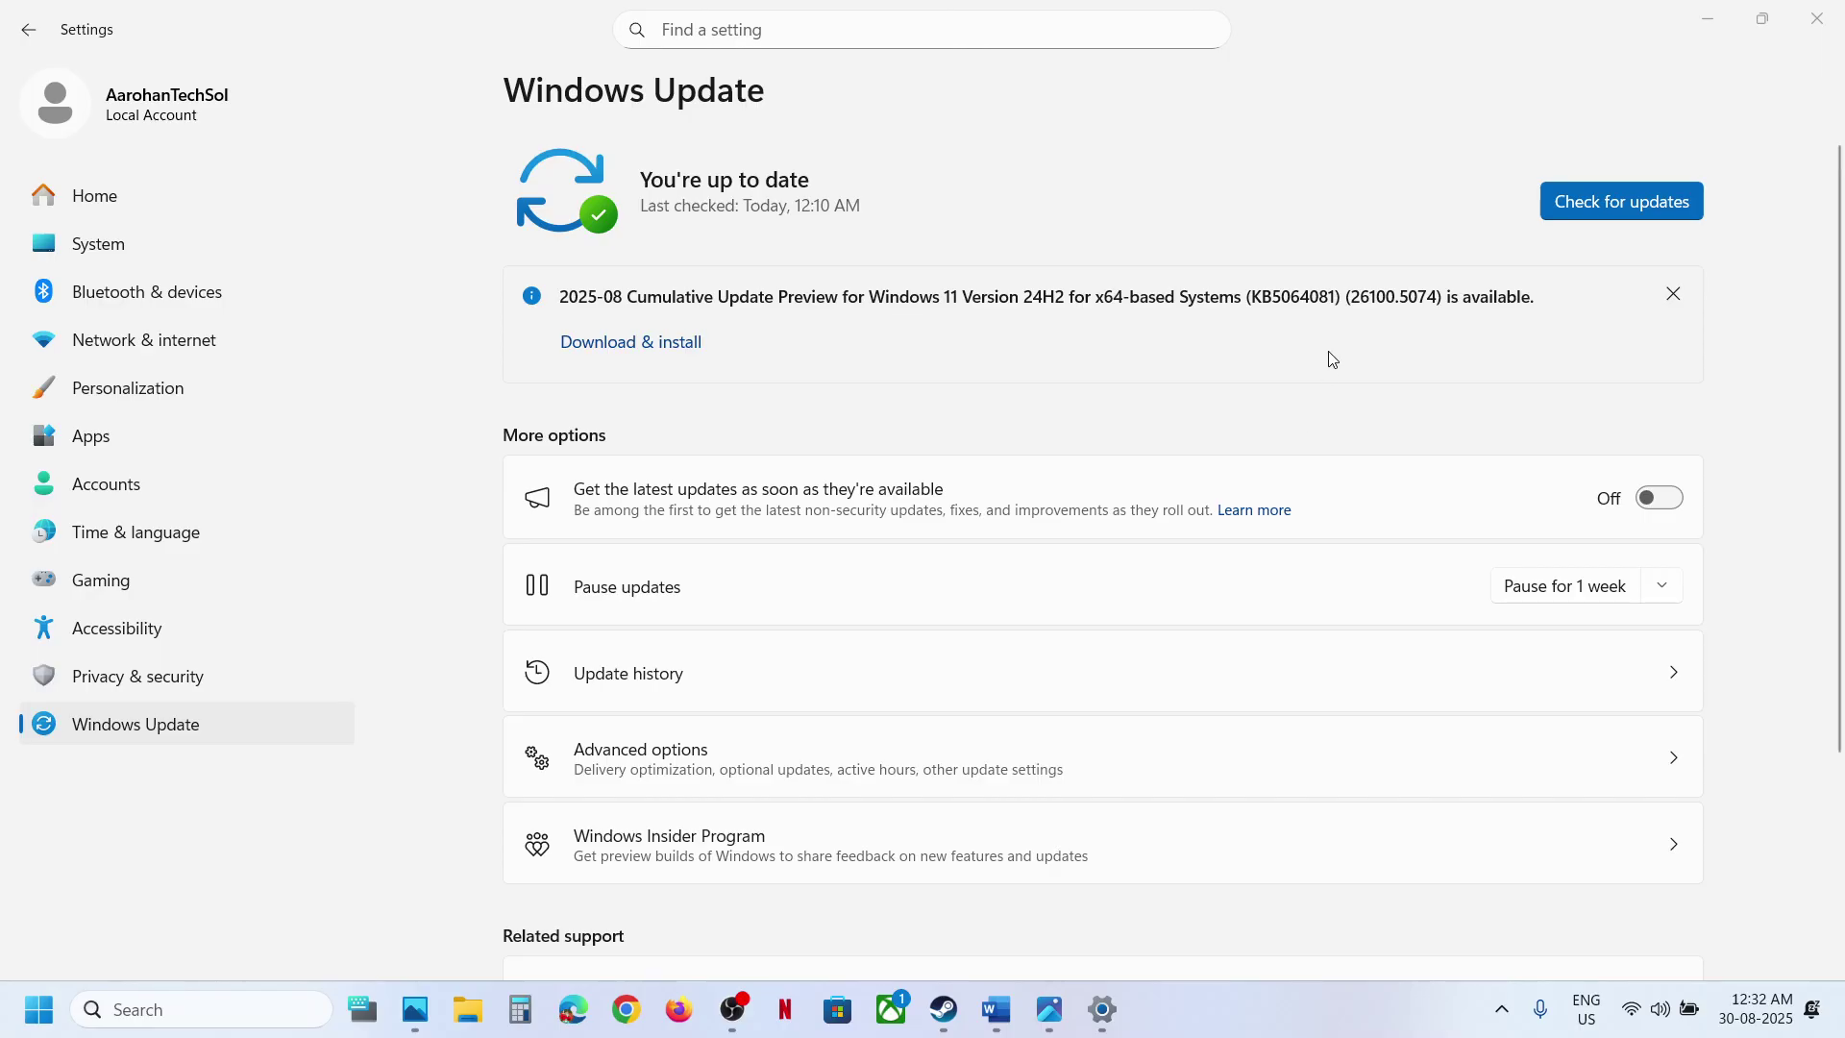
Step: Start downloading the 2025-08 cumulative update preview in Windows Update
click(1293, 306)
click(651, 346)
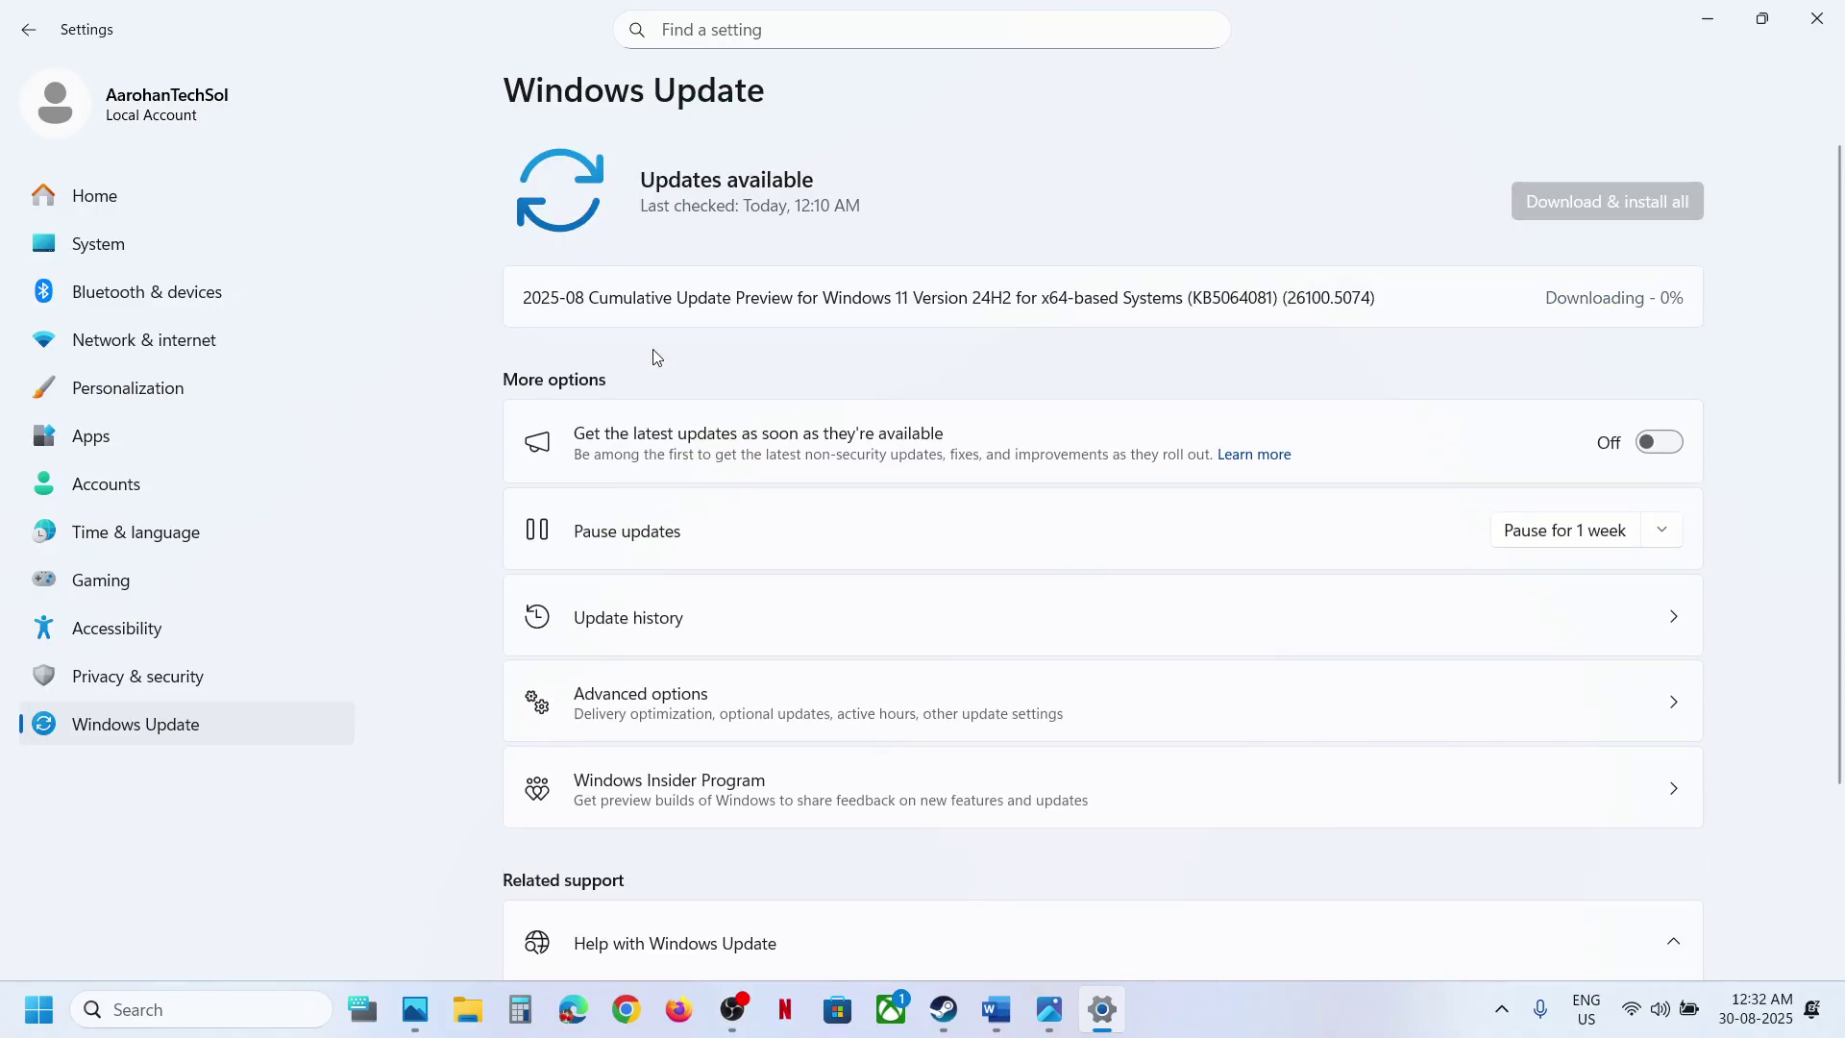
click(996, 1028)
click(996, 1028)
Step: Pause updates for one week, then resume them and recheck, returning to the Word guide
click(1547, 531)
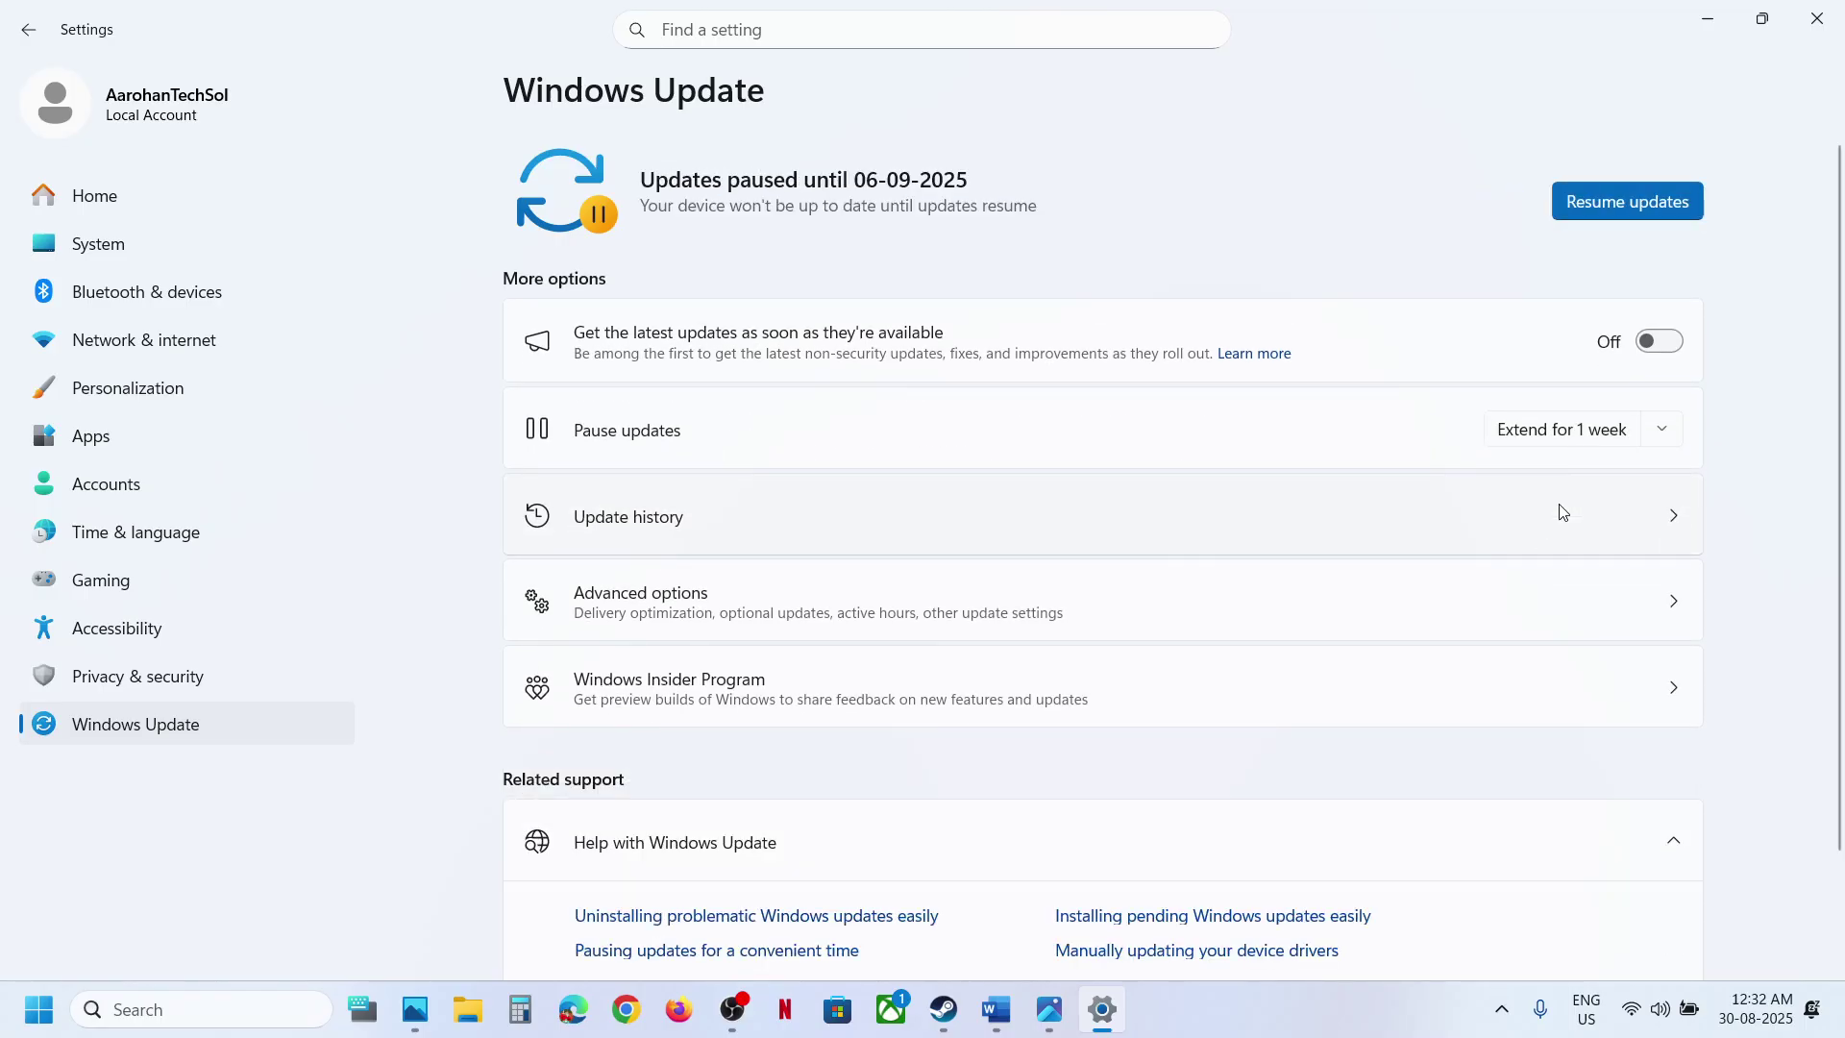
click(1619, 209)
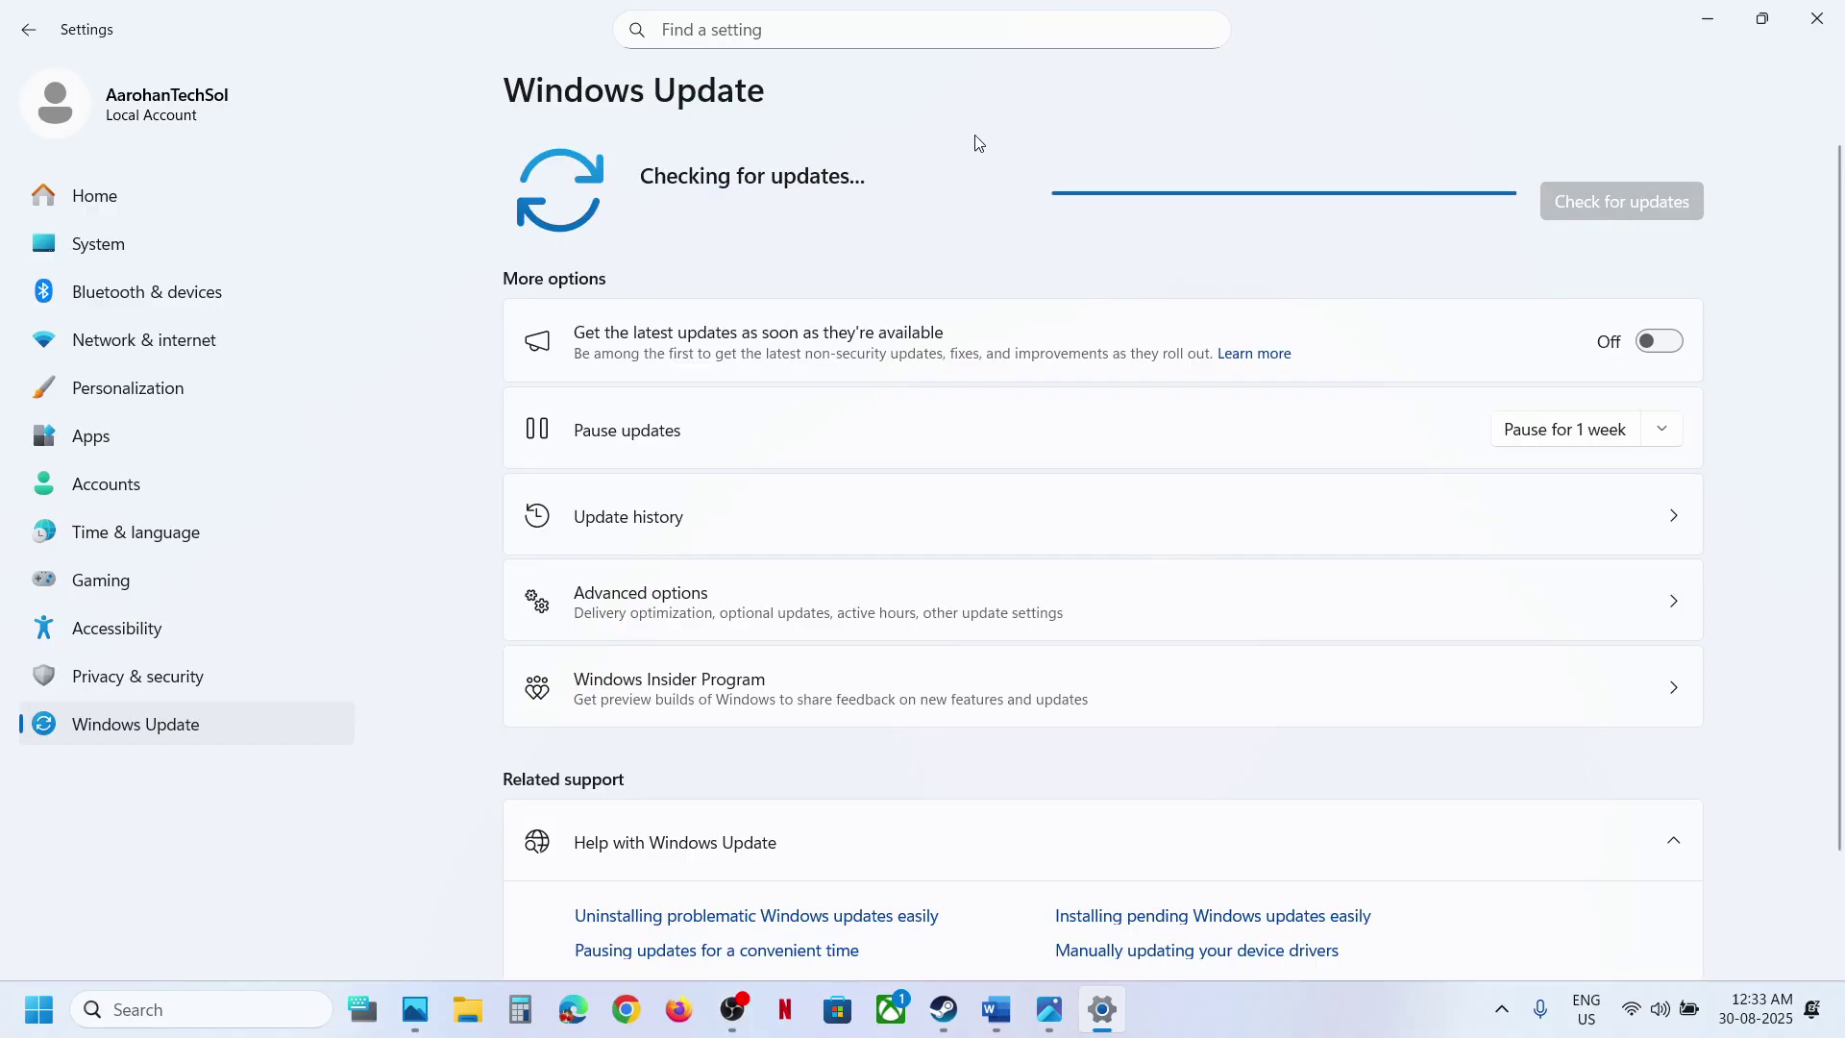
key(alt+Tab)
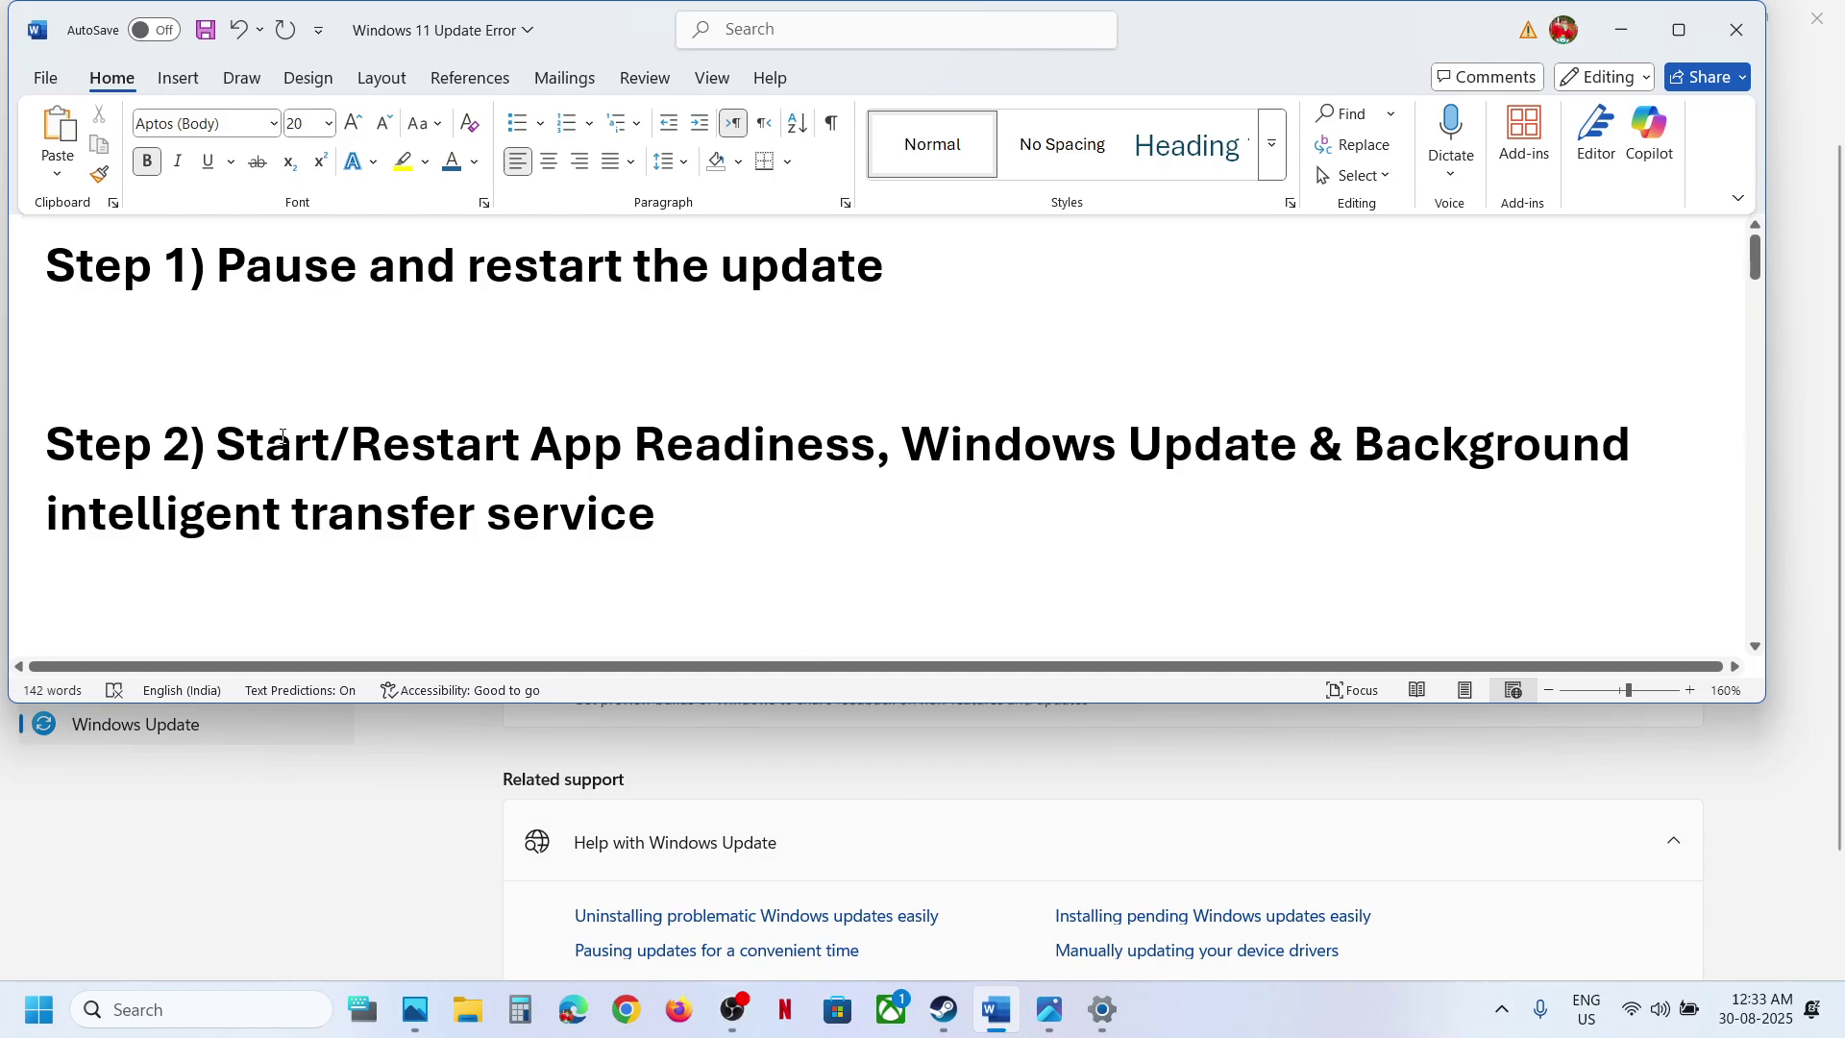
Step: Select 'Start/Restart App Readiness' in the guide and launch the Services console via search
drag(281, 442, 874, 447)
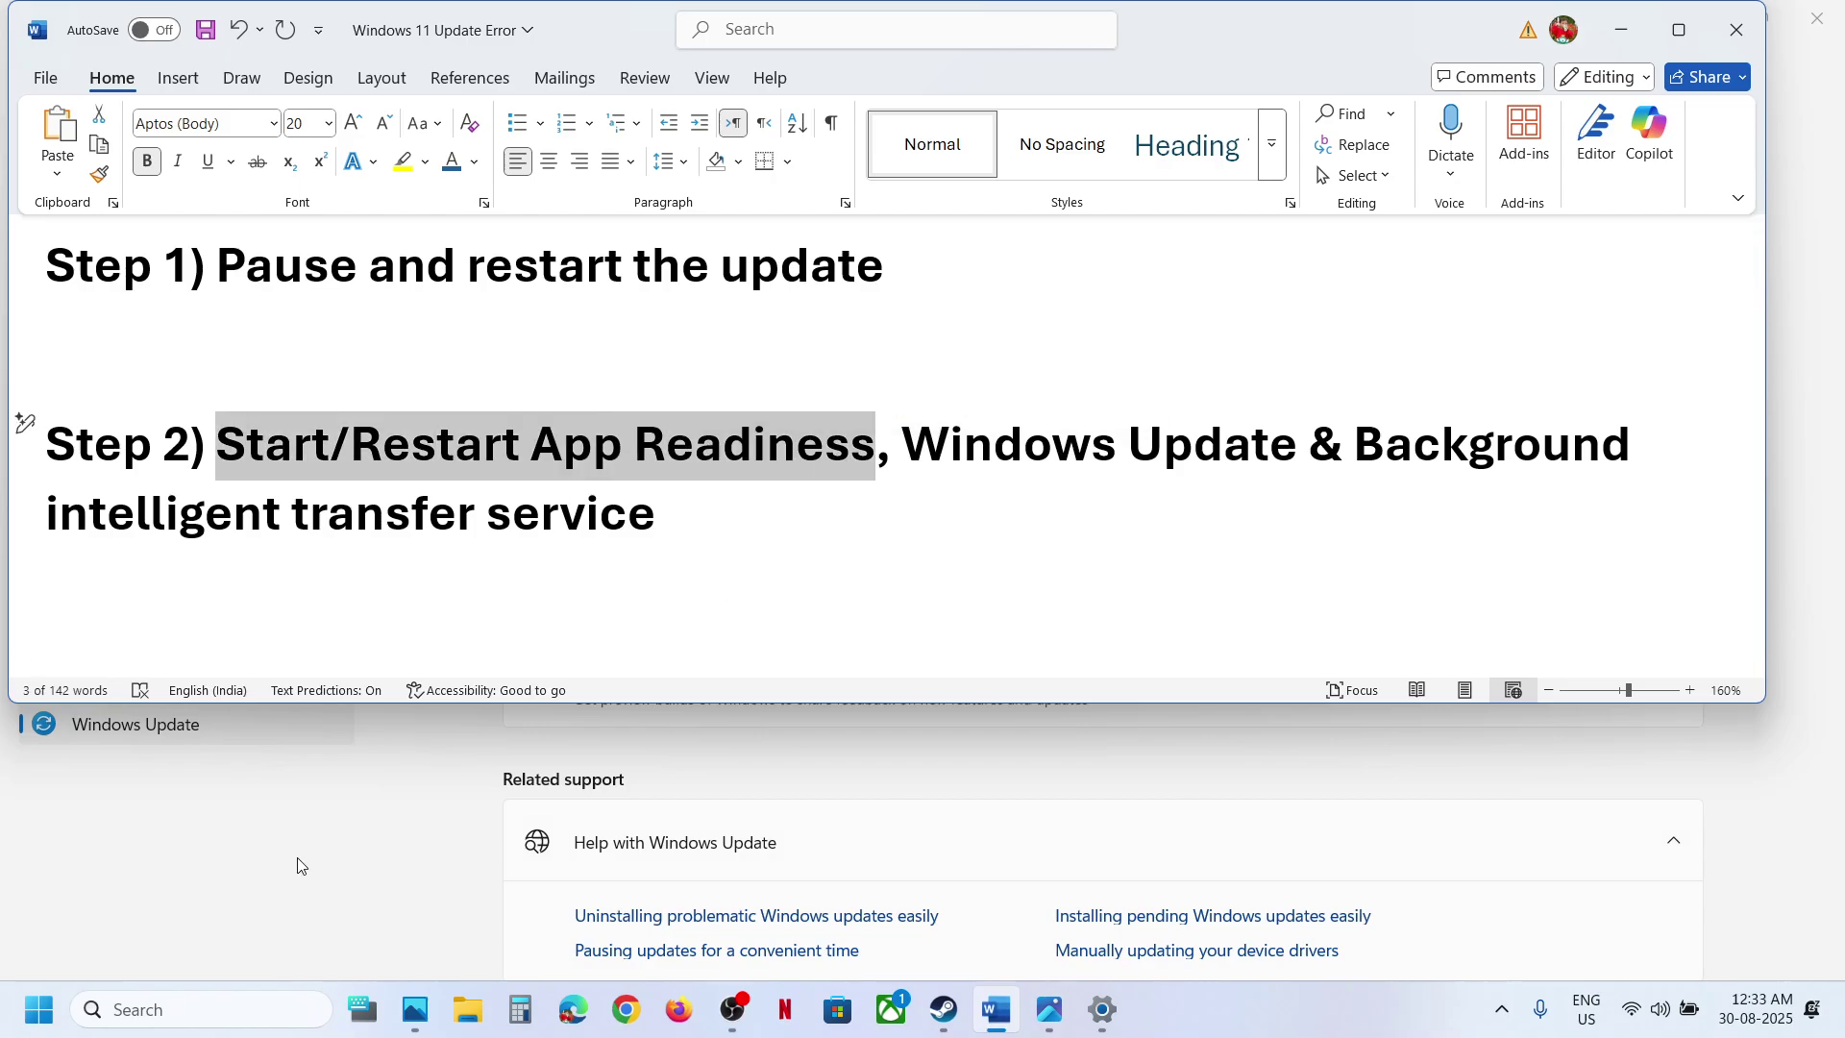
click(191, 1006)
text(services)
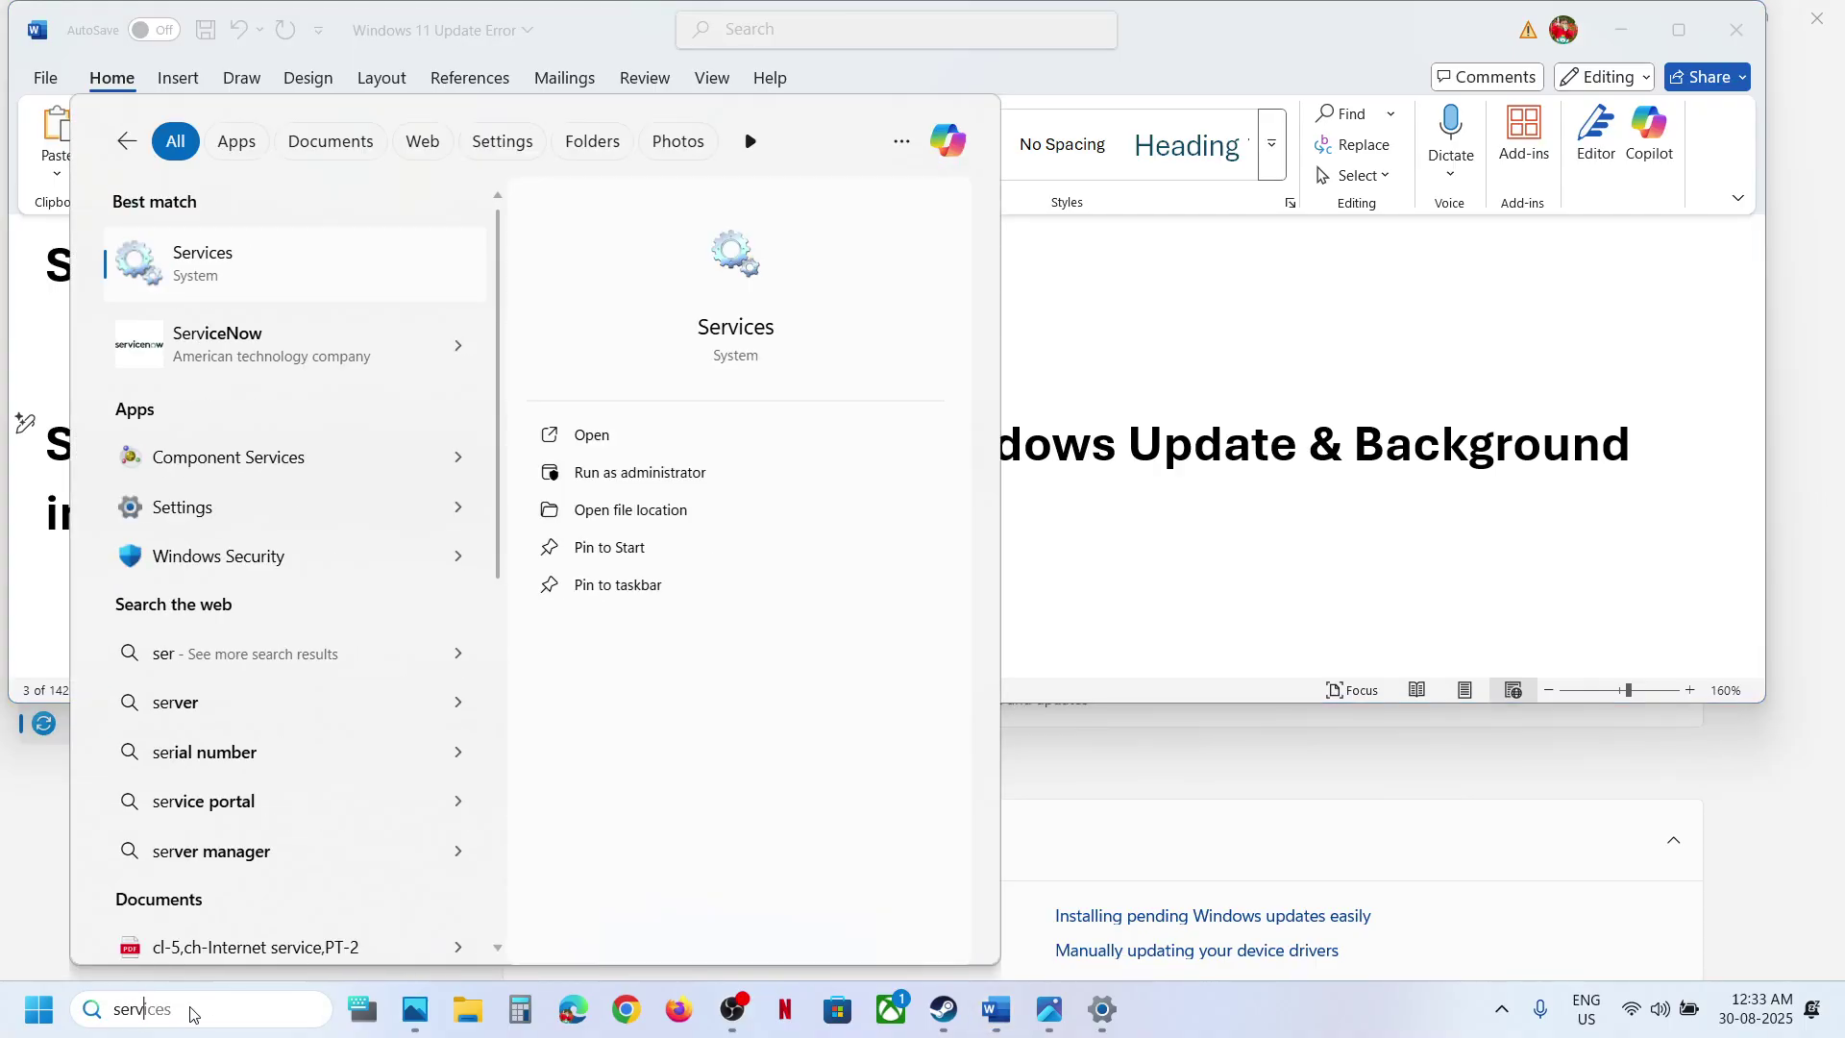
key(Return)
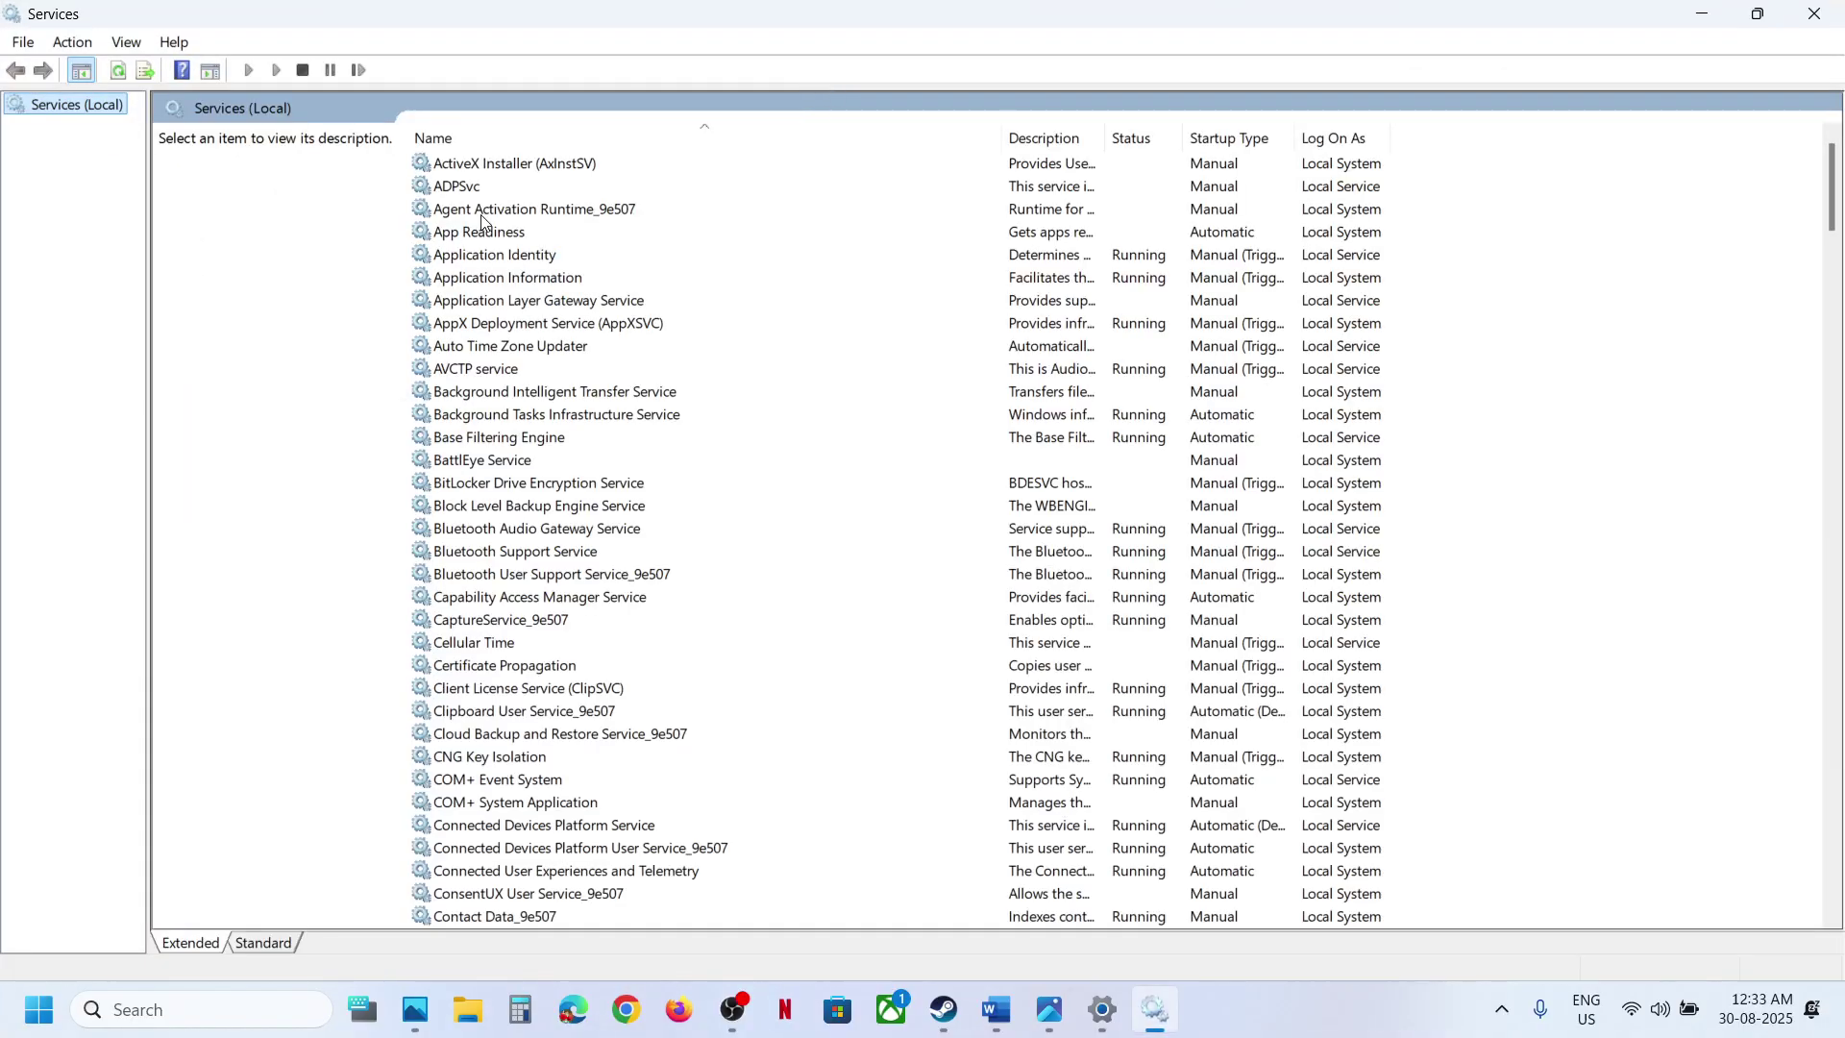
Step: Set the App Readiness service's startup type to Automatic and apply it
click(493, 232)
double_click(558, 236)
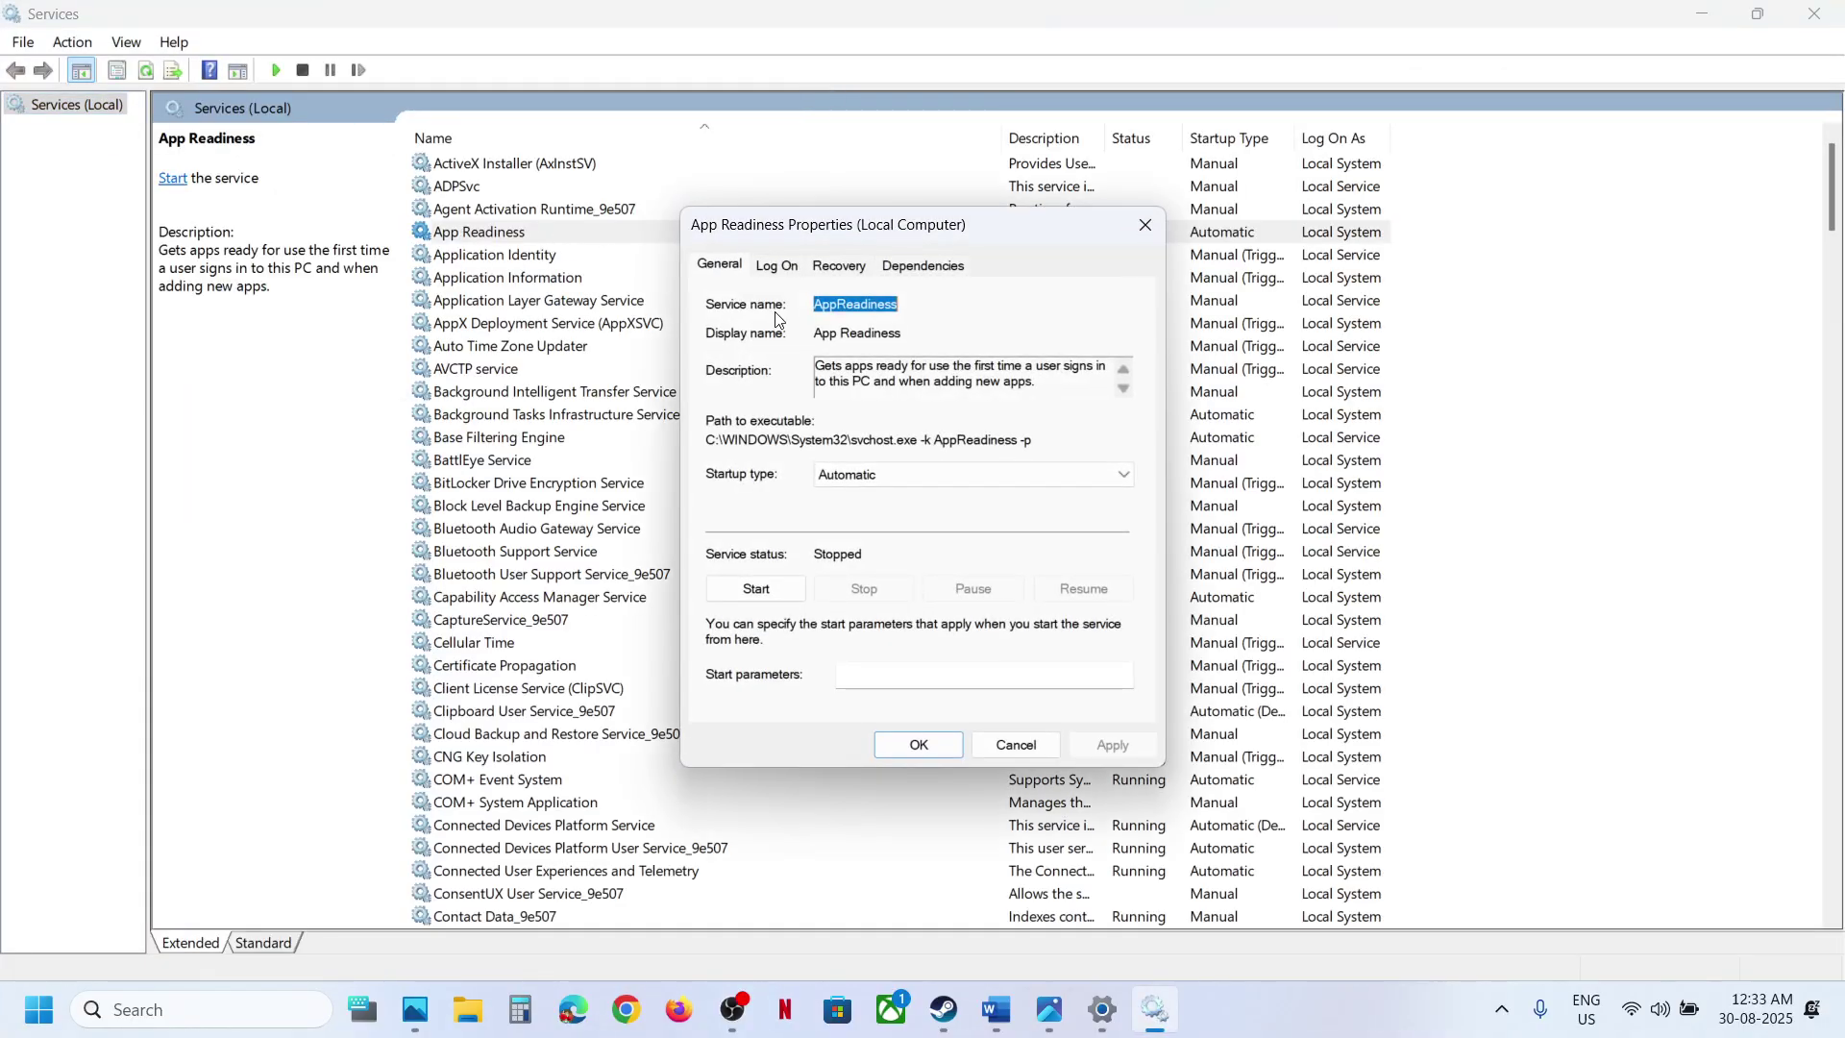
click(885, 470)
click(868, 513)
click(1105, 747)
Step: Start App Readiness, close its properties, then restart the service
click(758, 595)
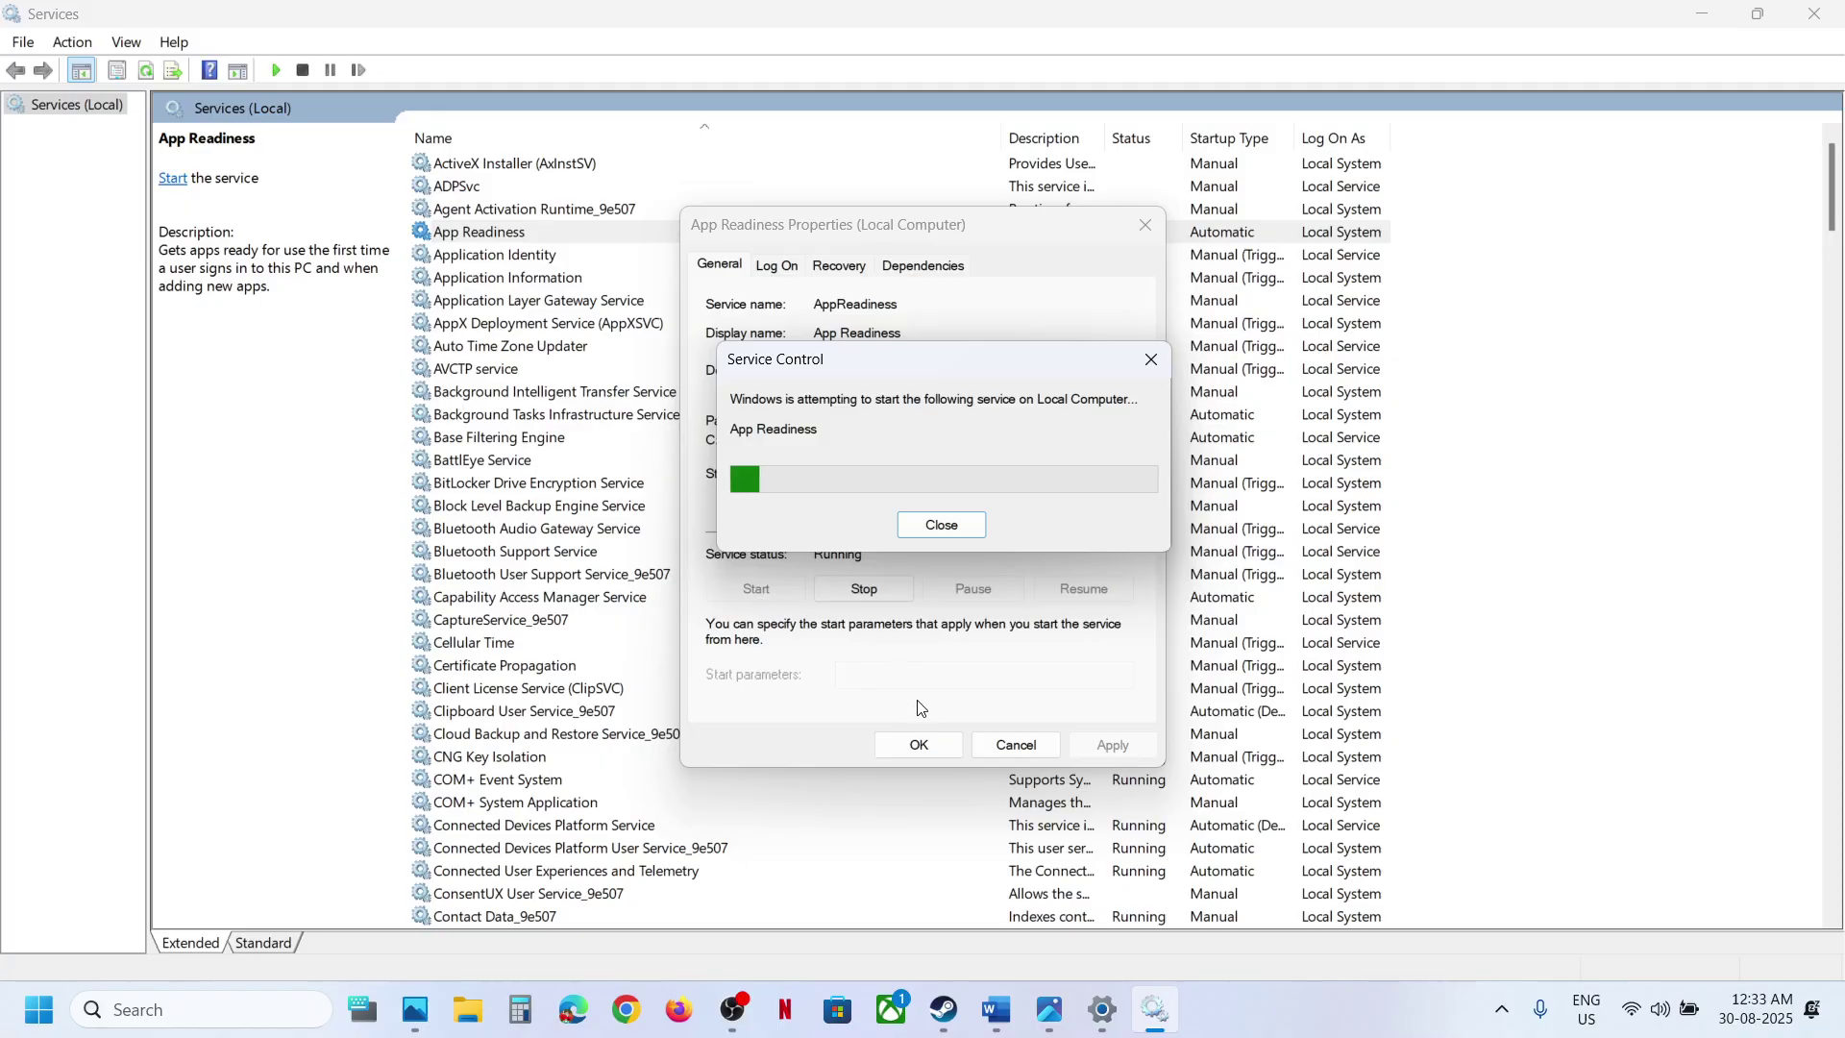
click(918, 746)
right_click(538, 231)
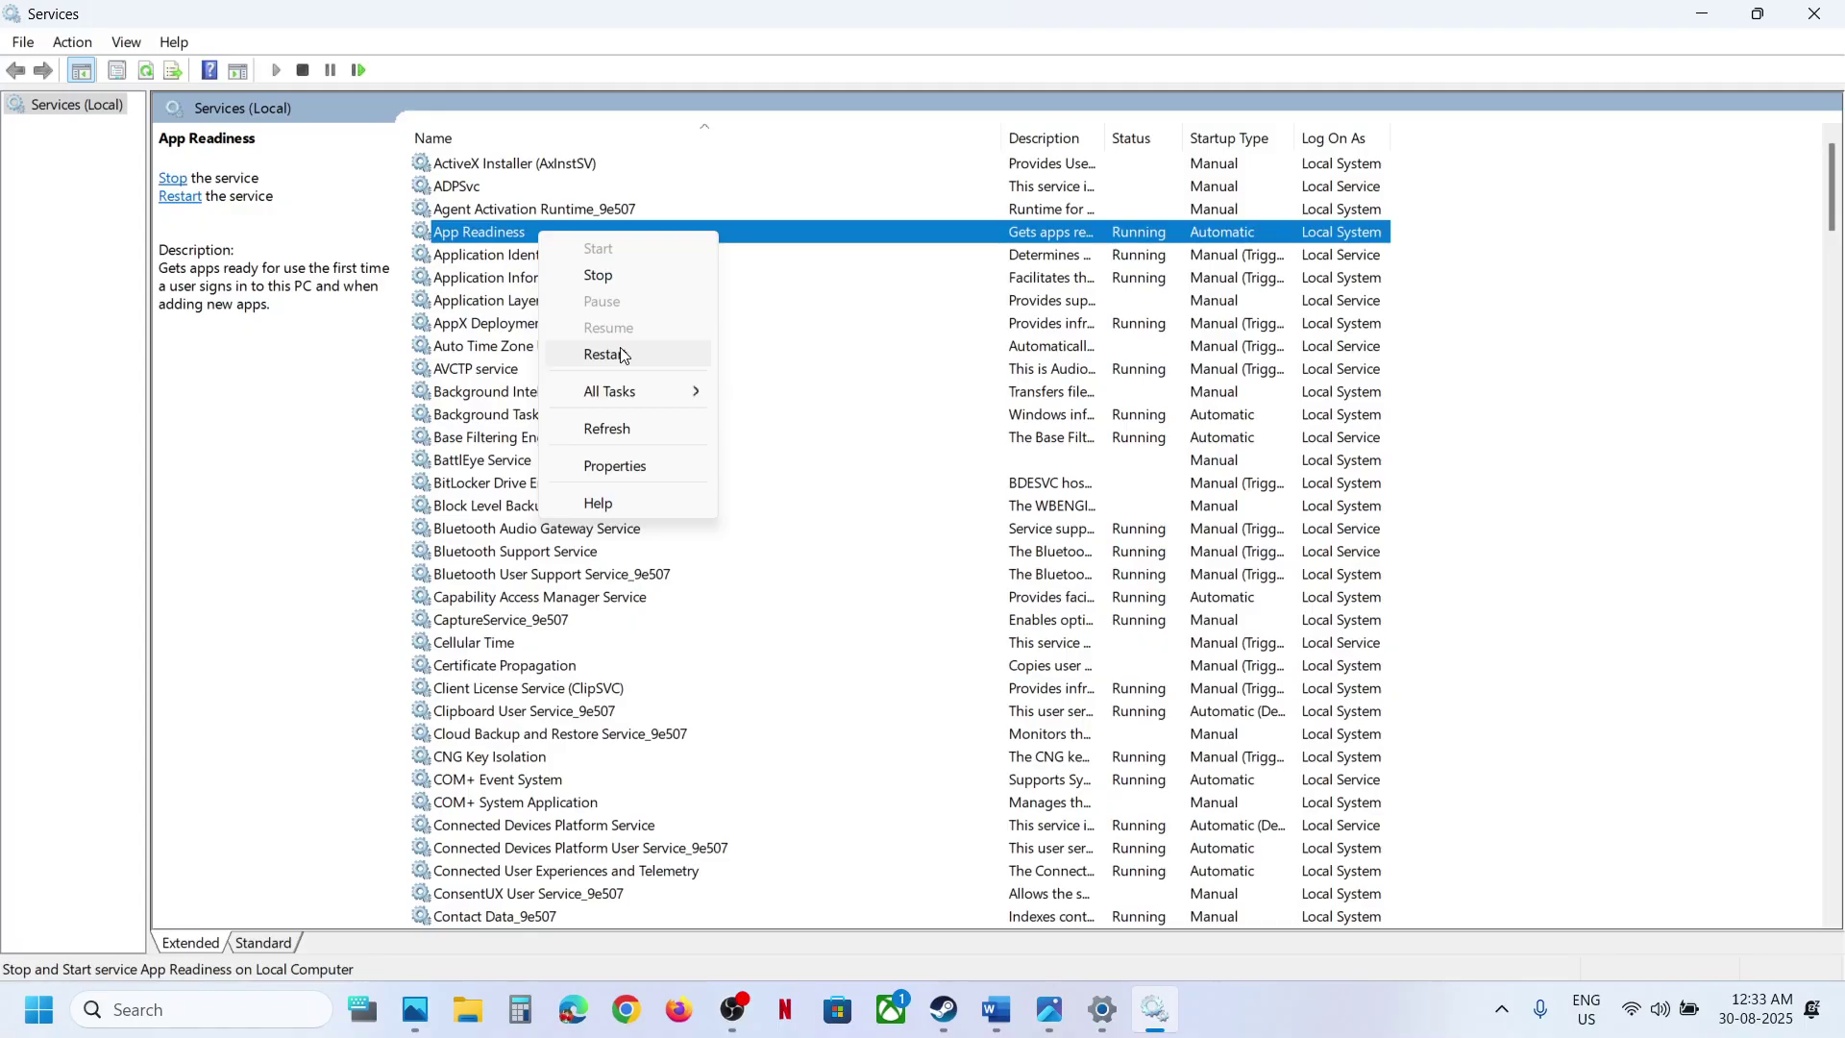
click(605, 354)
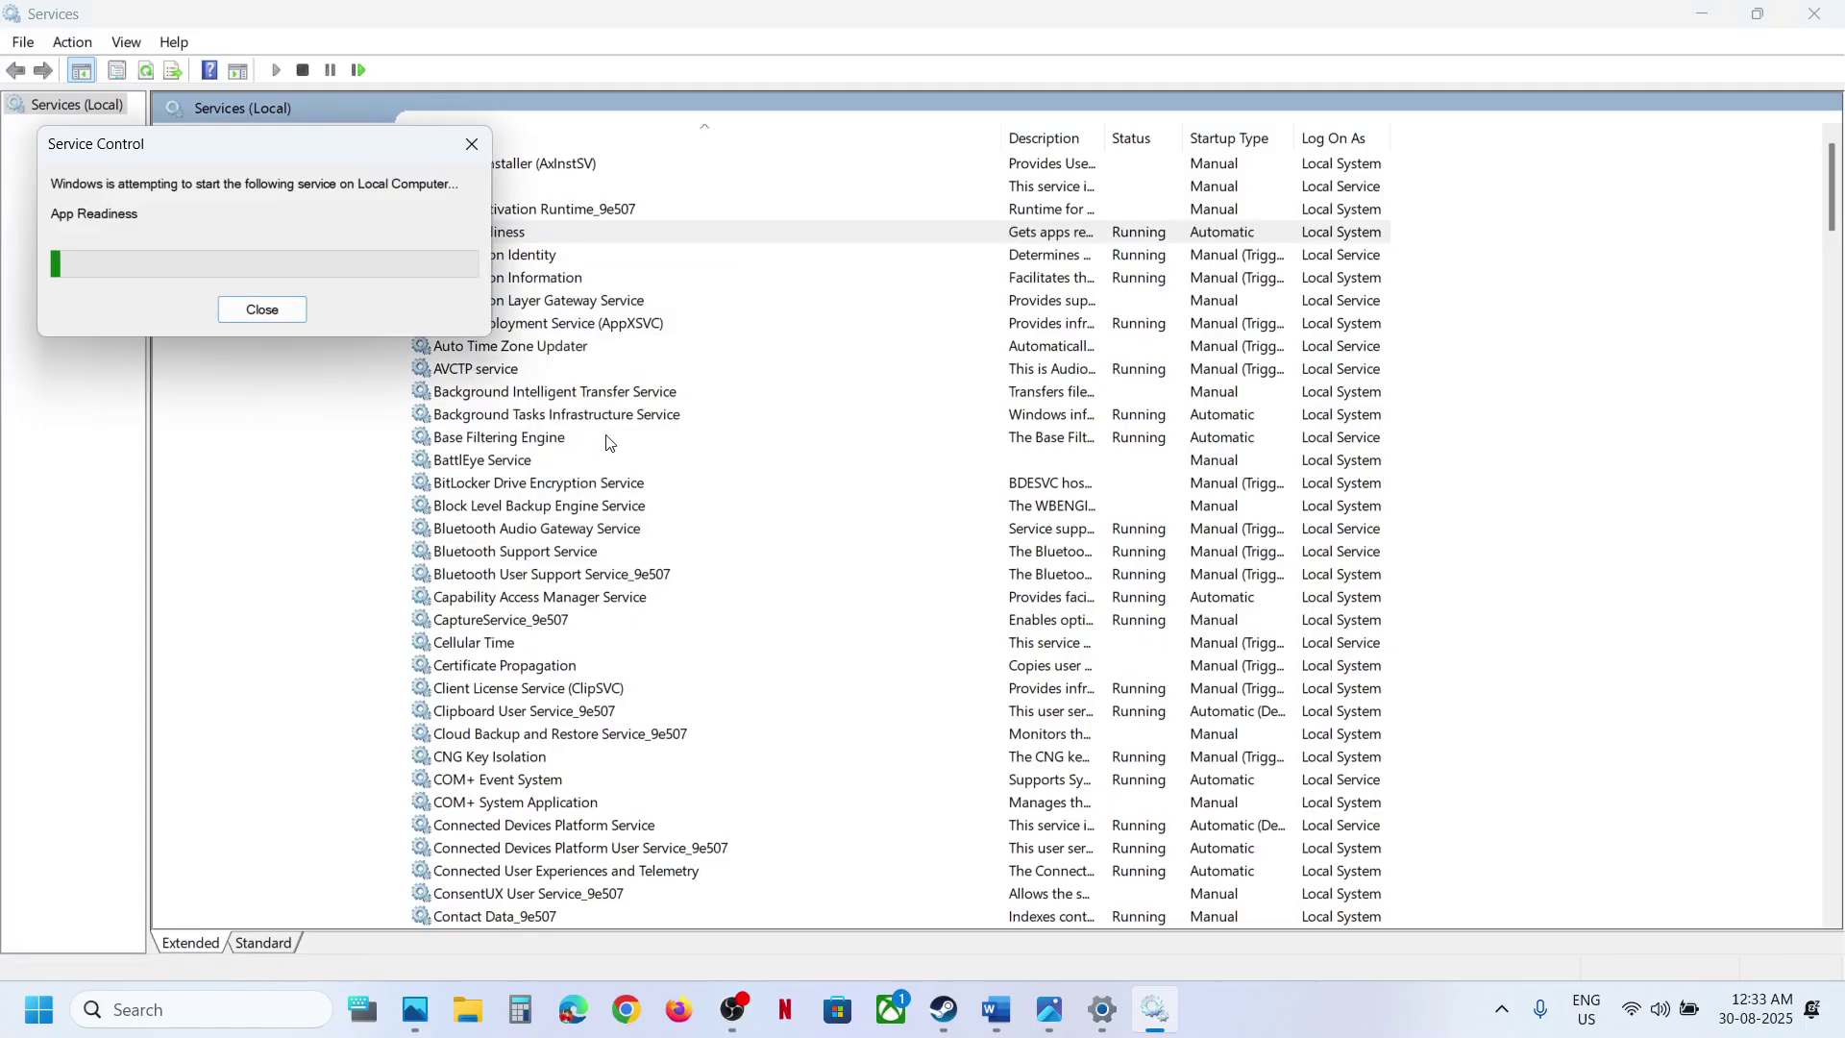
Step: Keep the Windows Update service's startup type on Automatic and confirm
click(567, 552)
key(w)
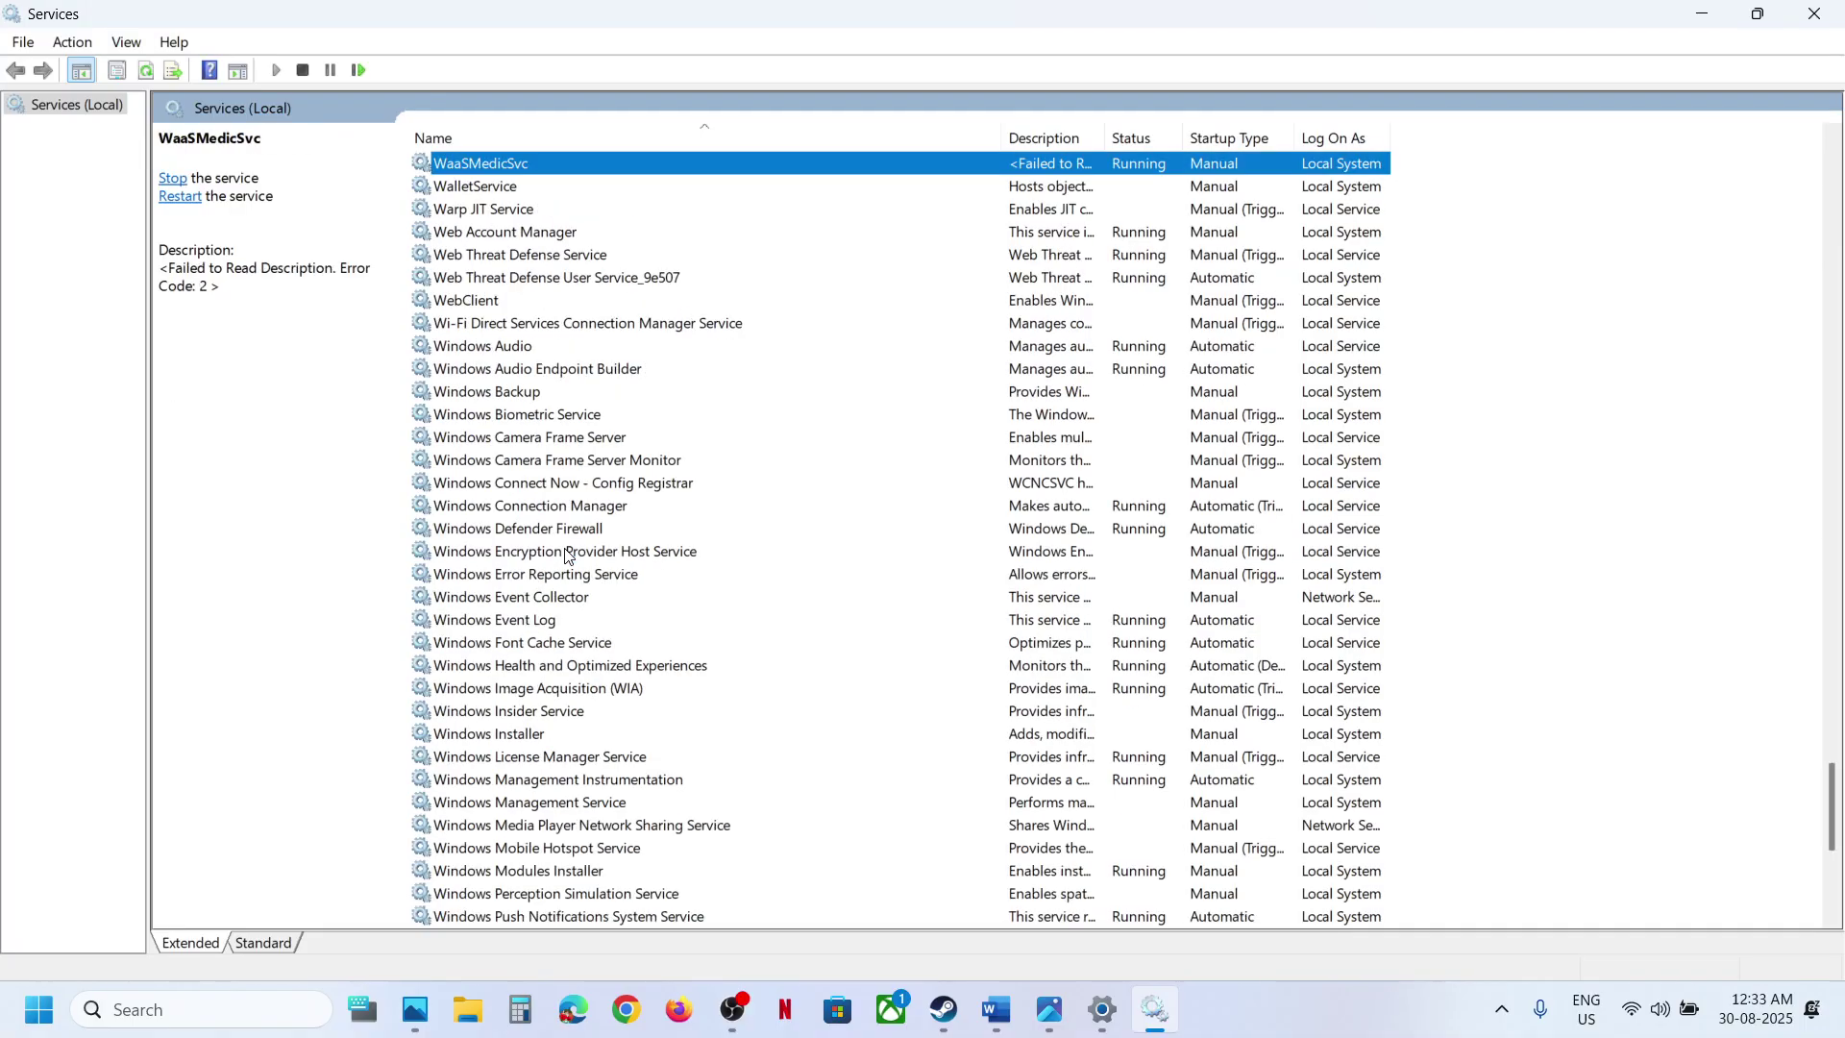
scroll(548, 555, down, 12)
click(518, 577)
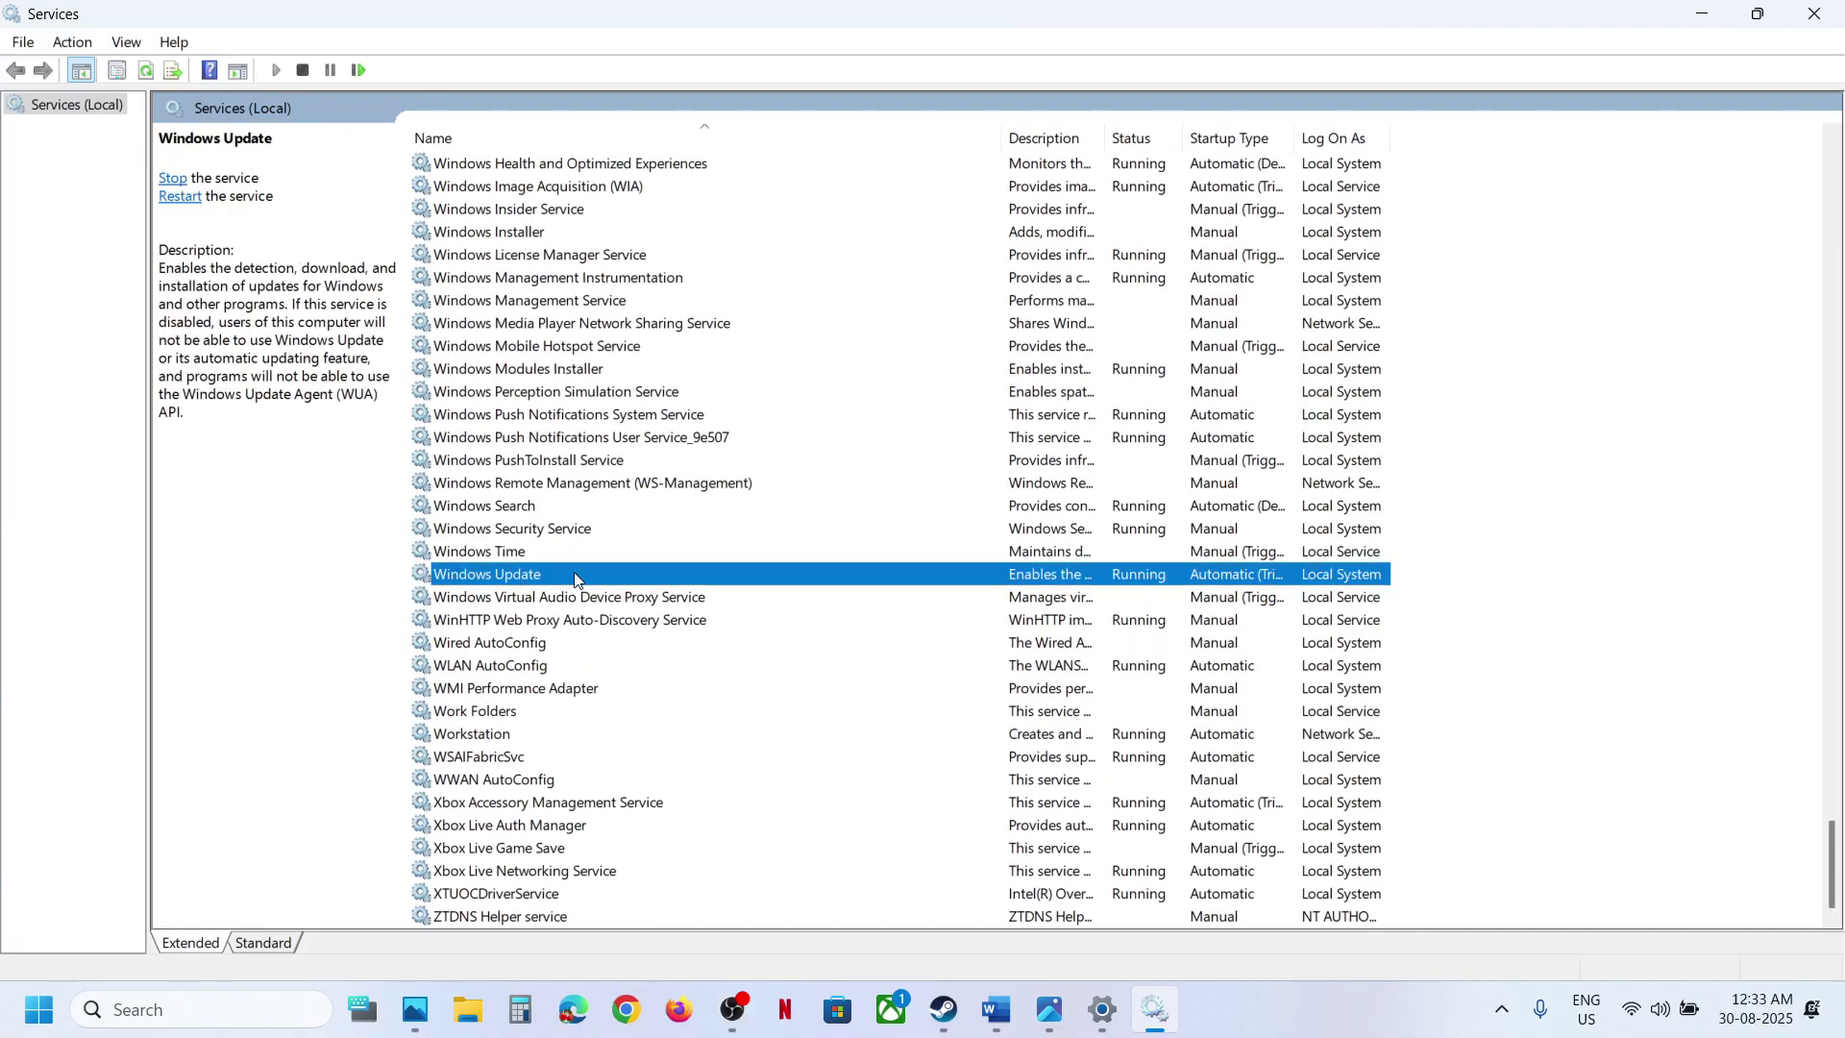
double_click(590, 580)
click(878, 480)
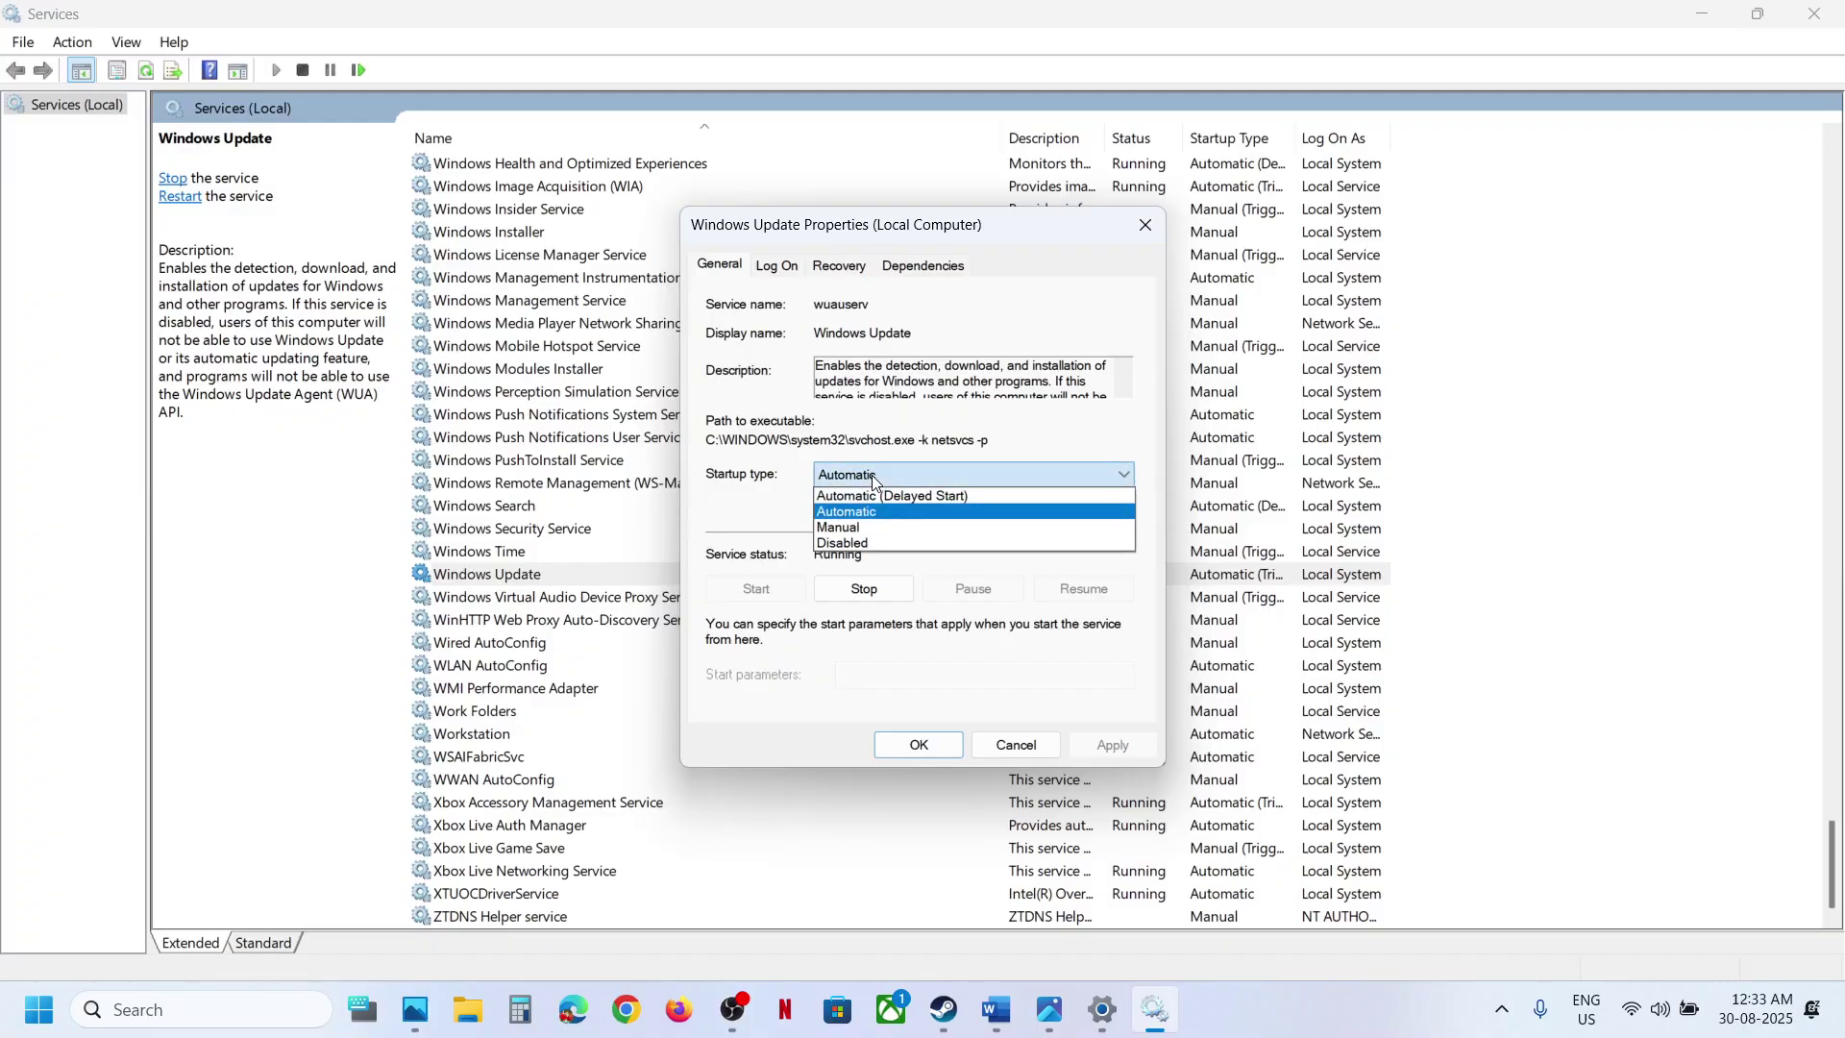
click(864, 512)
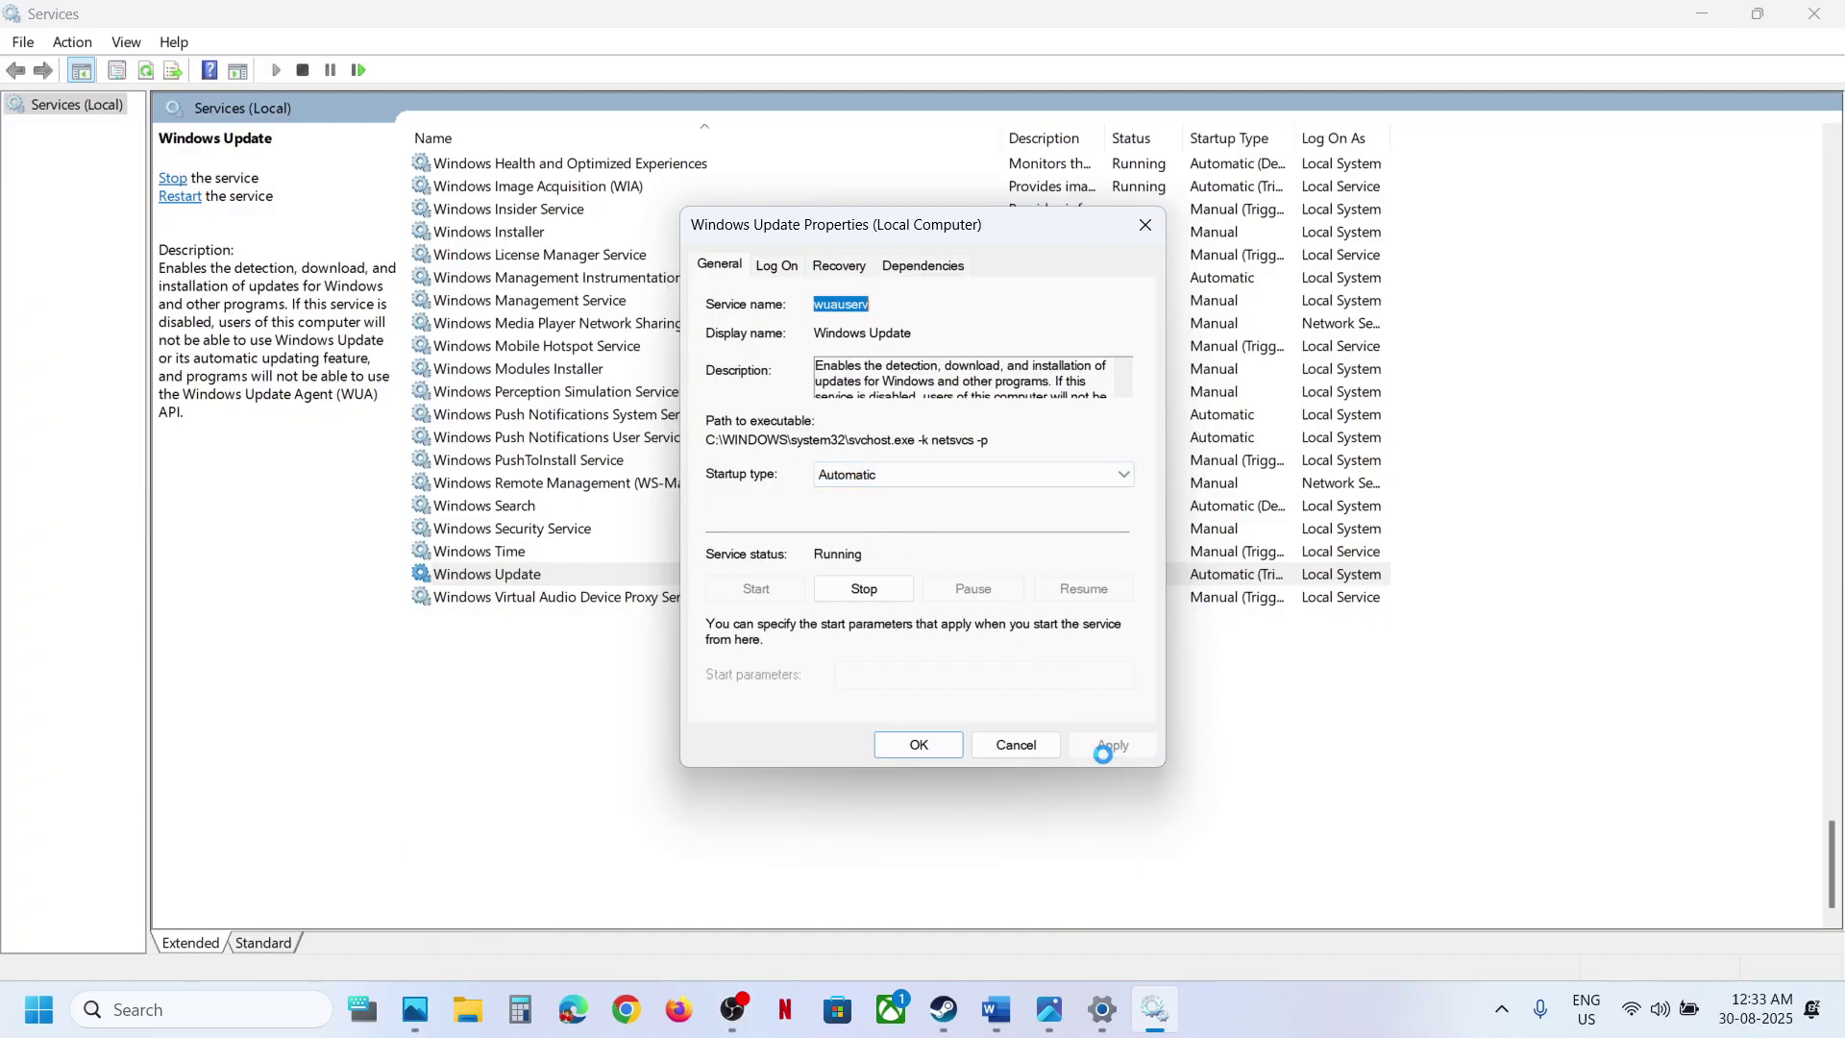
click(918, 743)
Step: Restart Windows Update, then jump the list to Background Intelligent Transfer Service
right_click(500, 584)
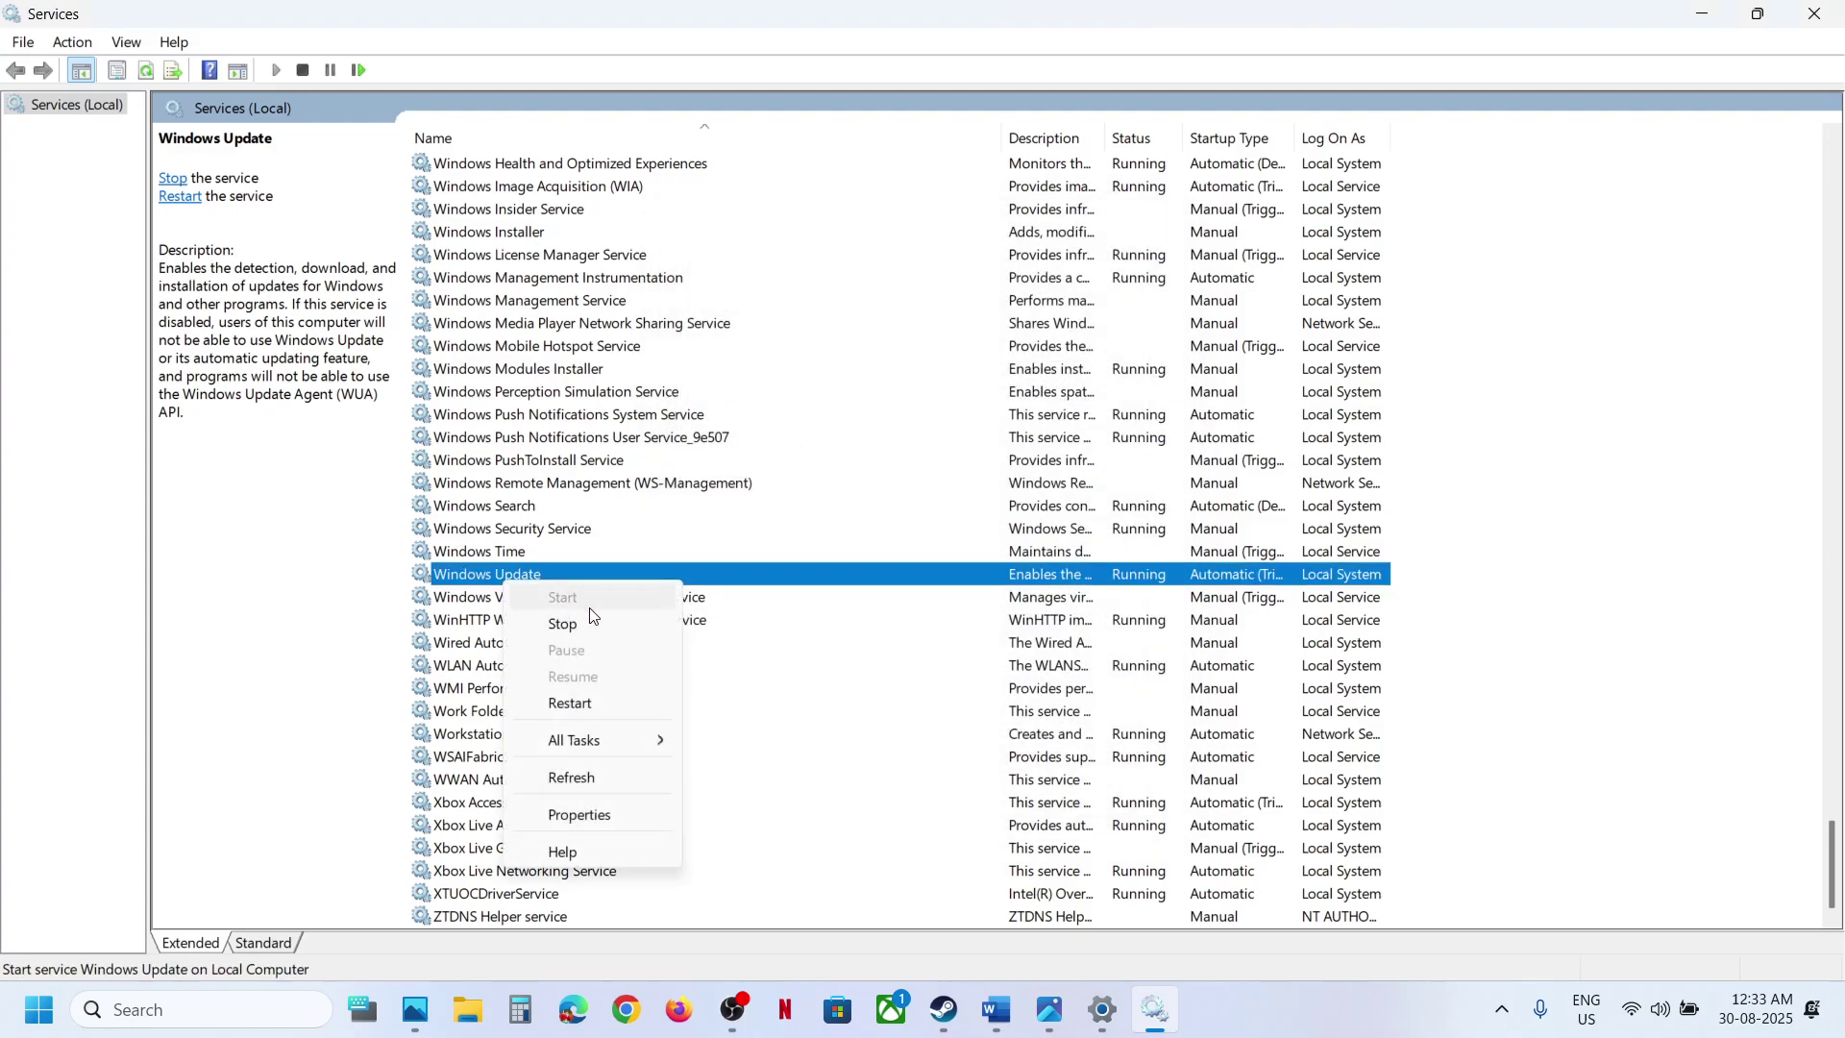
click(595, 702)
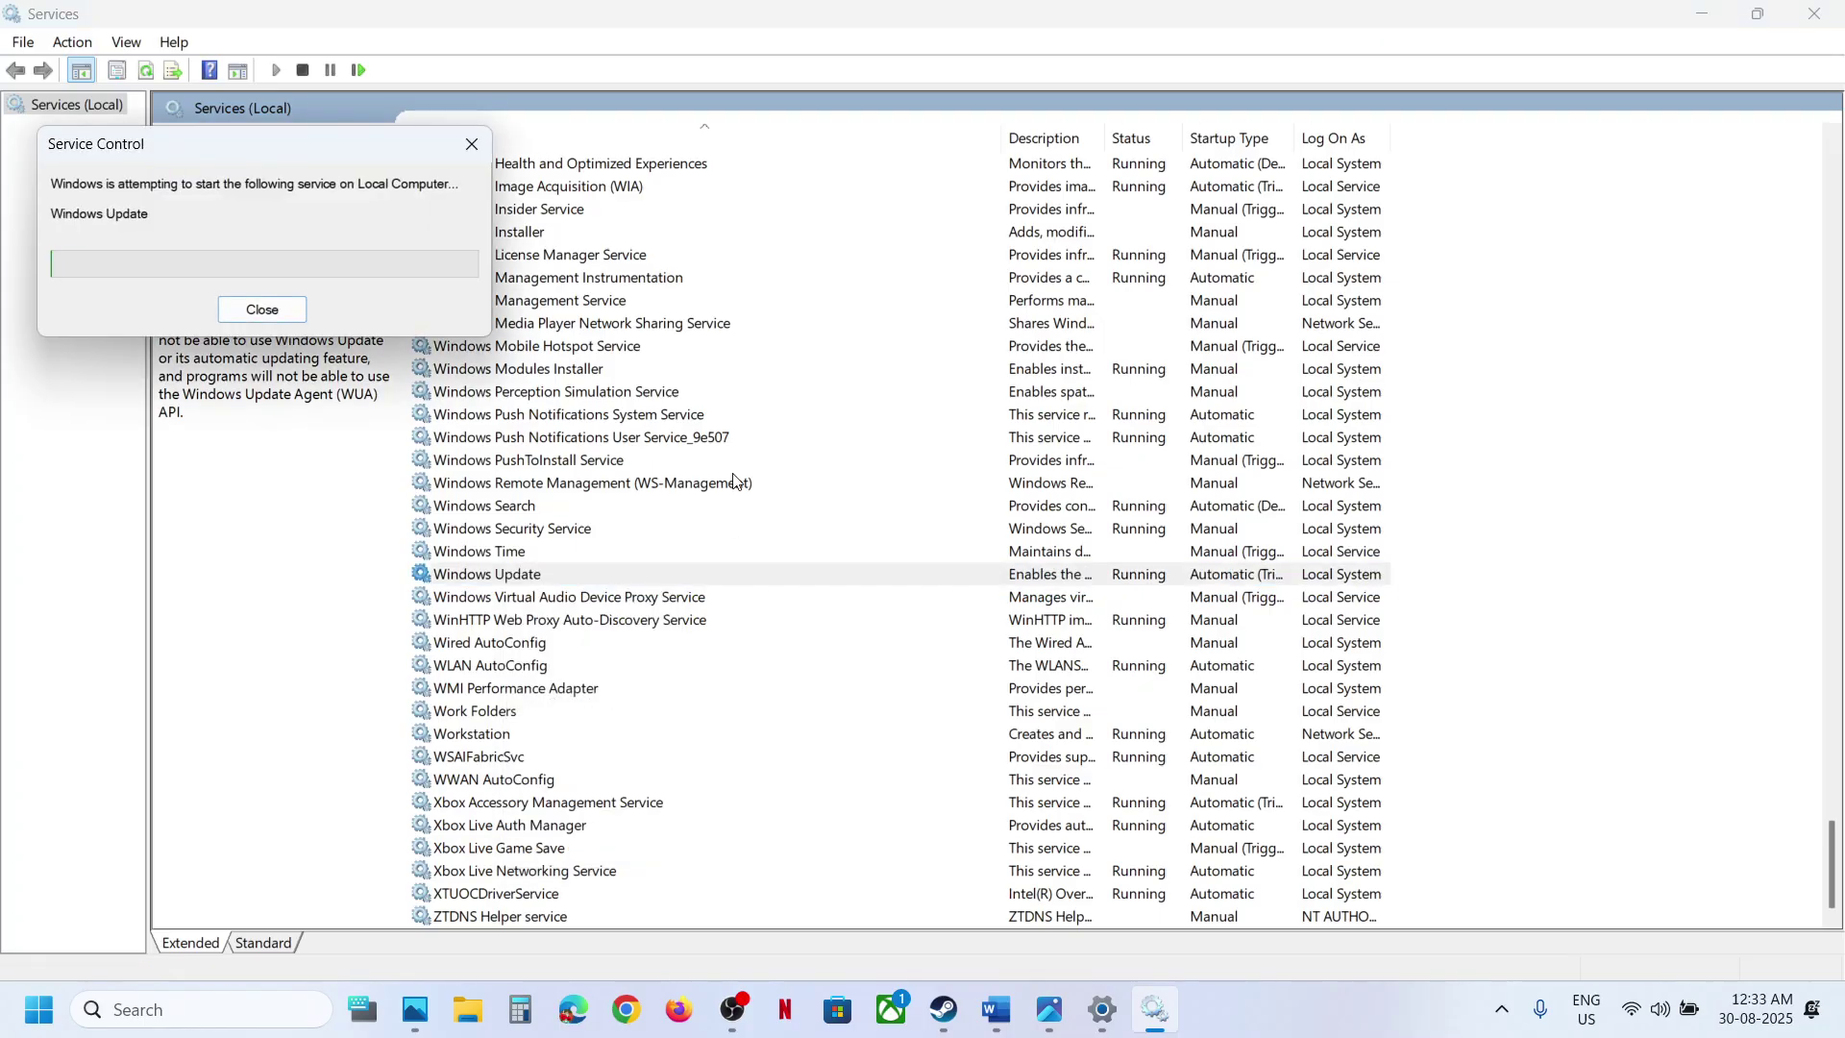
click(656, 439)
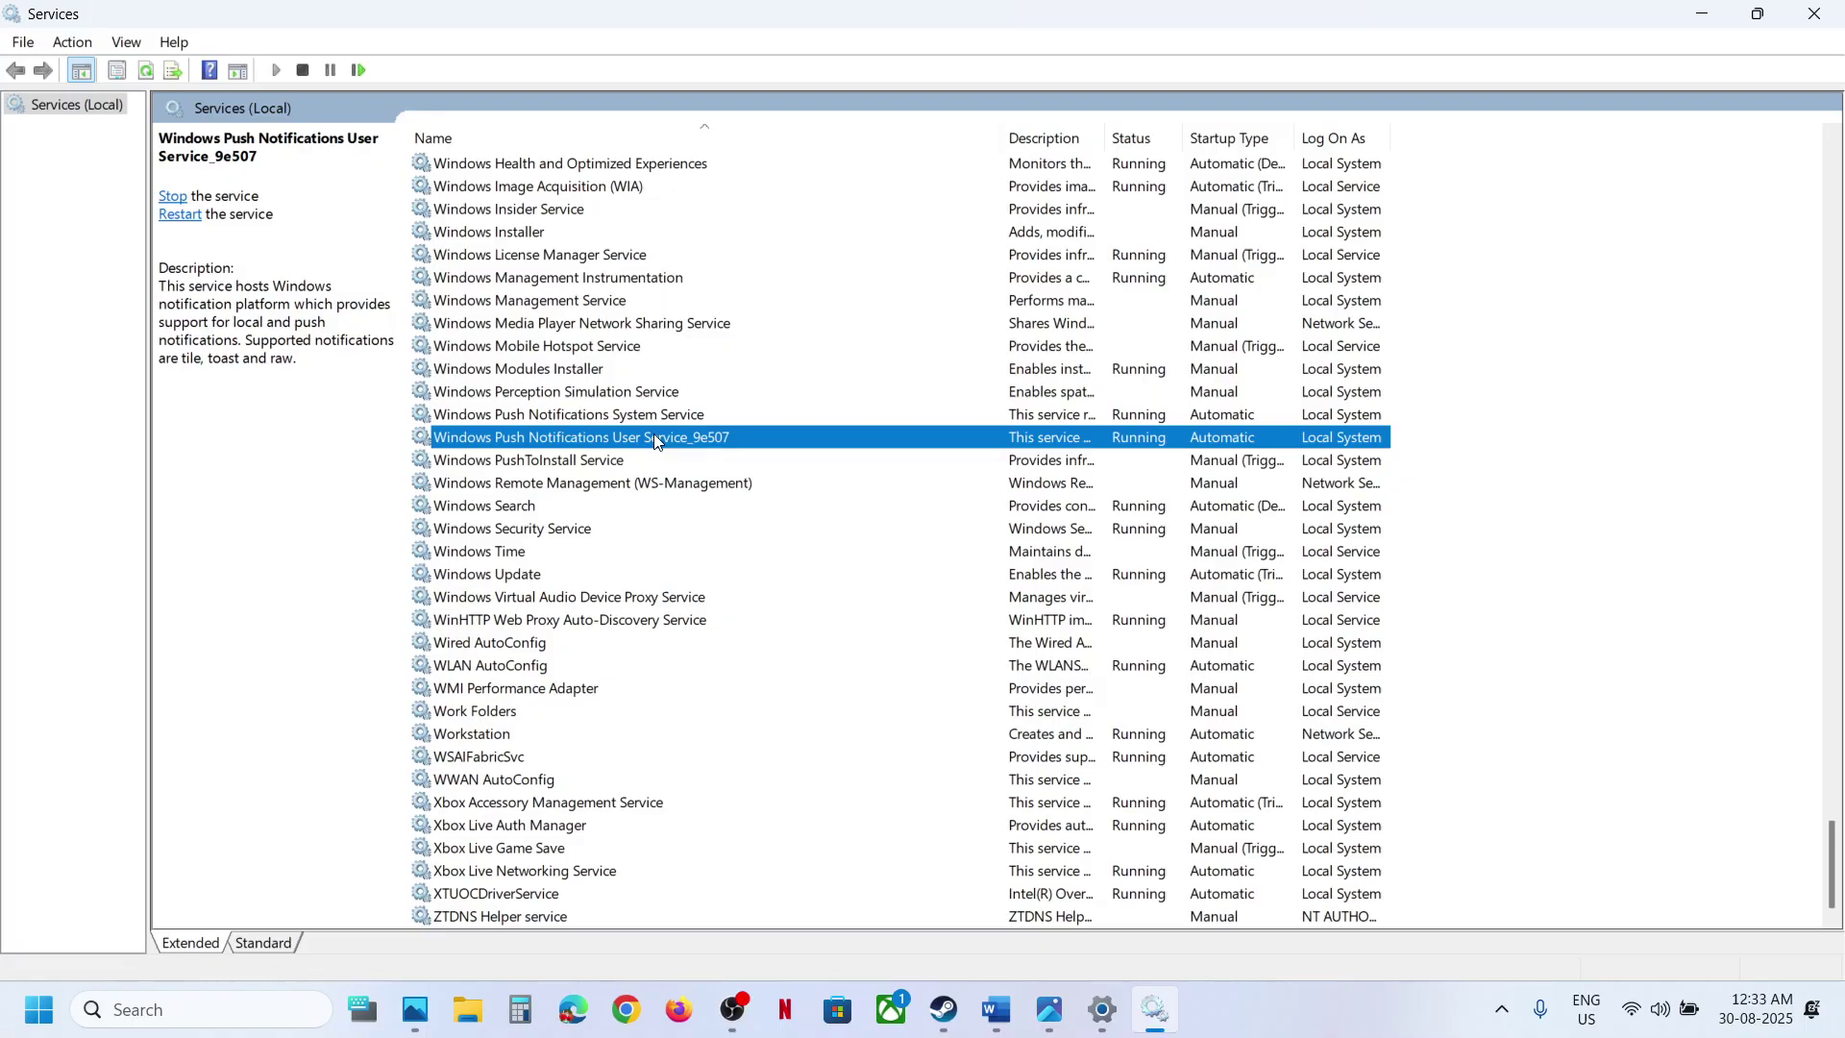
key(b)
scroll(656, 440, up, 4)
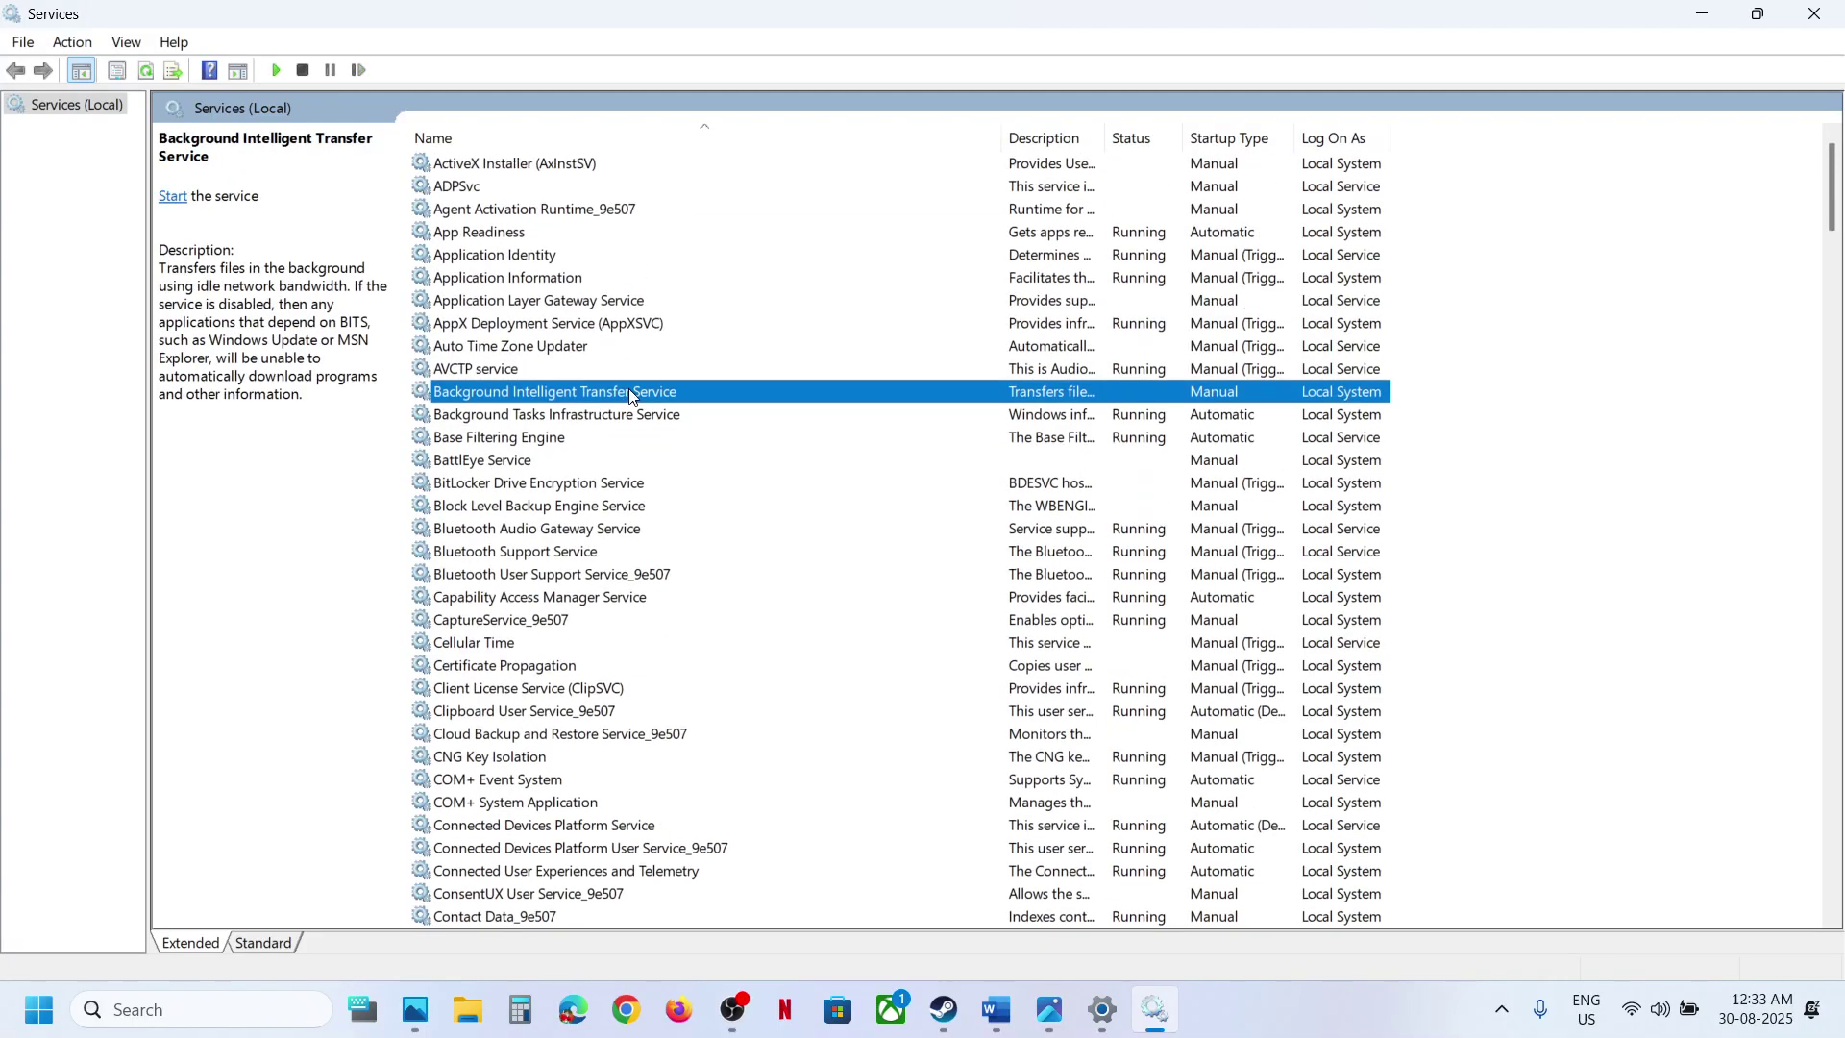
Step: Set Background Intelligent Transfer Service startup type to Automatic and apply it
double_click(631, 394)
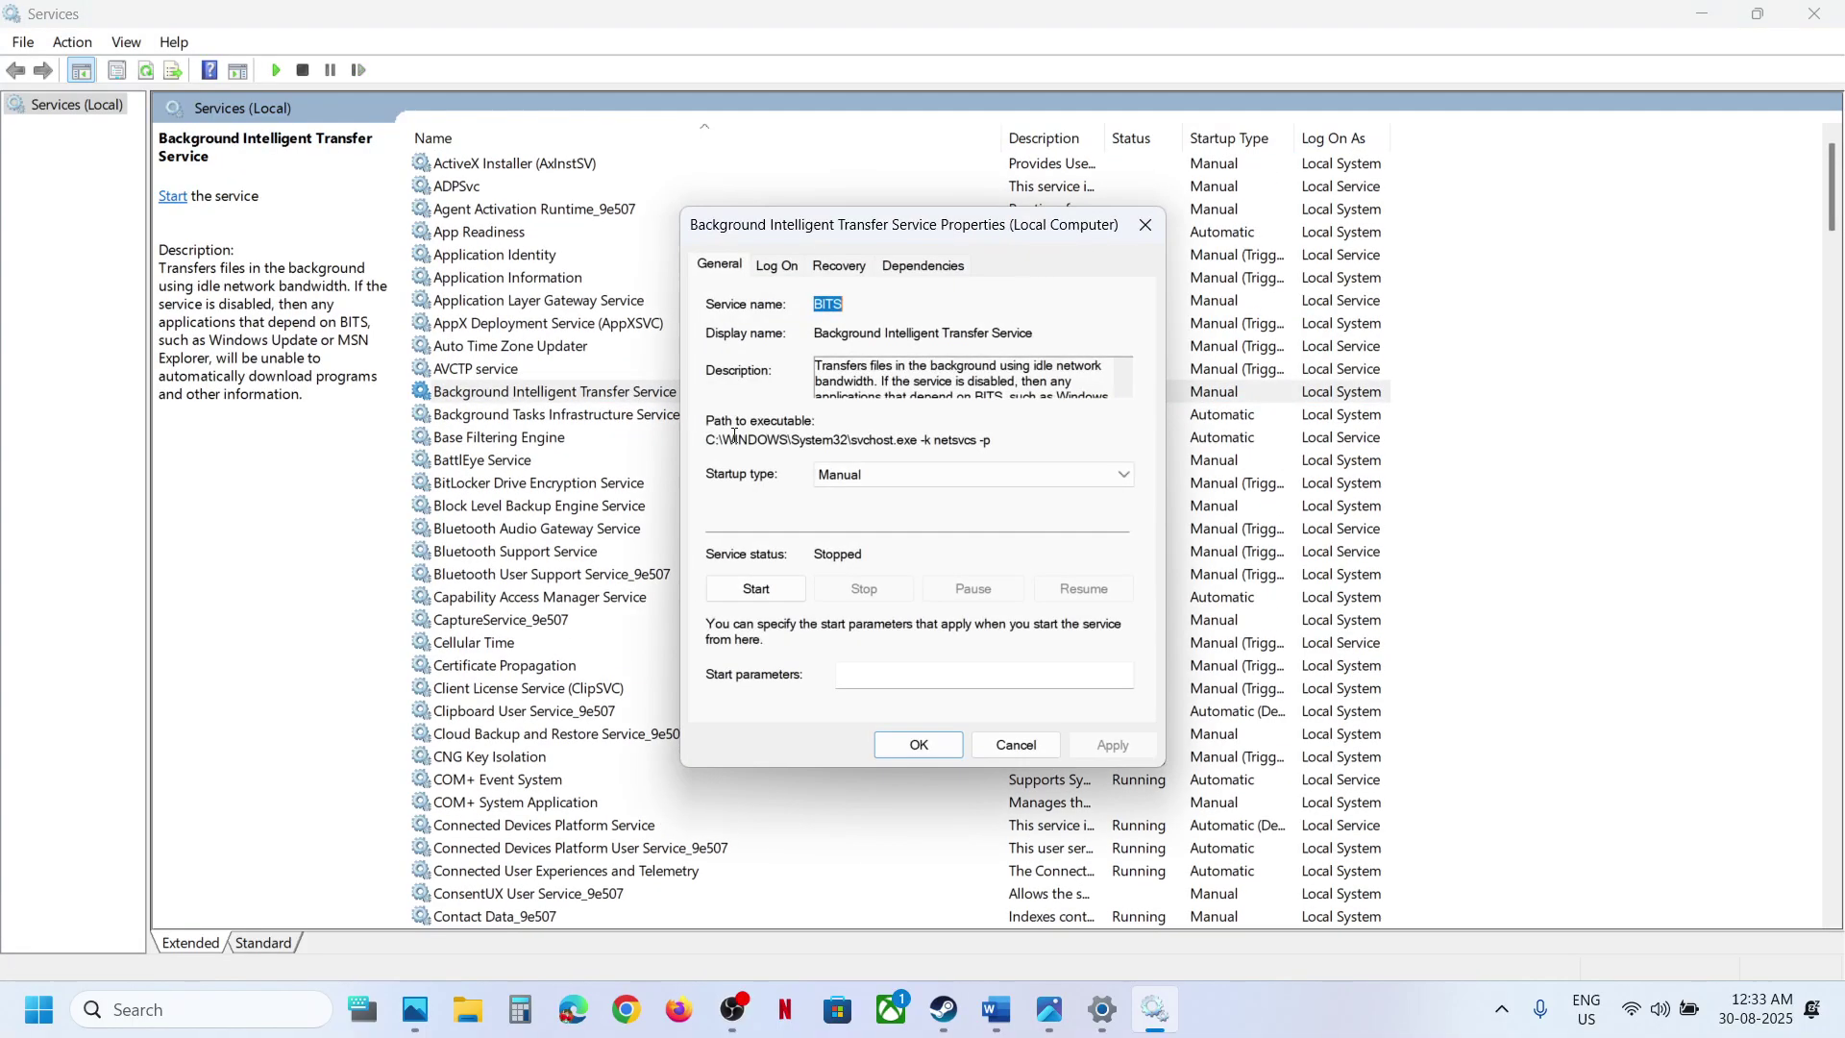
click(846, 474)
click(848, 512)
click(1112, 745)
Step: Start BITS, close its properties, then restart the service
click(756, 589)
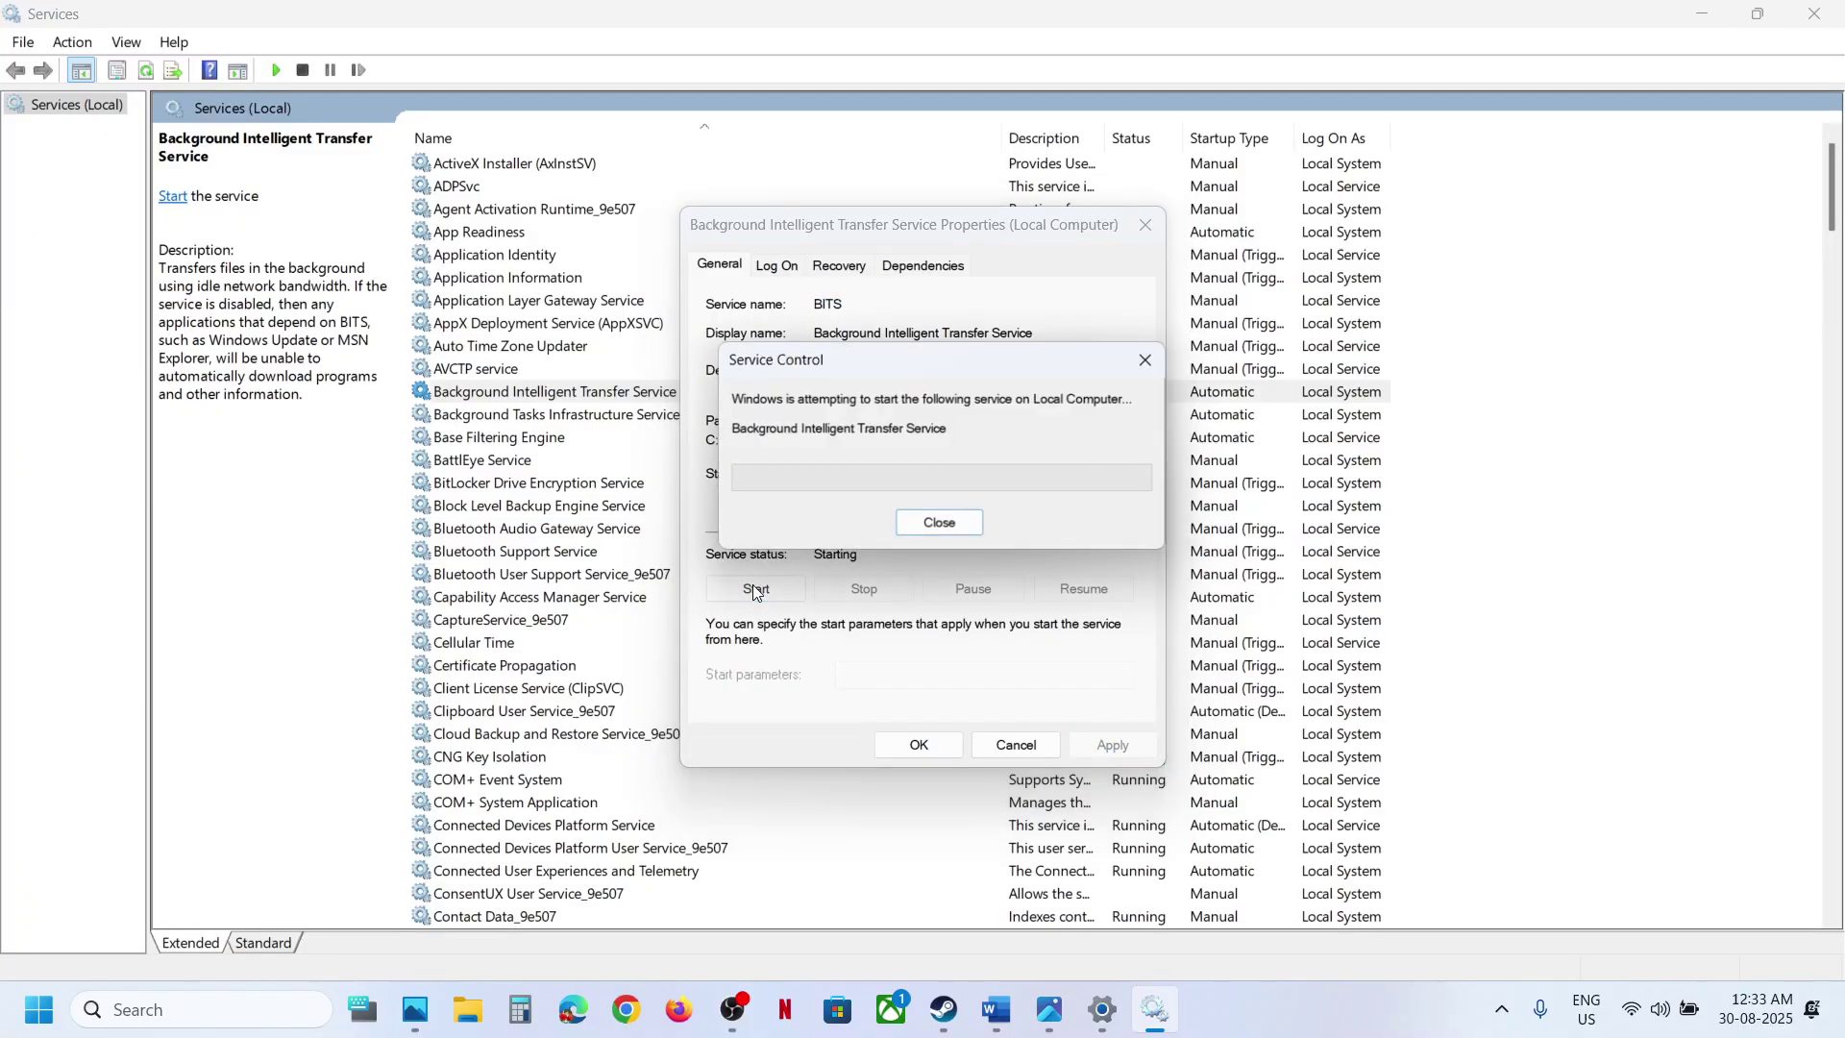
click(918, 744)
right_click(563, 395)
click(629, 512)
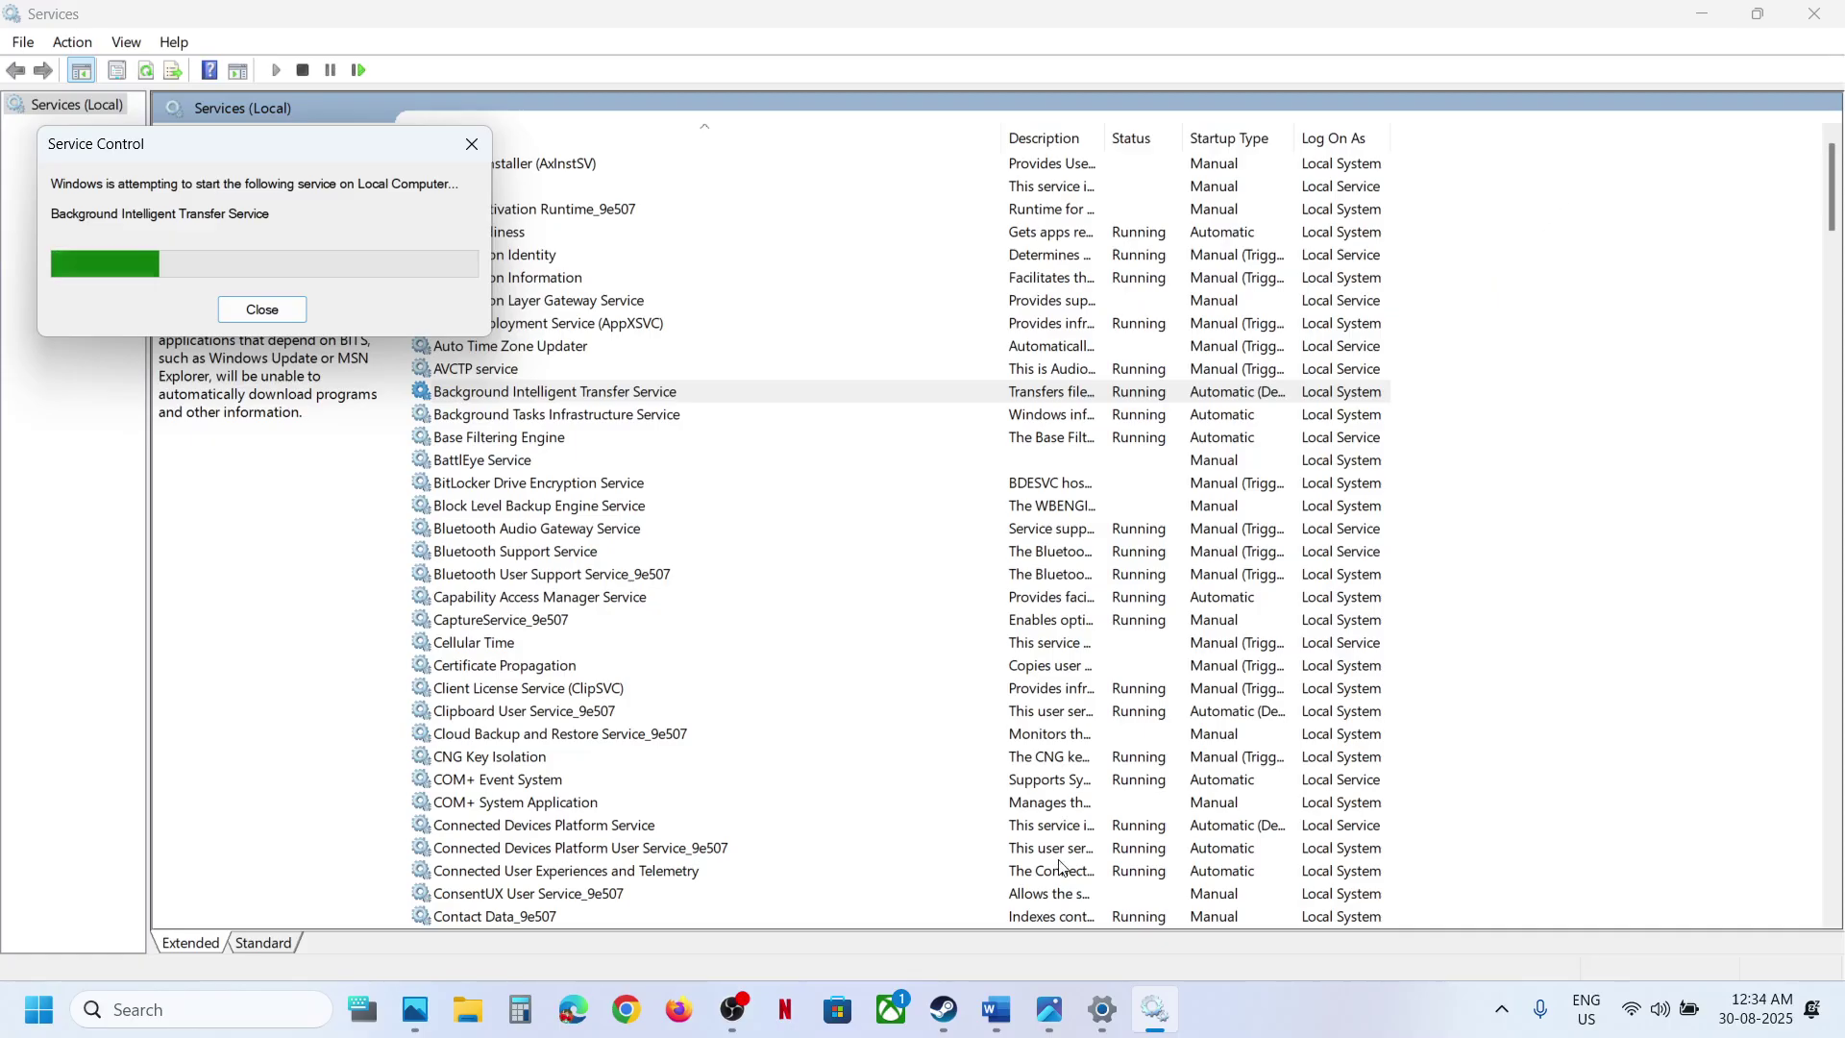
Step: Take the Microsoft Update Catalog link from Step 3 and load it in Chrome
click(998, 1011)
scroll(577, 520, down, 3)
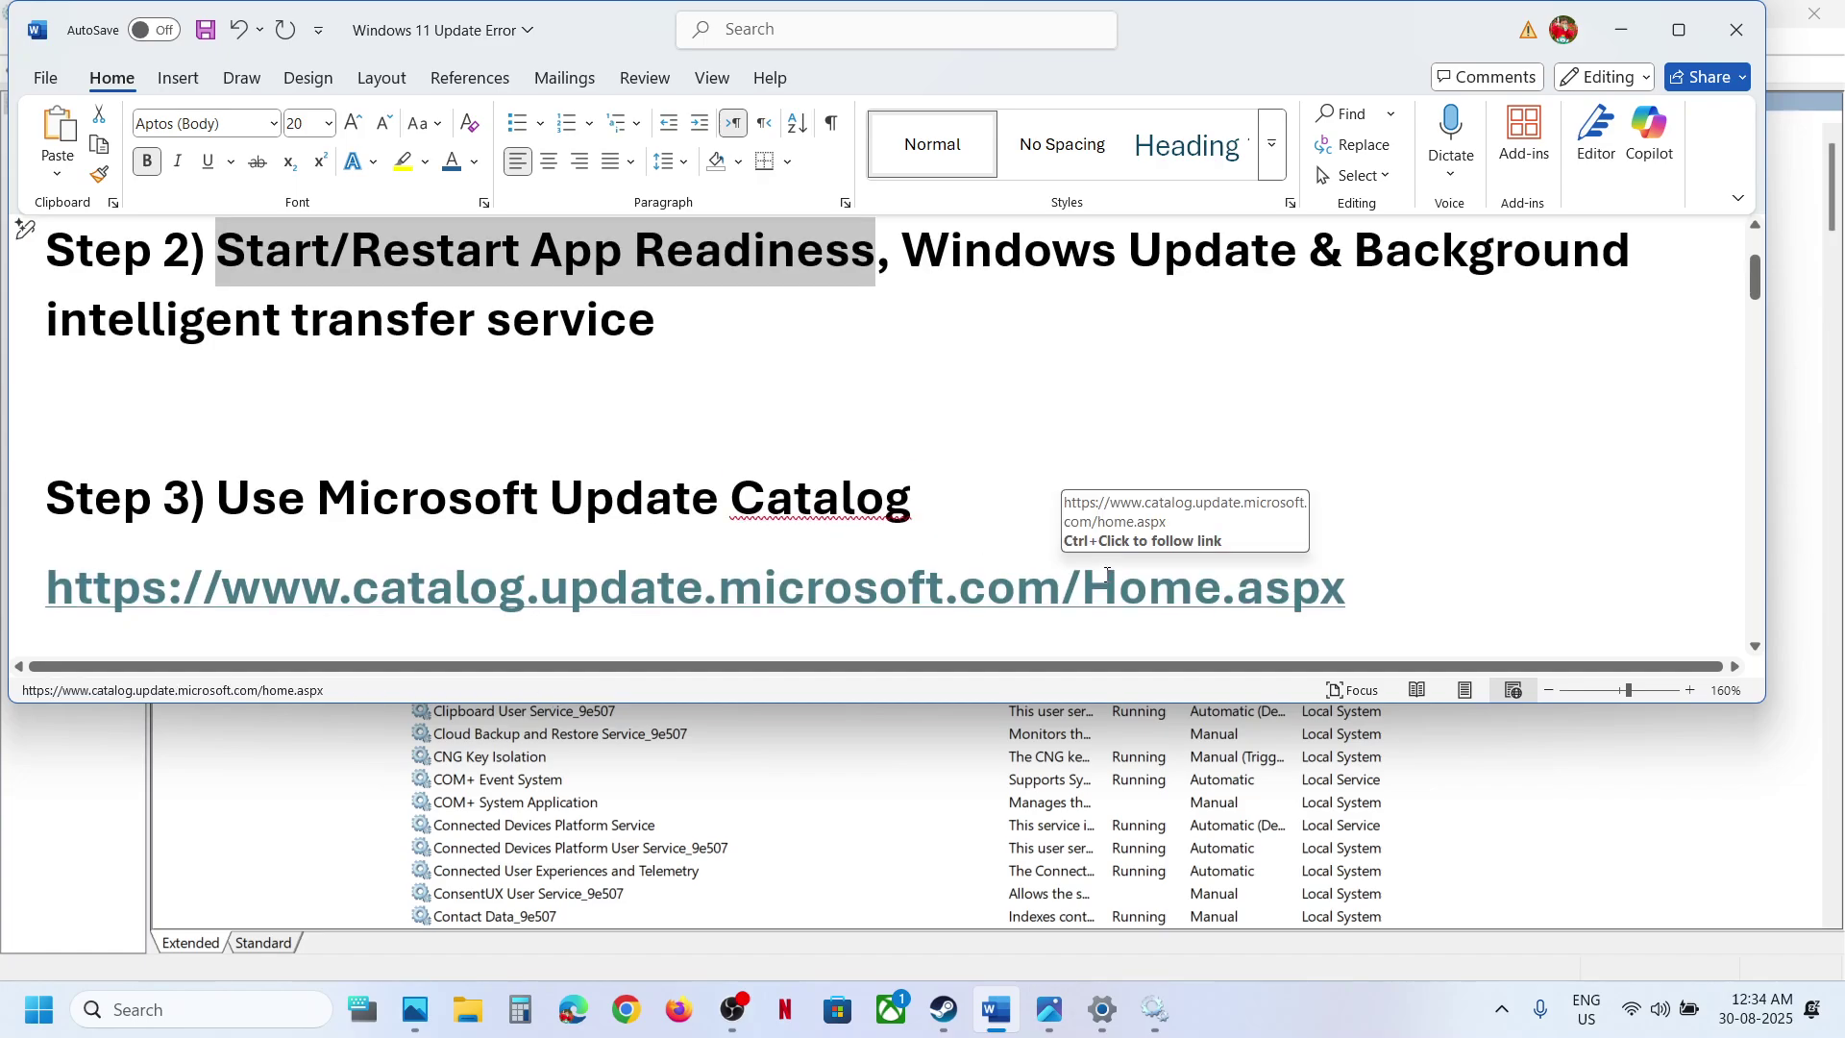
drag(1064, 551, 96, 598)
key(ctrl+c)
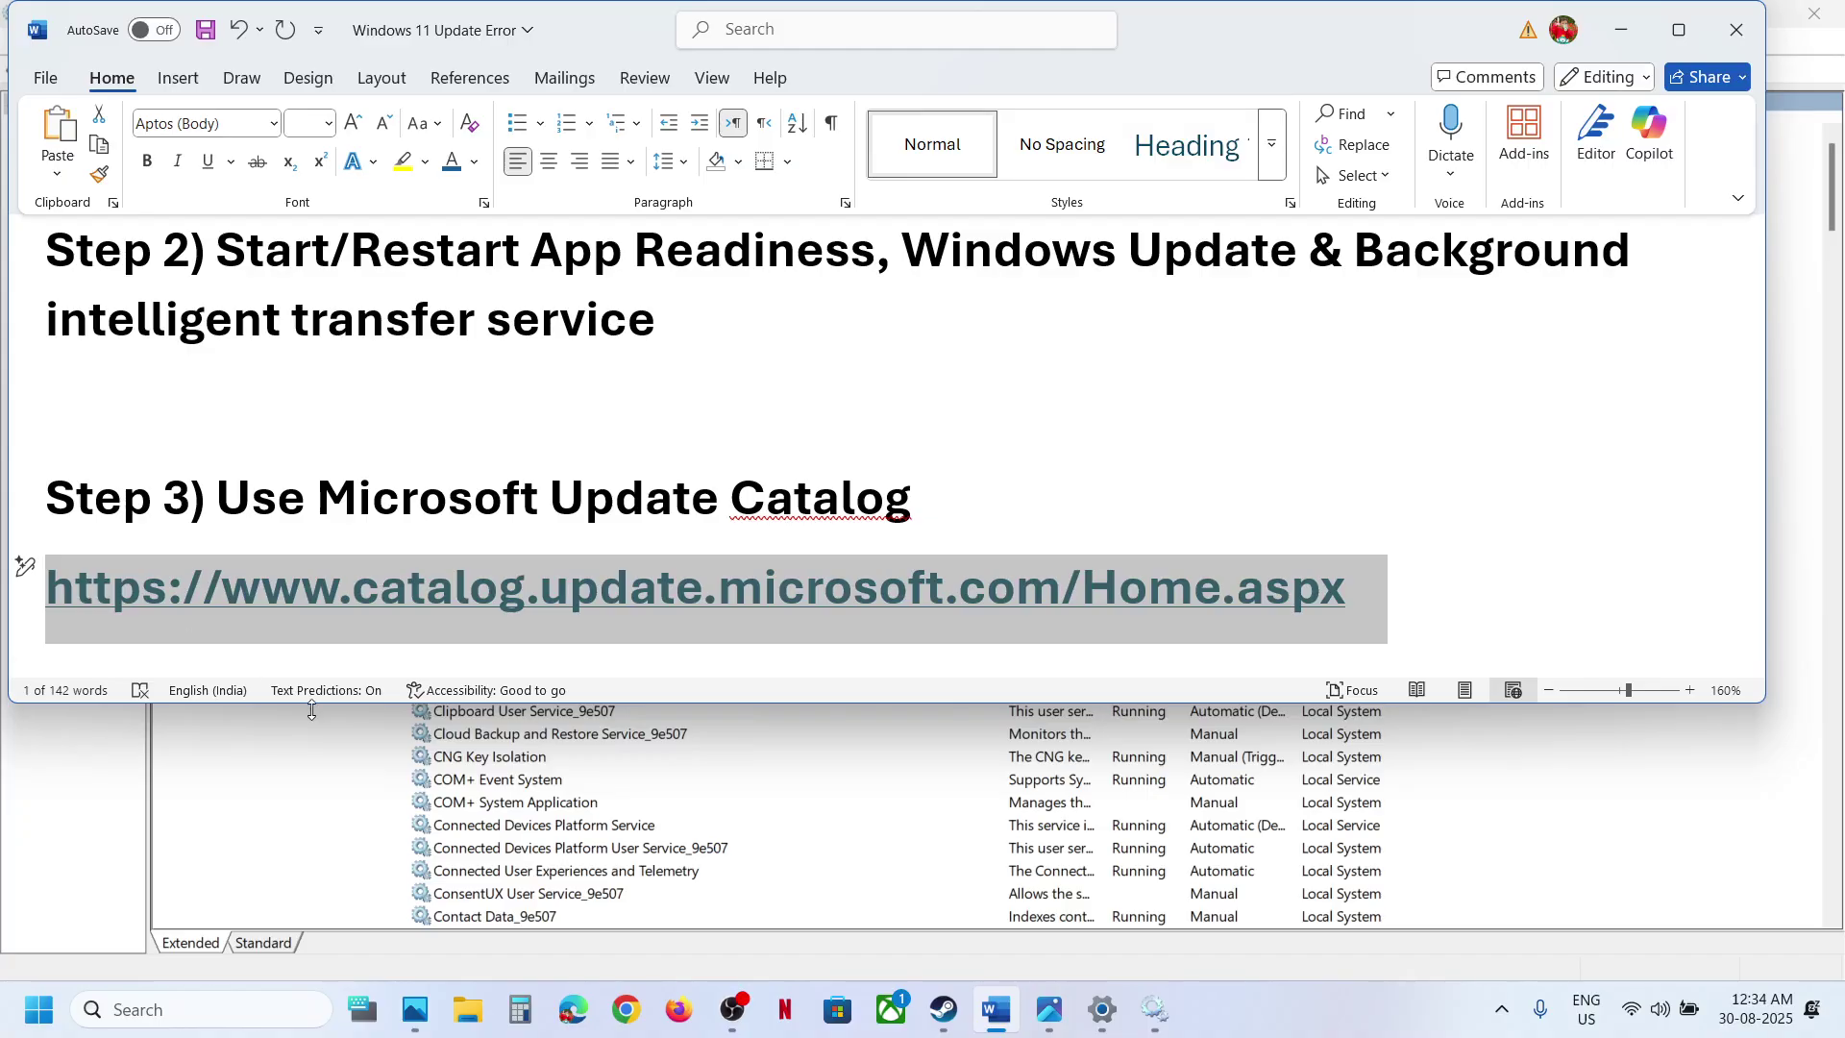
click(626, 1008)
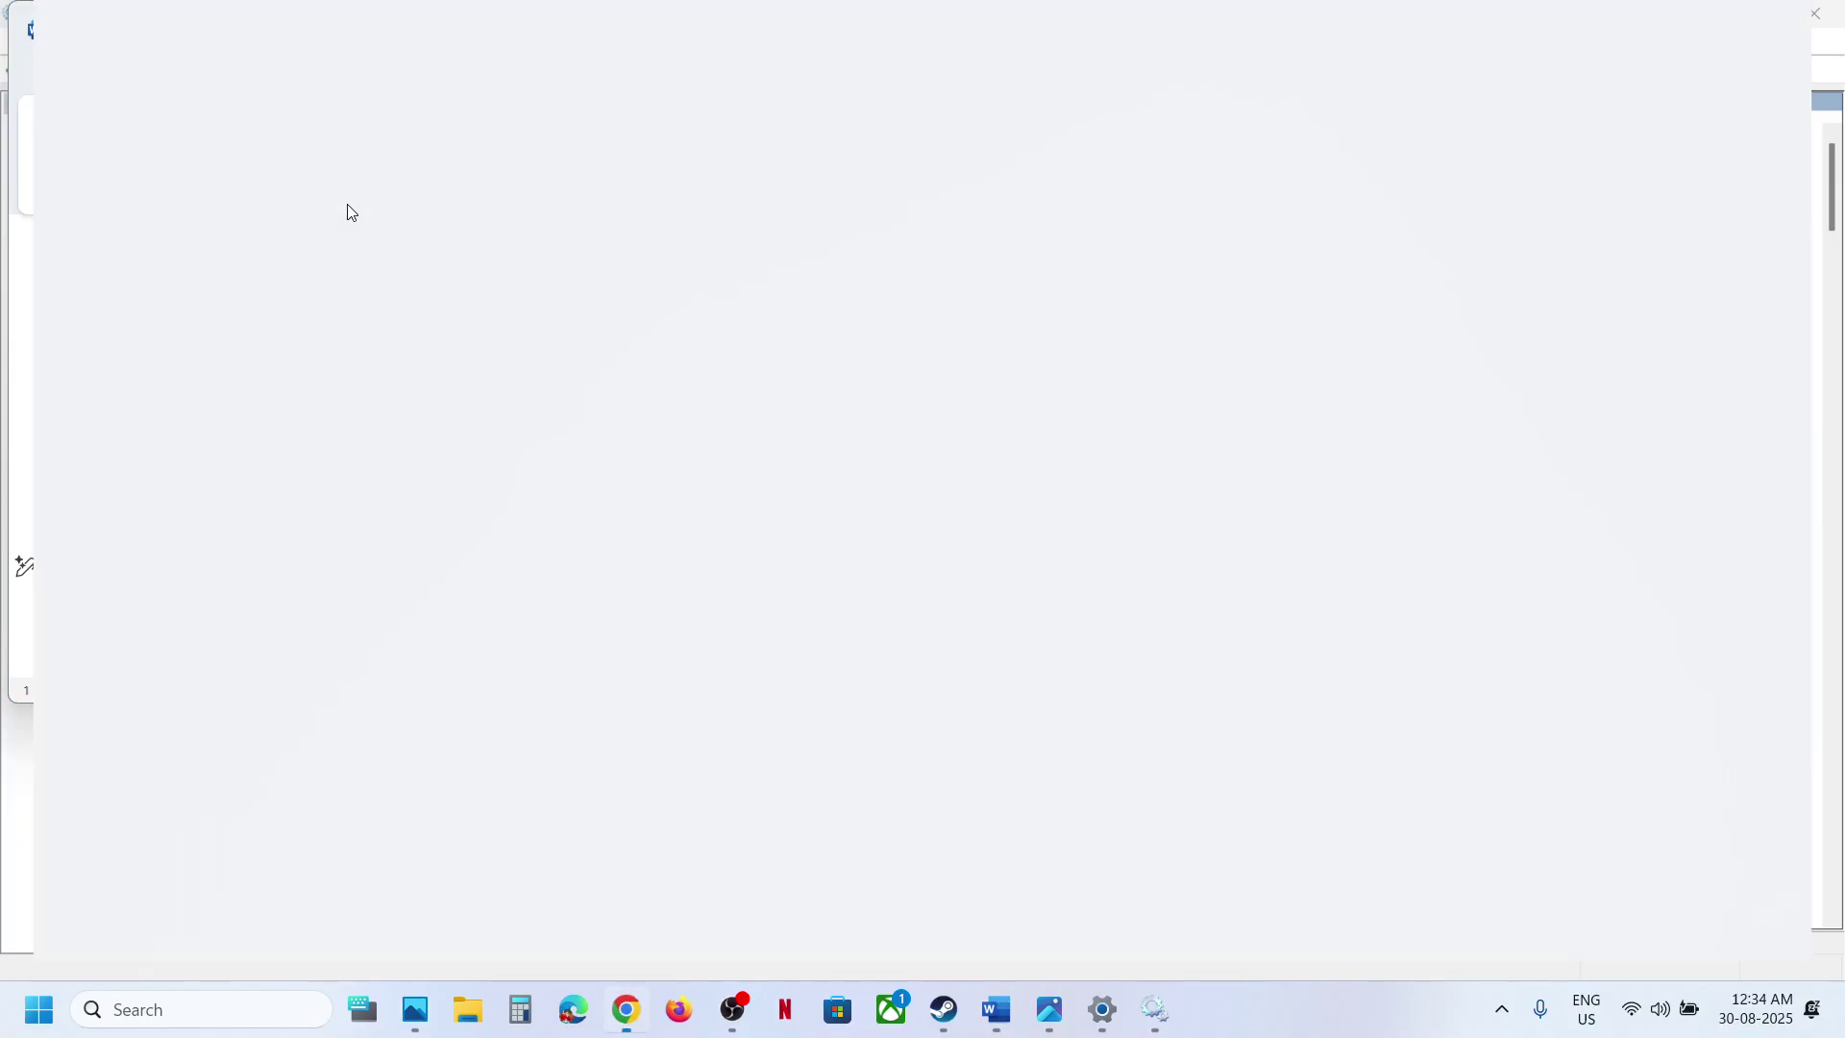
key(ctrl+v)
key(Return)
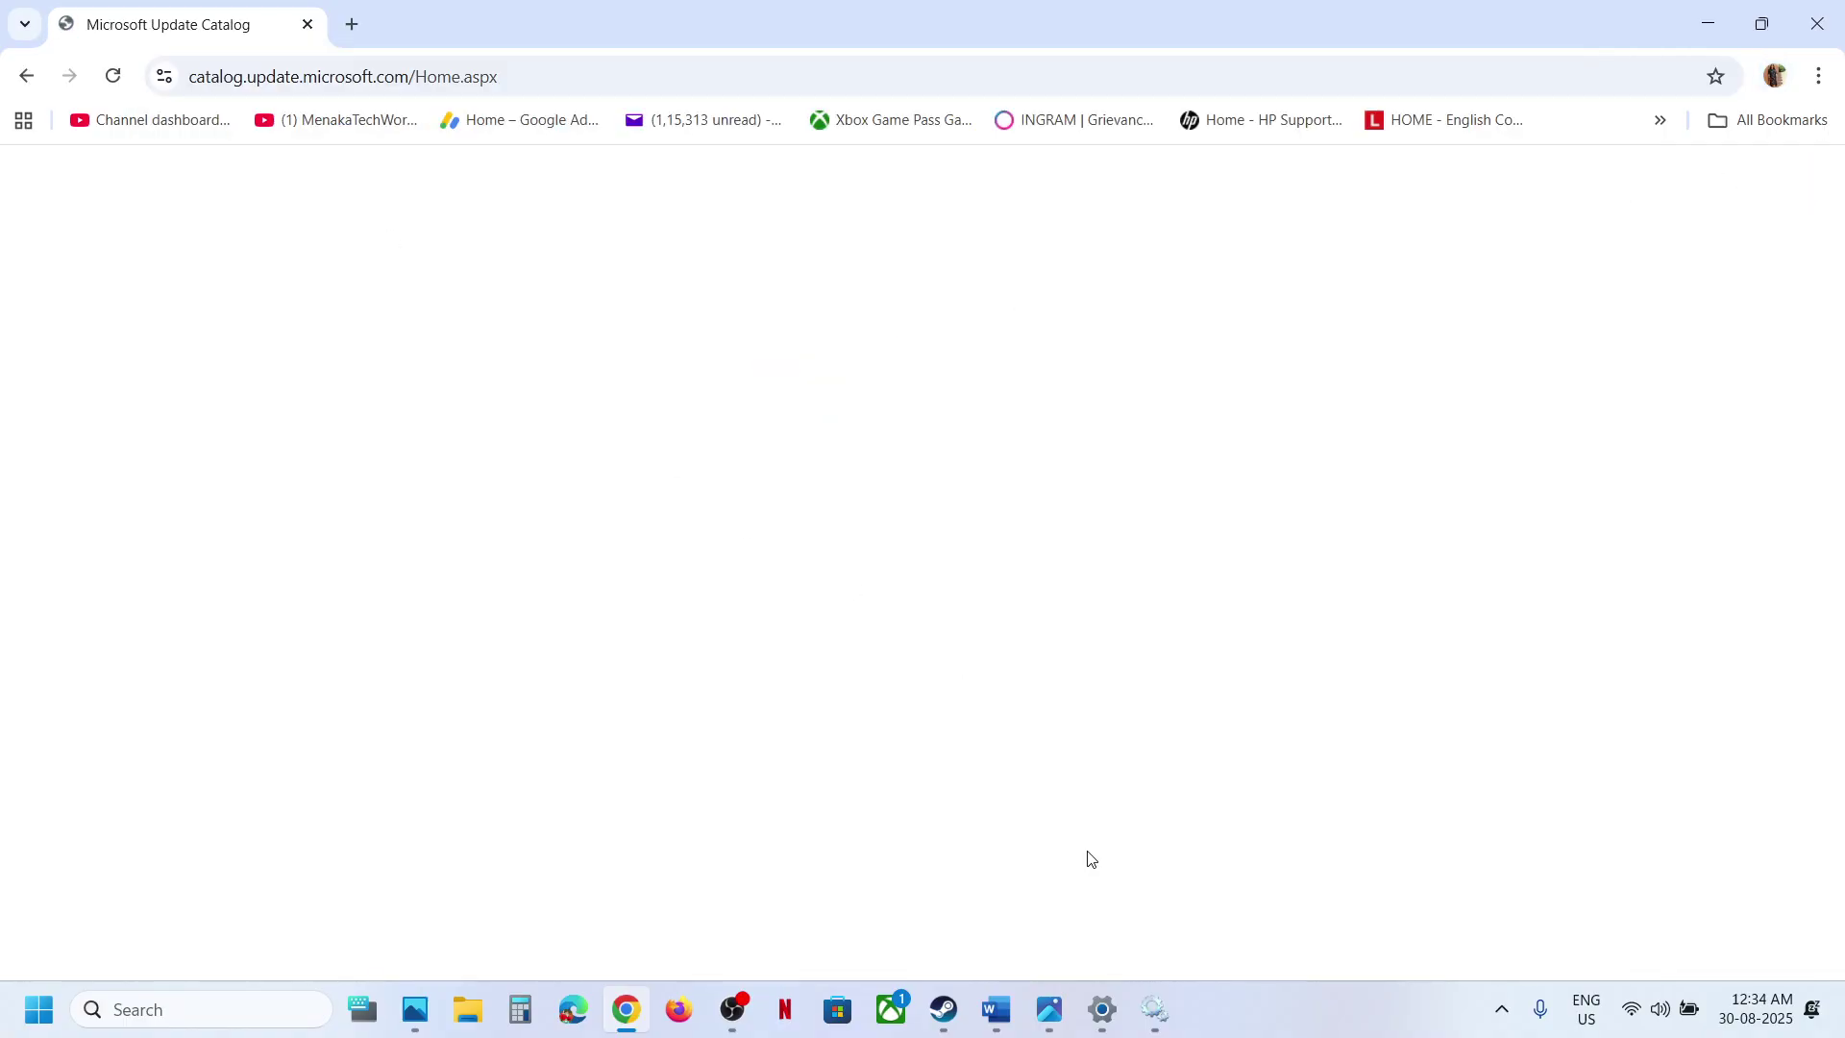
Step: Start the KB5064081 cumulative update download, select its KB number, and return to Chrome
click(1101, 1007)
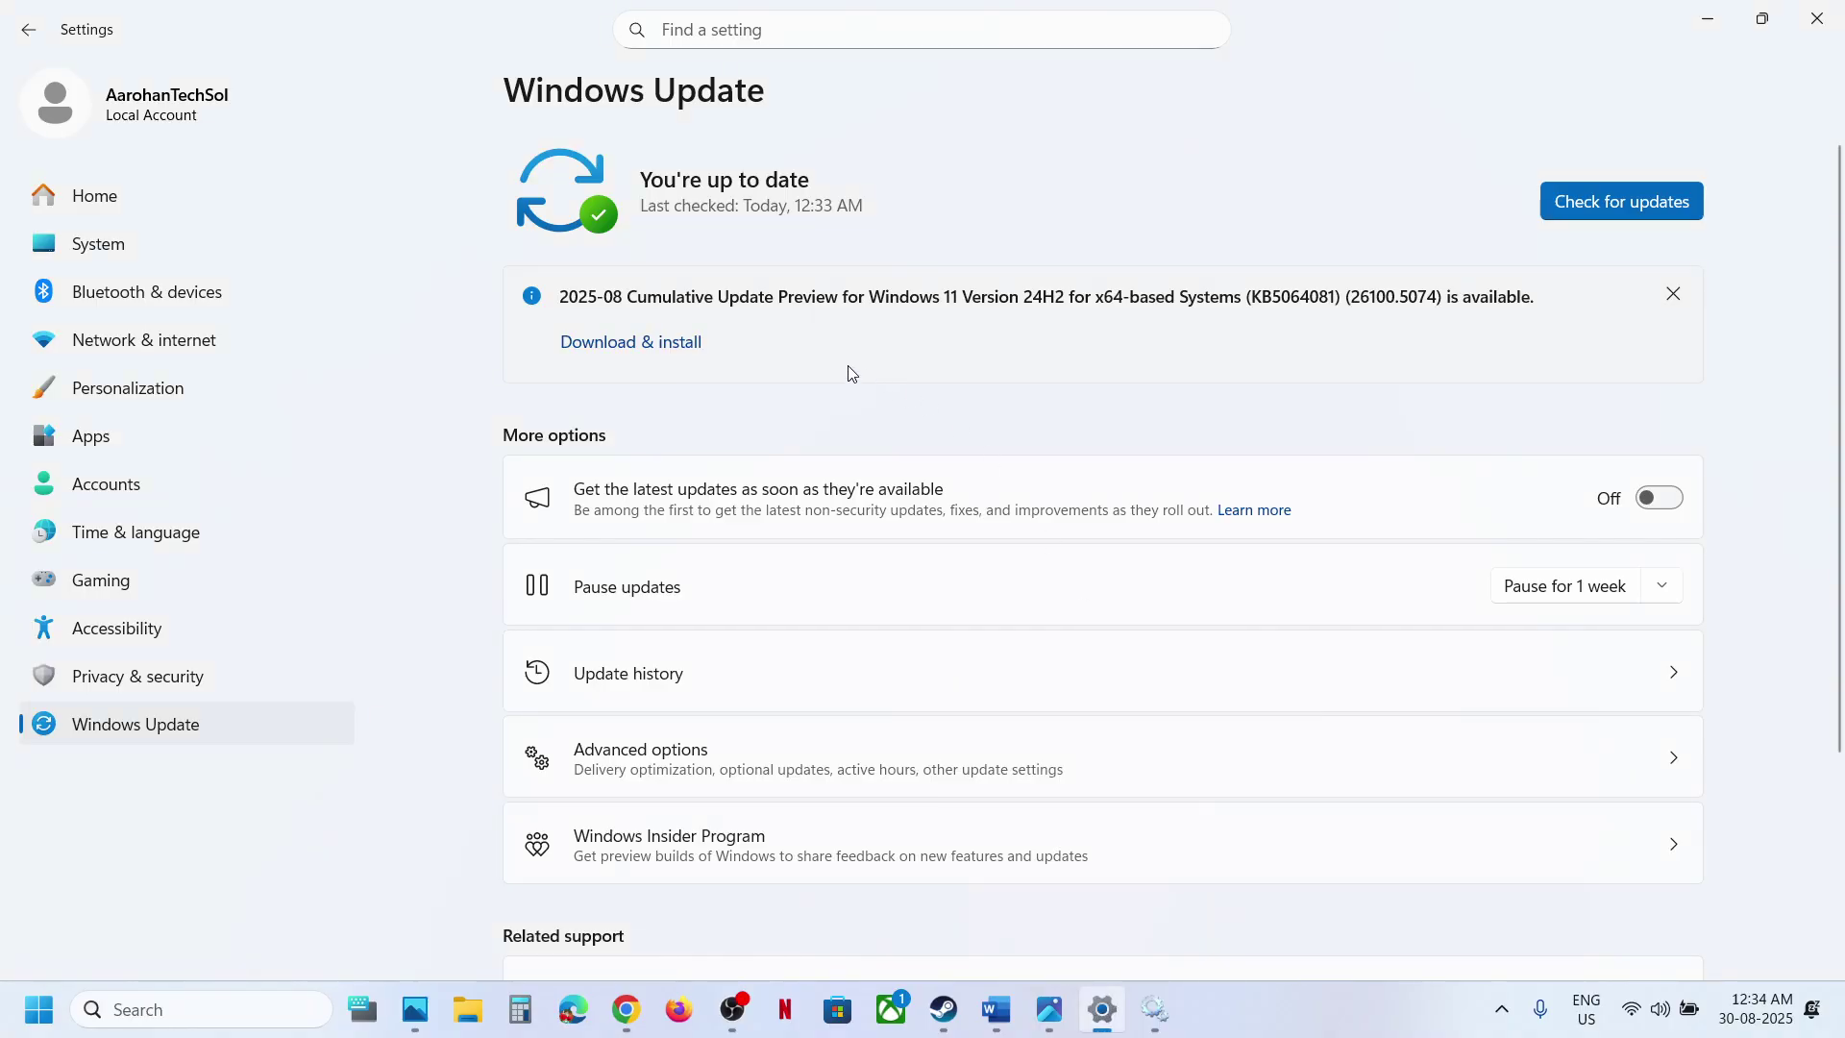
click(614, 343)
double_click(1242, 295)
key(ctrl+c)
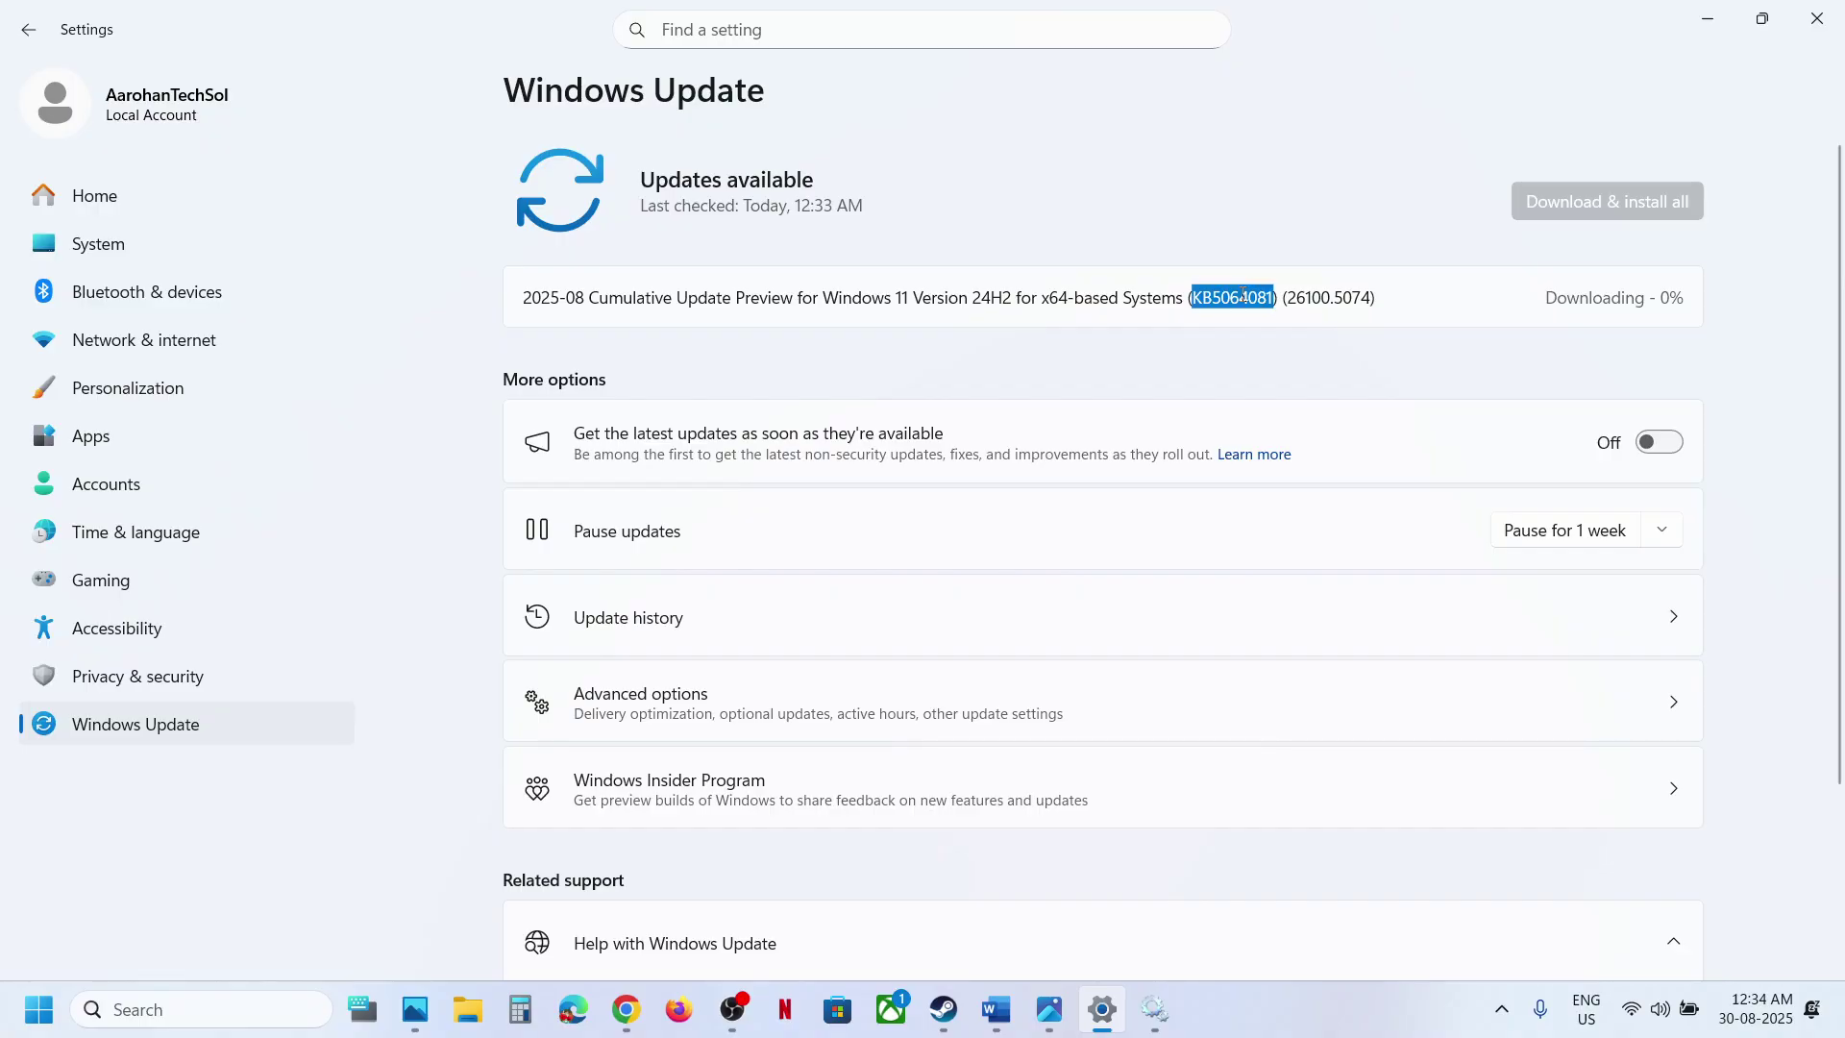
click(1709, 21)
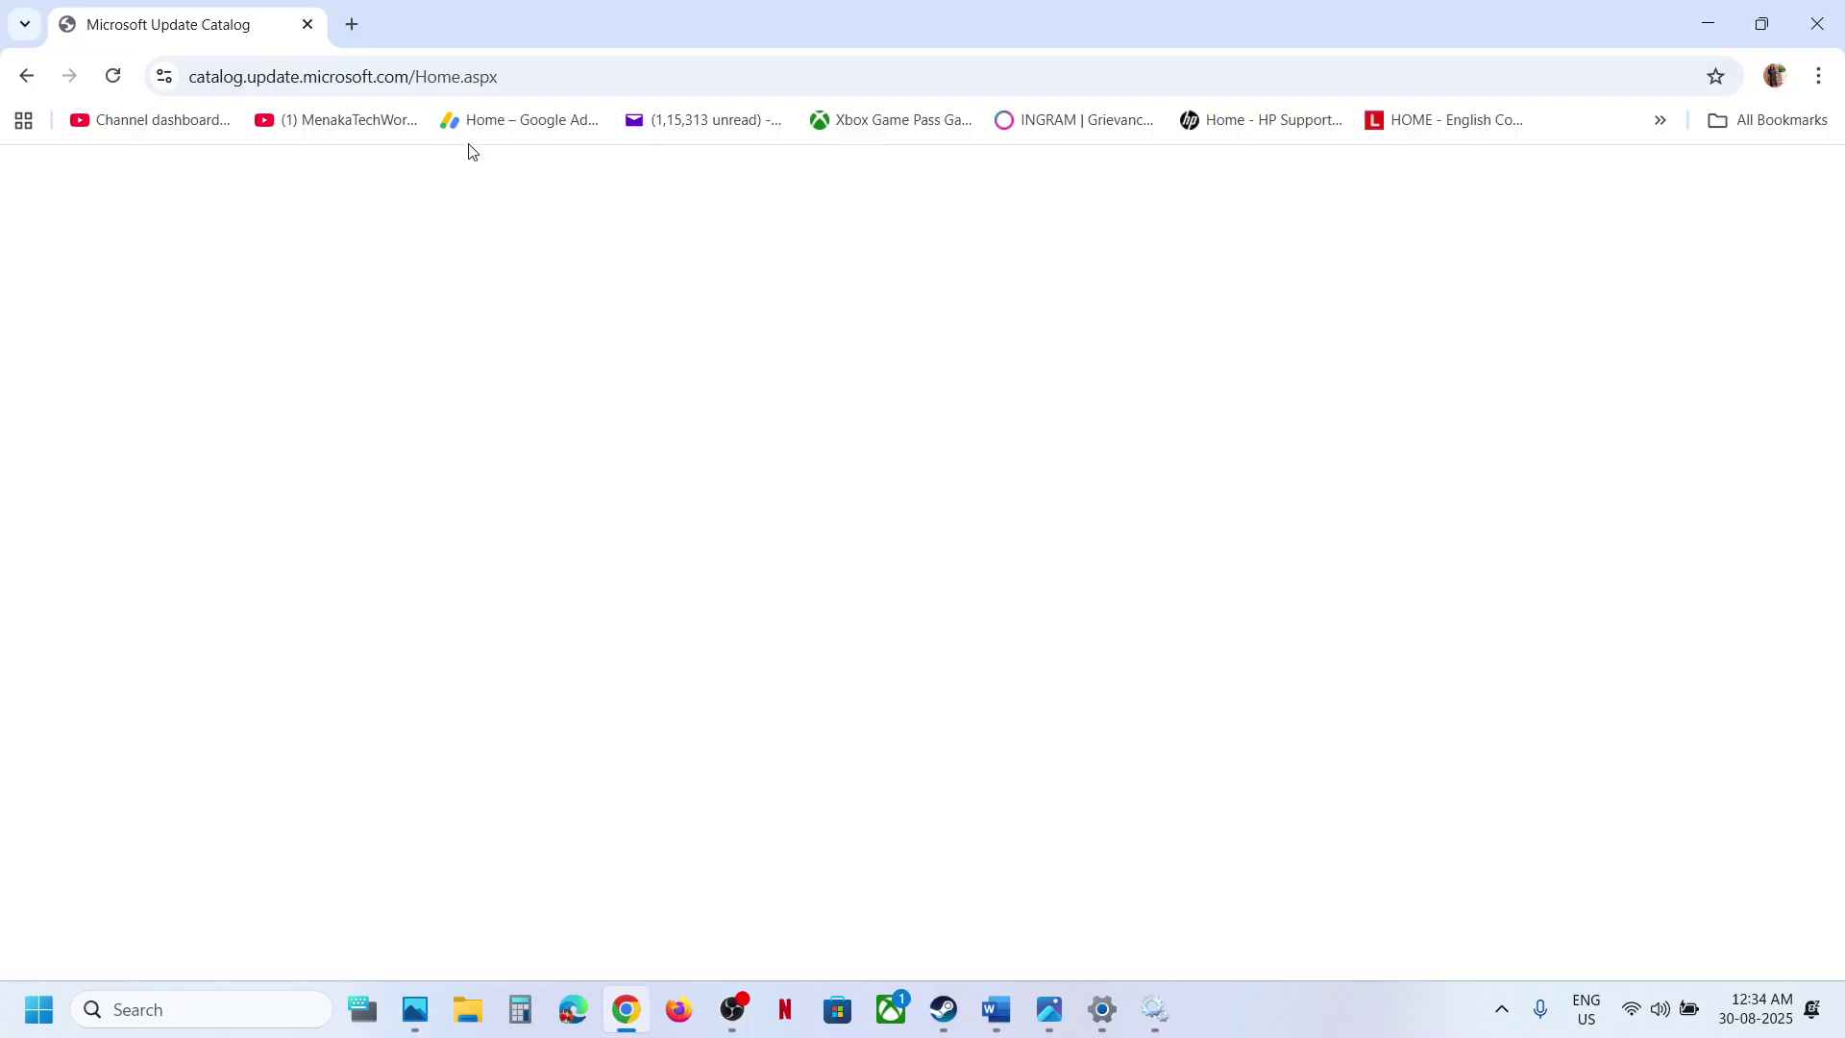
Step: Search the Microsoft Update Catalog for KB5064081, listing four cumulative update results
click(546, 76)
key(Return)
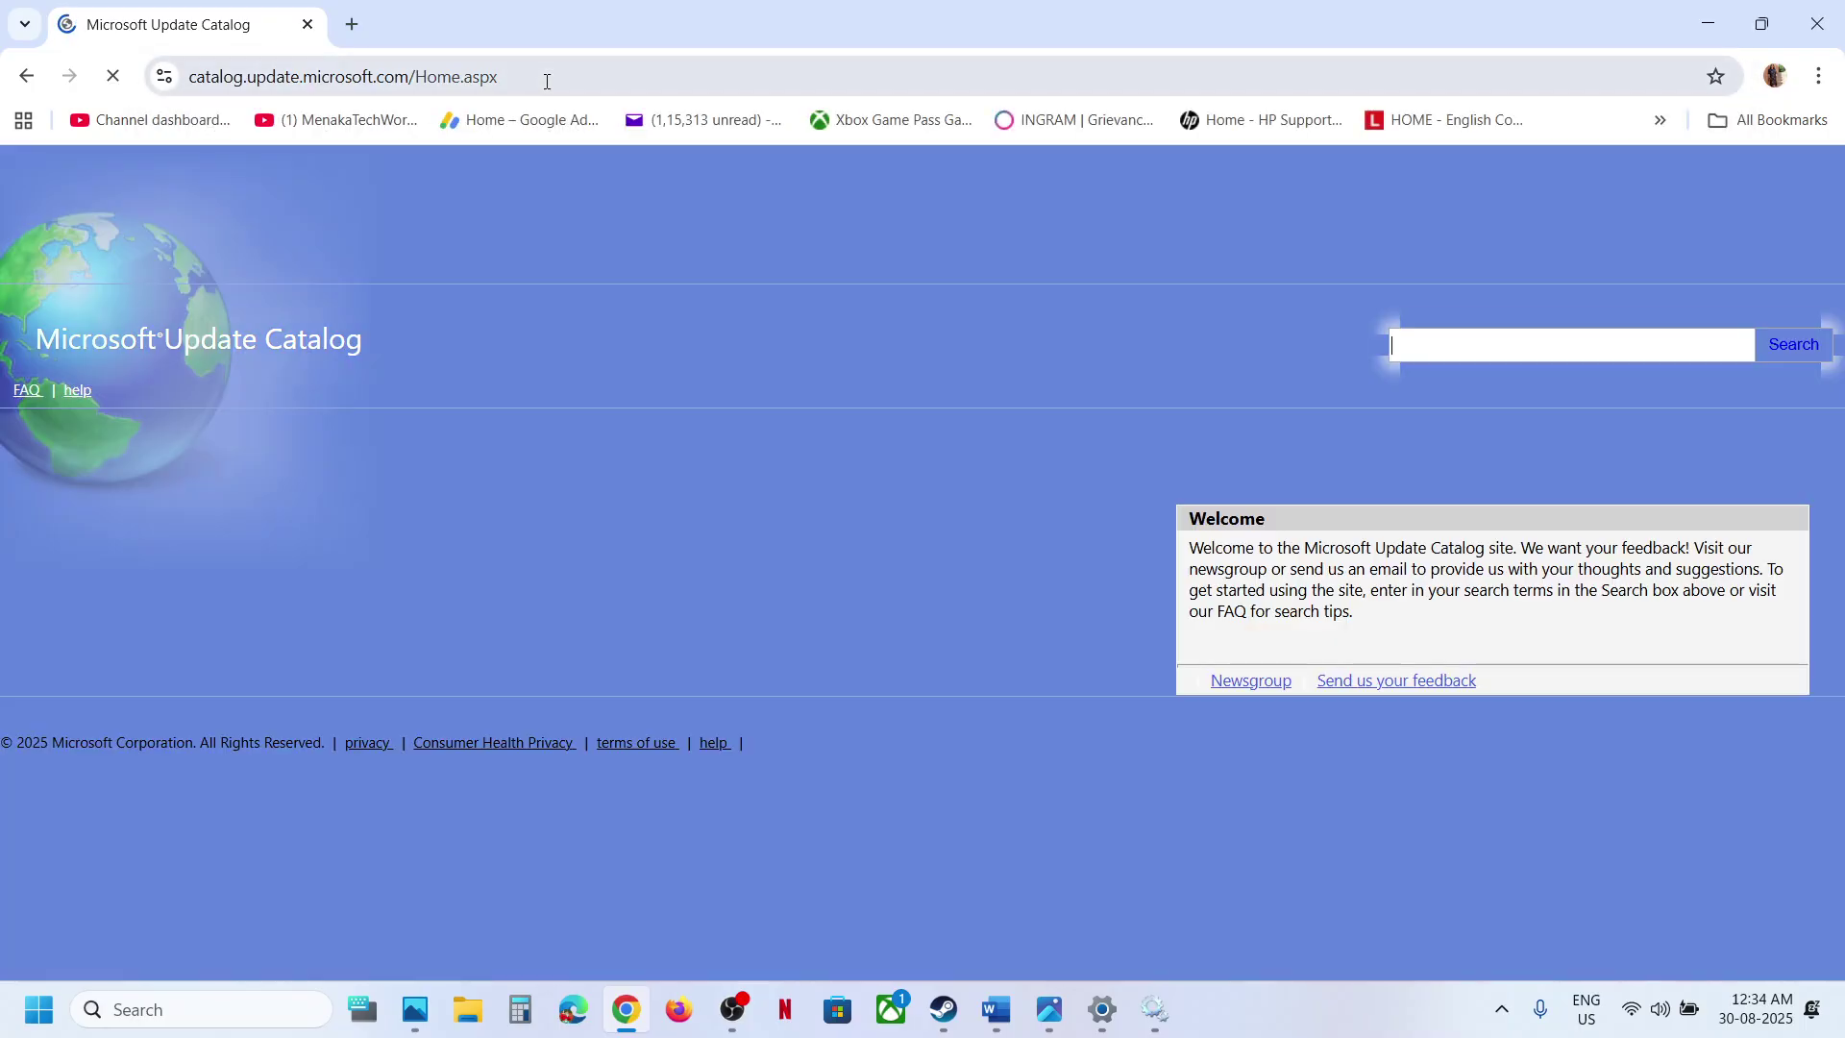
key(ctrl+v)
click(1796, 346)
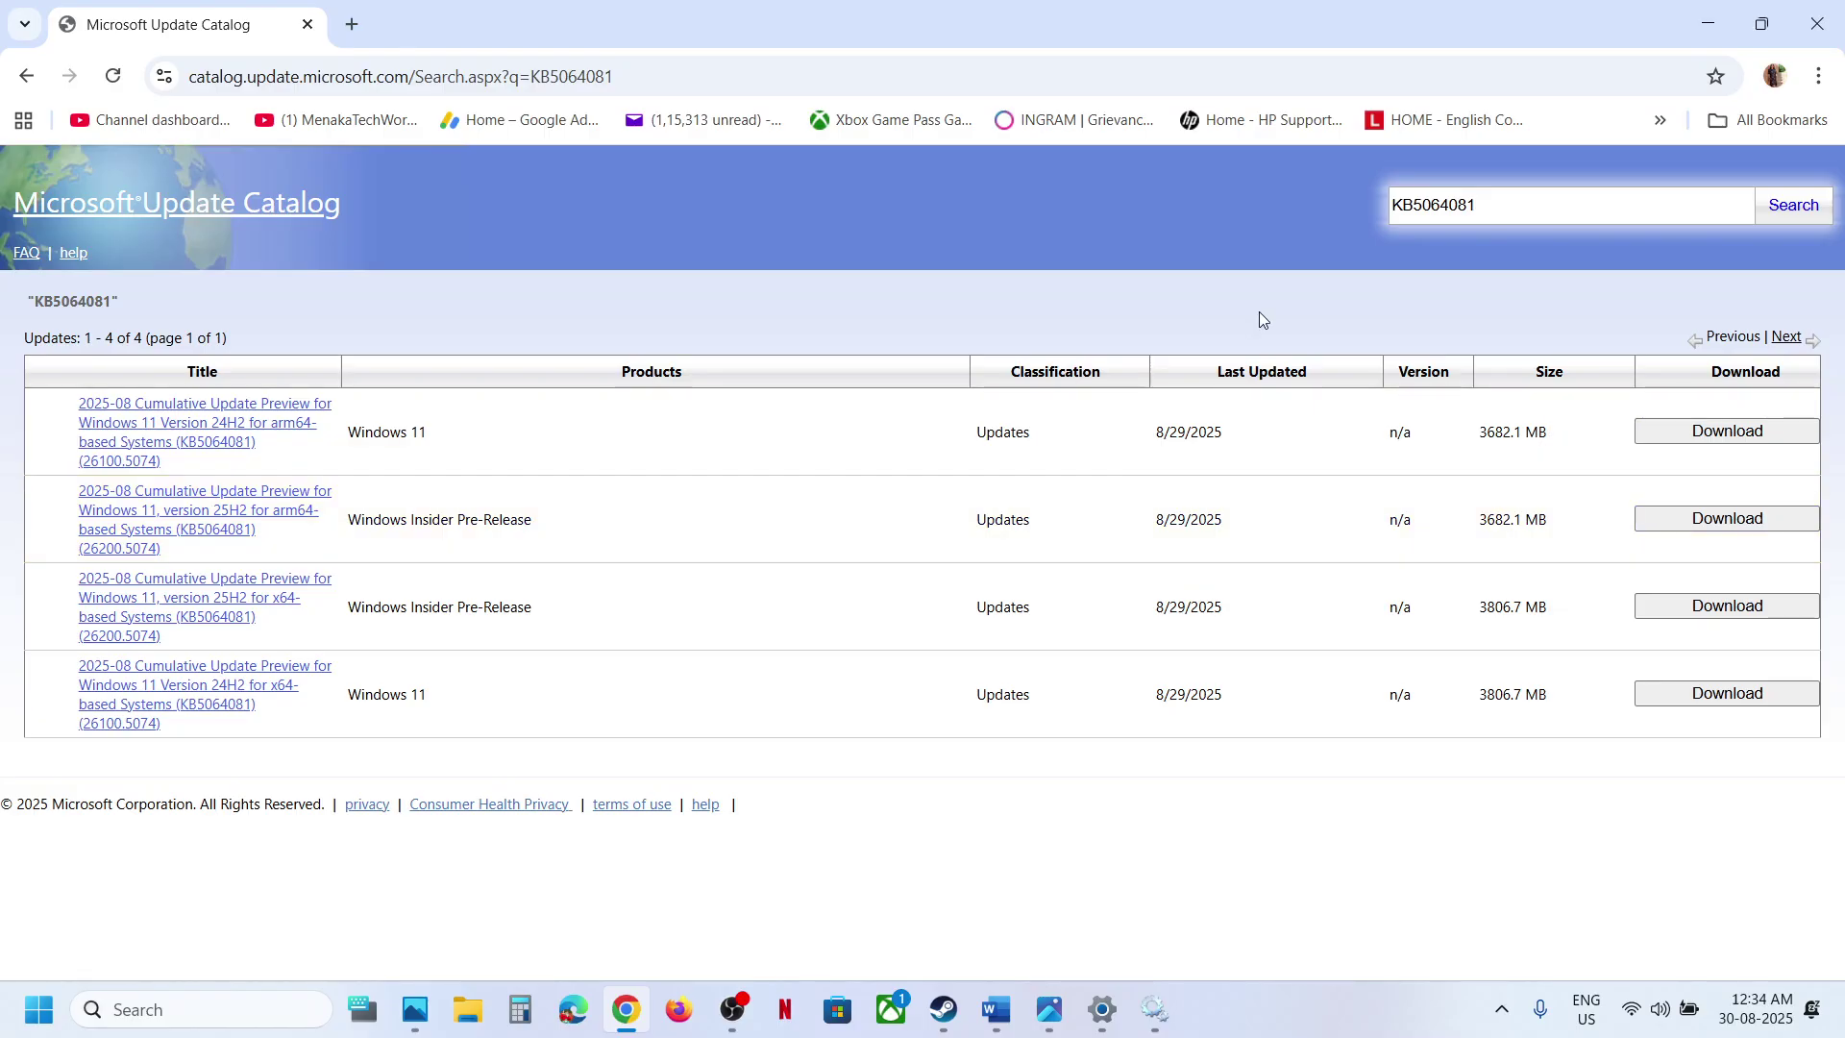
Step: Open and close Chrome's main menu, then bring up Windows search
click(1822, 80)
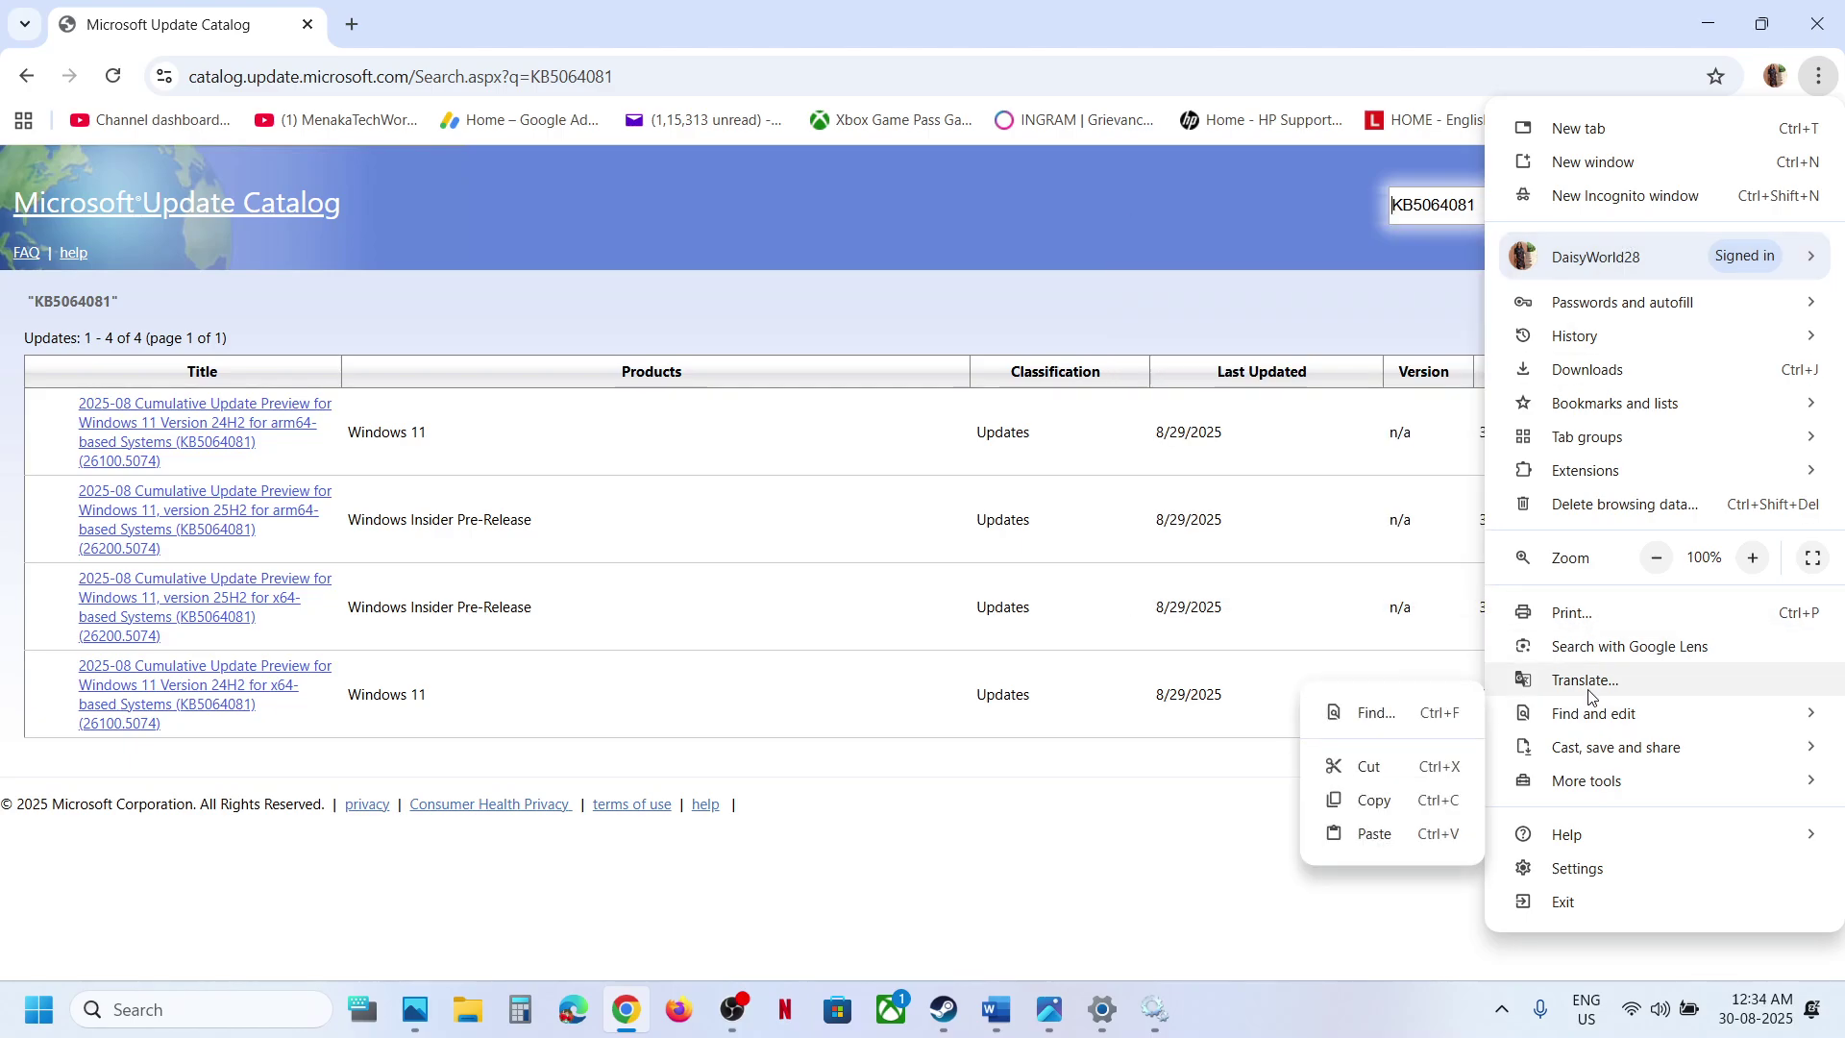
click(255, 852)
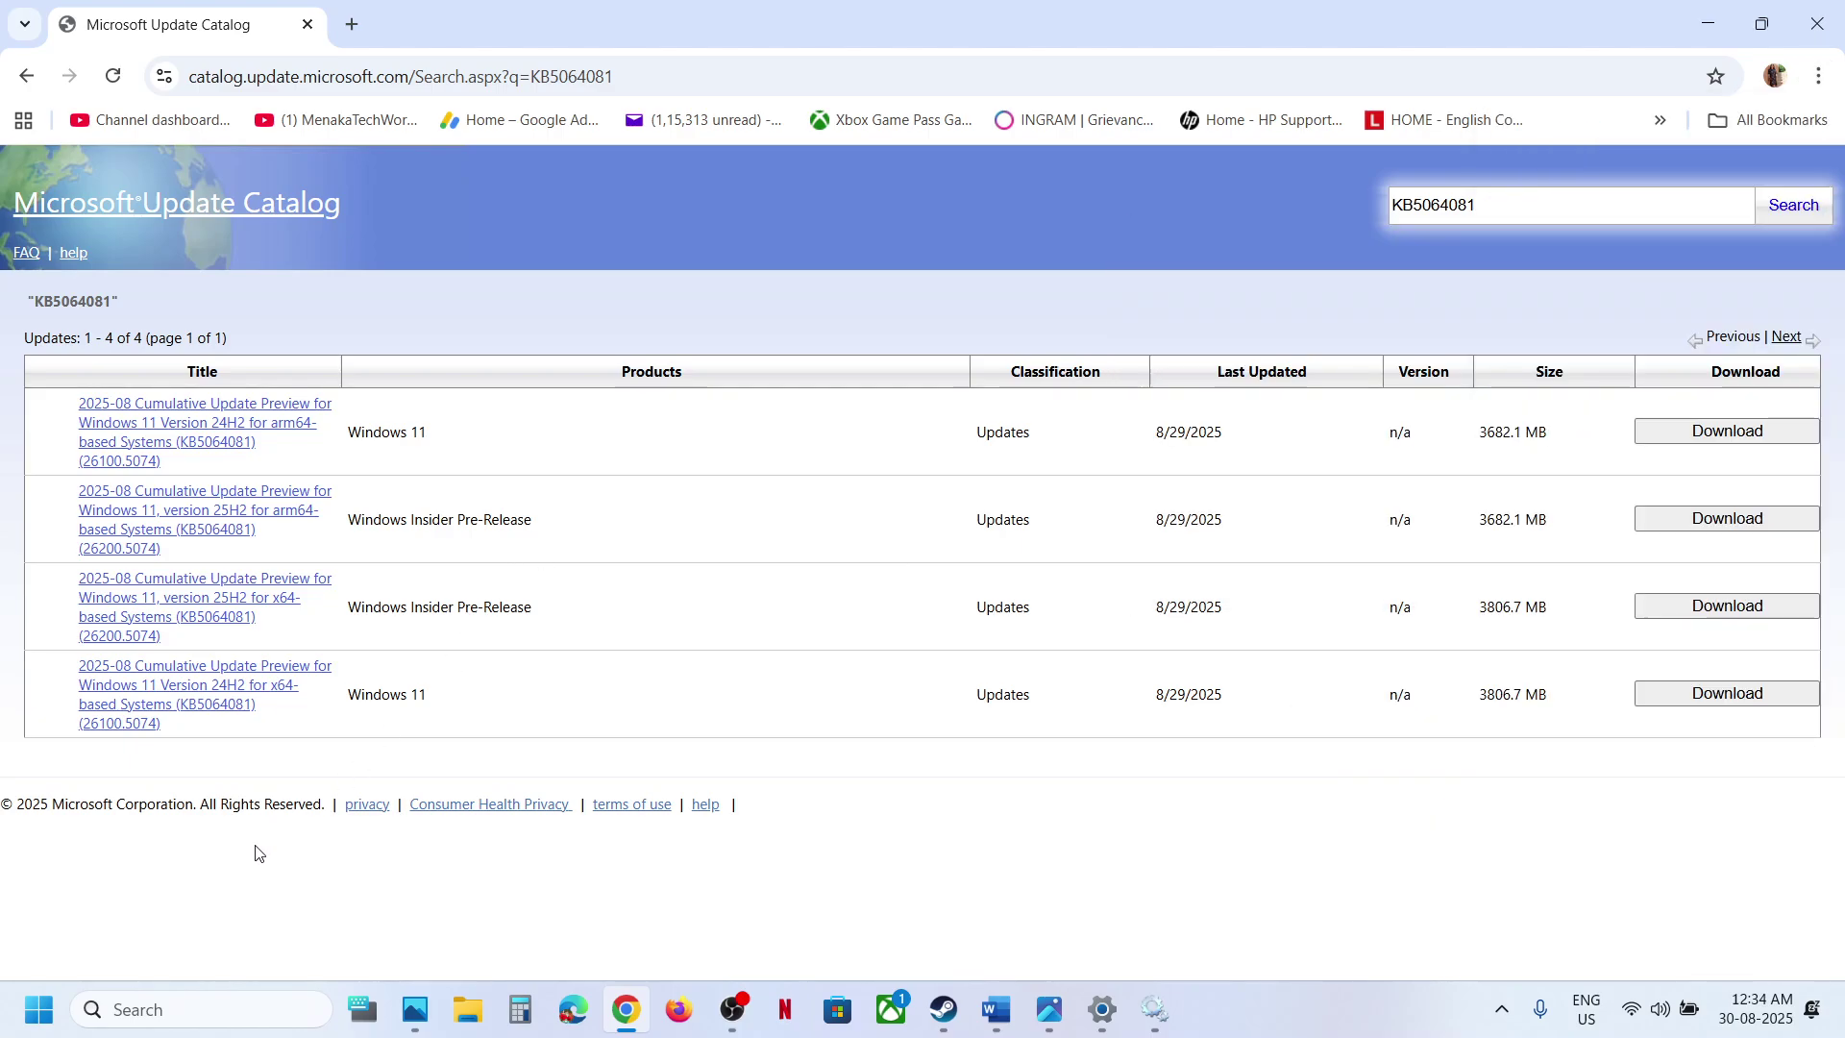
click(200, 999)
Step: Run winver to confirm Version 24H2, build 26100.4946, then close it
text(winver)
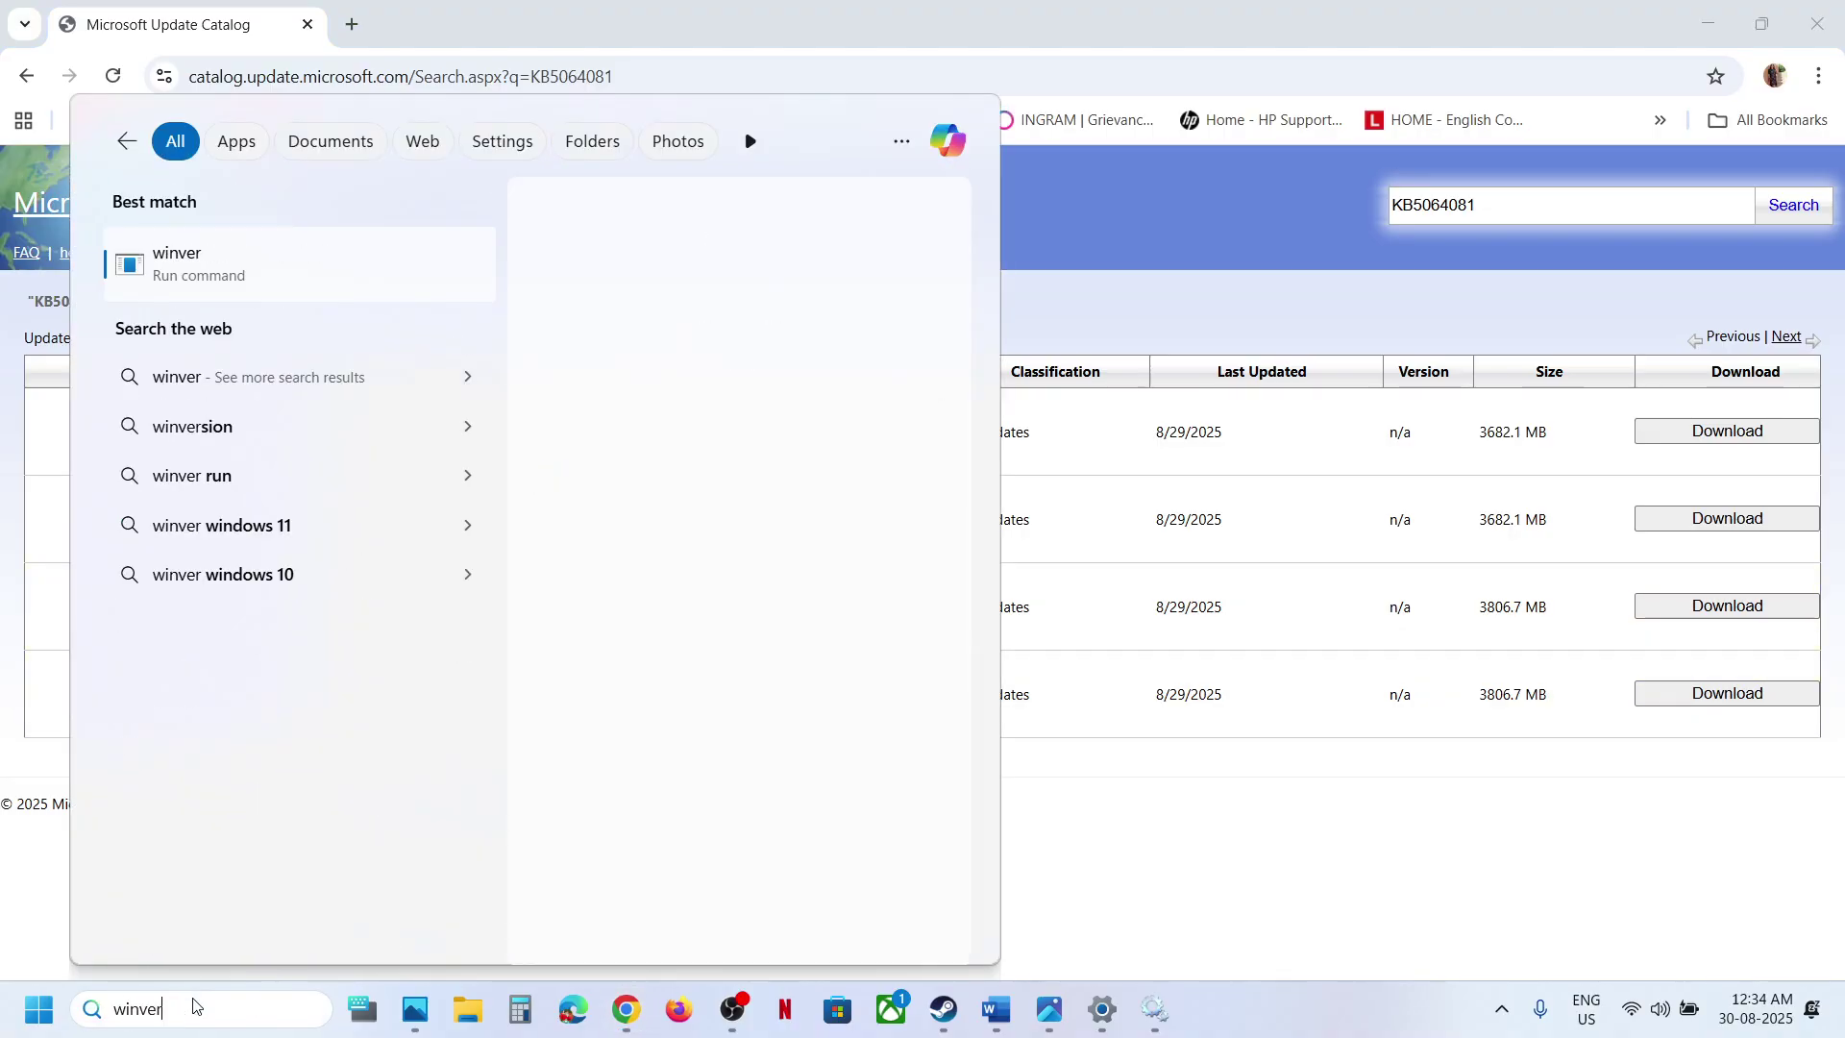
click(230, 271)
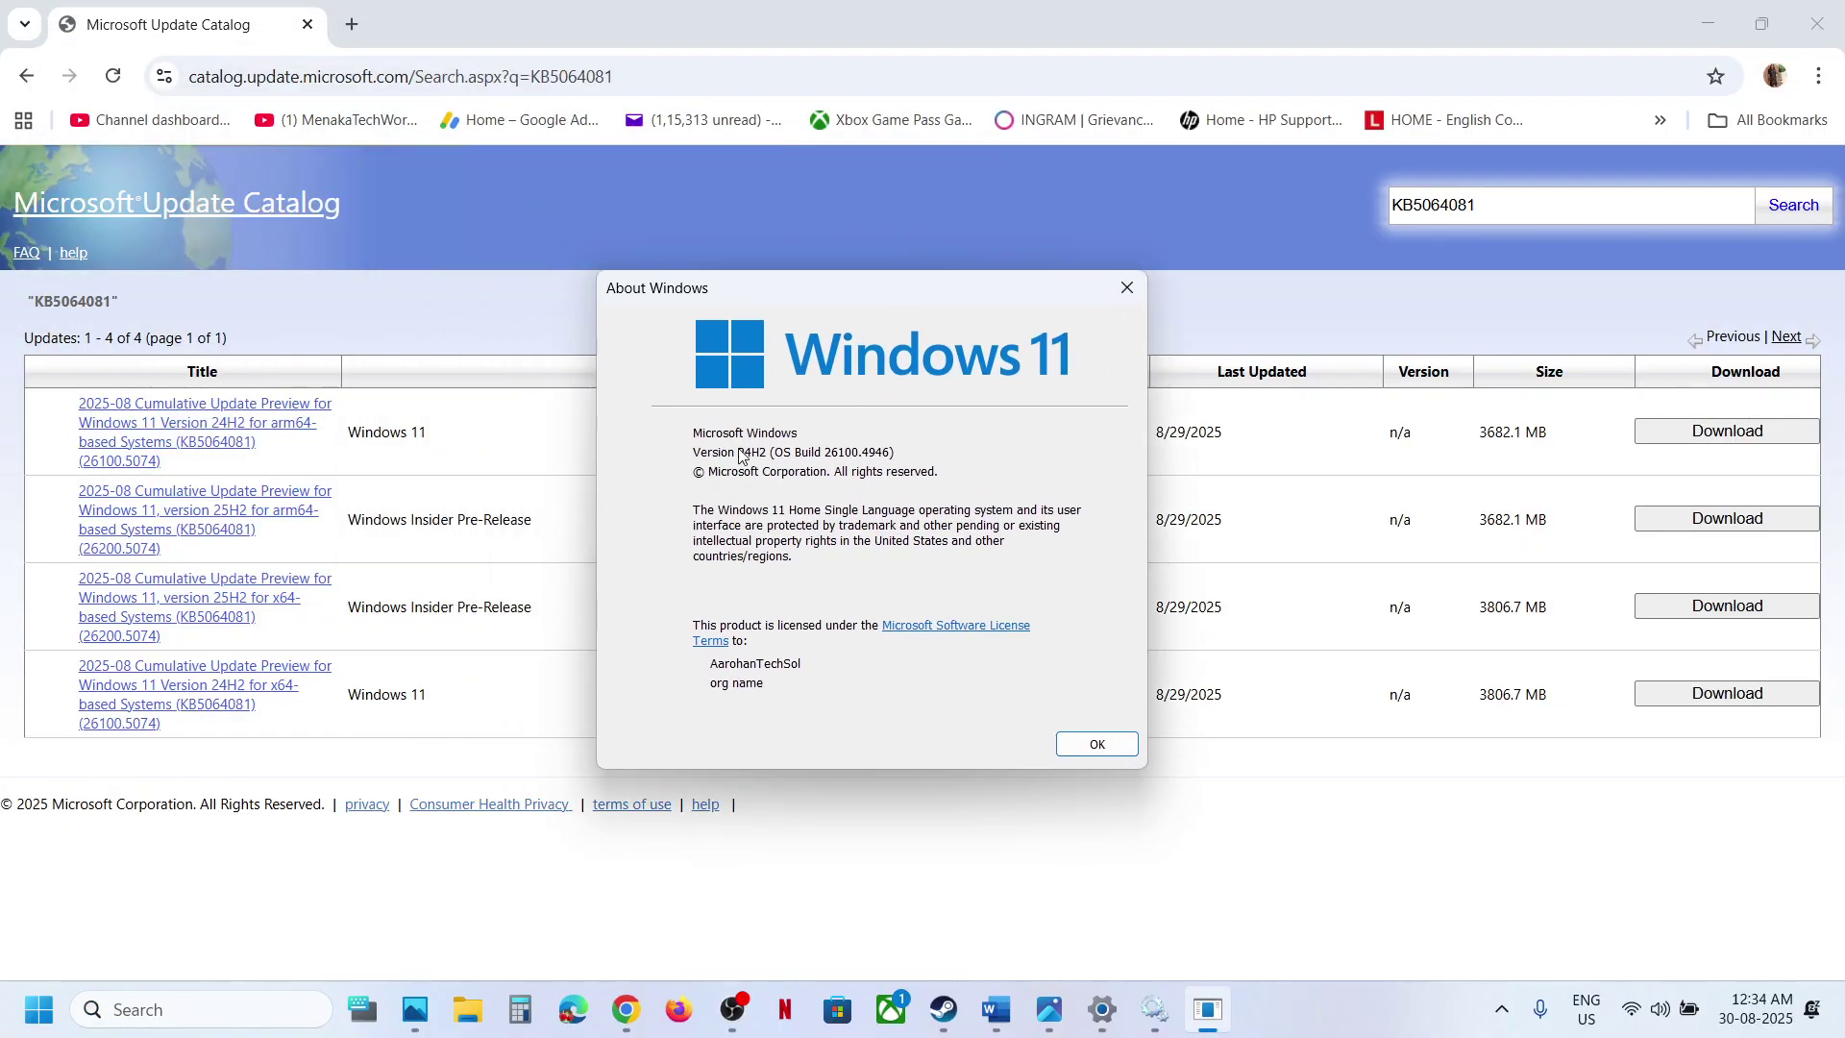
click(1122, 283)
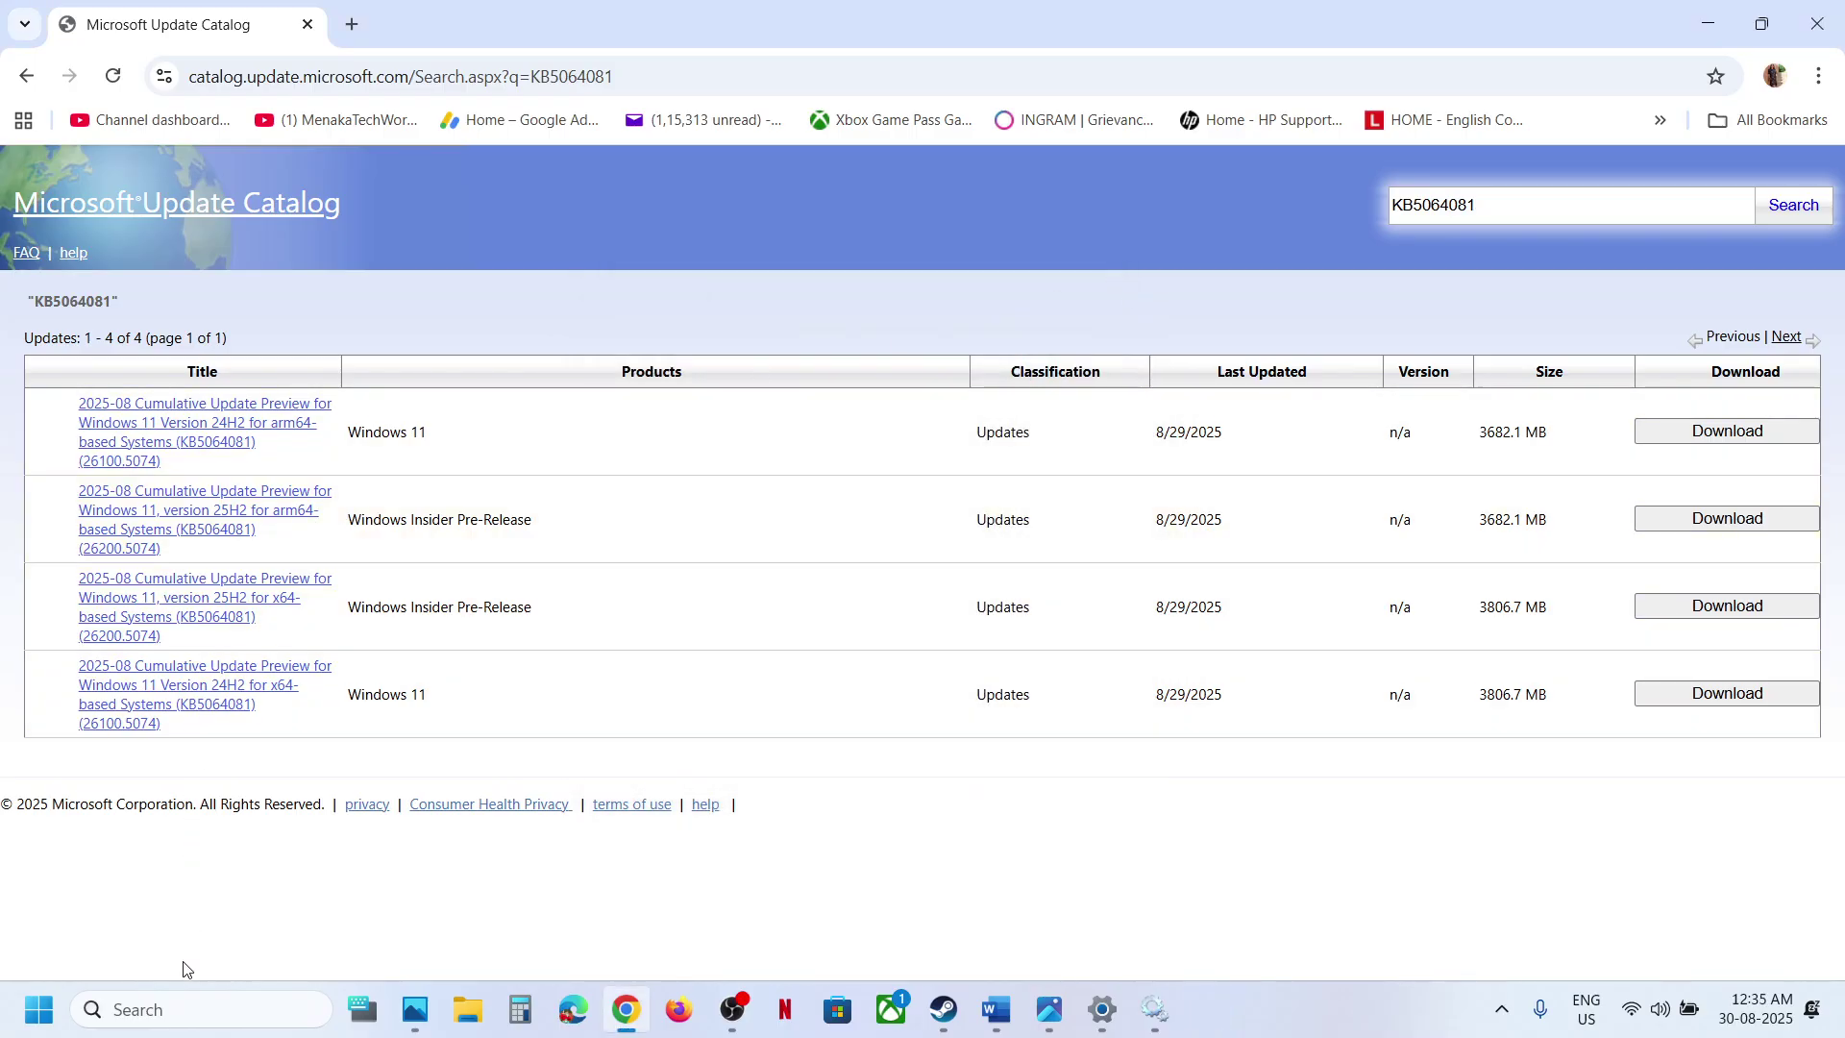
Step: Search 'inver' and open the top result, the Mouse pointer and touch settings
click(176, 999)
text(inver)
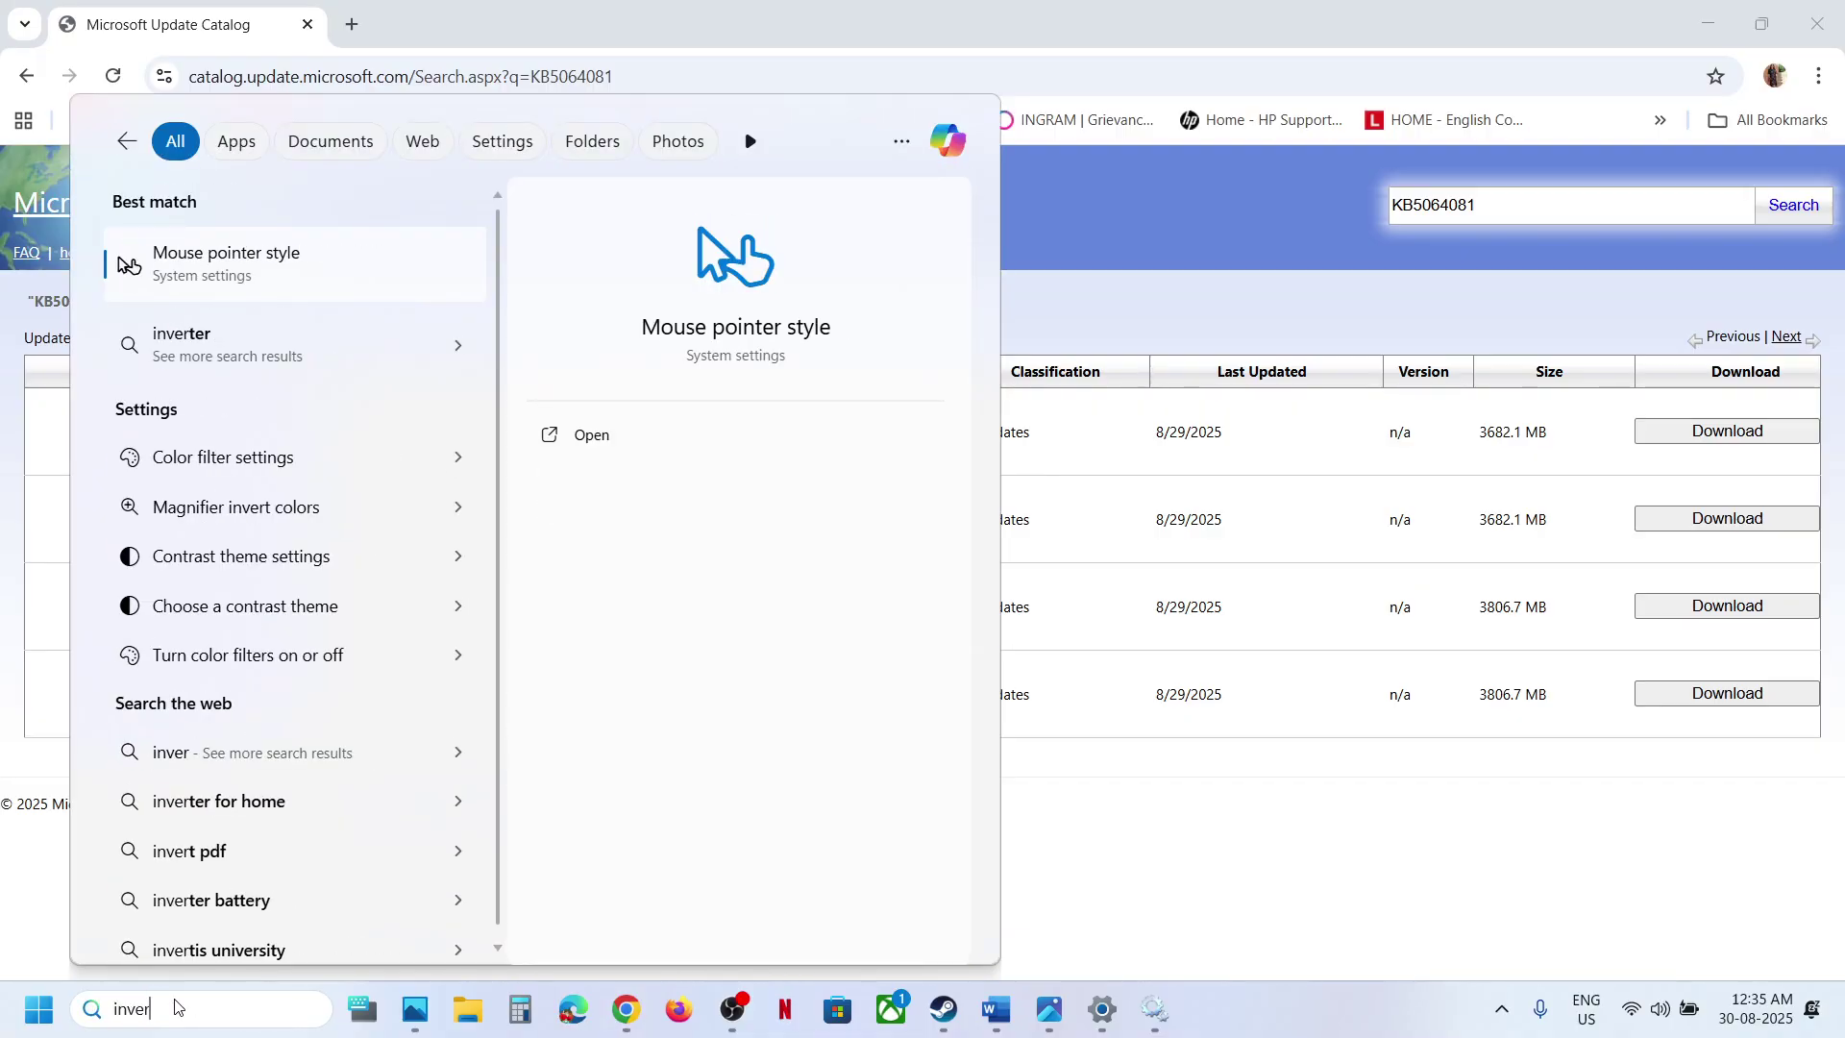
key(Return)
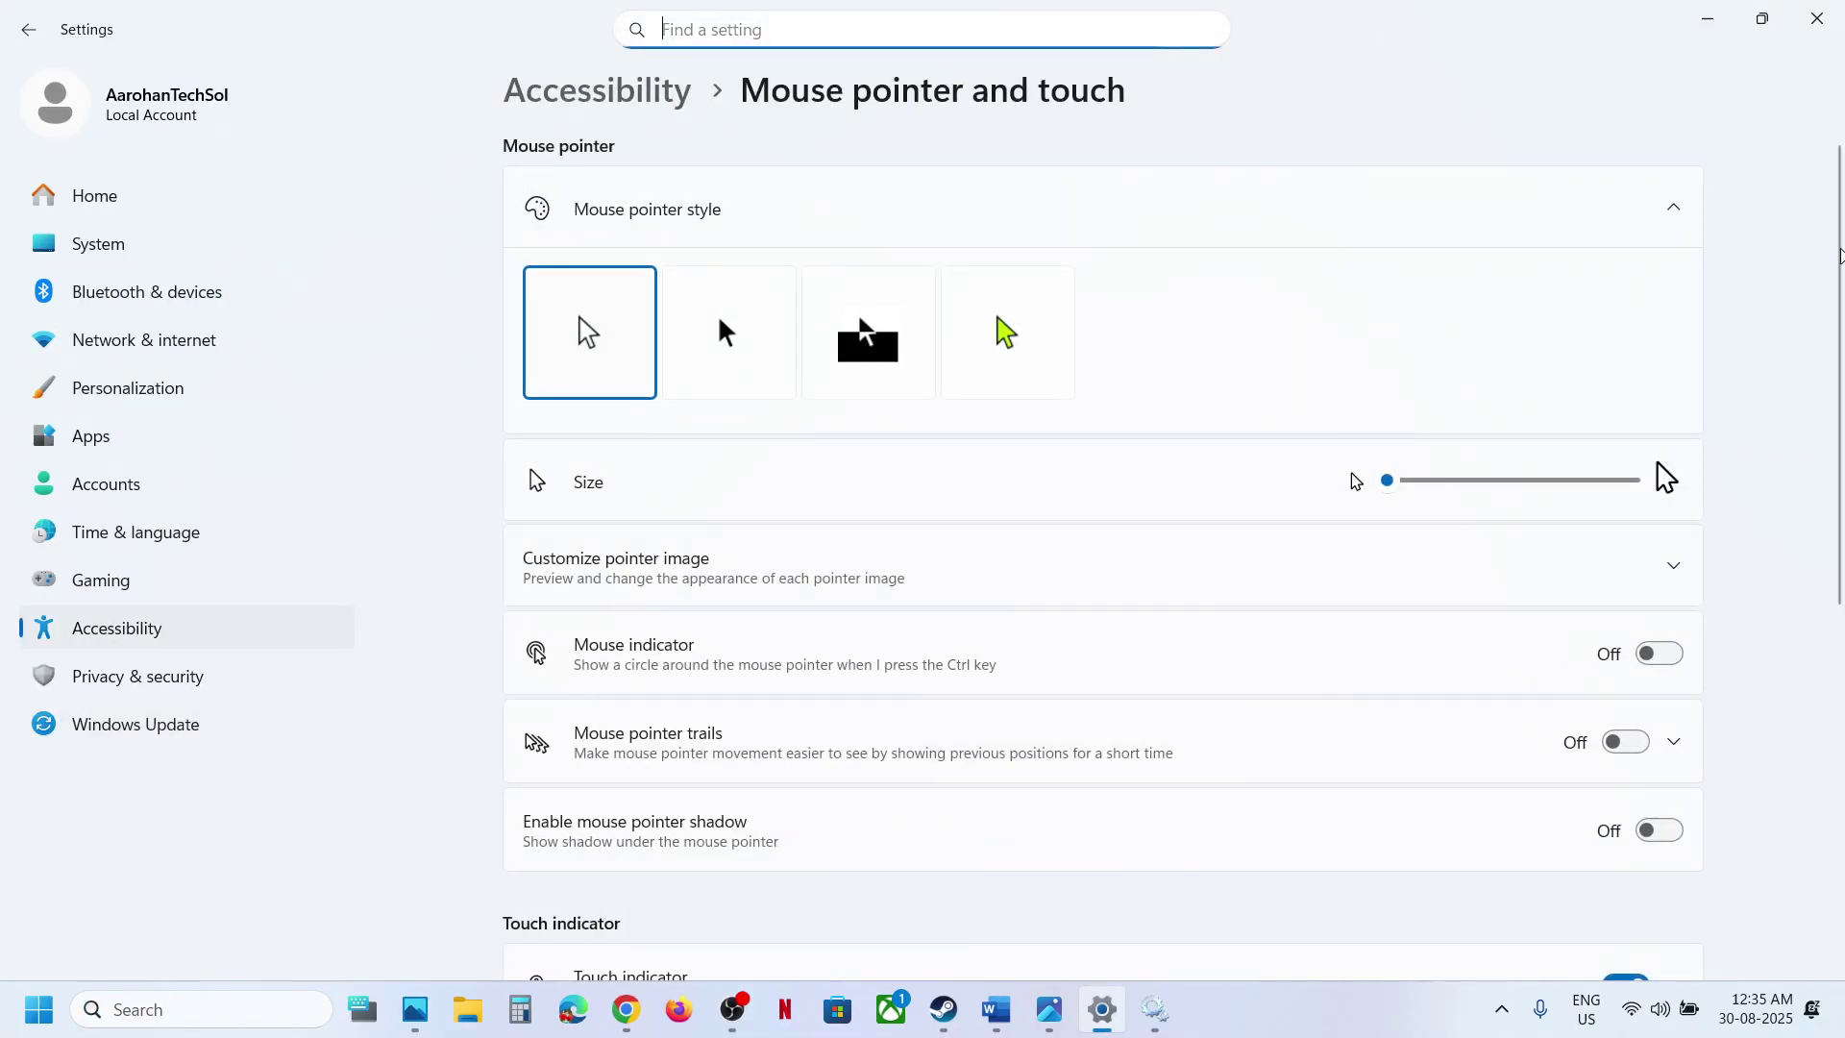
Step: Close Mouse pointer settings and recheck winver shows Version 24H2, build 26100.4946
click(1816, 19)
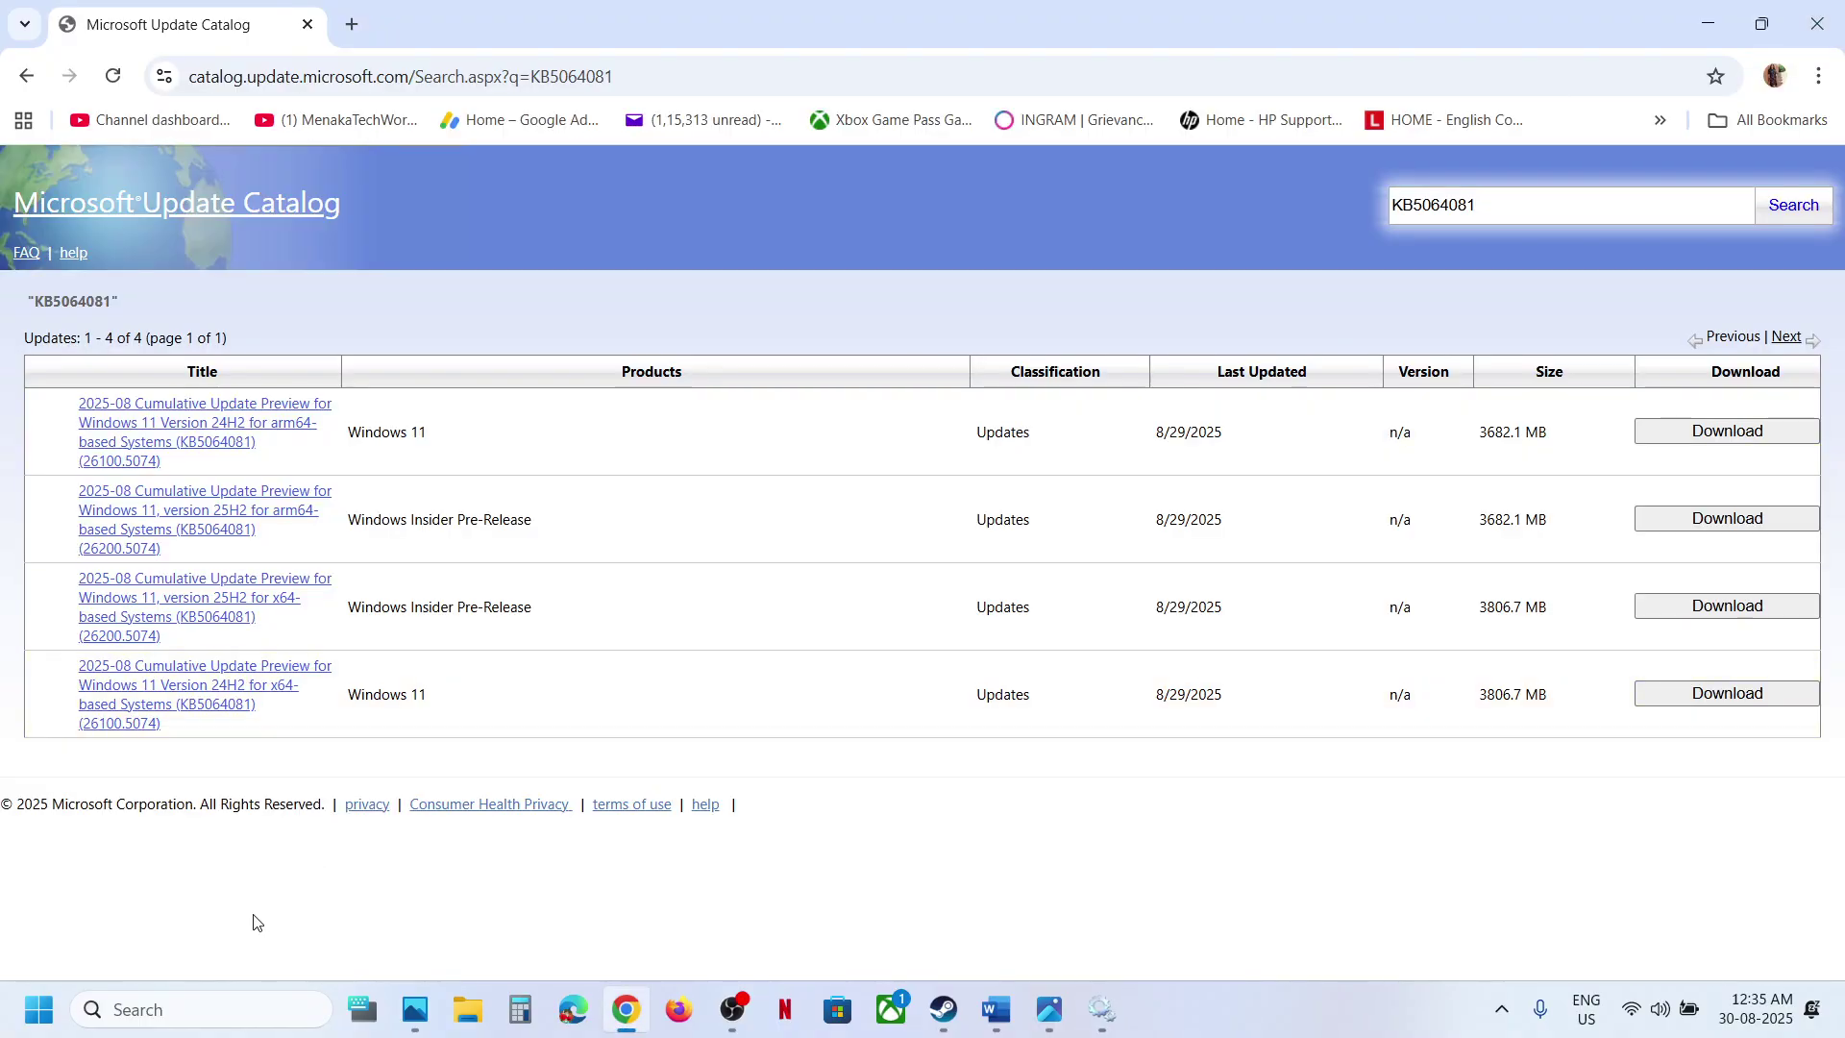
click(189, 1011)
text(winver)
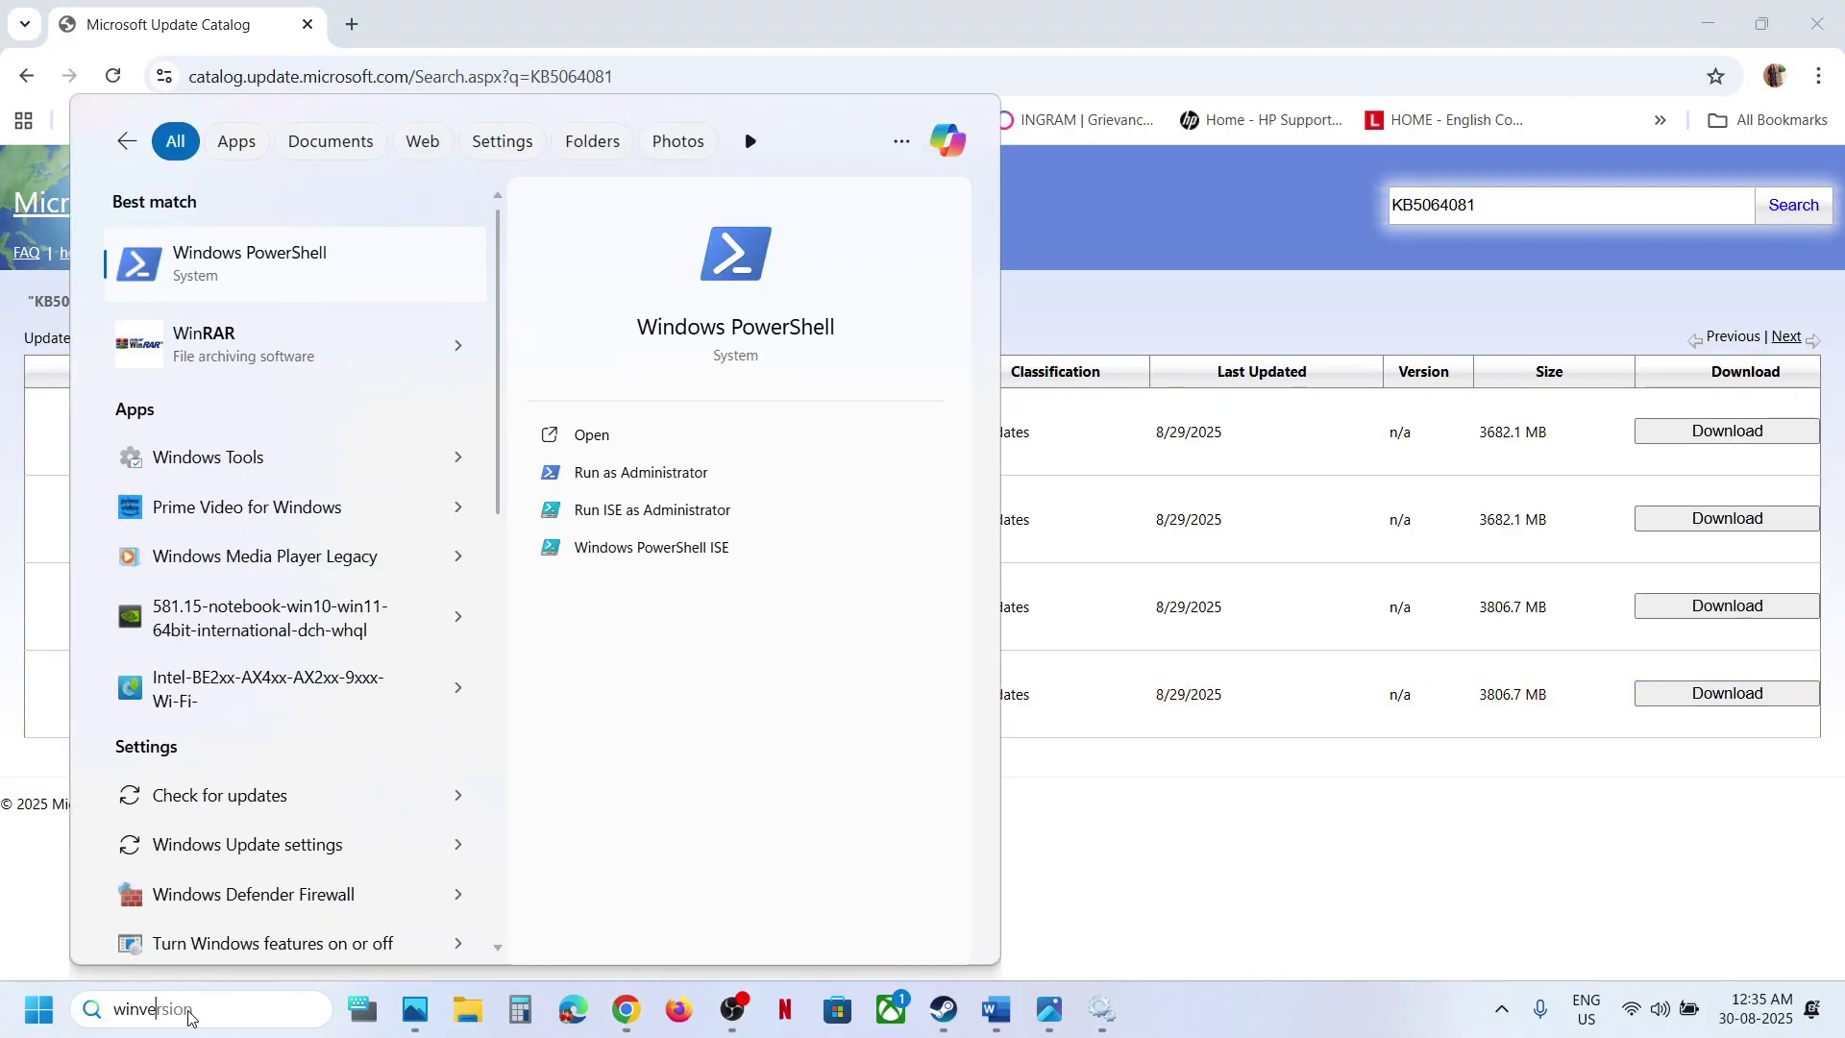
key(Return)
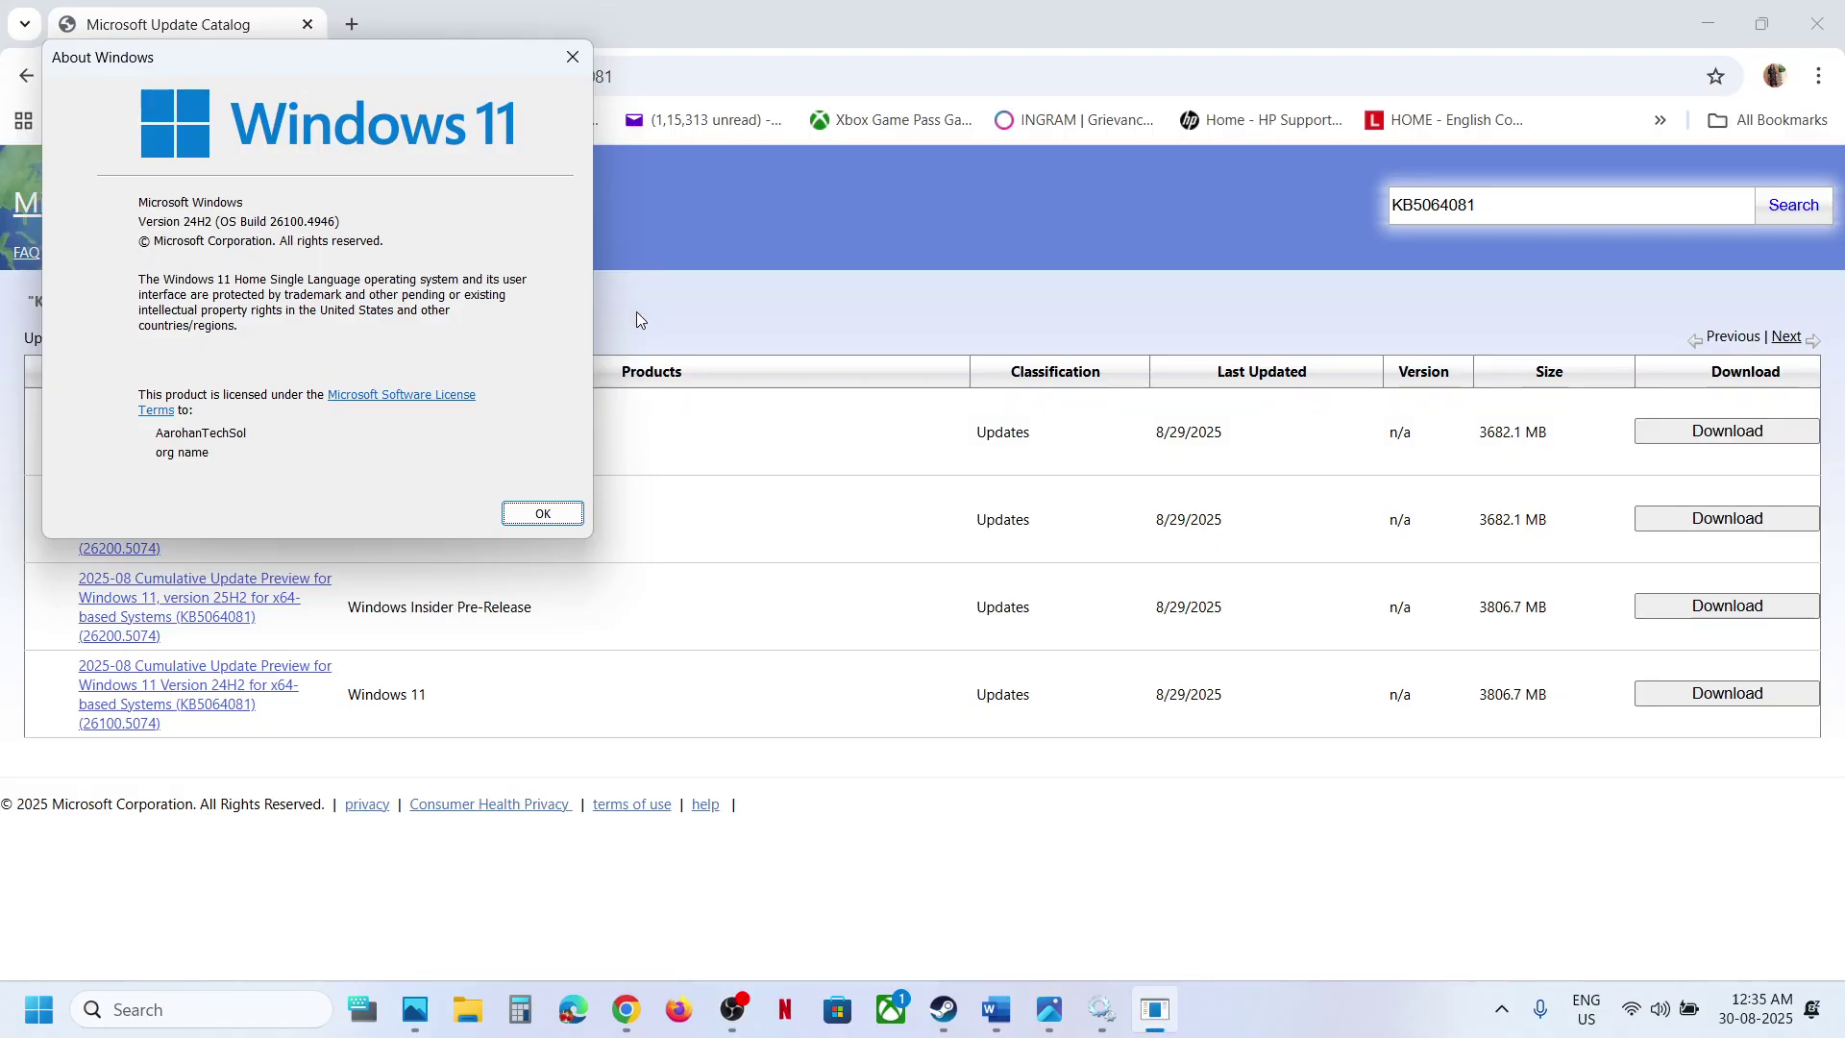
click(573, 54)
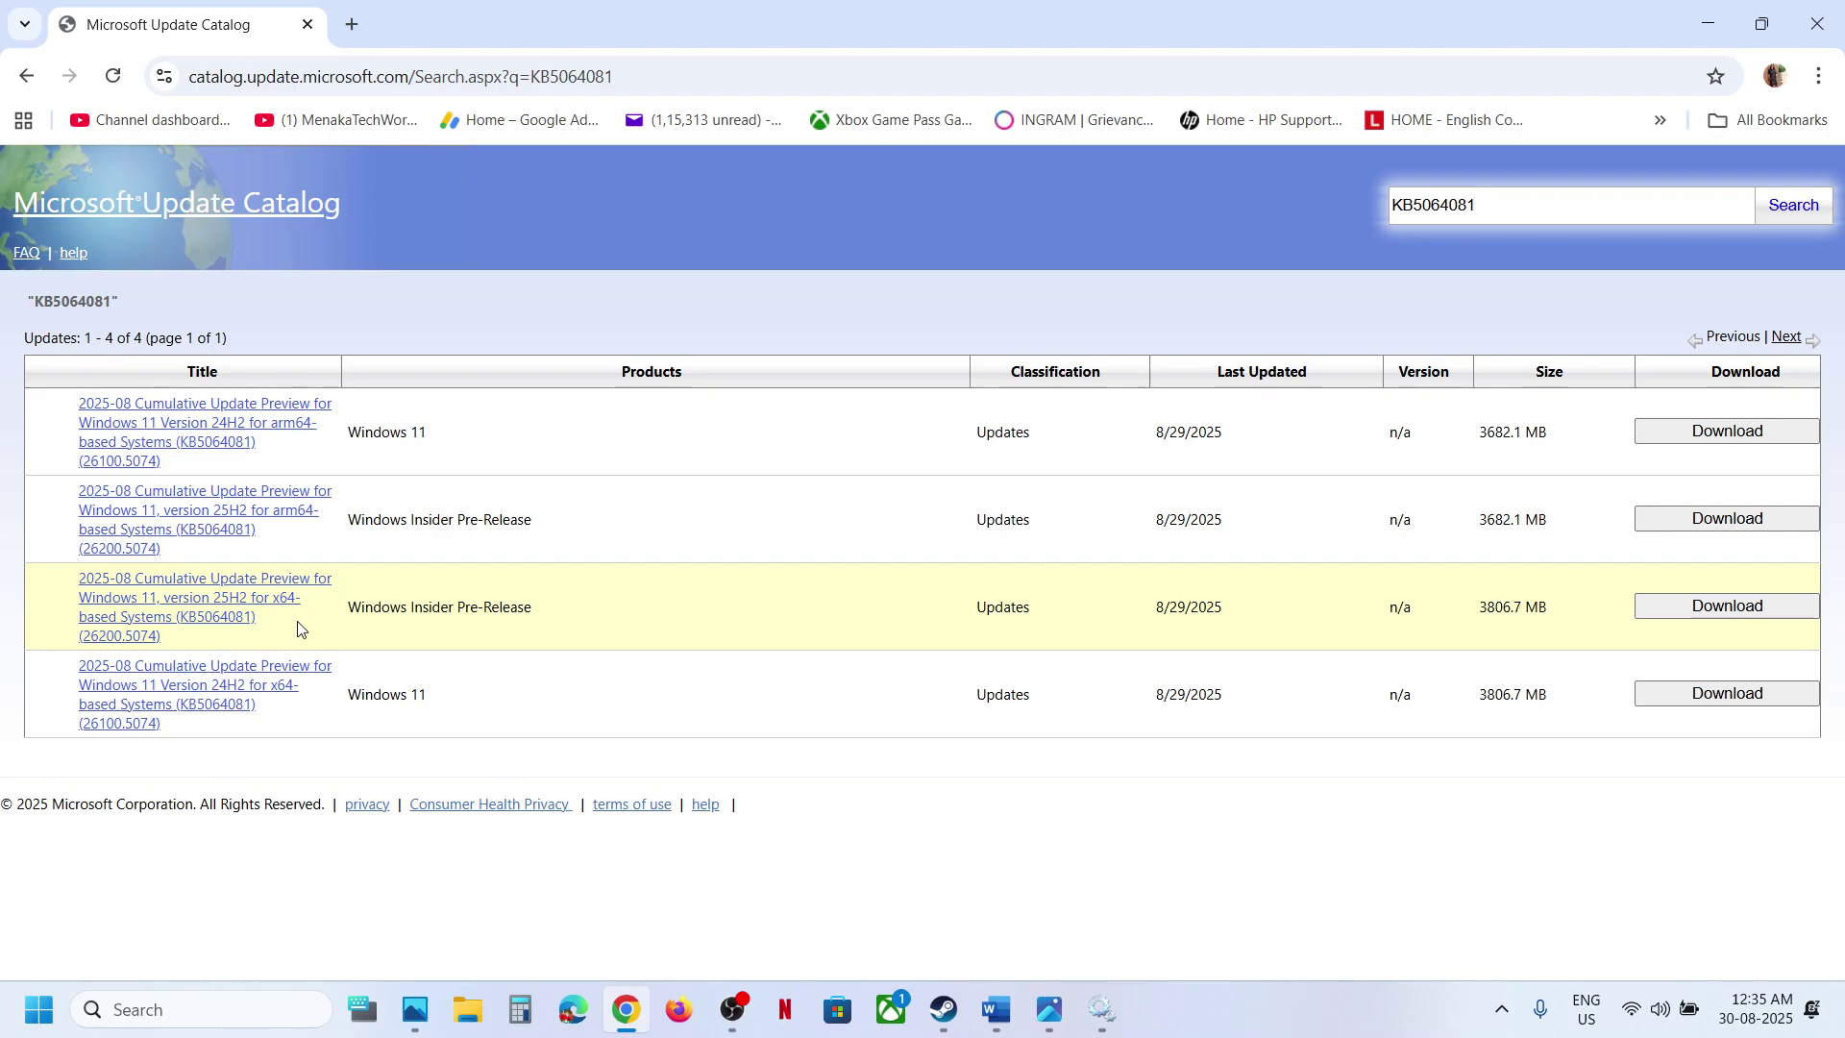
key(super+i)
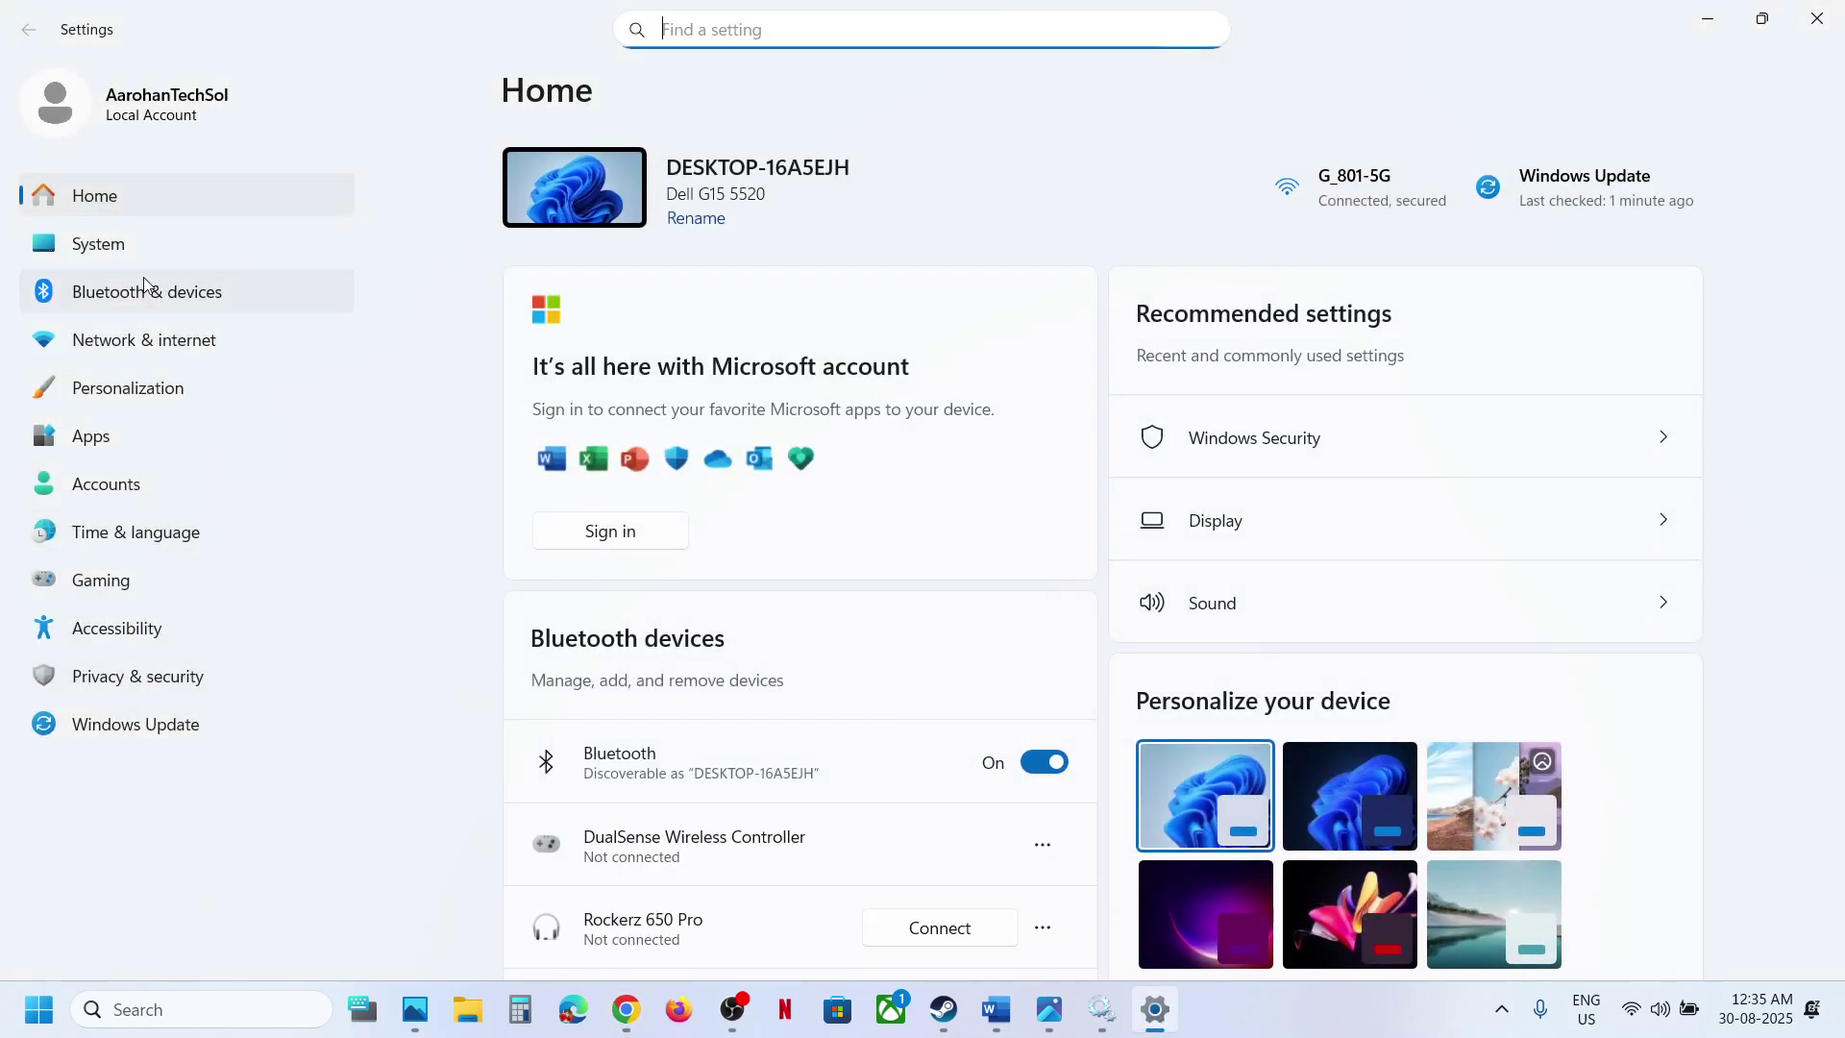
Step: Check System > About shows a 64-bit operating system, x64-based processor, then close Settings
click(92, 244)
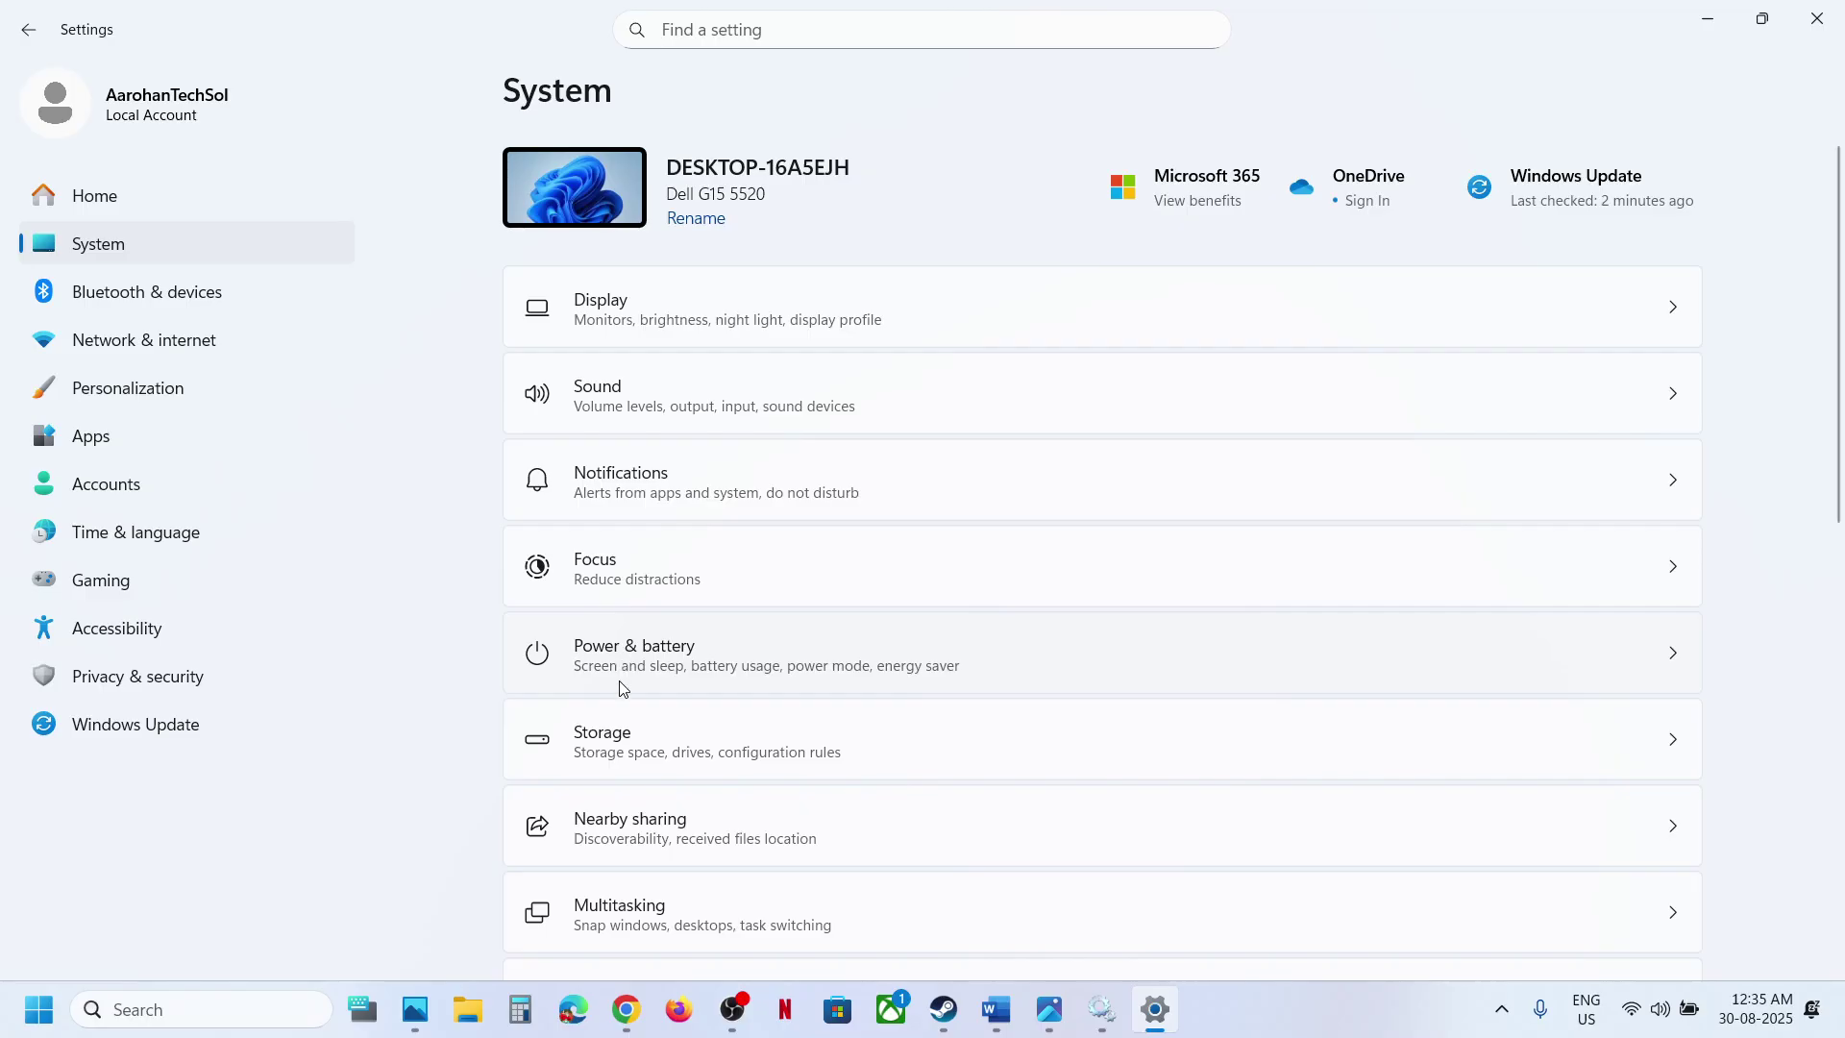
scroll(618, 687, down, 10)
click(630, 811)
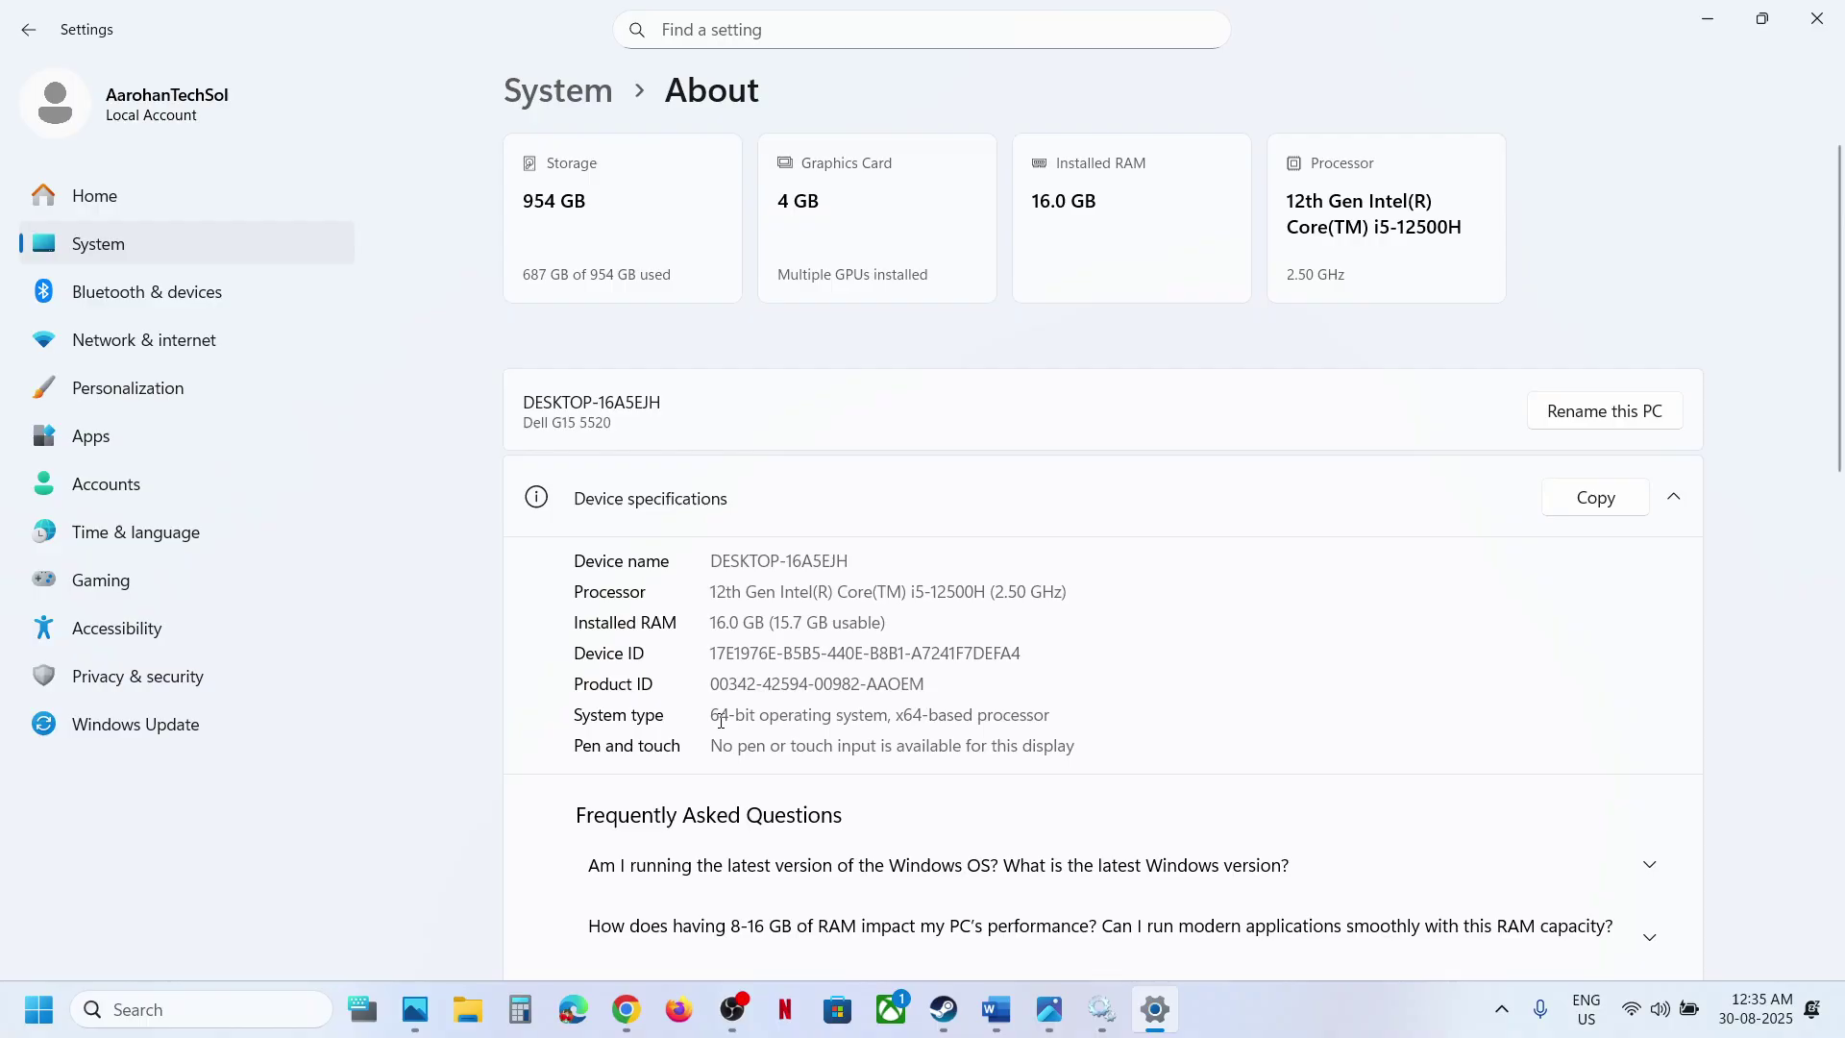
triple_click(720, 721)
click(1816, 19)
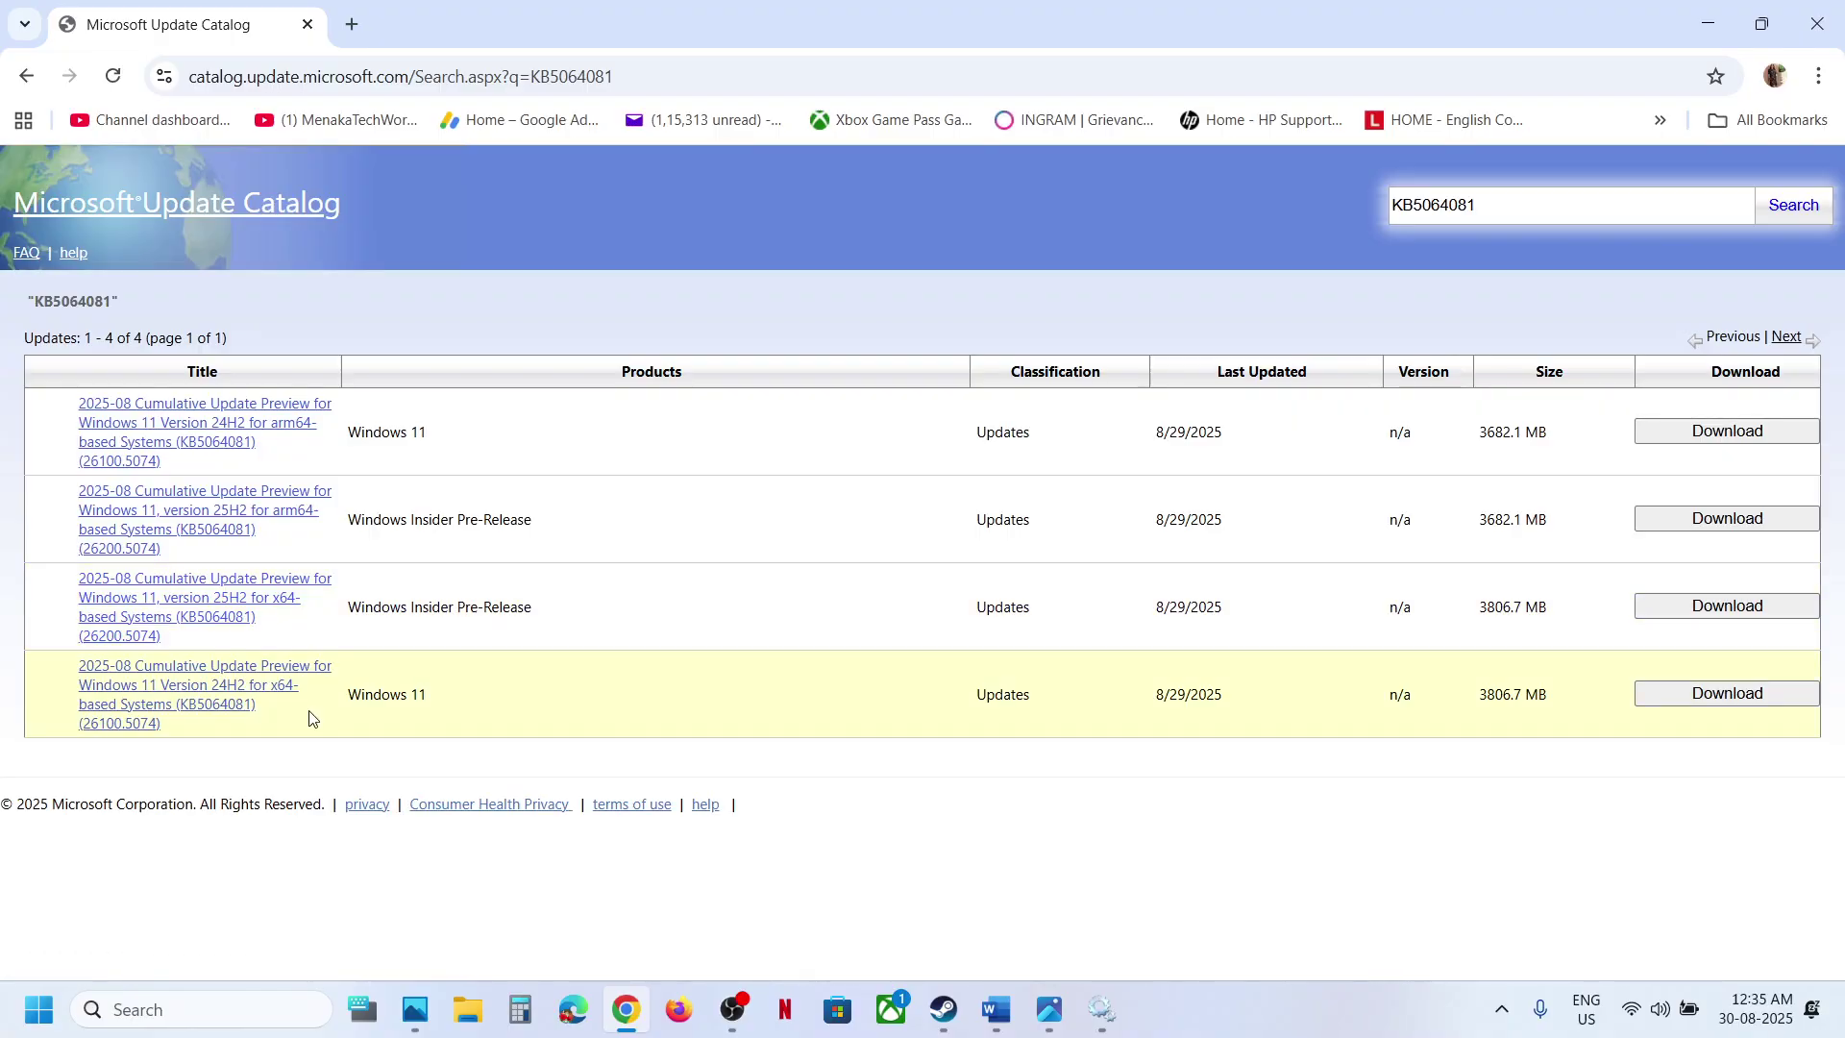
Step: Start downloading the KB5064081 Windows 11 24H2 x64 .msu file and check its progress
click(1724, 702)
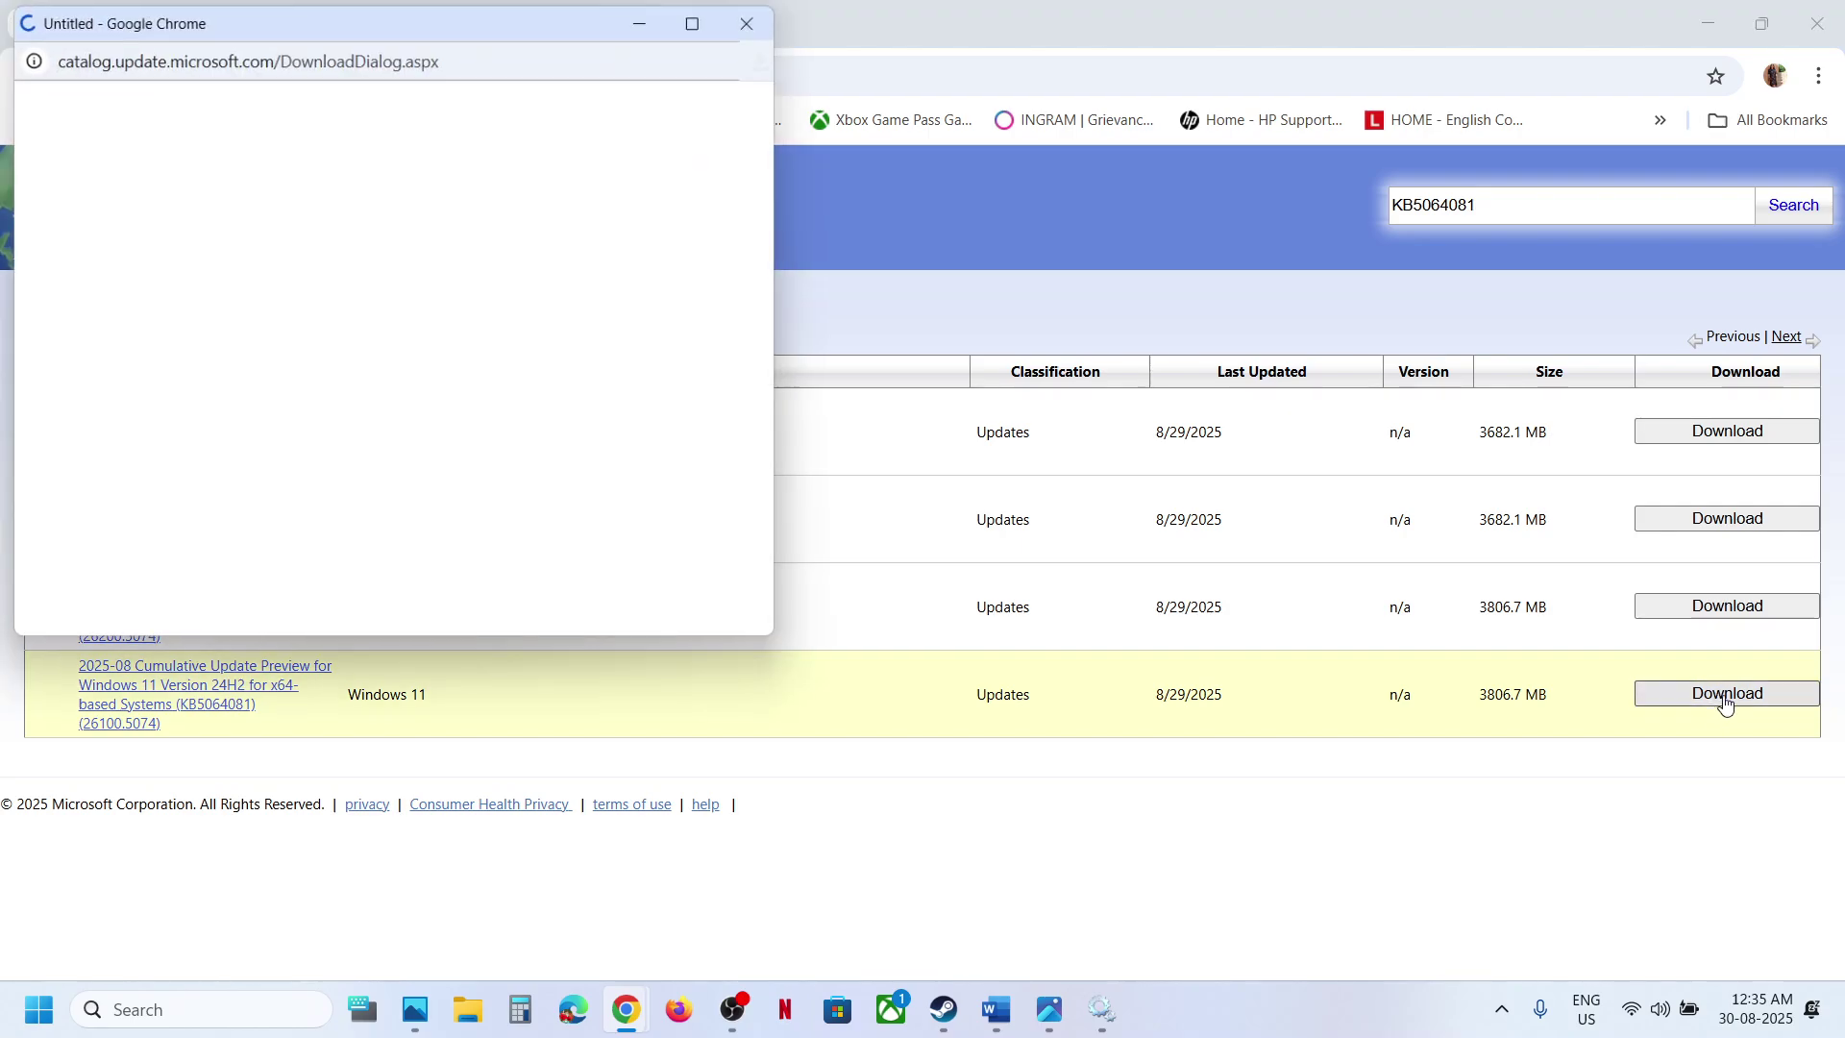
drag(430, 33, 890, 210)
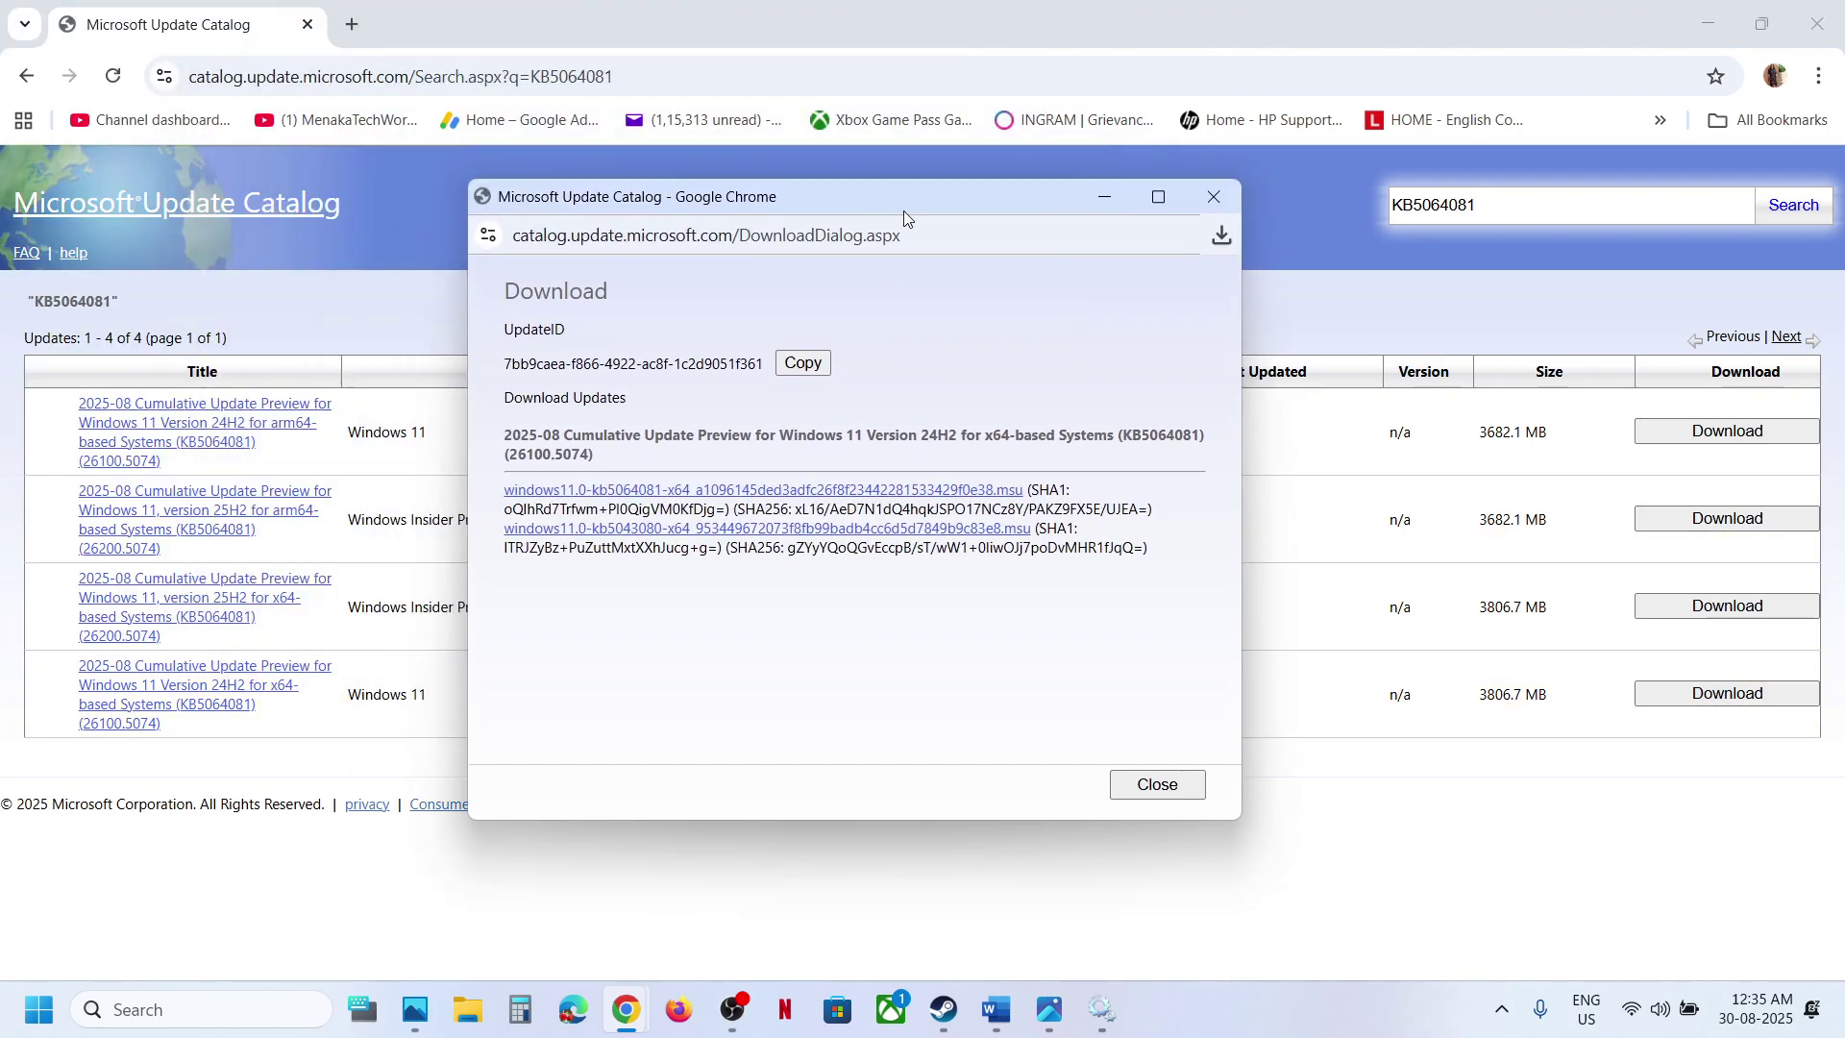
click(657, 493)
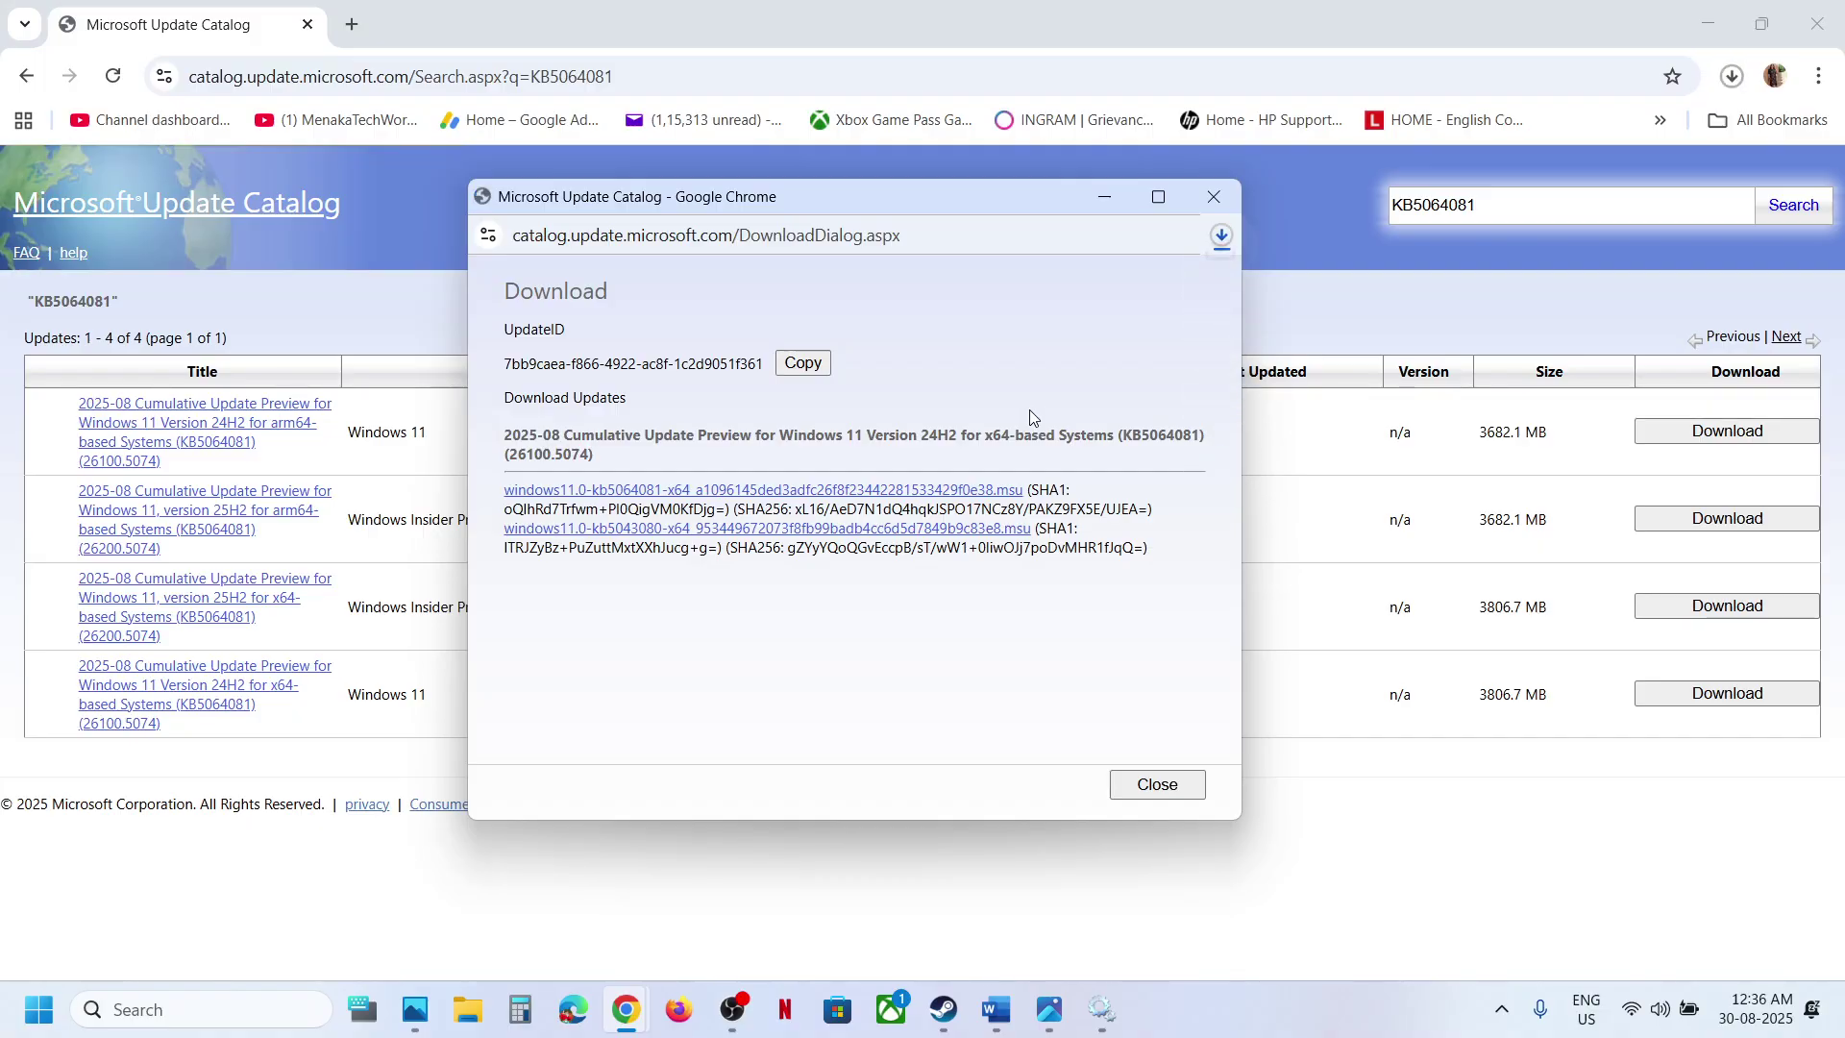
click(1221, 238)
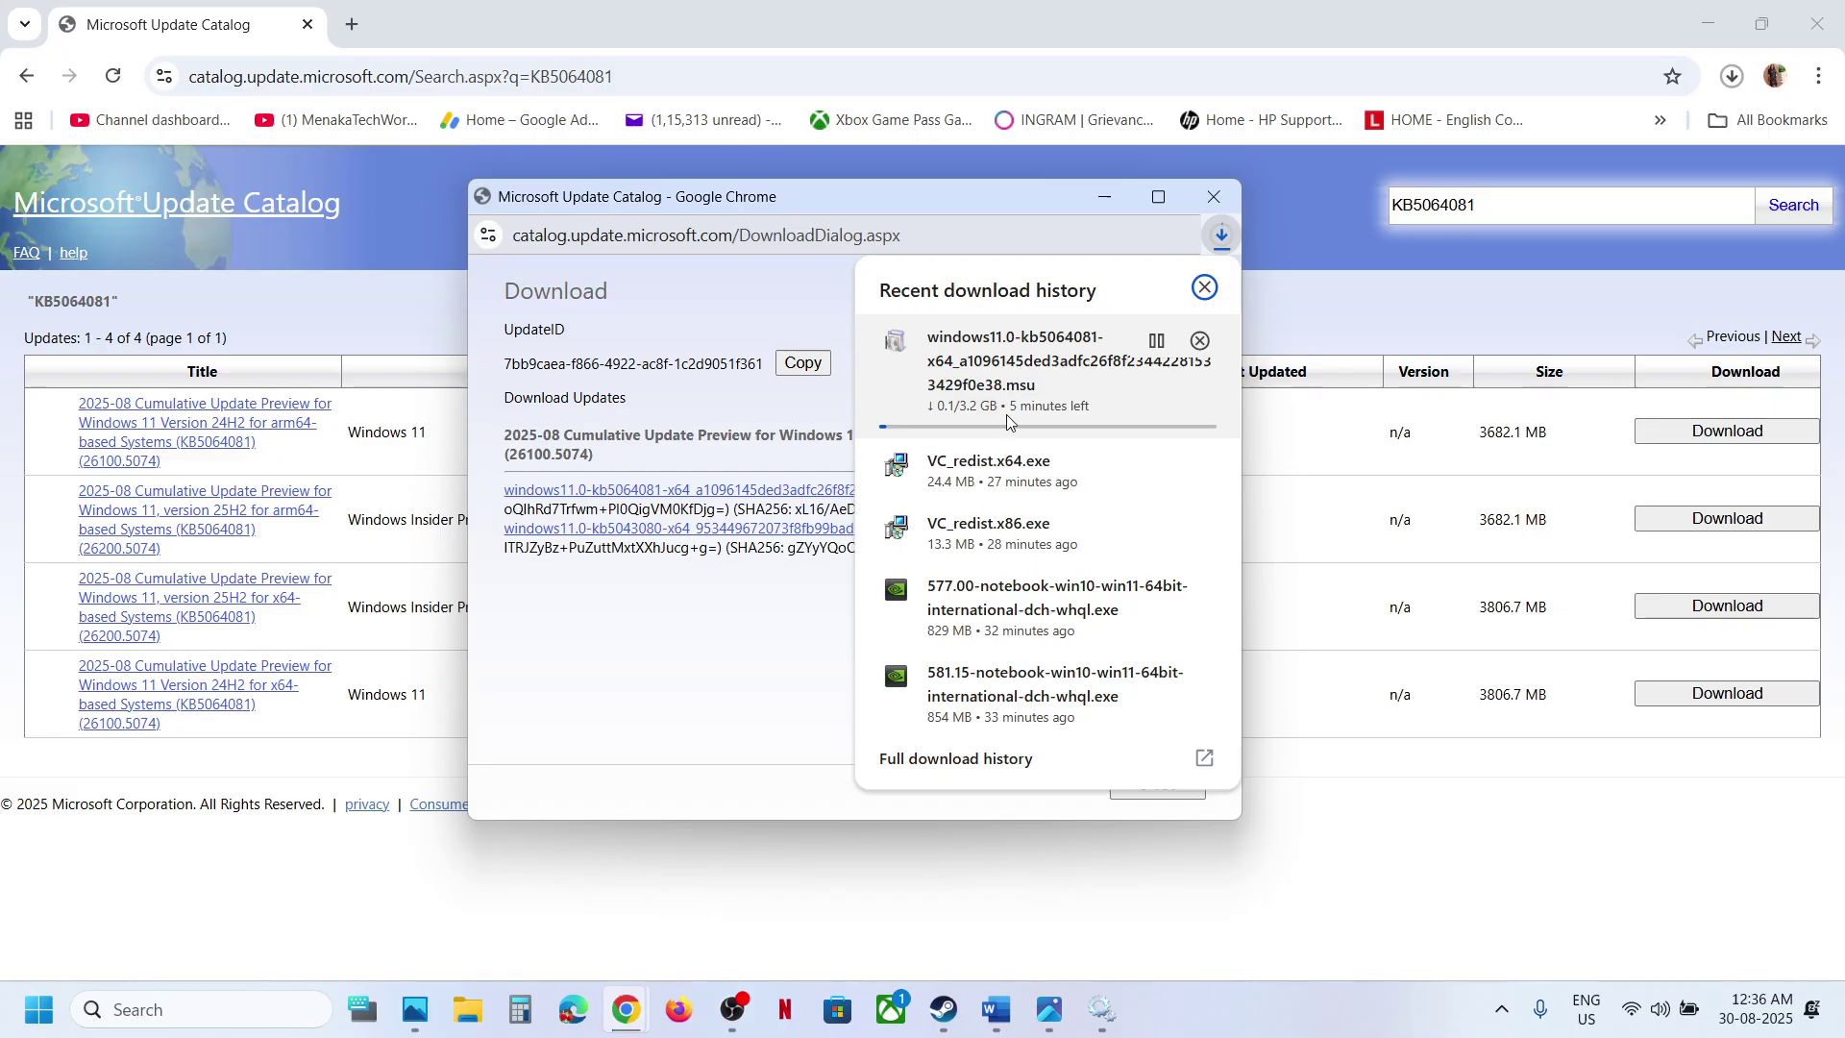
click(709, 900)
Step: Bring up the Start menu's power options and dismiss them without restarting
click(39, 1009)
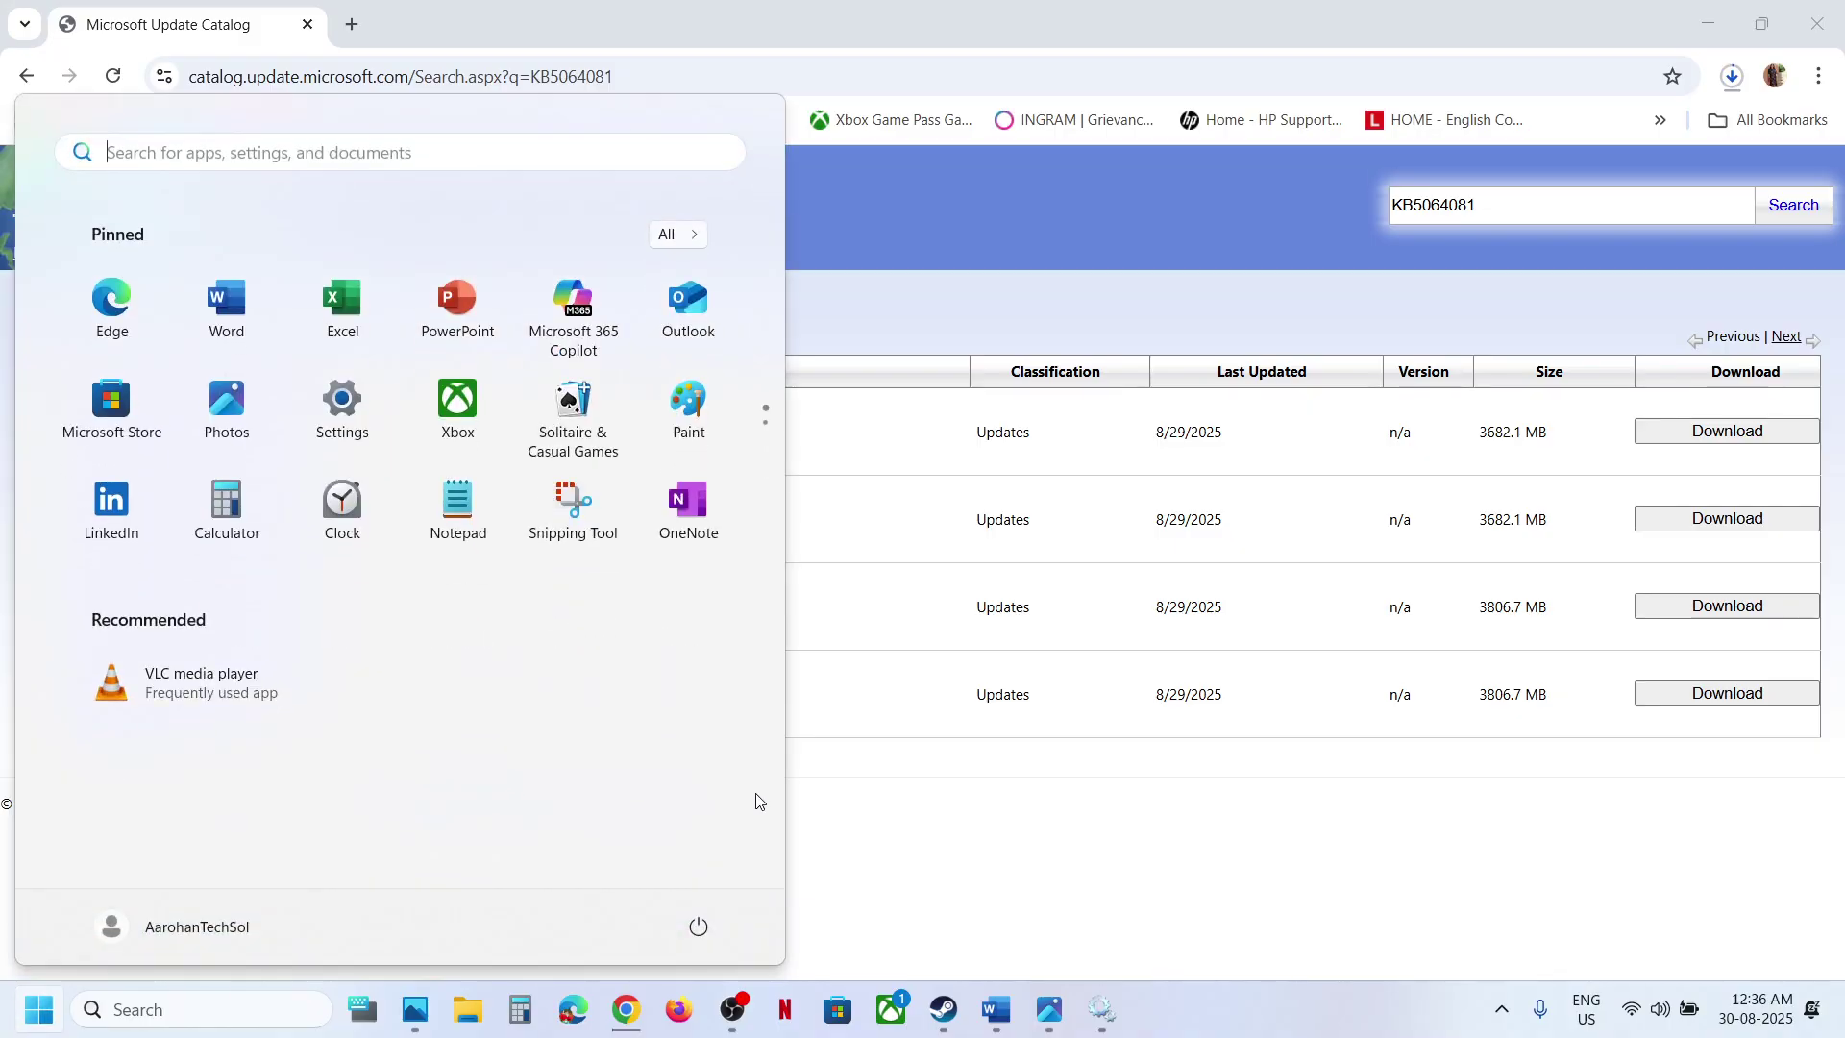
click(700, 924)
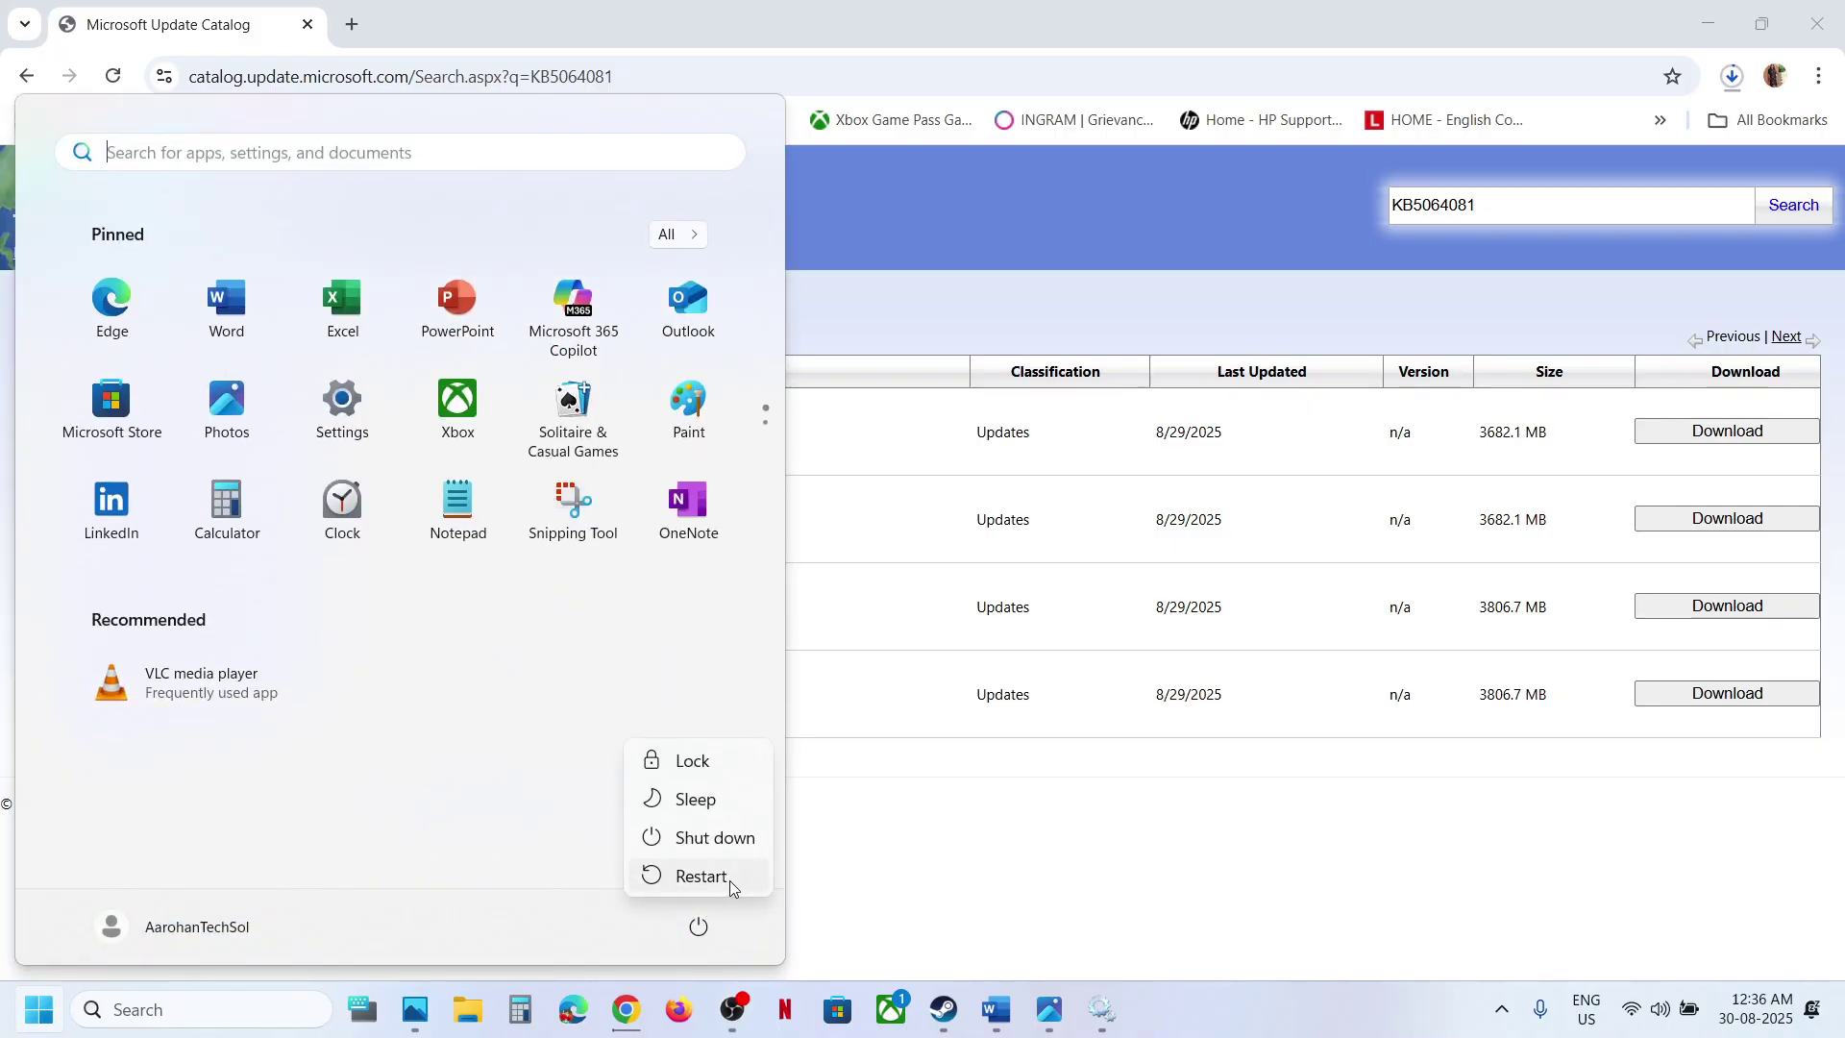
click(729, 880)
click(961, 846)
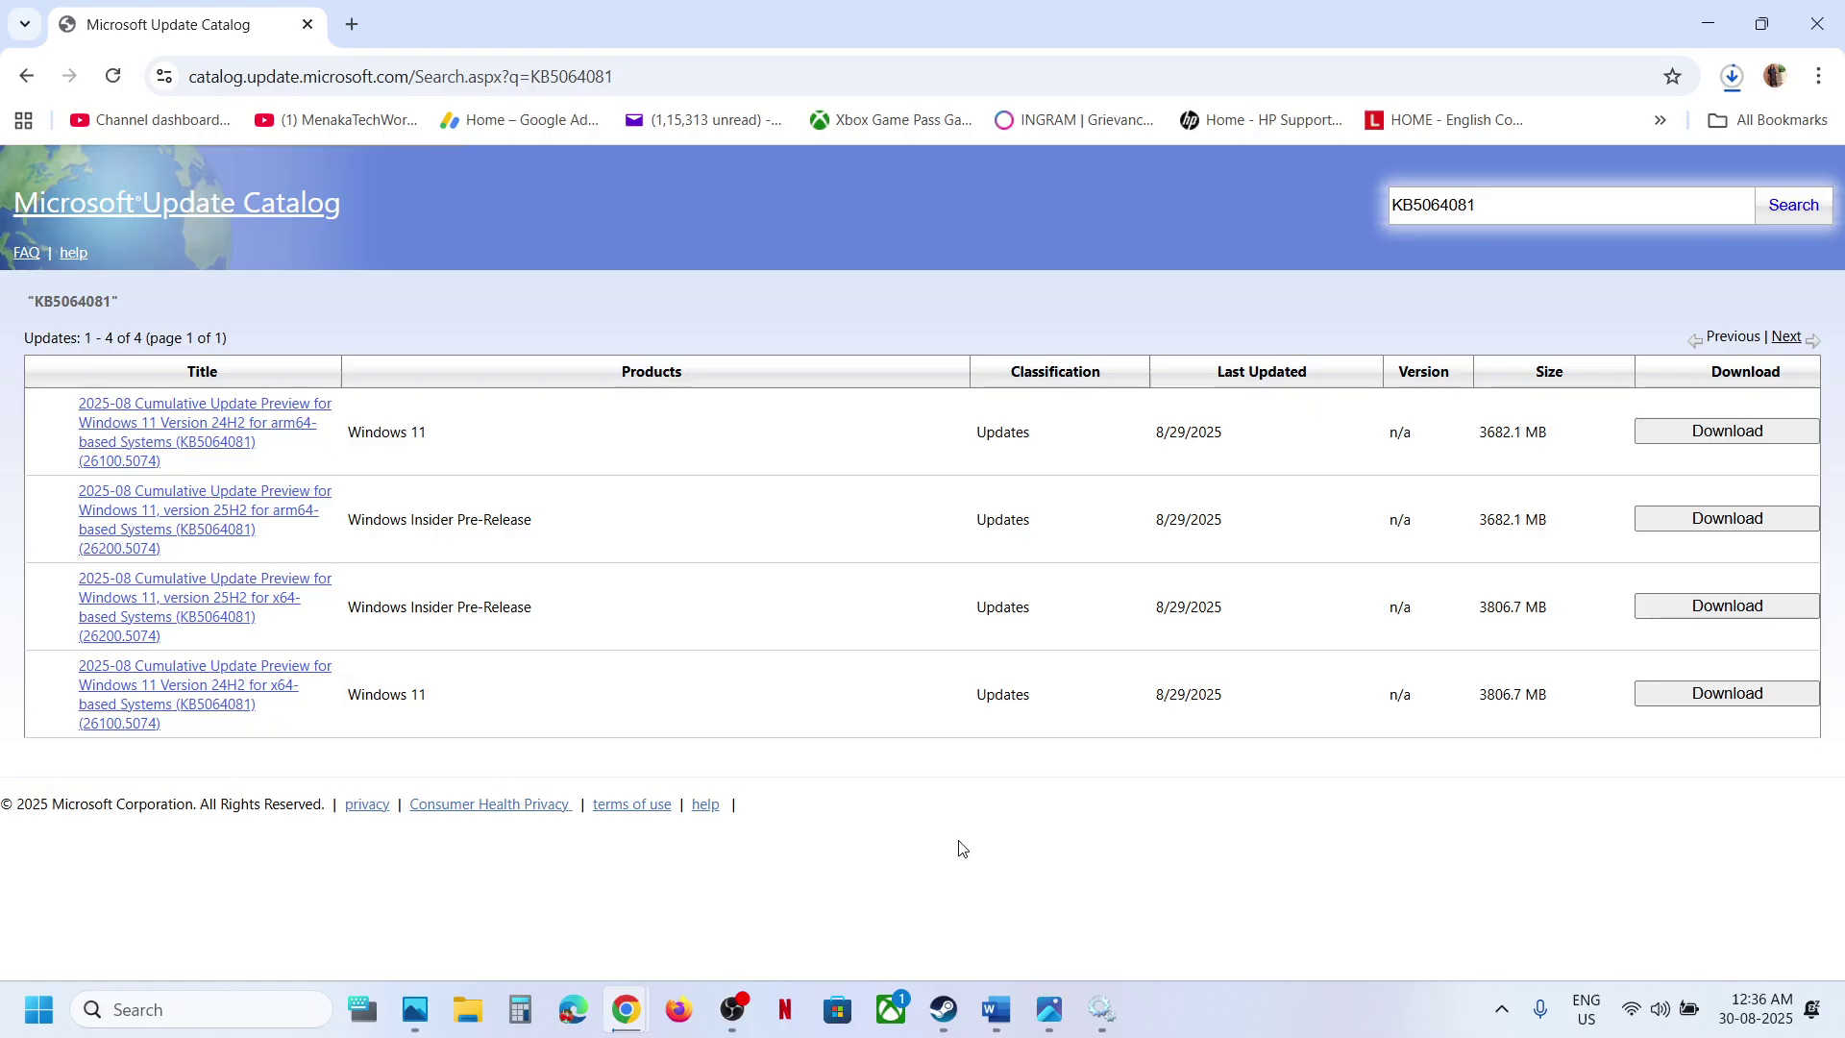
Step: Highlight 'Fix Problems Using Windows Update' in the Windows 11 Update Error notes
click(997, 1010)
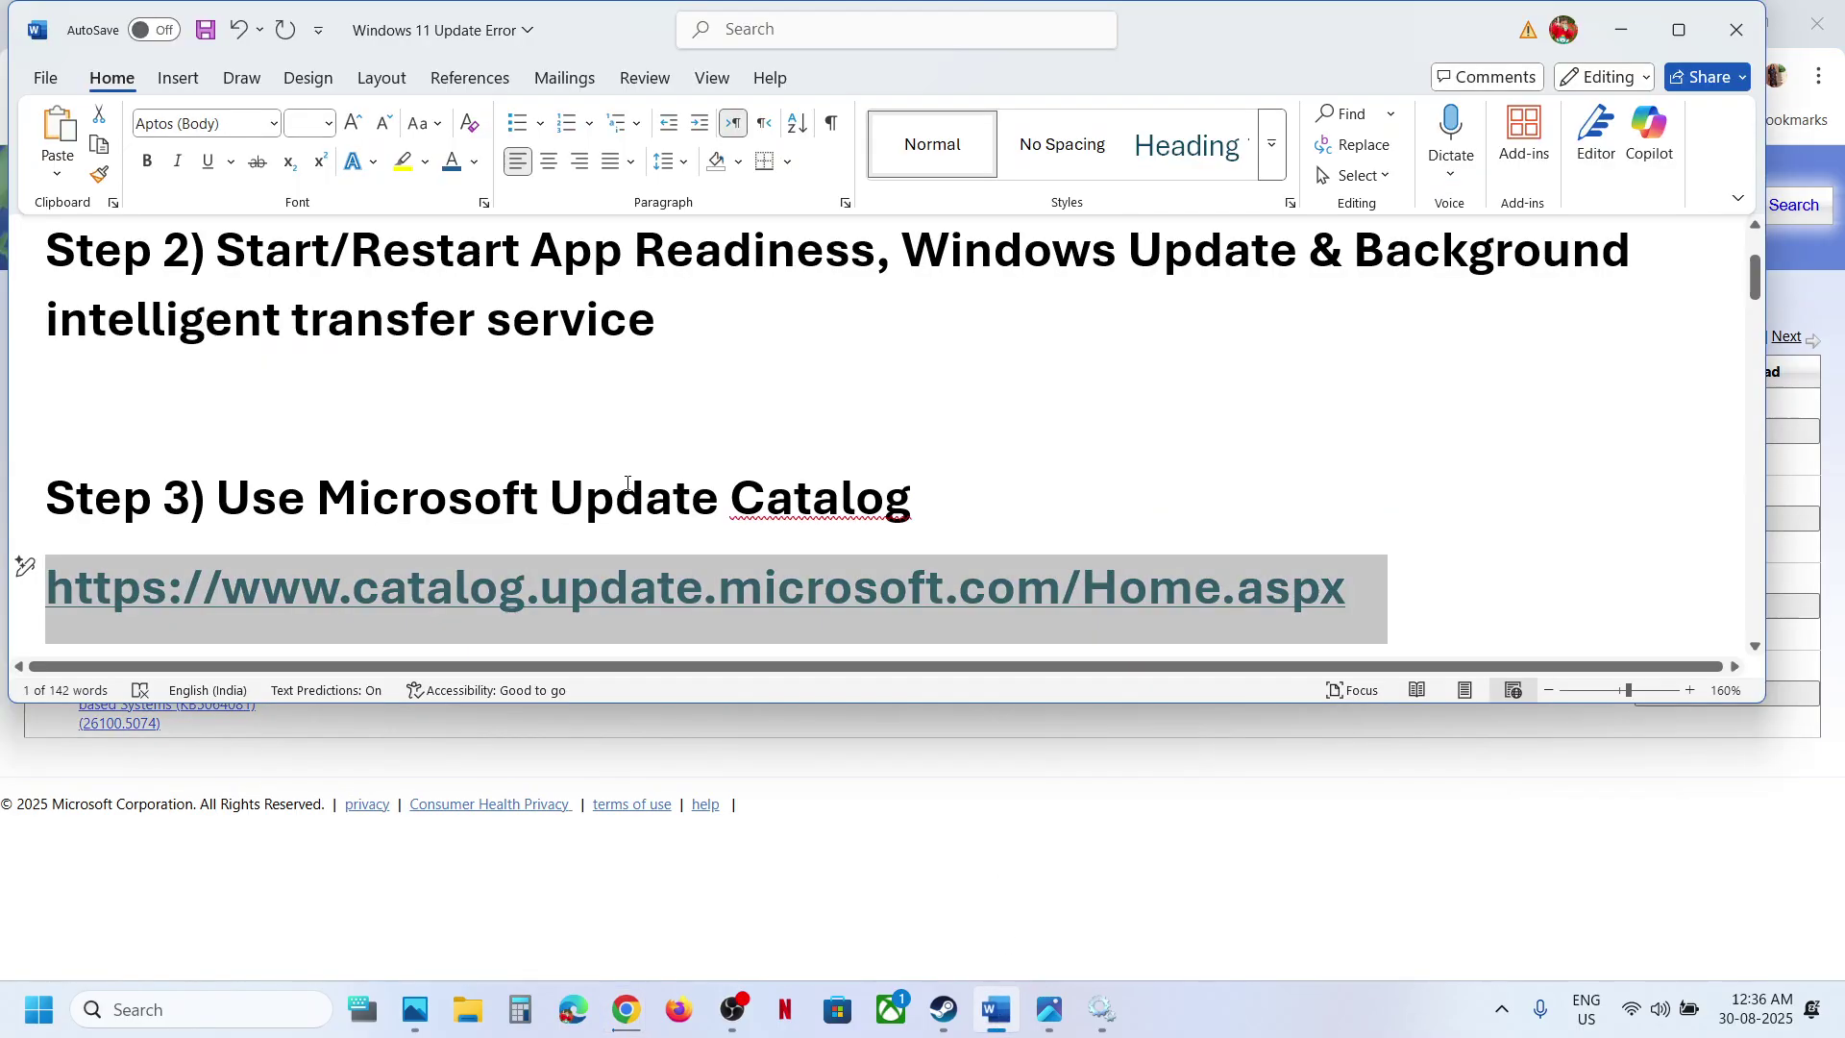
scroll(628, 483, down, 3)
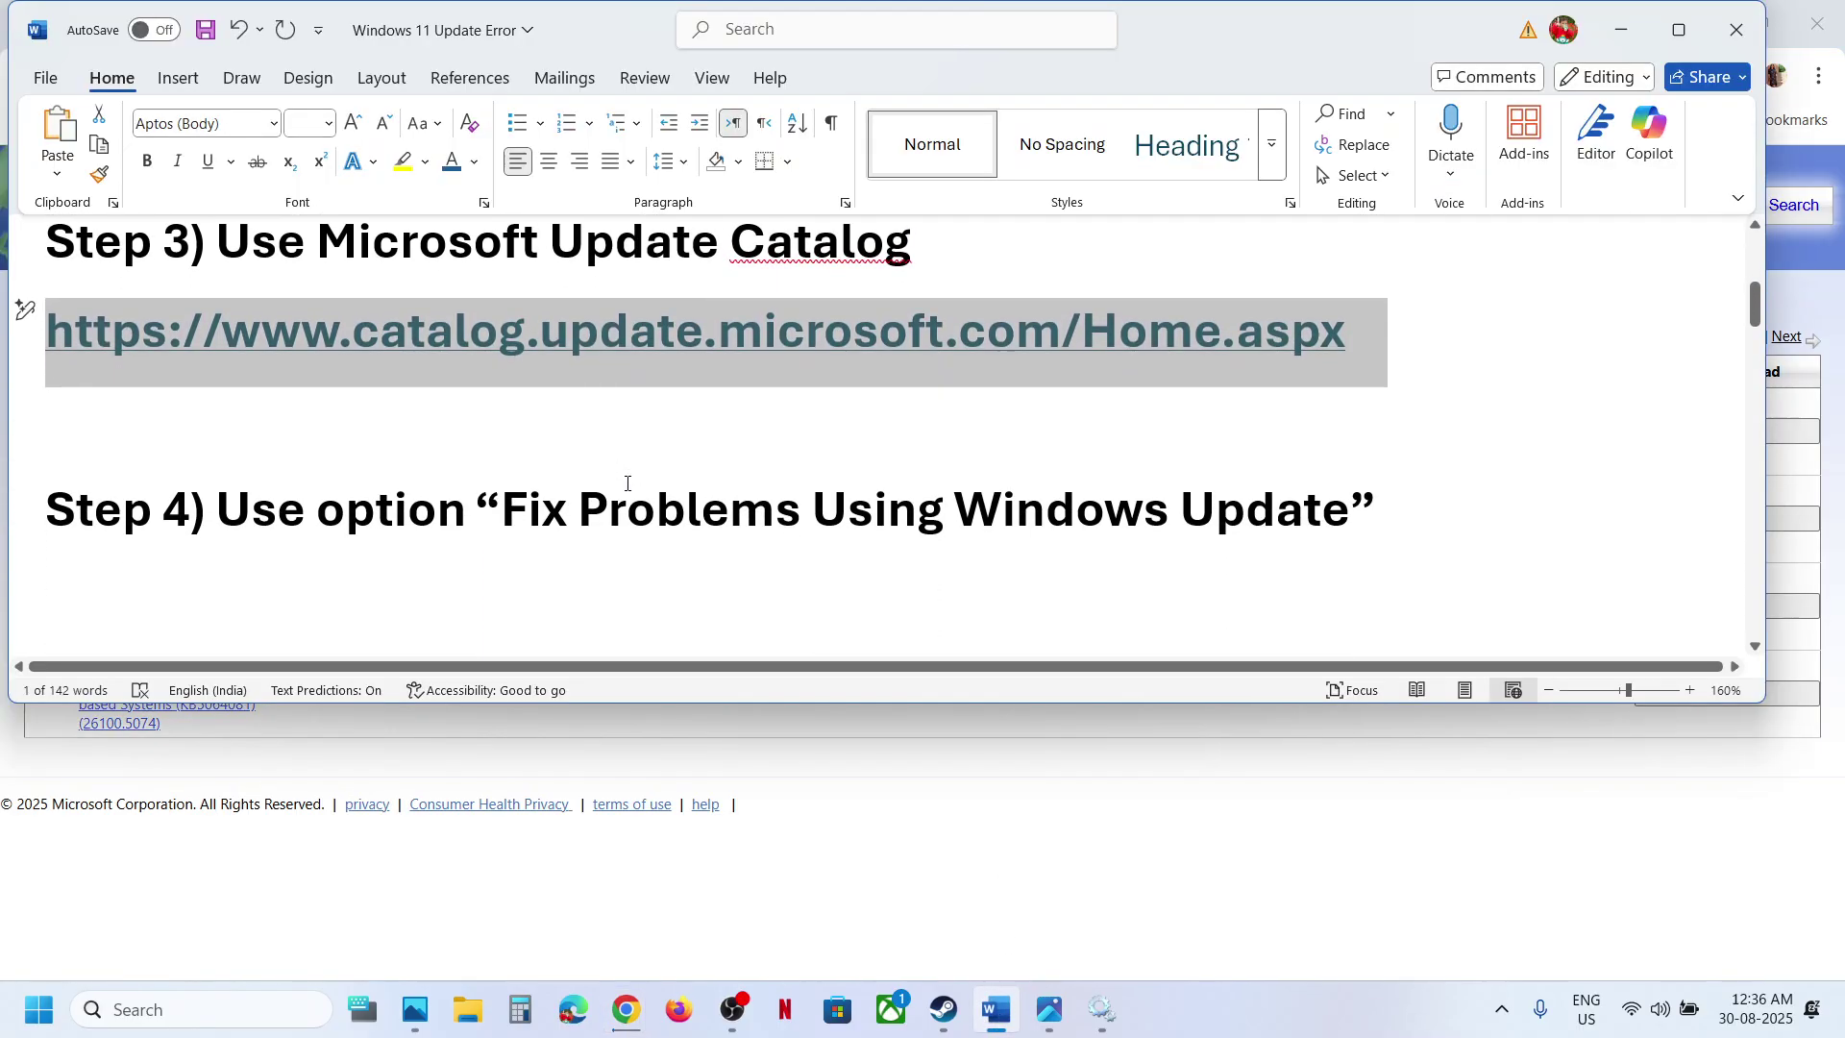
drag(508, 510, 1230, 494)
Step: Reach Recovery via Windows Update's Advanced options, then return to Step 5 in the Word guide
key(super+i)
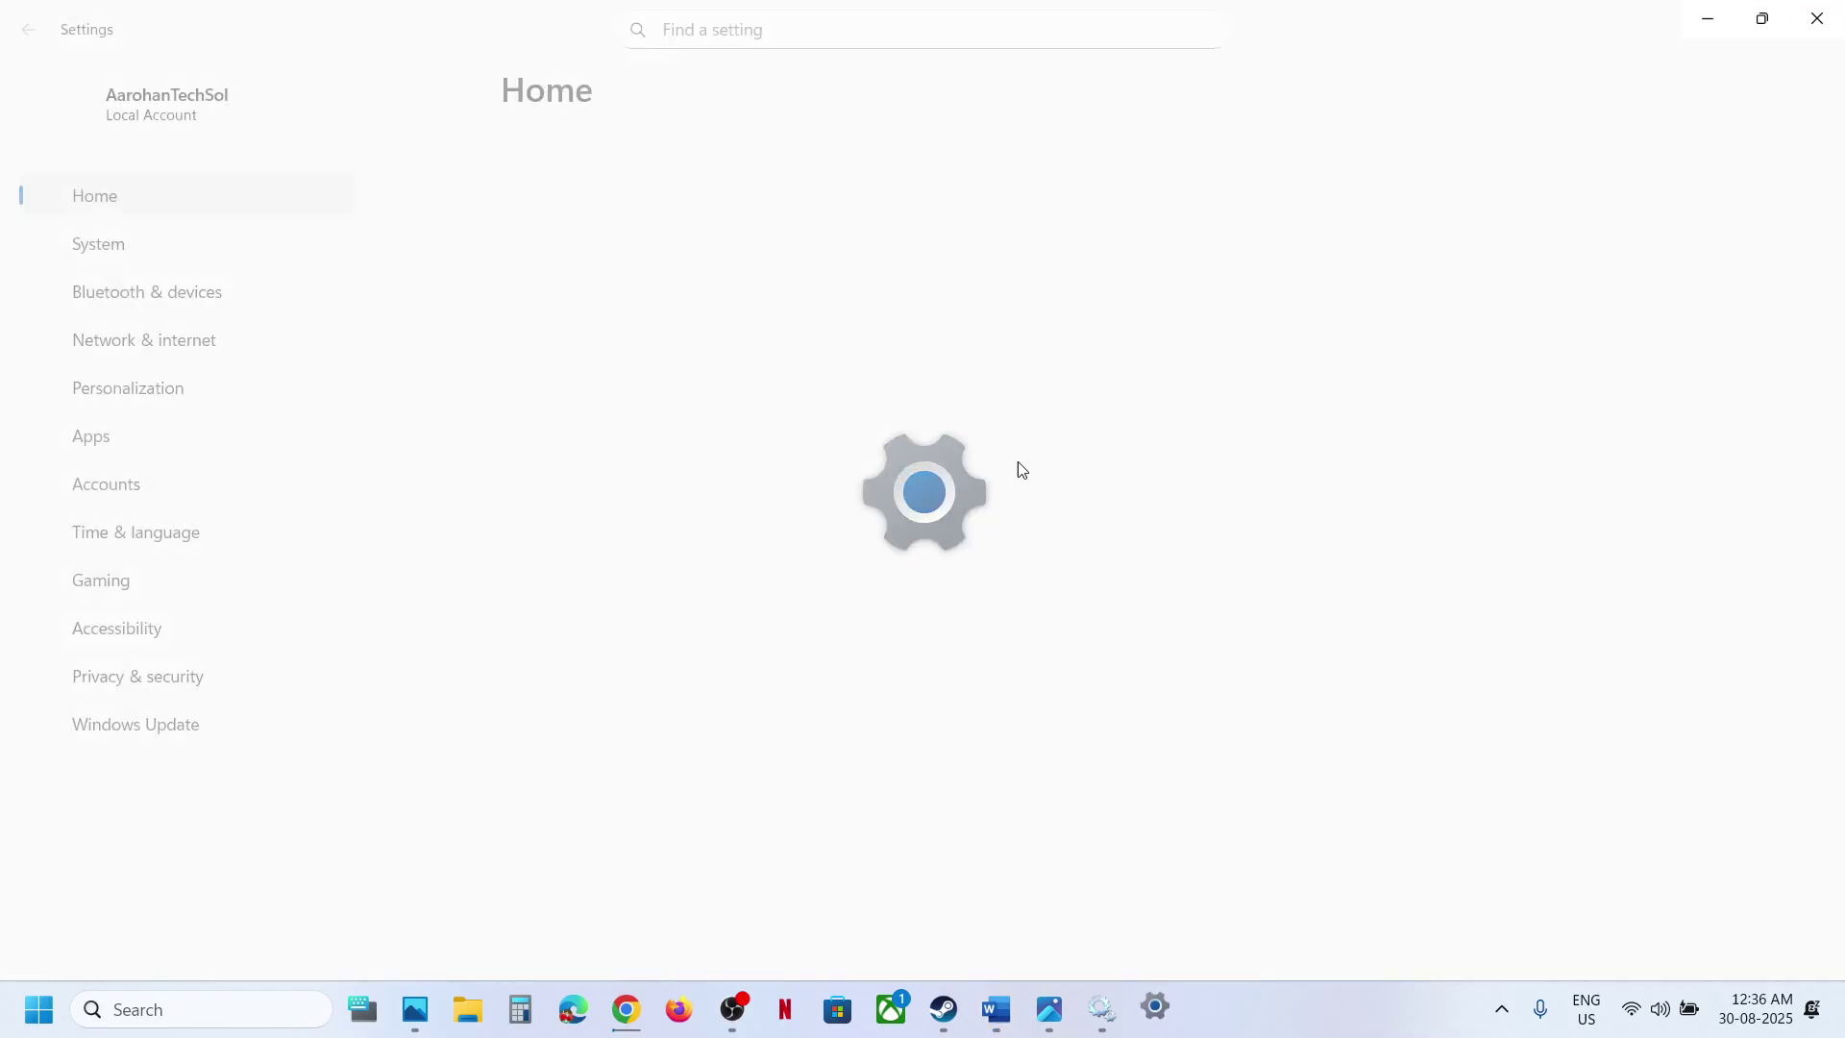
click(186, 732)
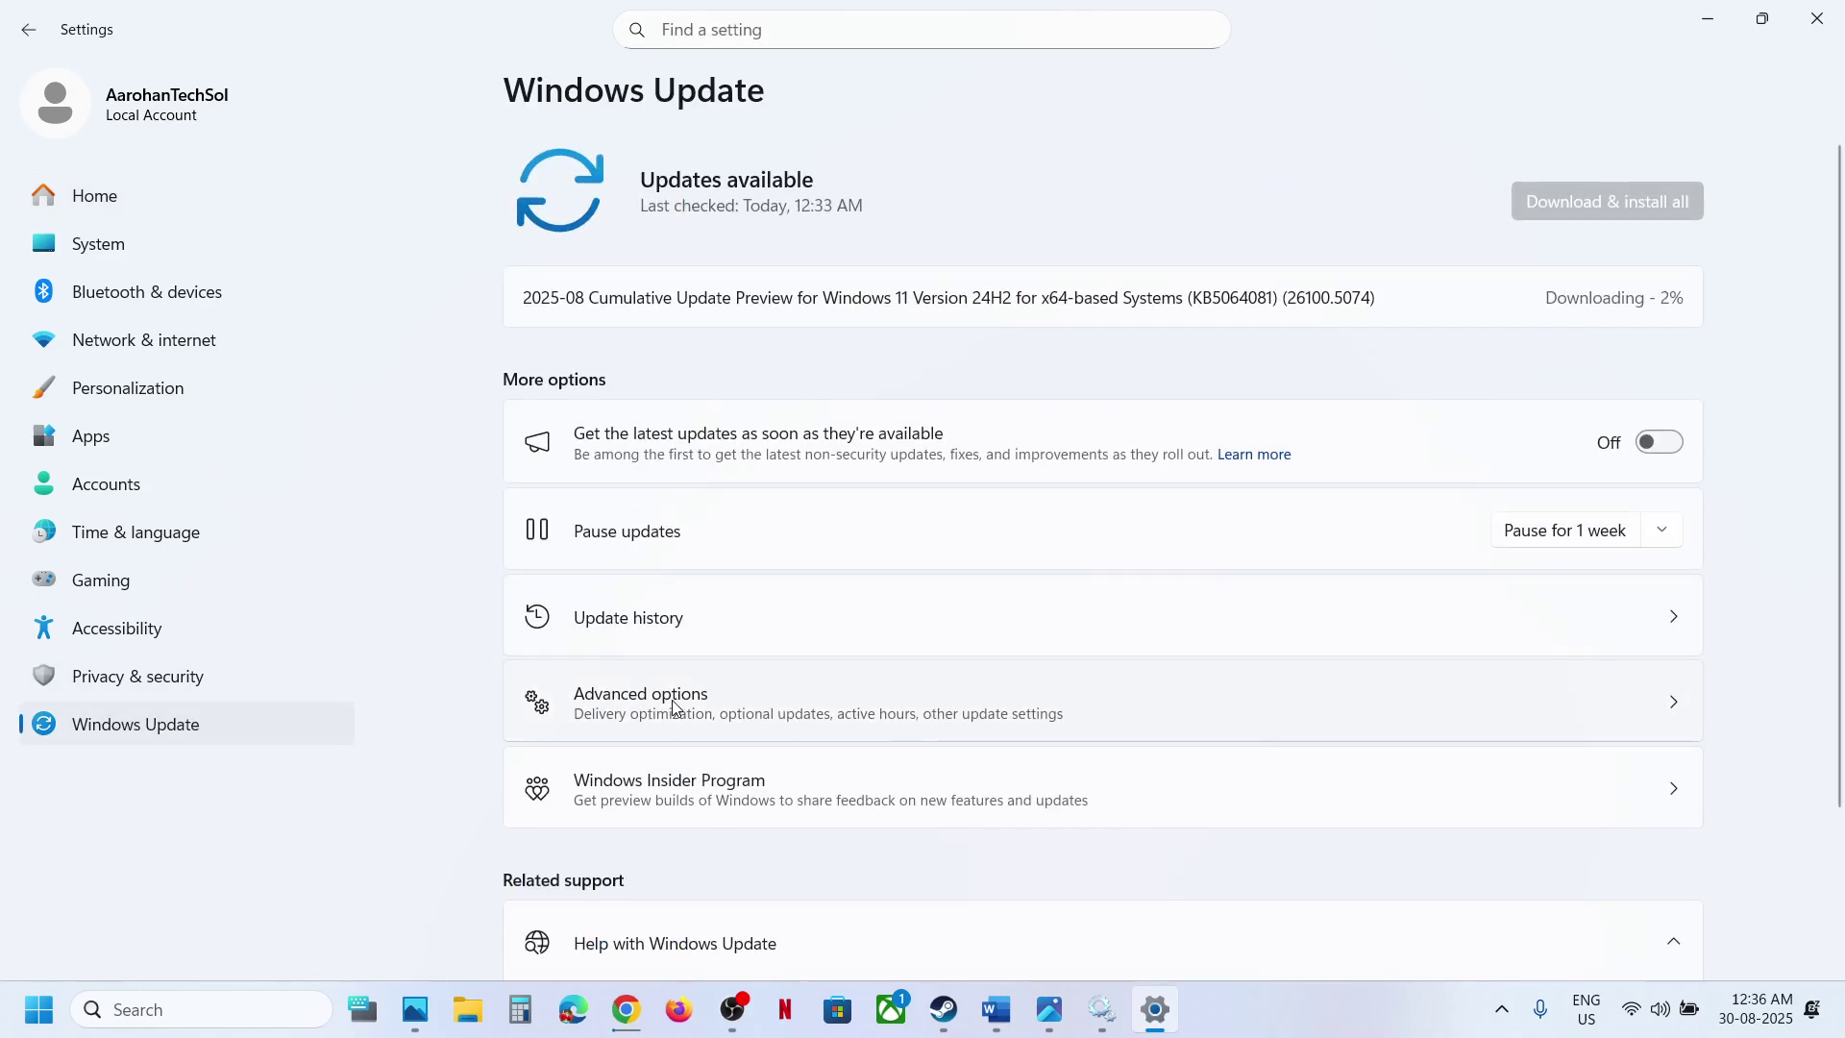
click(675, 706)
scroll(679, 702, down, 3)
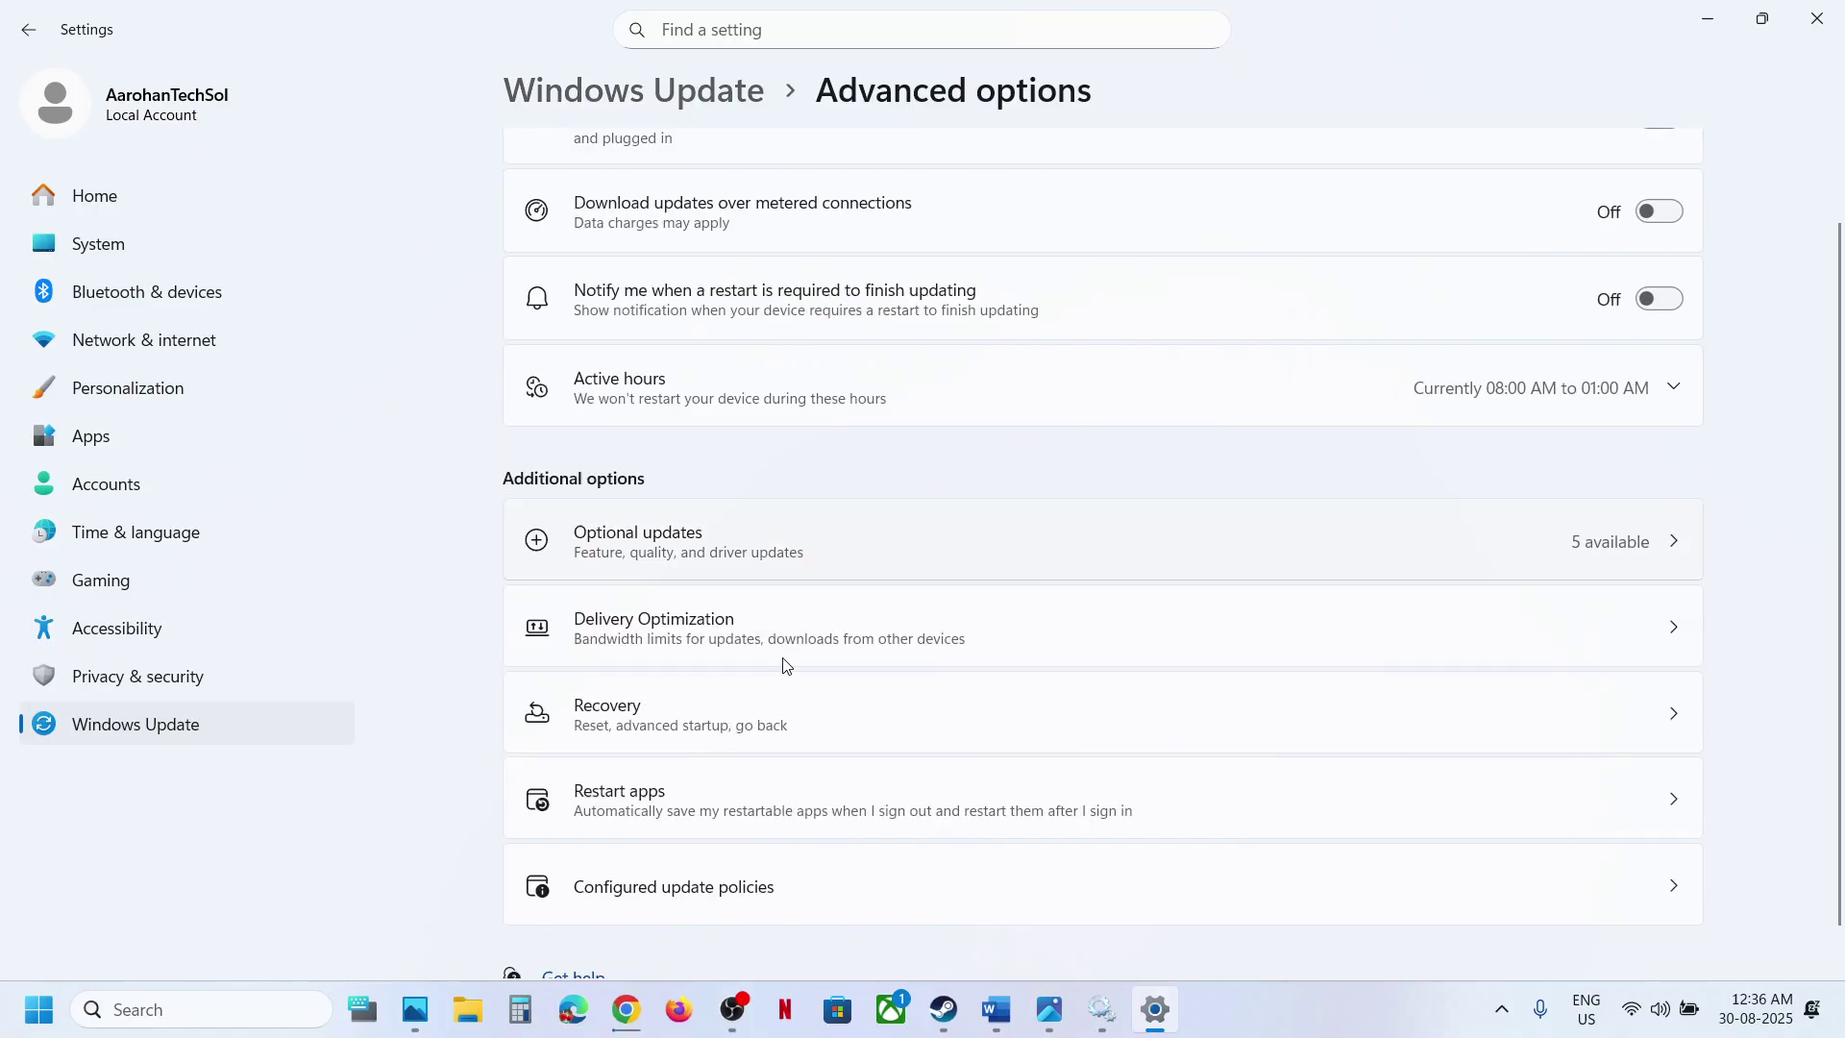
click(625, 688)
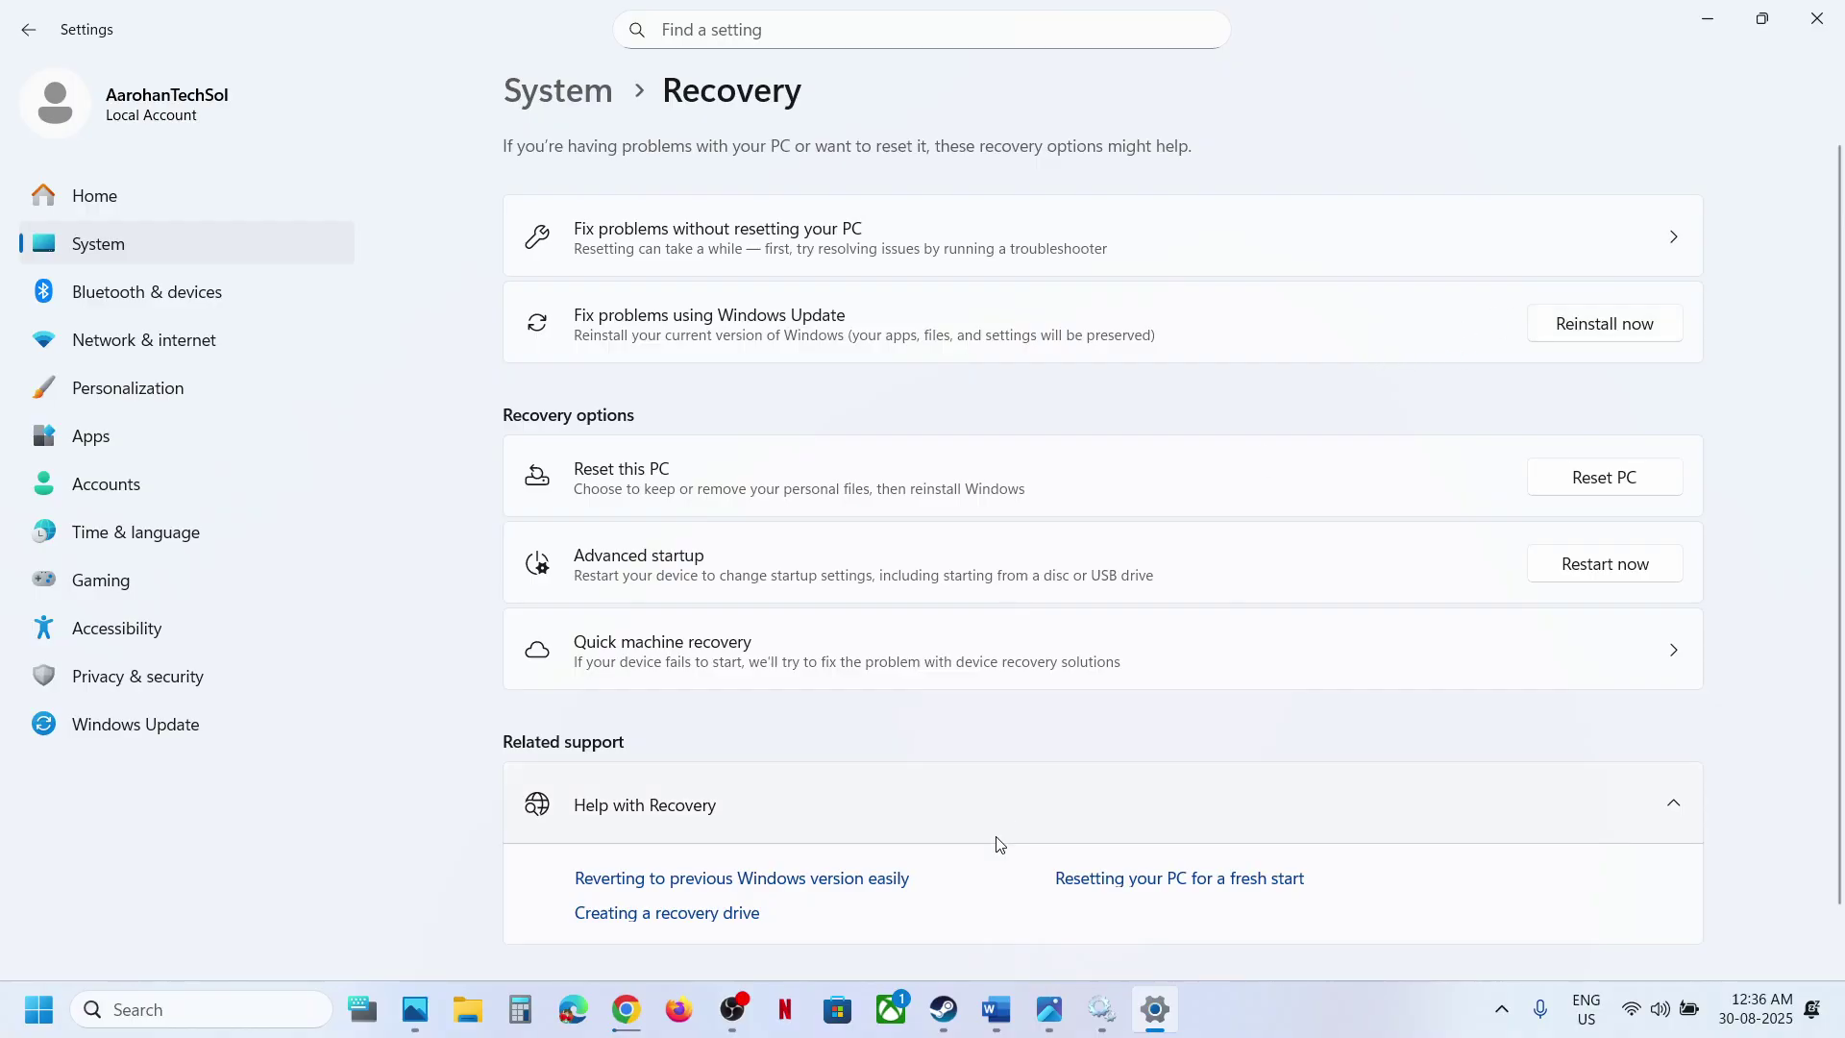
click(997, 1009)
scroll(604, 510, down, 3)
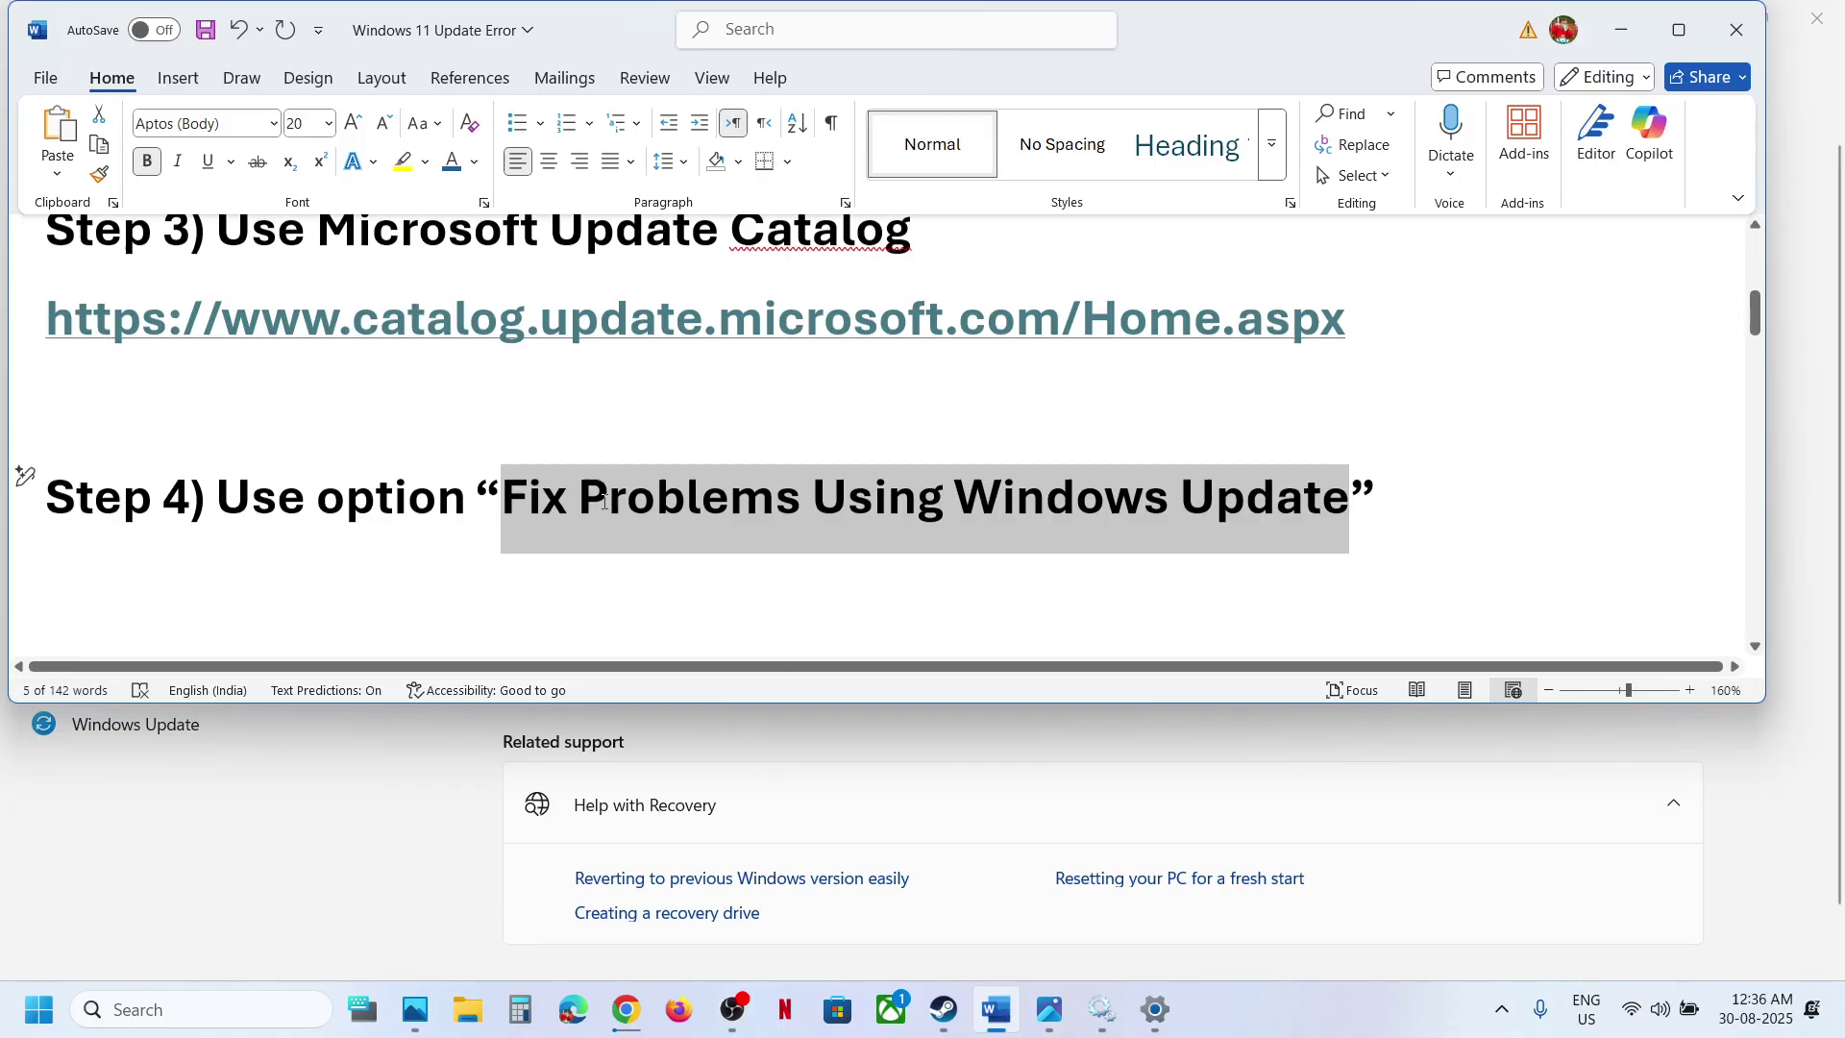
Step: In the maximized Word guide, copy the commands from 'SC config' through 'net start appidsvc'
click(1677, 21)
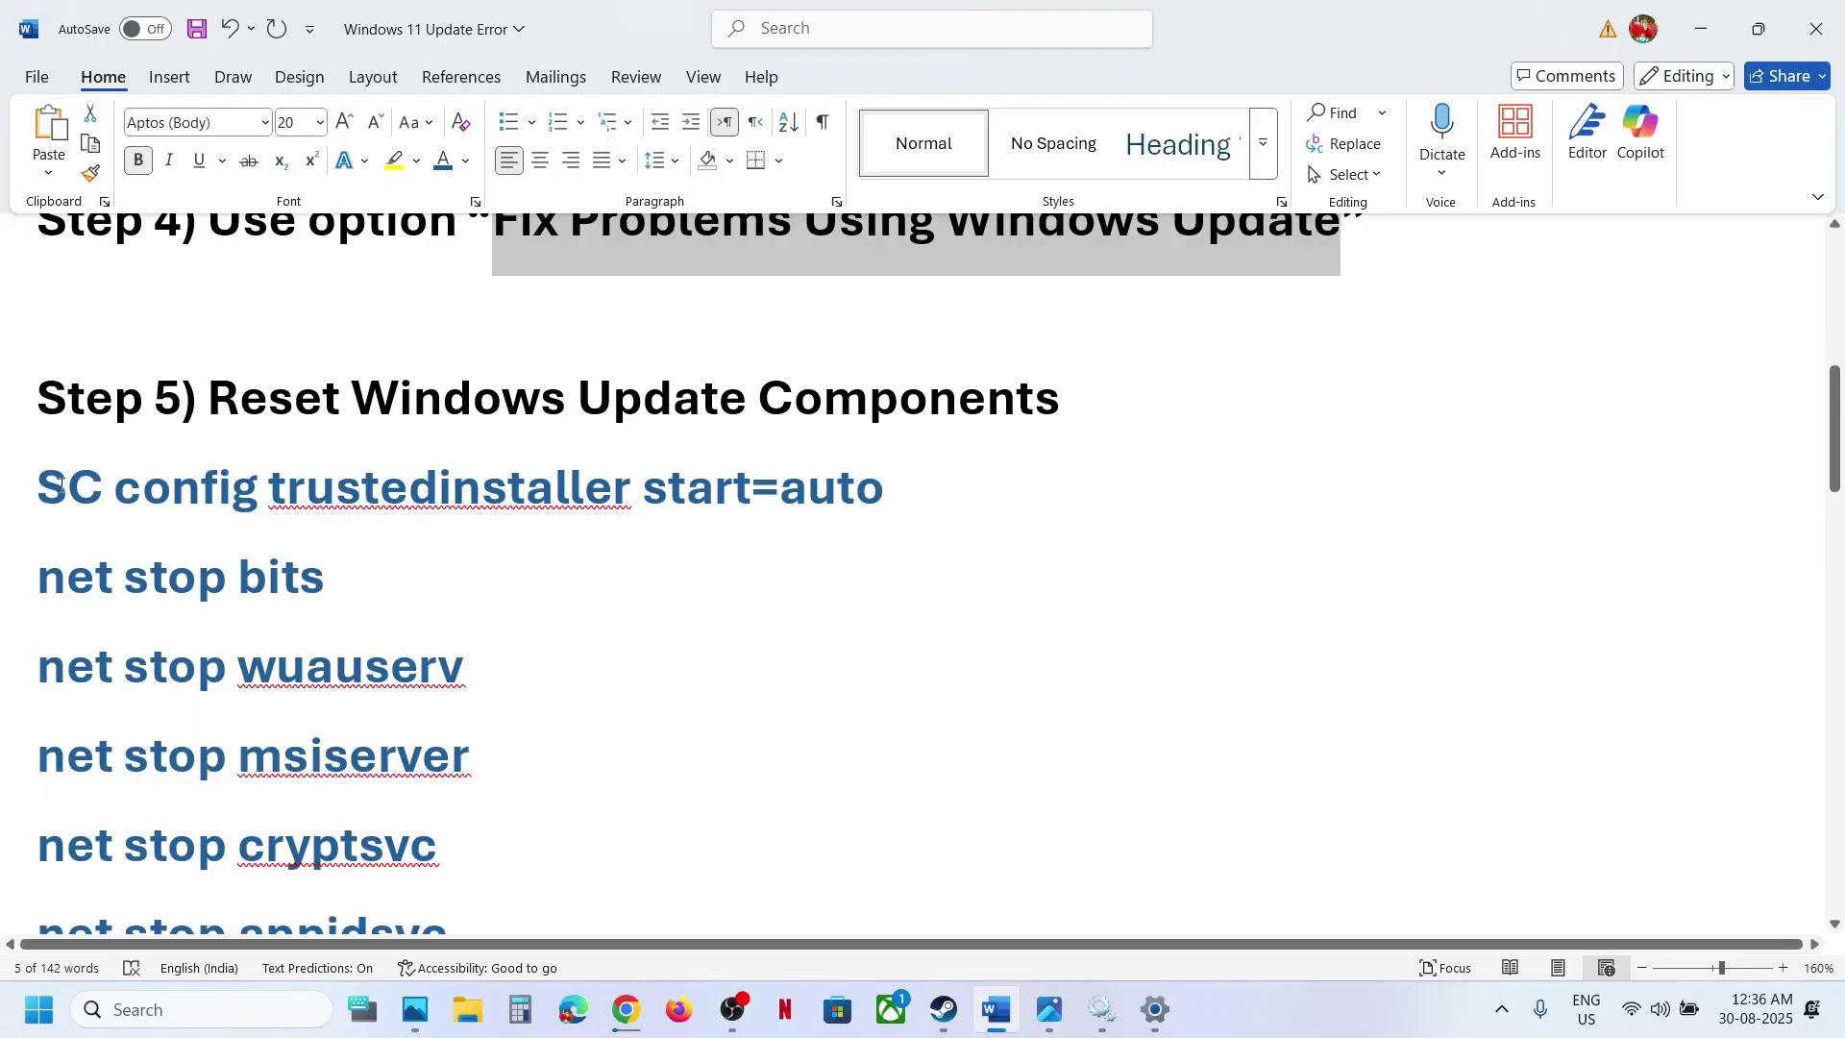
click(39, 477)
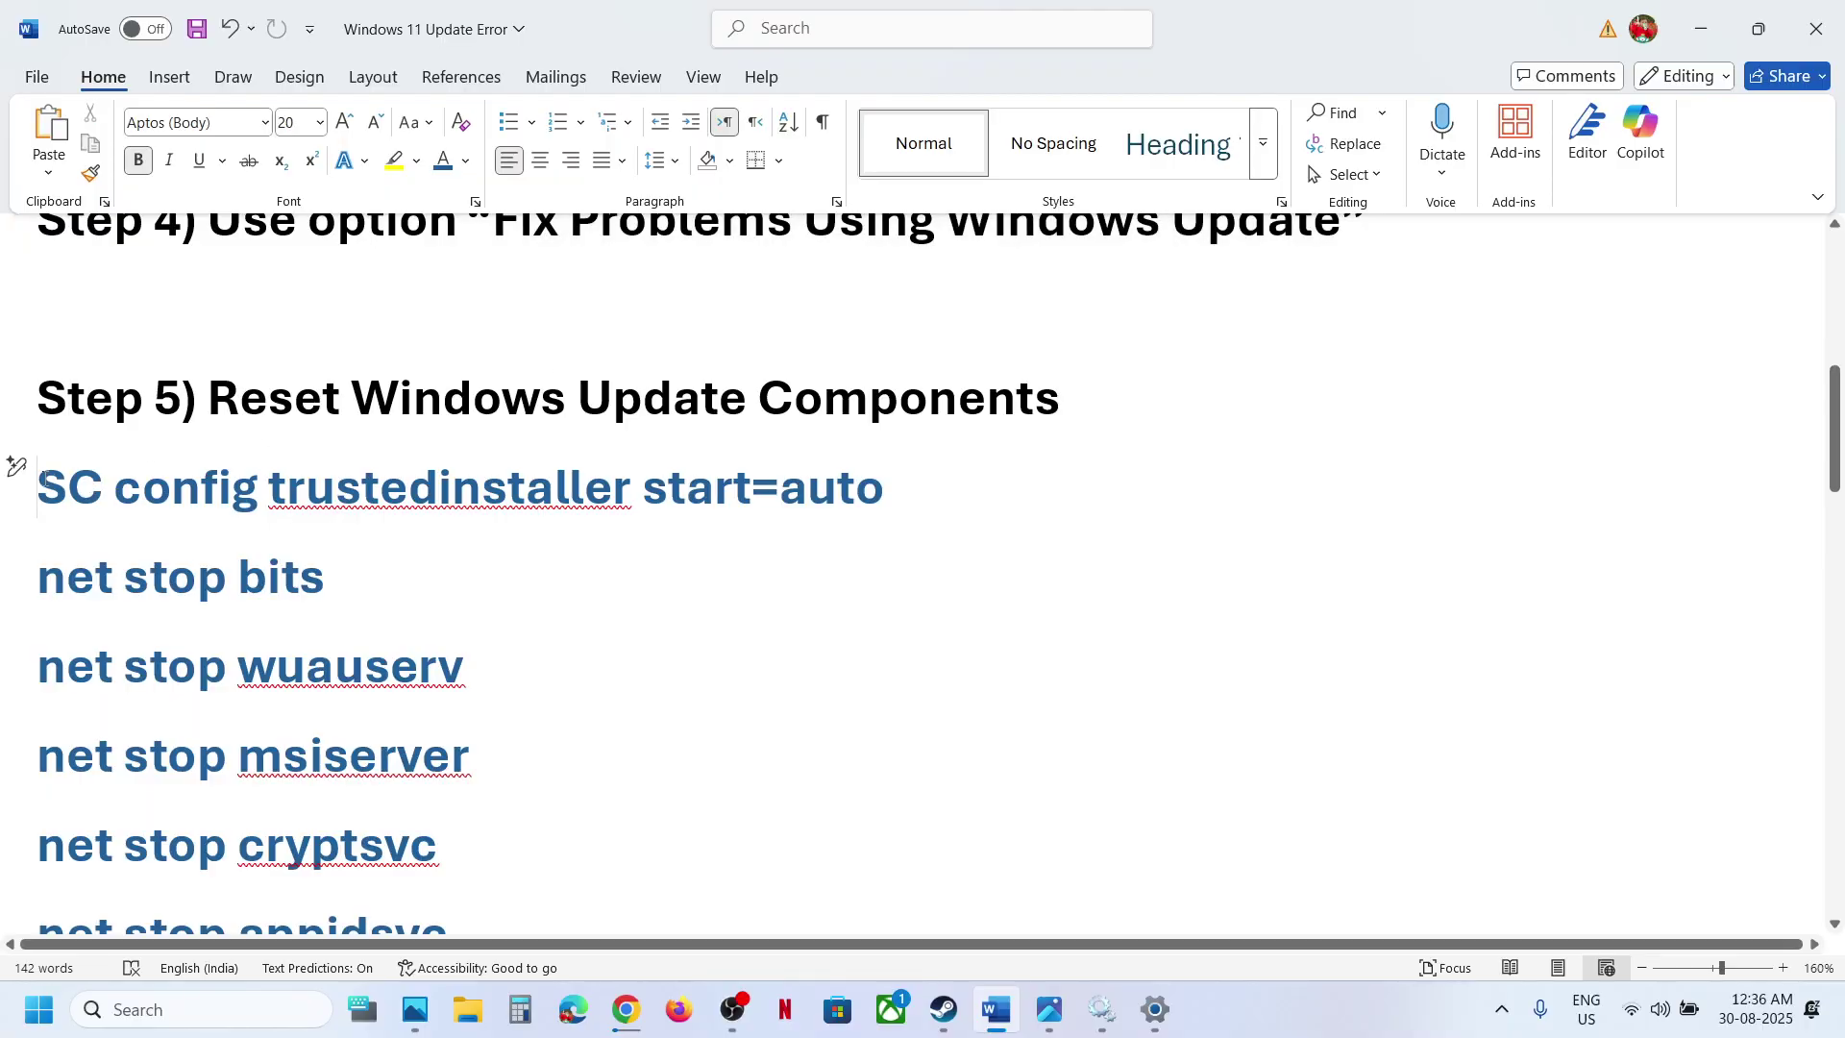
key(shift+Down)
key(shift+Down)
key(shift+Down)
key(shift+Down)
key(shift+Down)
key(shift+Down)
key(shift+Down)
key(shift+Down)
key(shift+Down)
key(shift+Down)
key(shift+Down)
key(shift+Down)
key(shift+Down)
key(shift+Down)
key(shift+Down)
key(shift+Down)
key(shift+Down)
key(shift+Down)
key(shift+Down)
key(shift+Down)
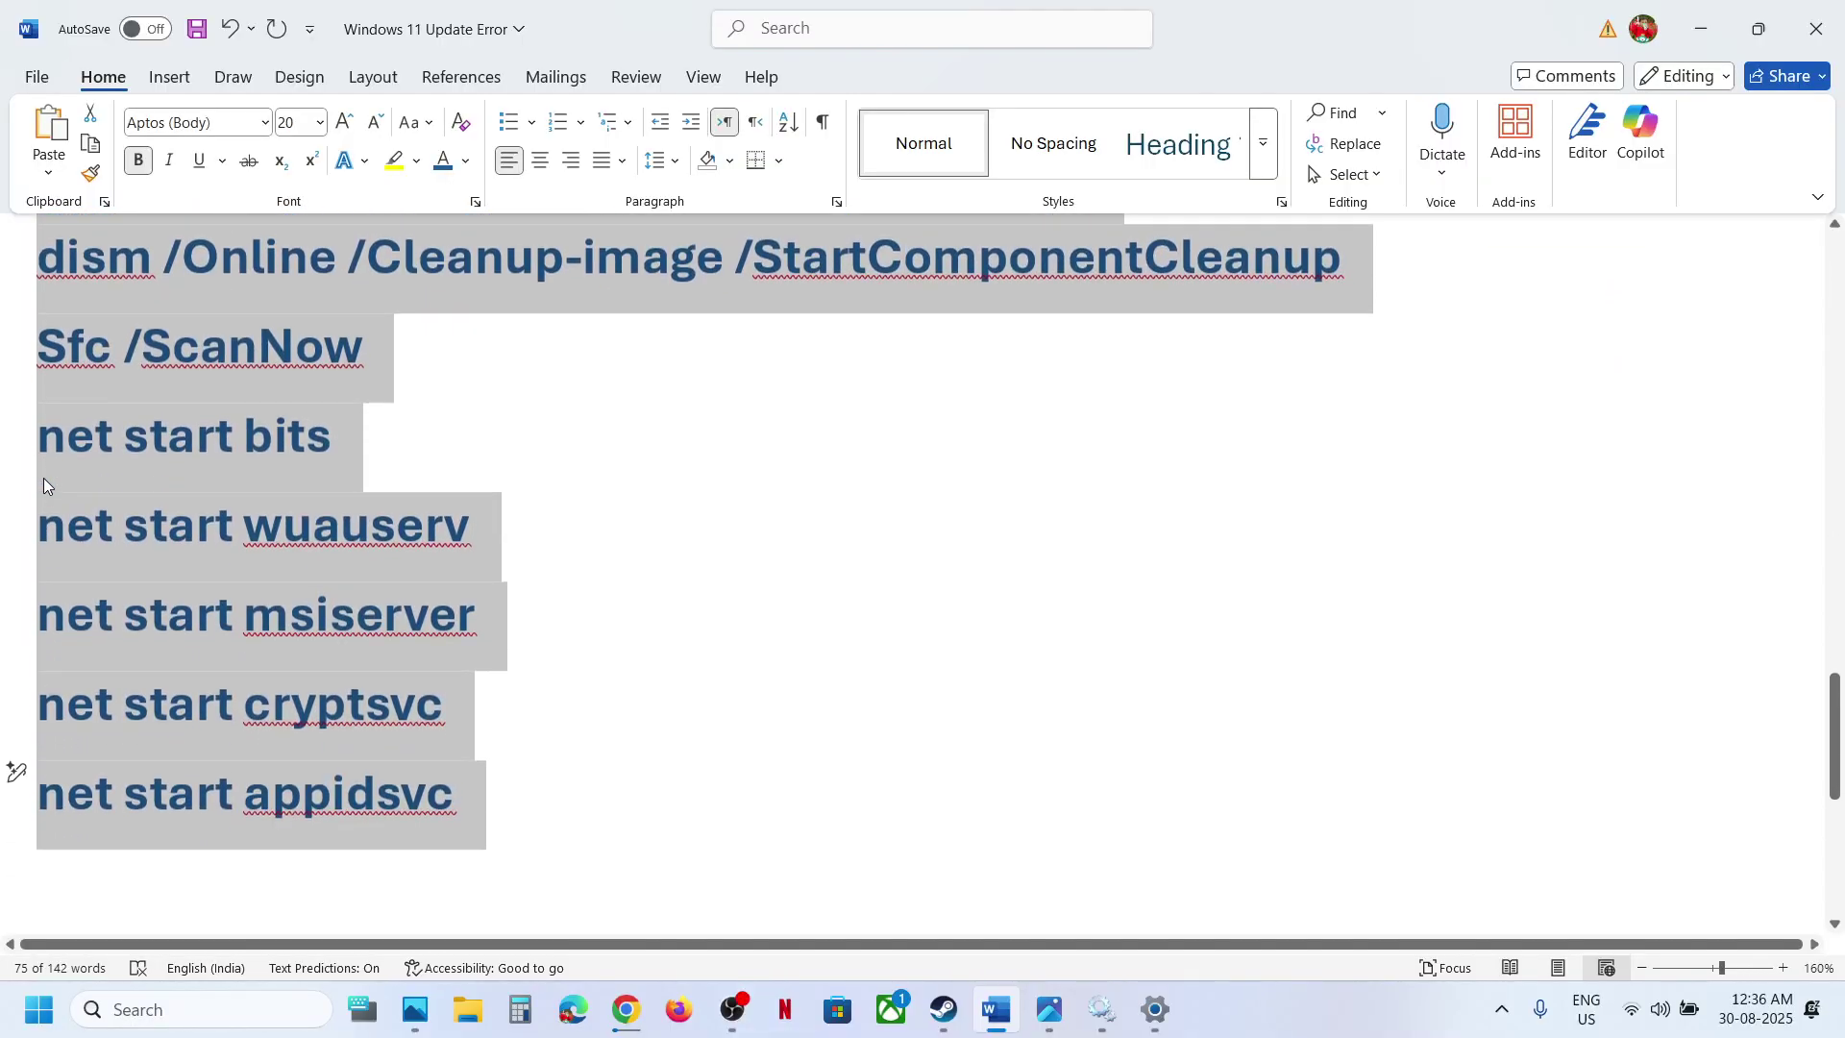
key(shift+Down)
key(shift+Down)
key(shift+Up)
key(shift+Up)
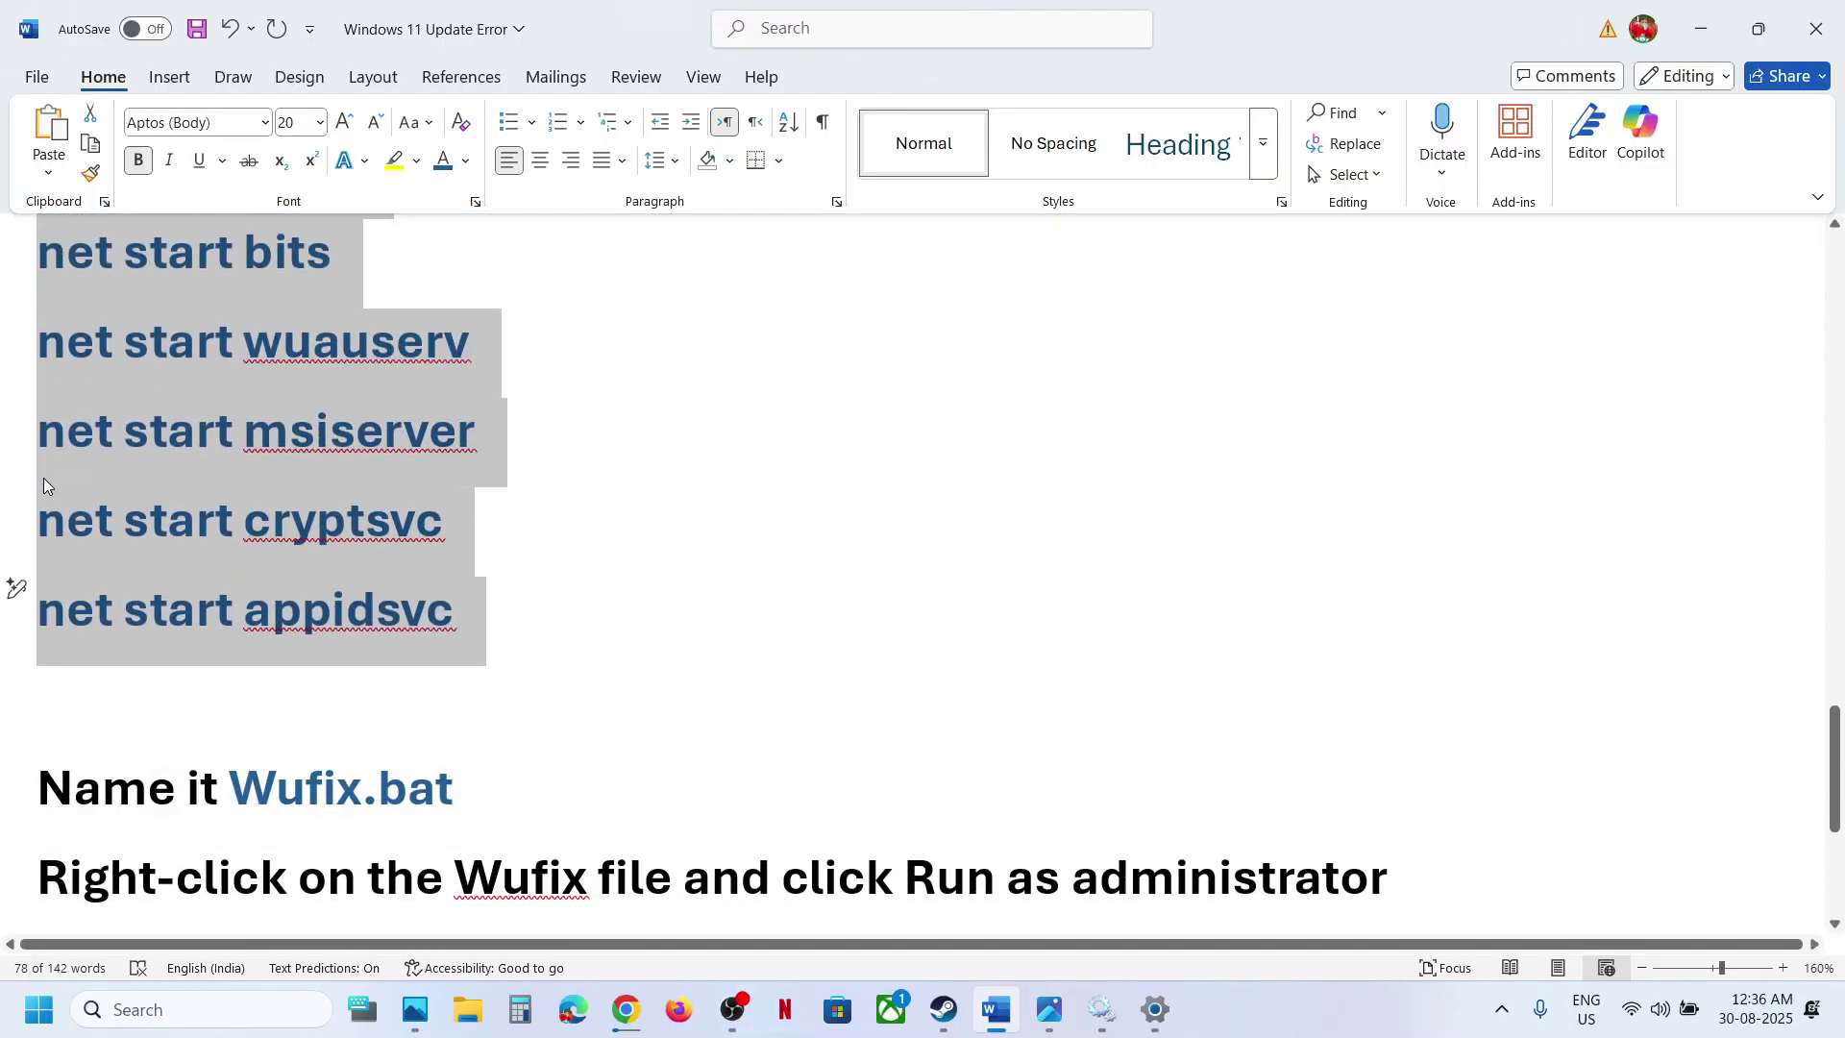
right_click(275, 315)
click(366, 446)
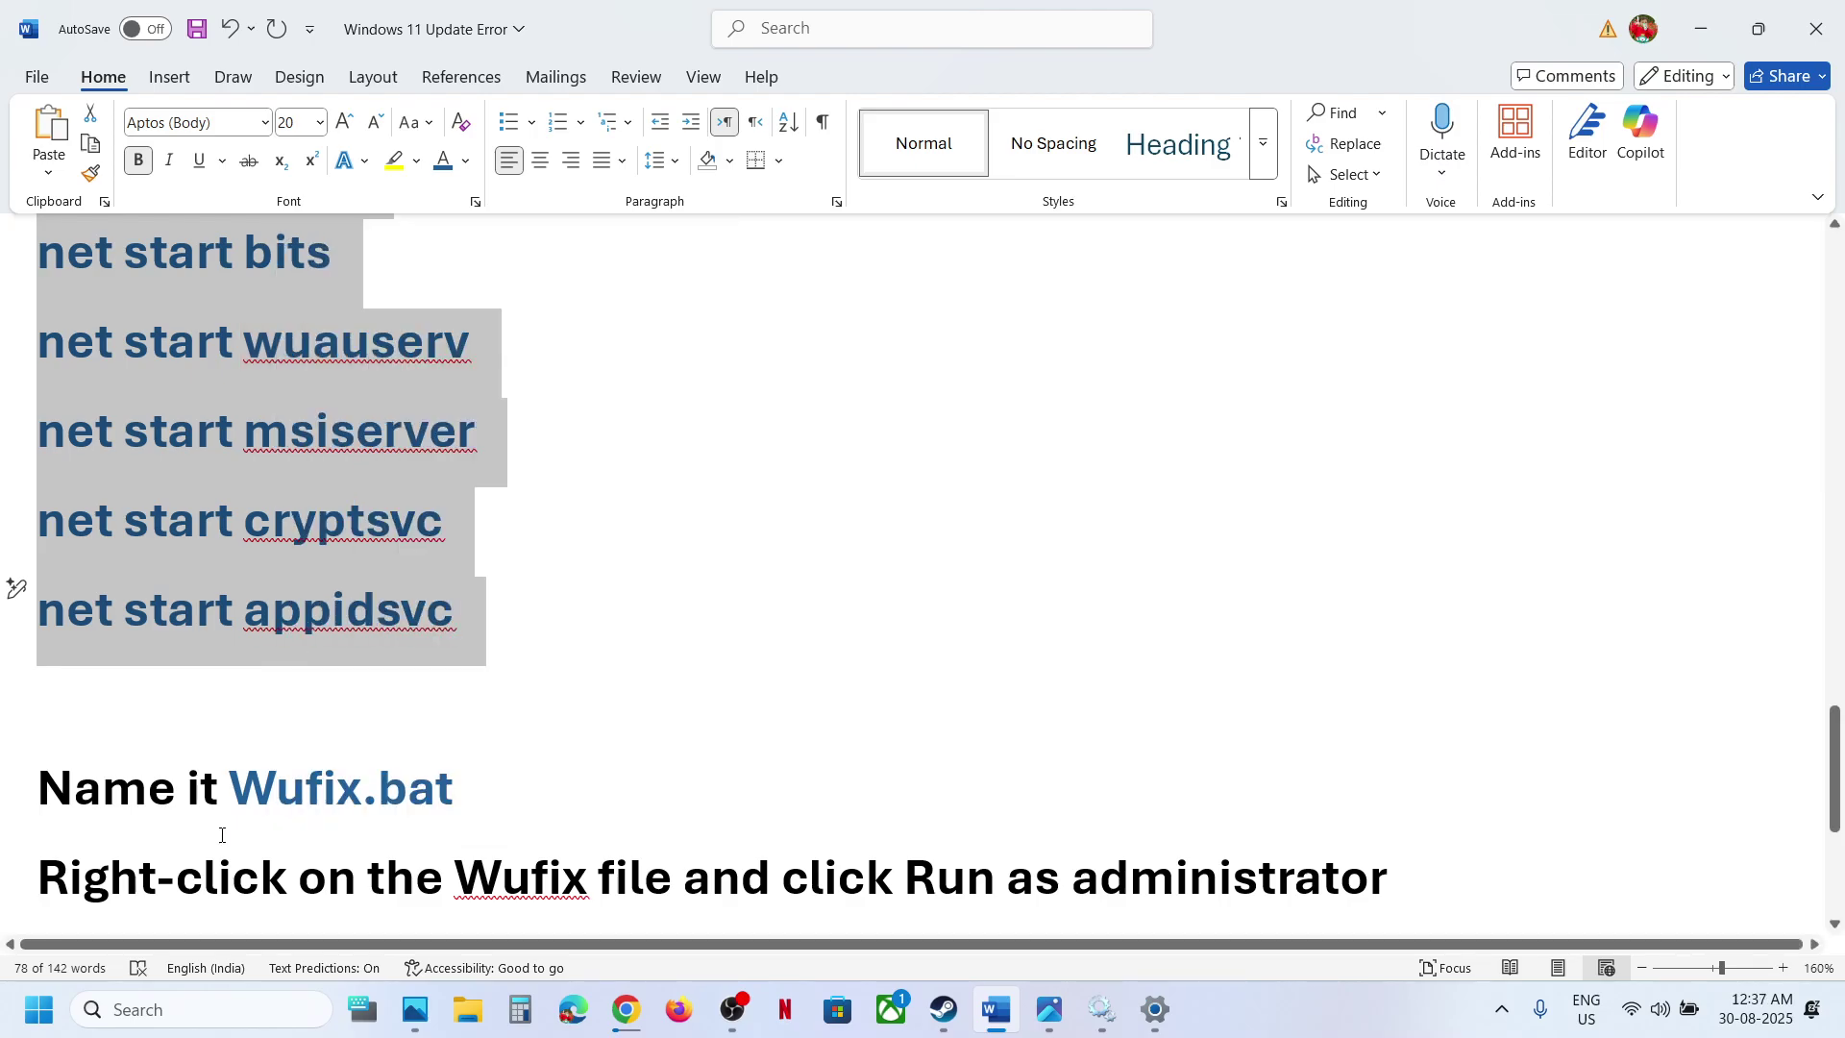
click(159, 1010)
Step: Launch Notepad and paste the copied reset commands into a new note
text(notepad)
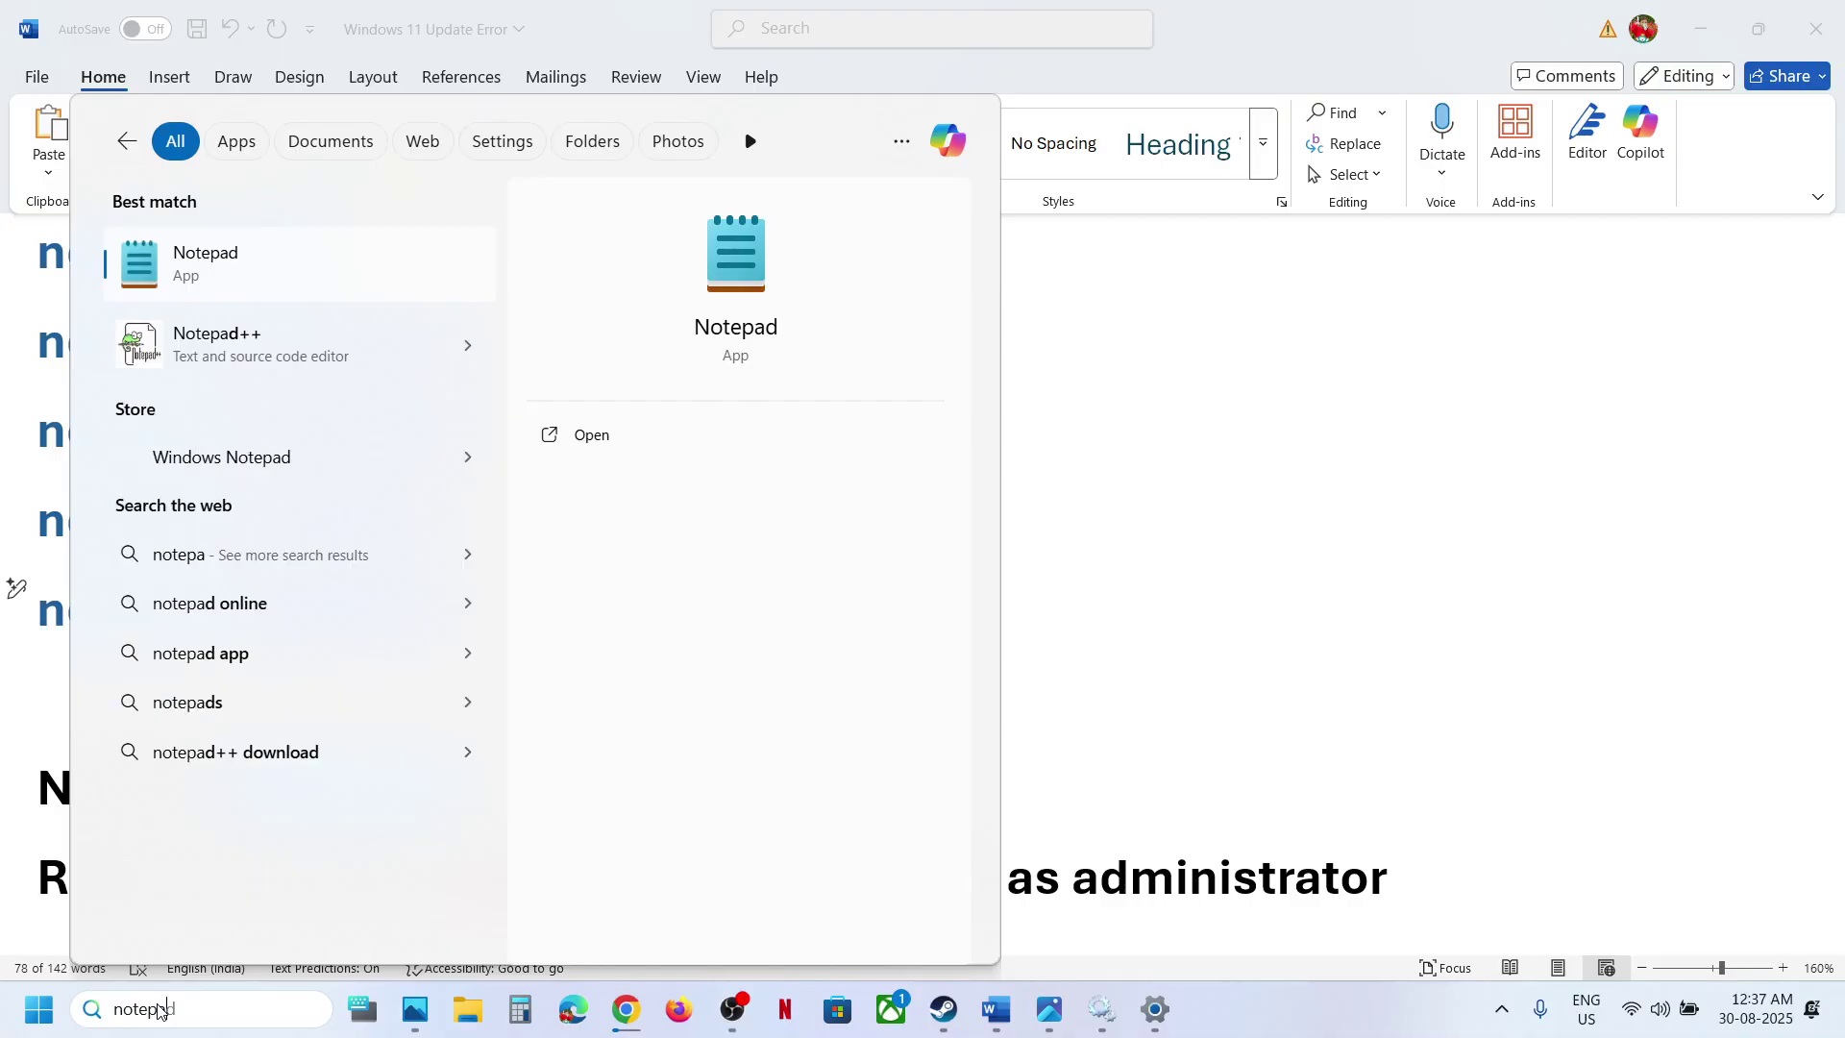
key(Return)
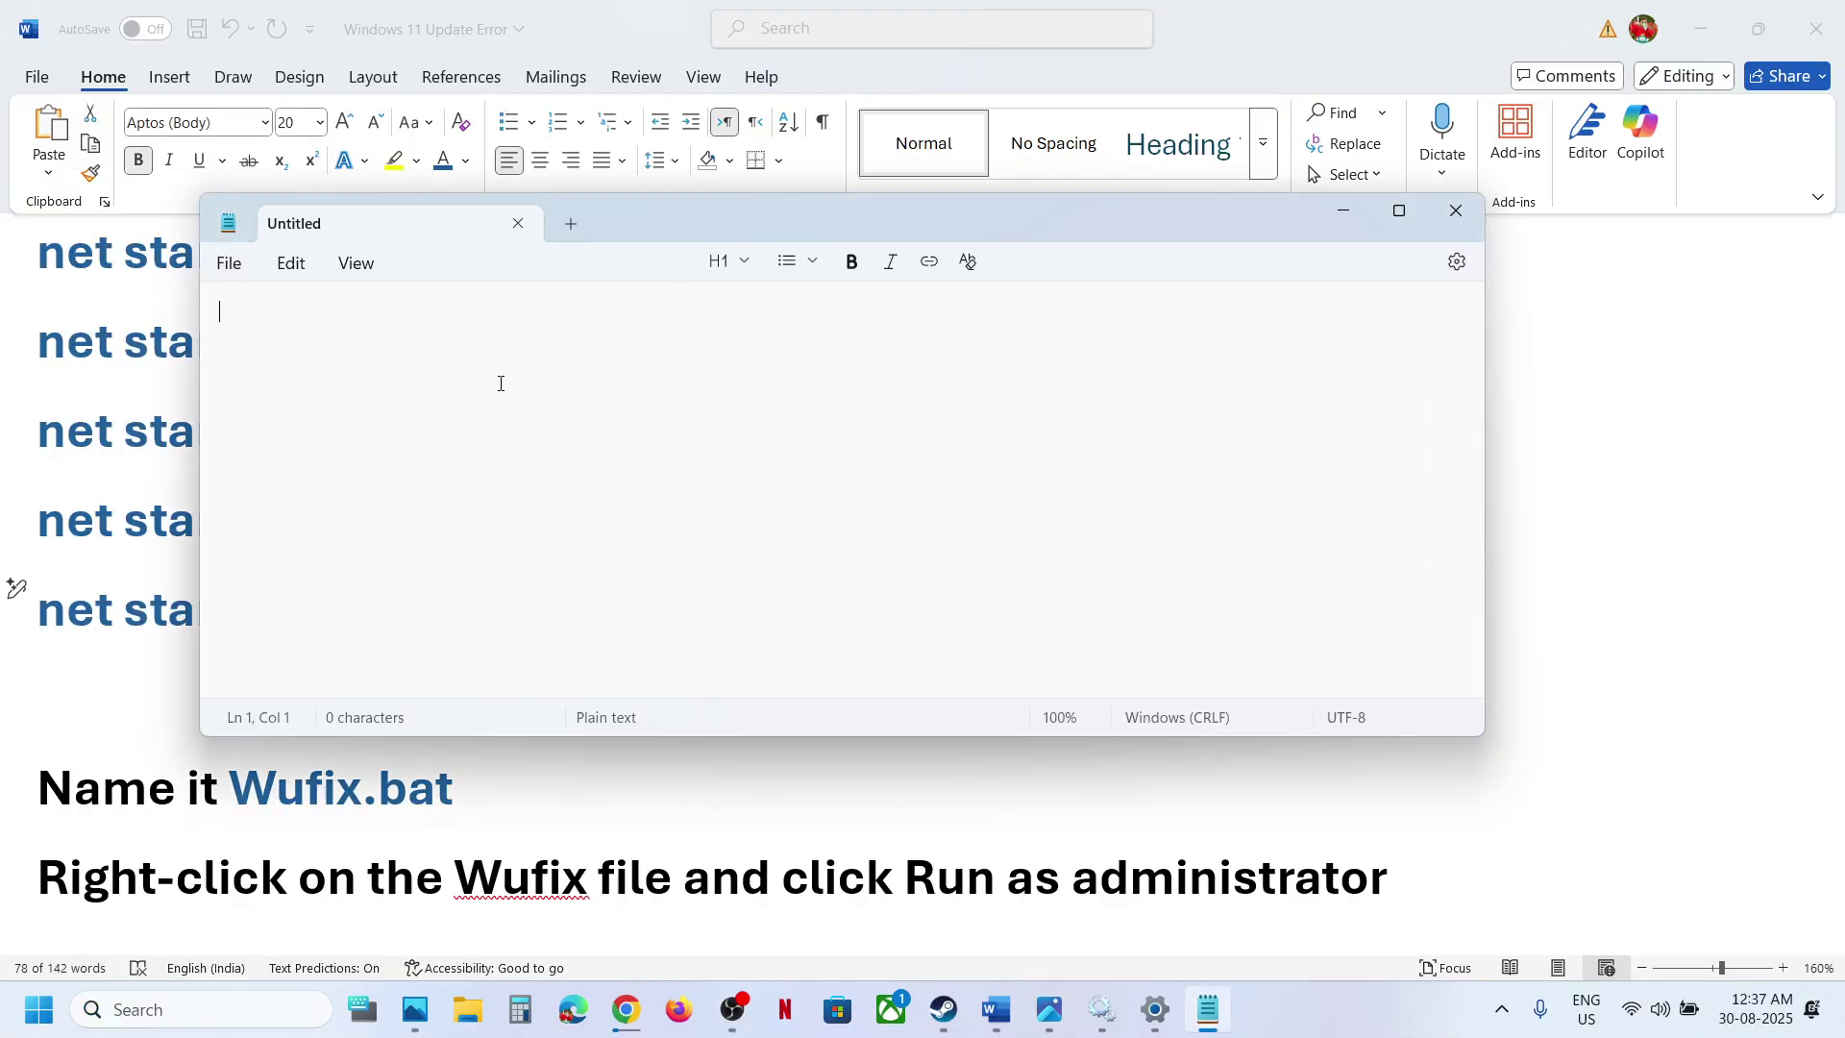
right_click(499, 384)
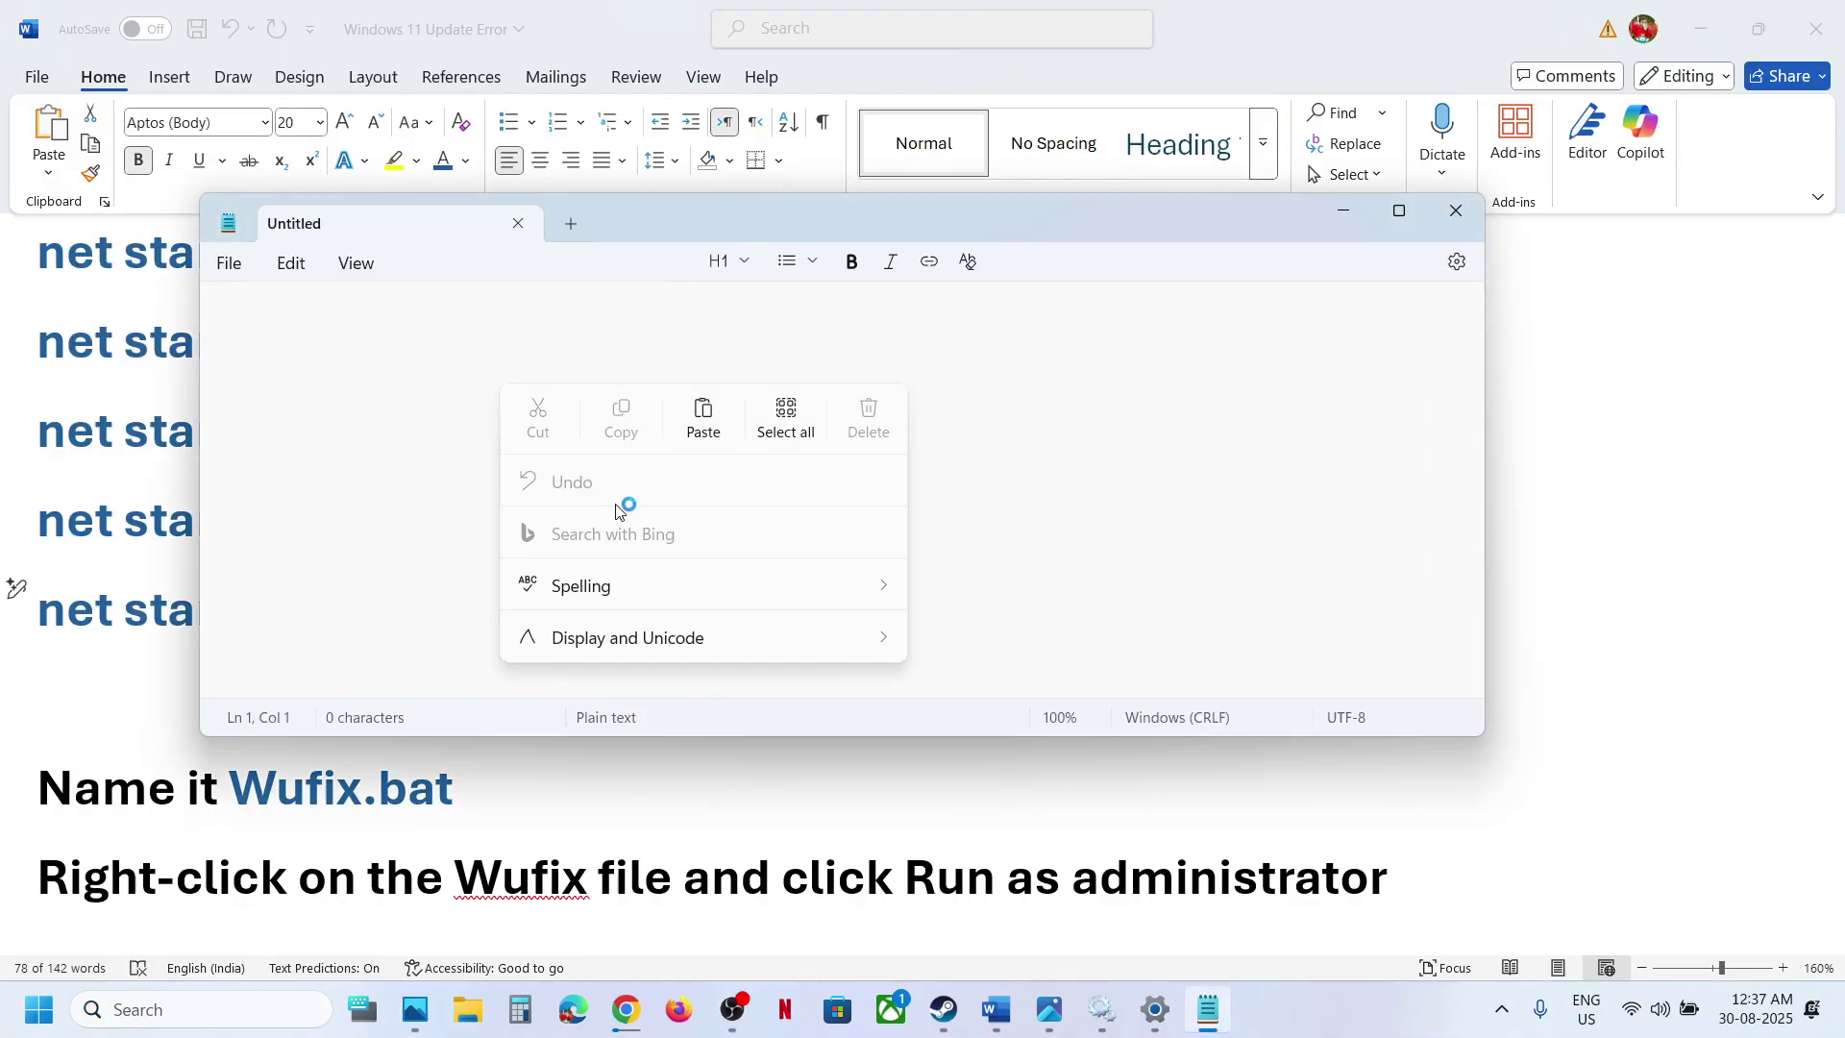
click(702, 418)
Step: Save the note as Wufix.bat with the All files type, then close Notepad
click(230, 262)
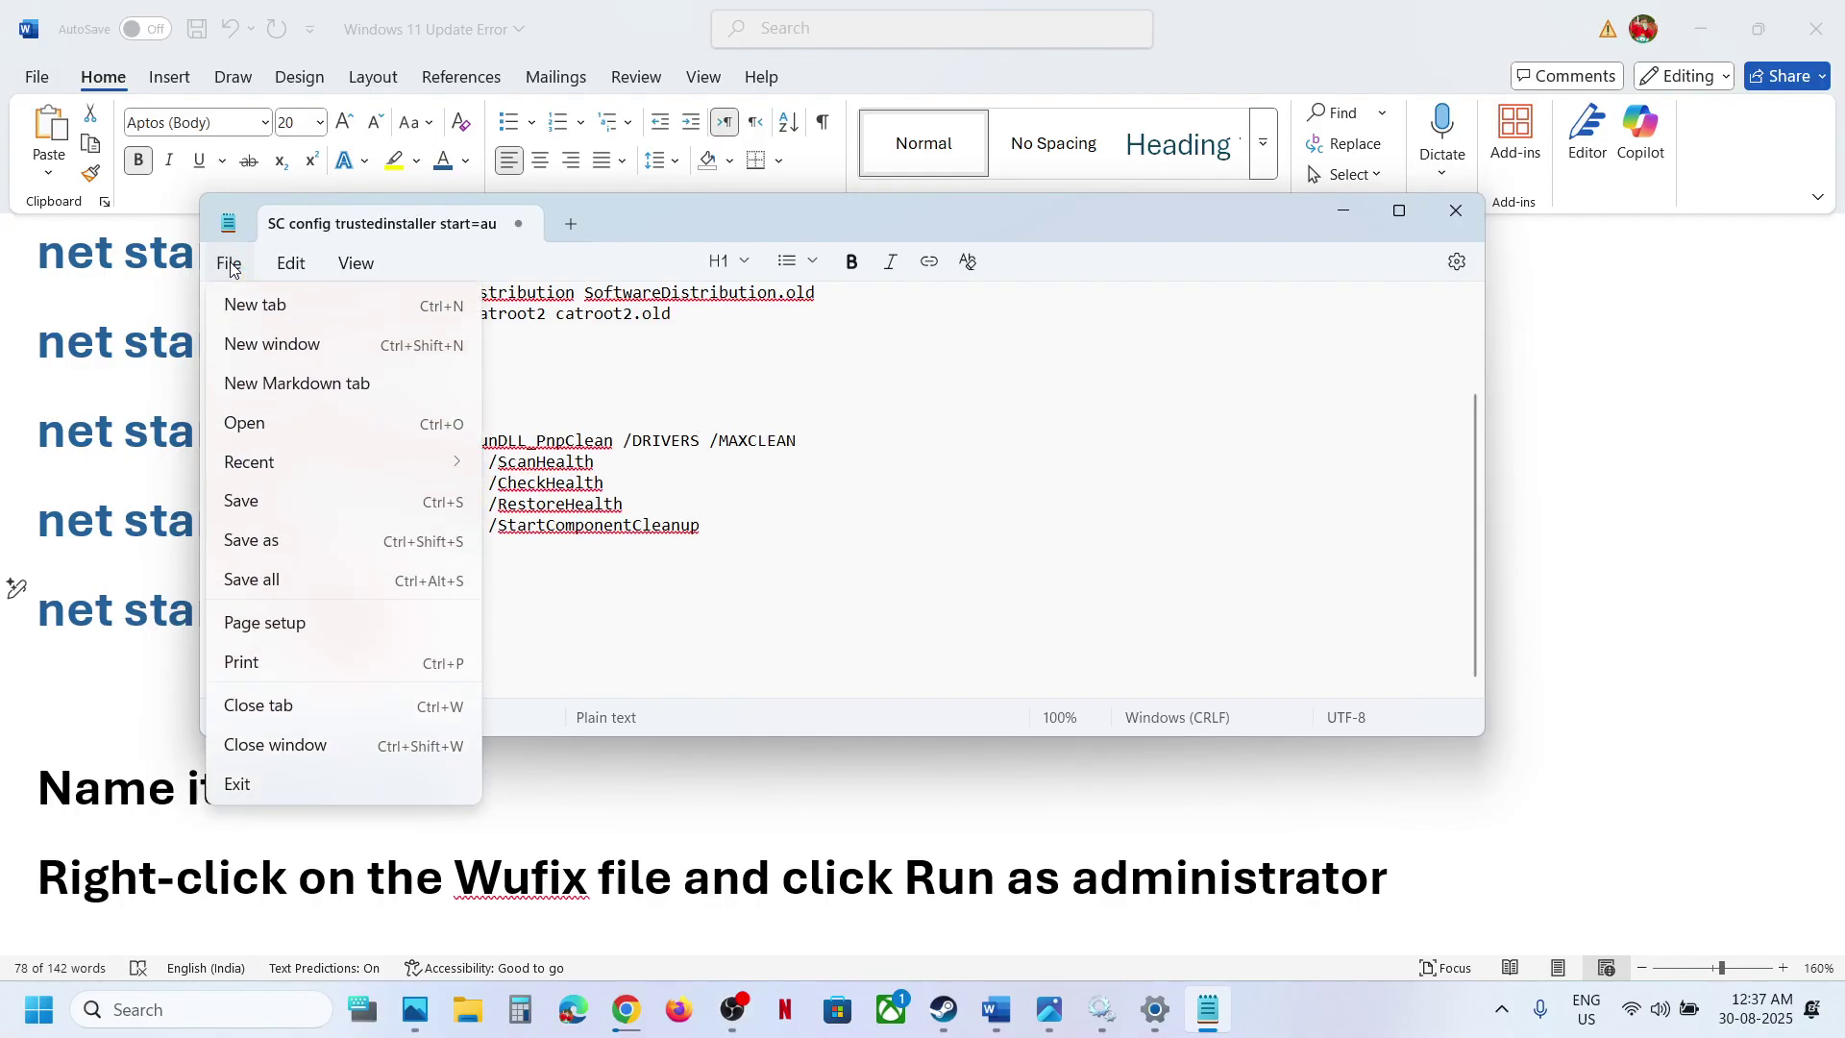
click(267, 544)
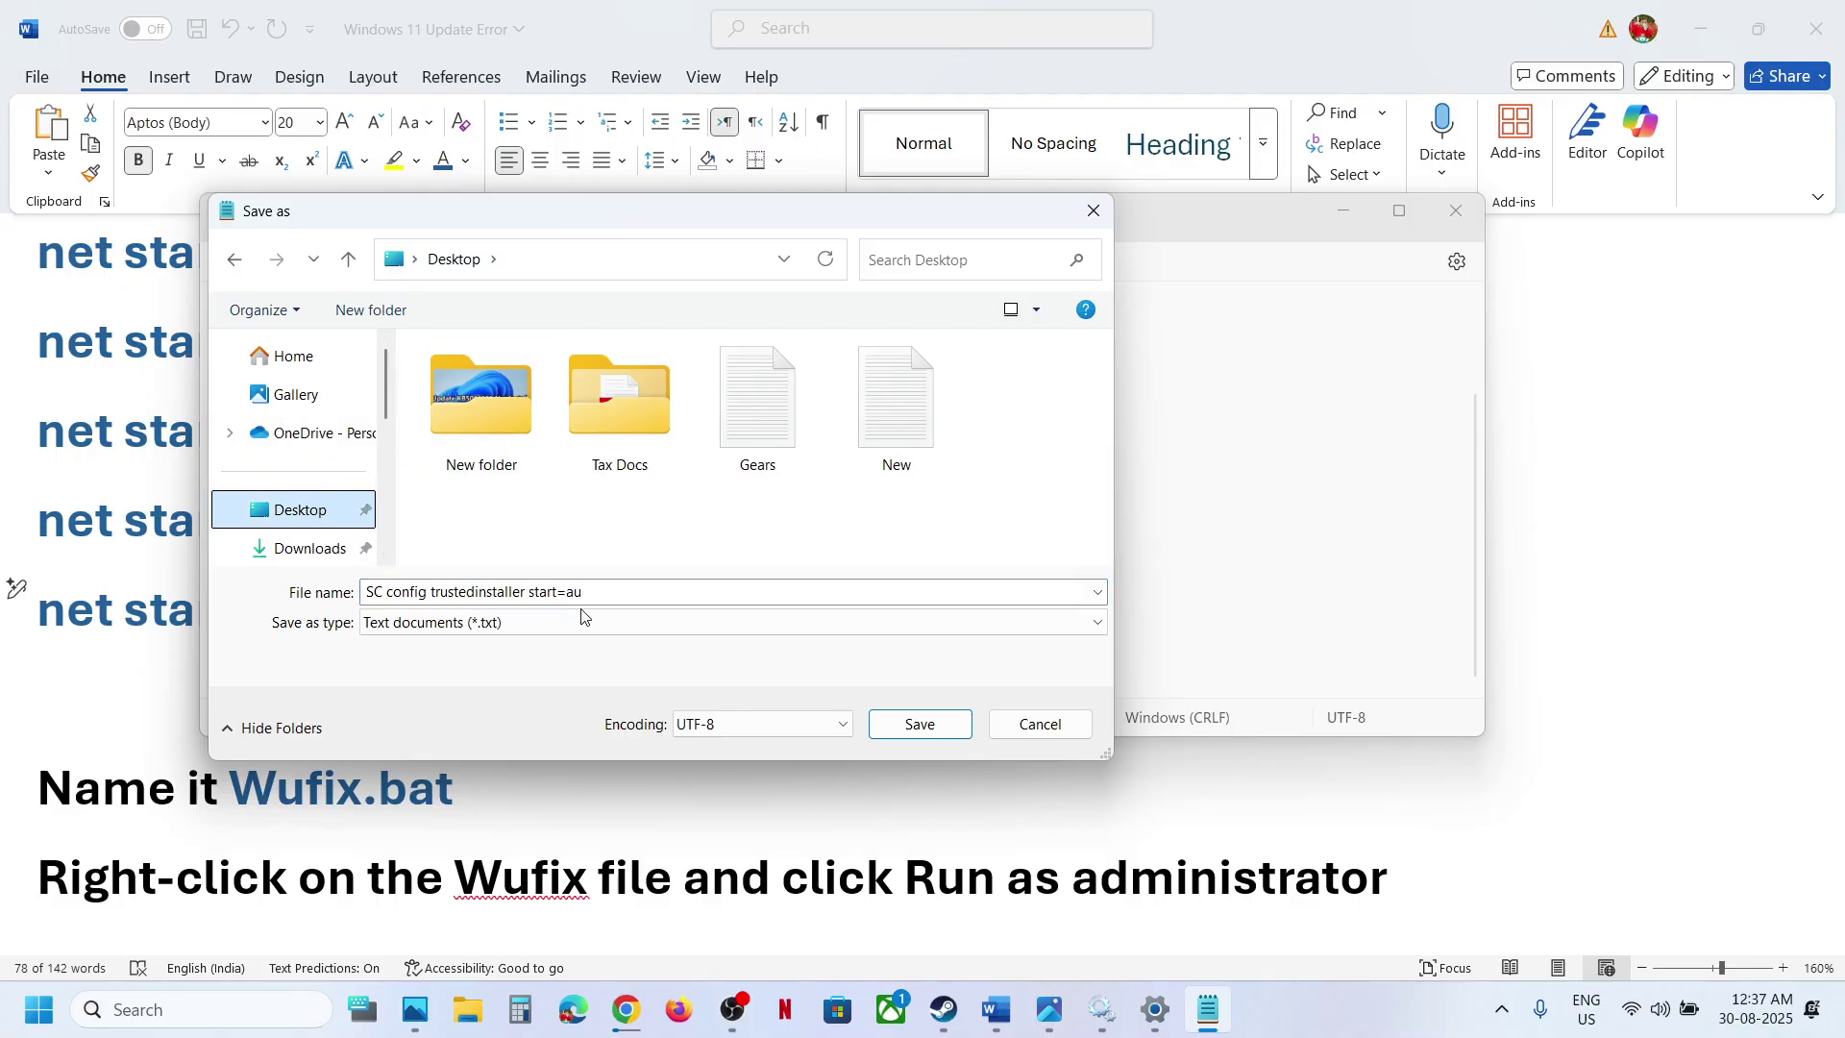
click(297, 782)
drag(459, 788, 298, 788)
key(ctrl+c)
key(alt+Tab)
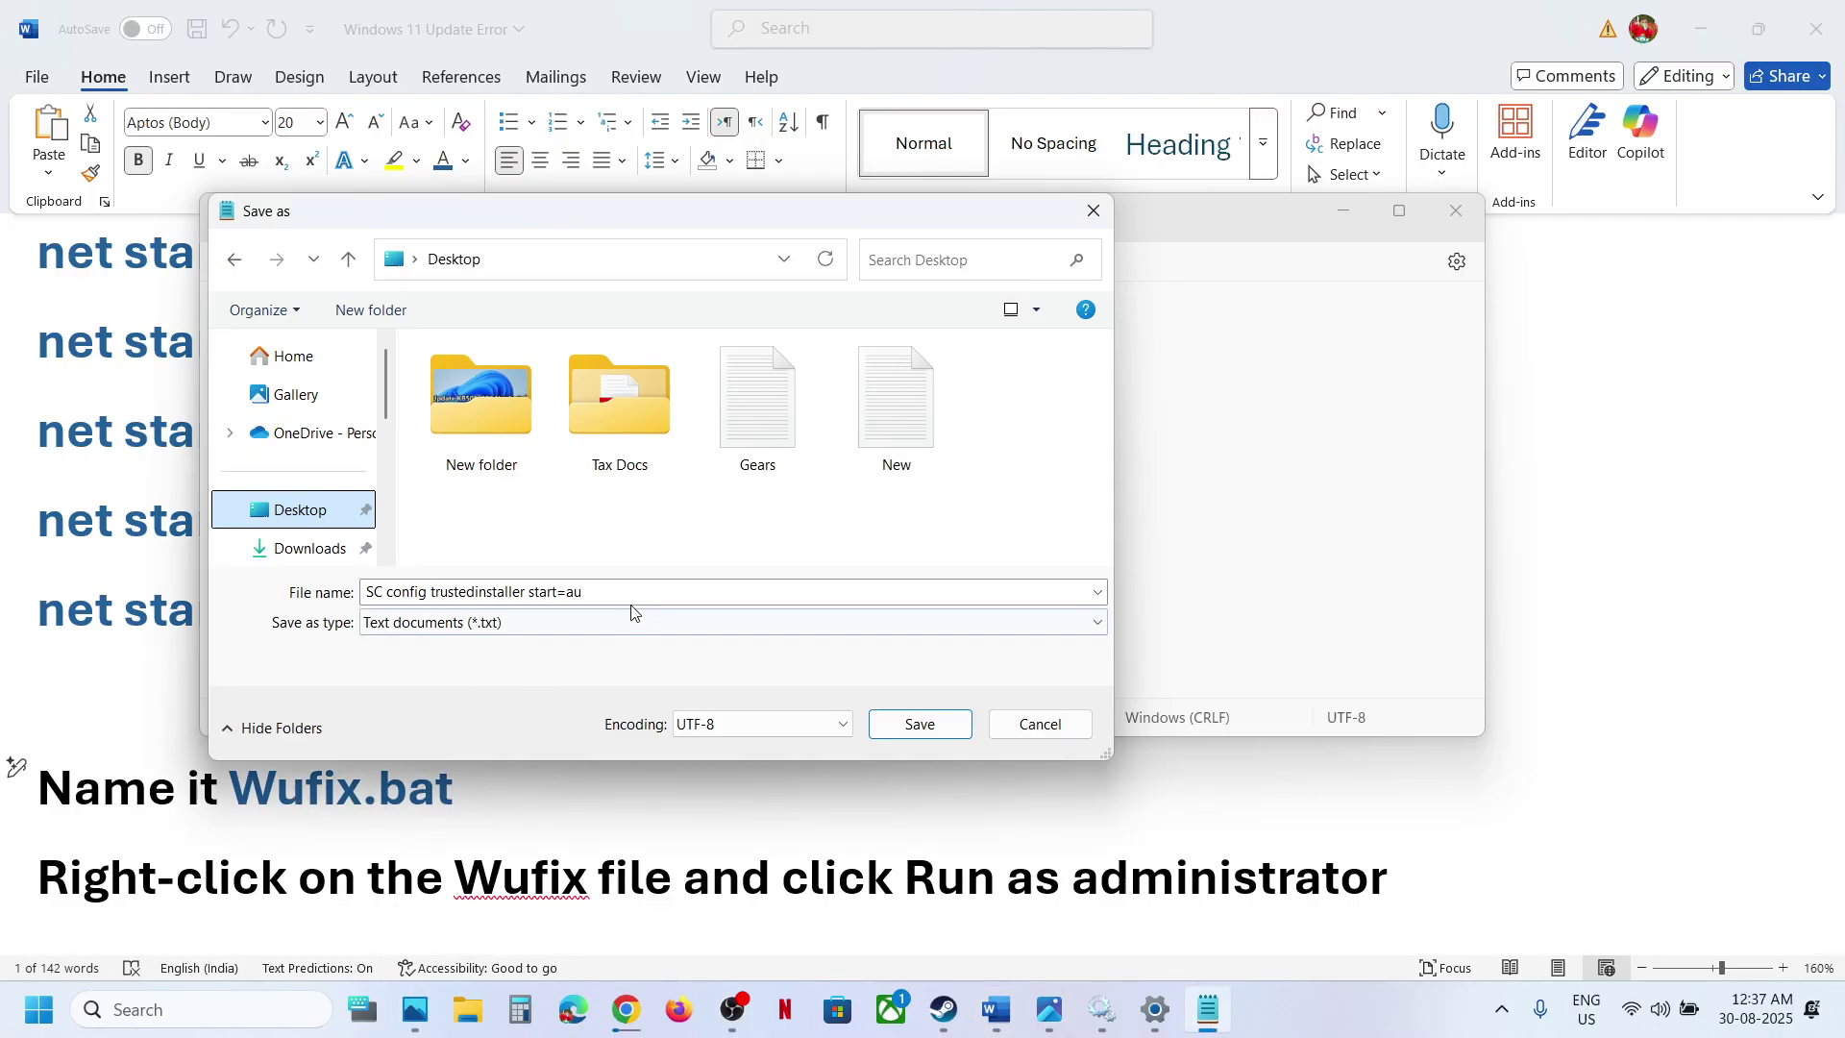
click(619, 592)
key(ctrl+a)
key(ctrl+v)
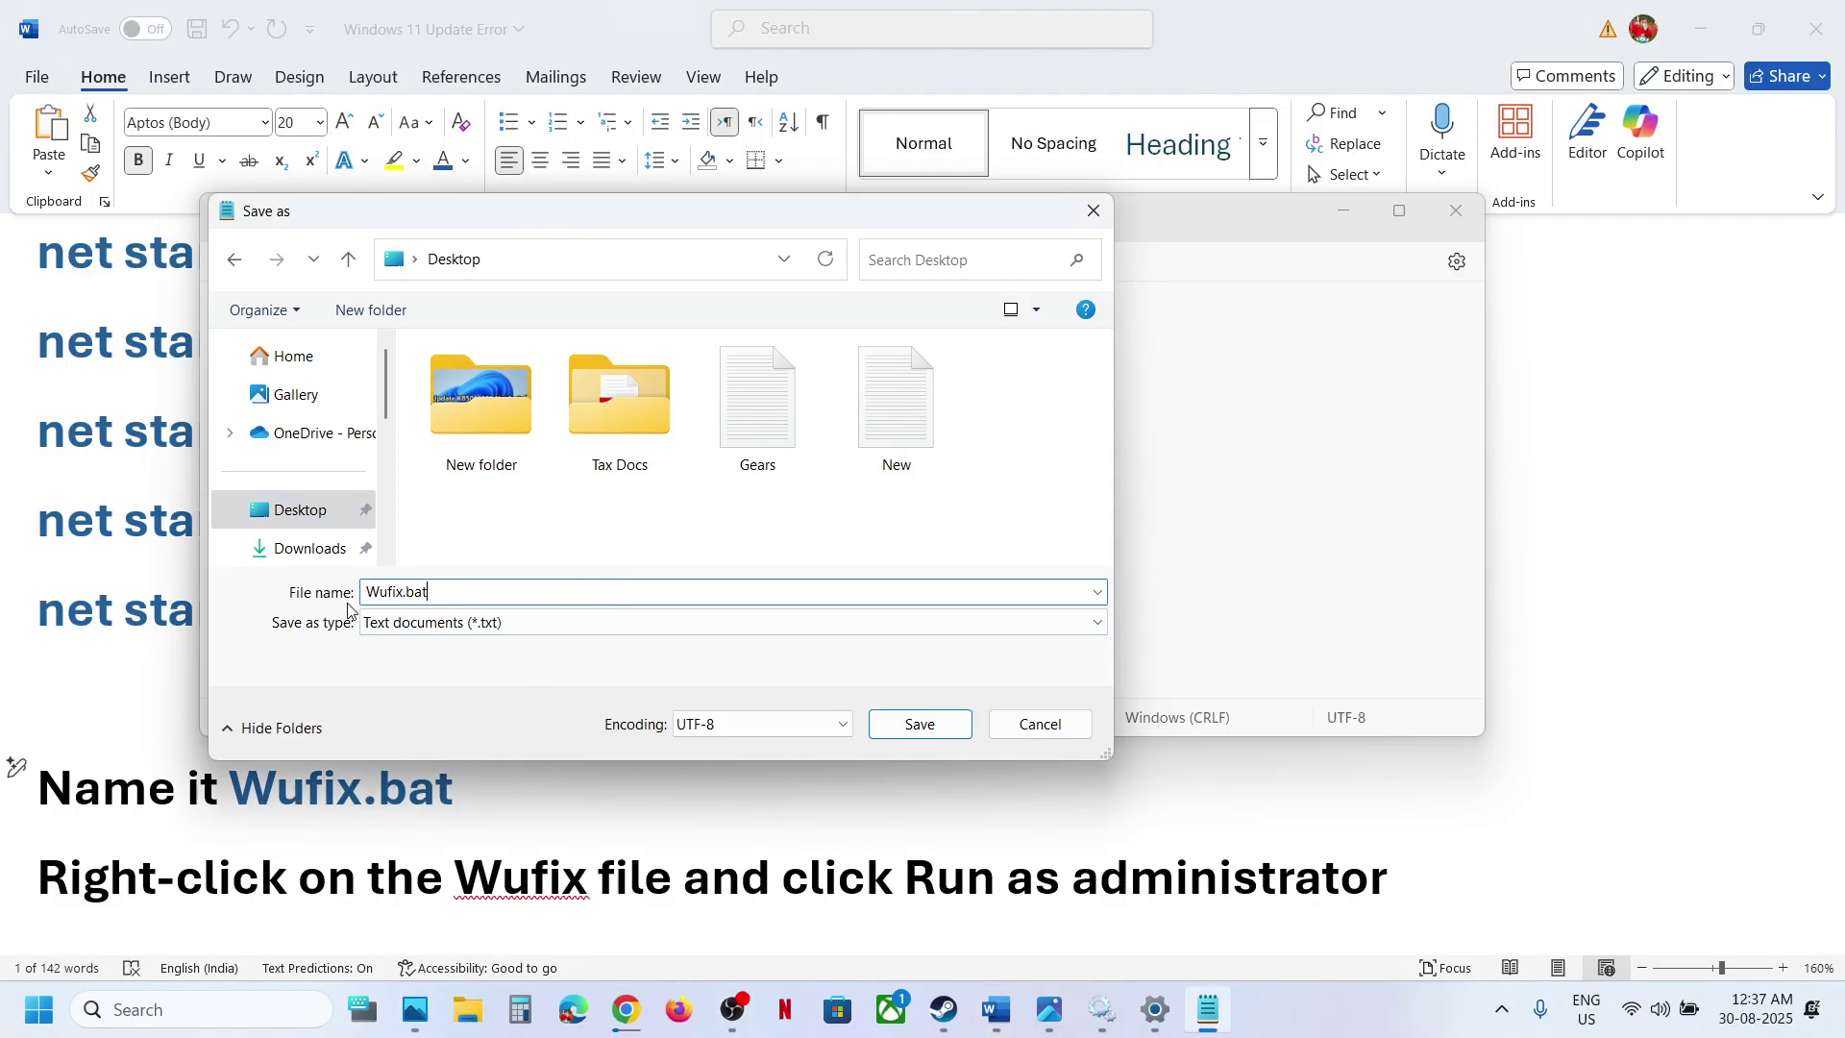
click(470, 623)
click(441, 666)
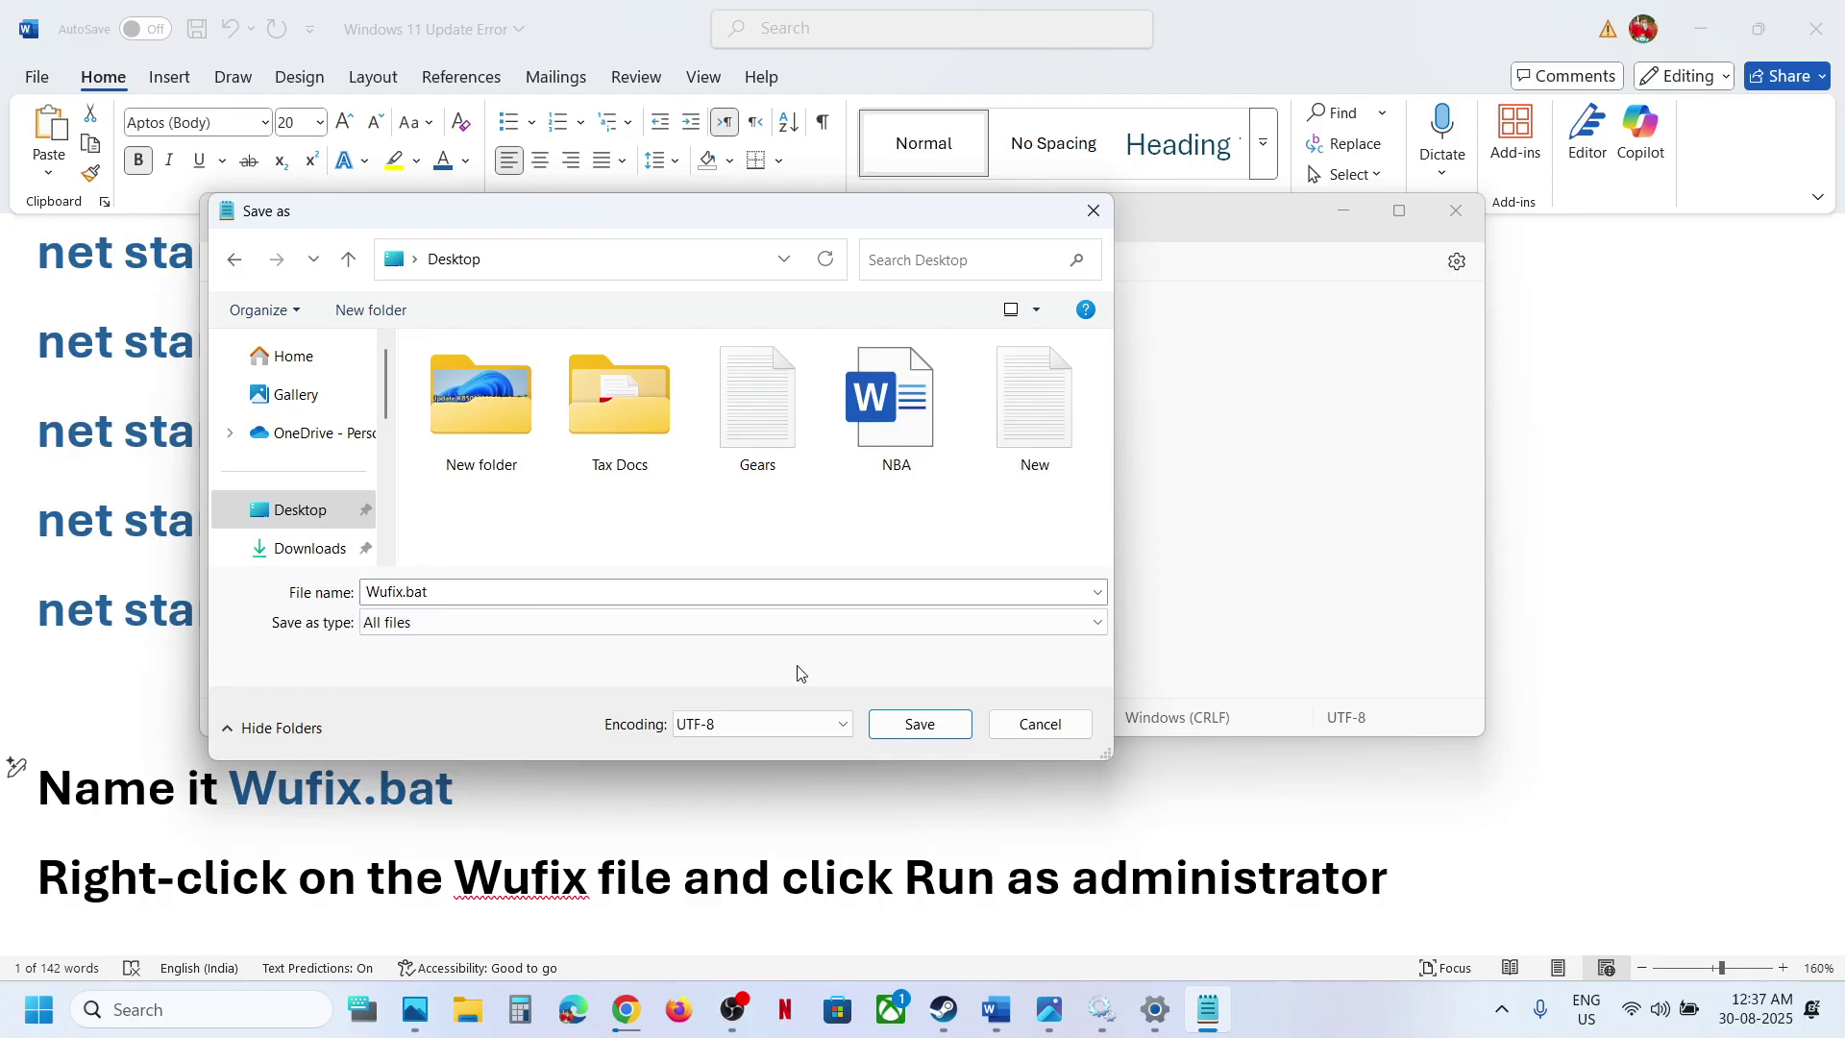
click(905, 725)
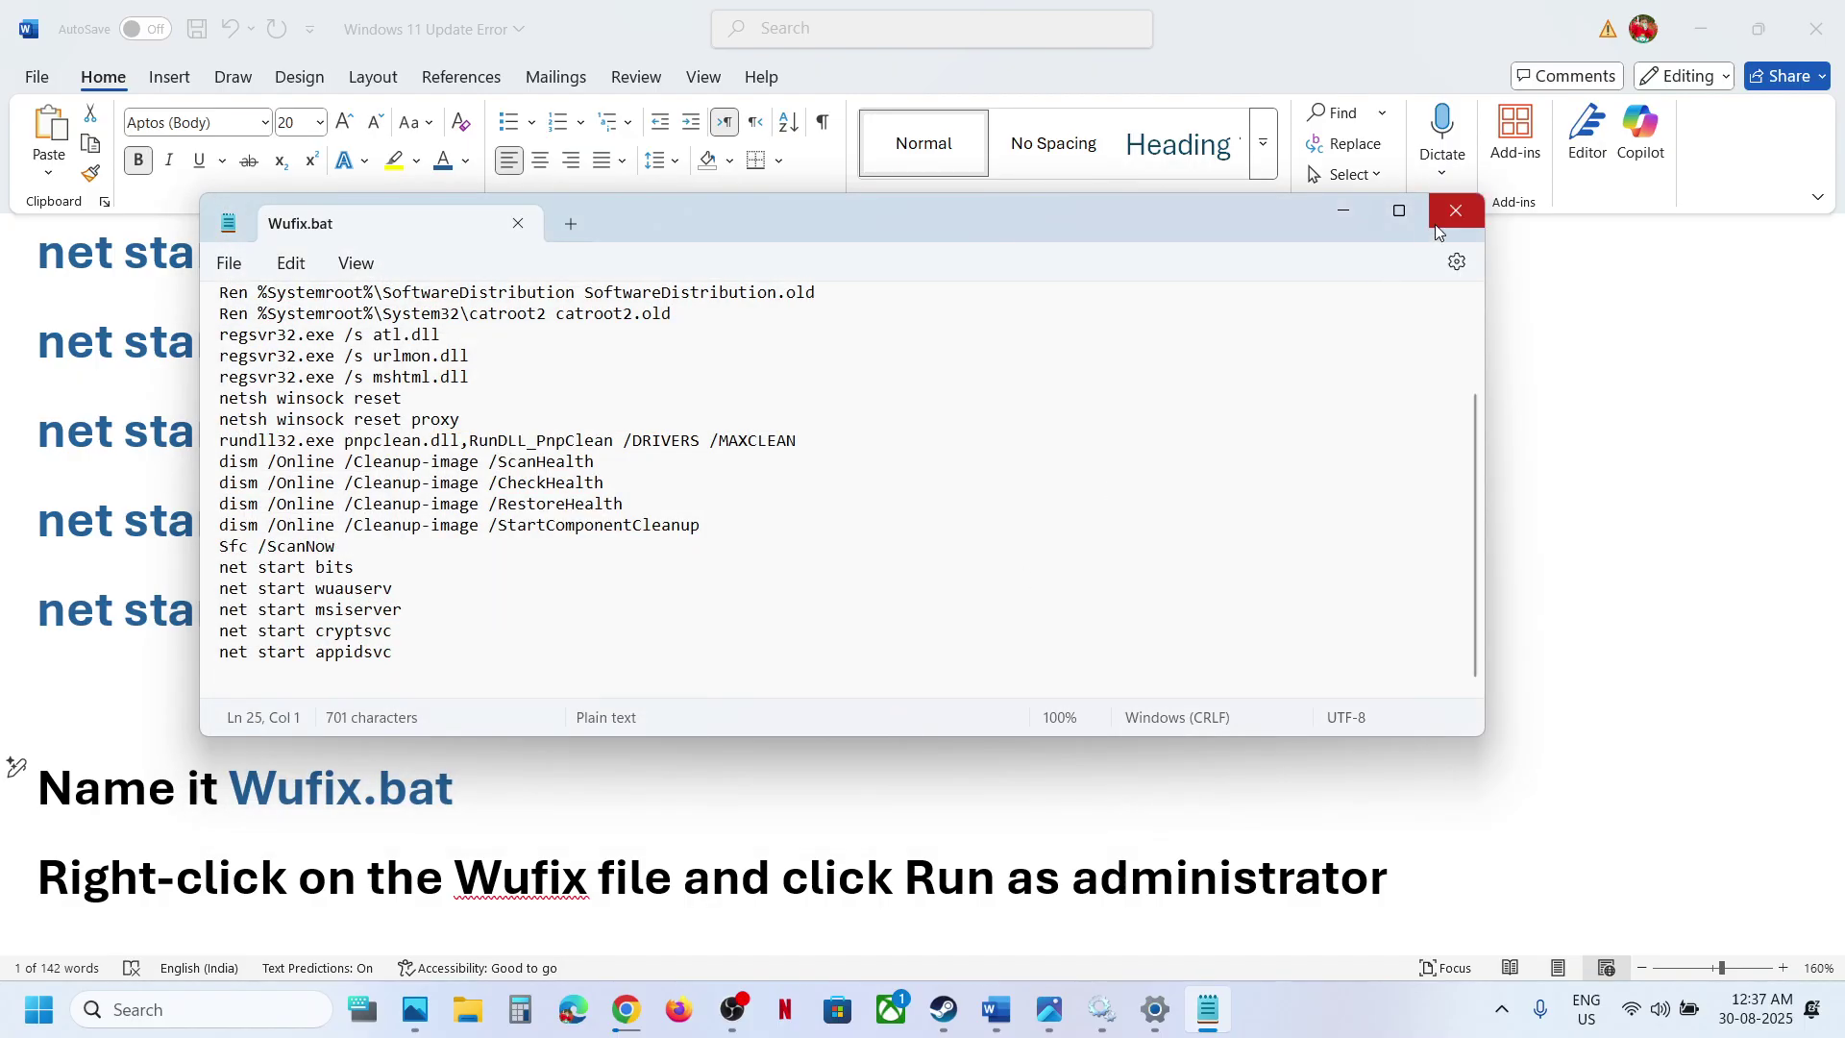
click(1436, 224)
key(super+d)
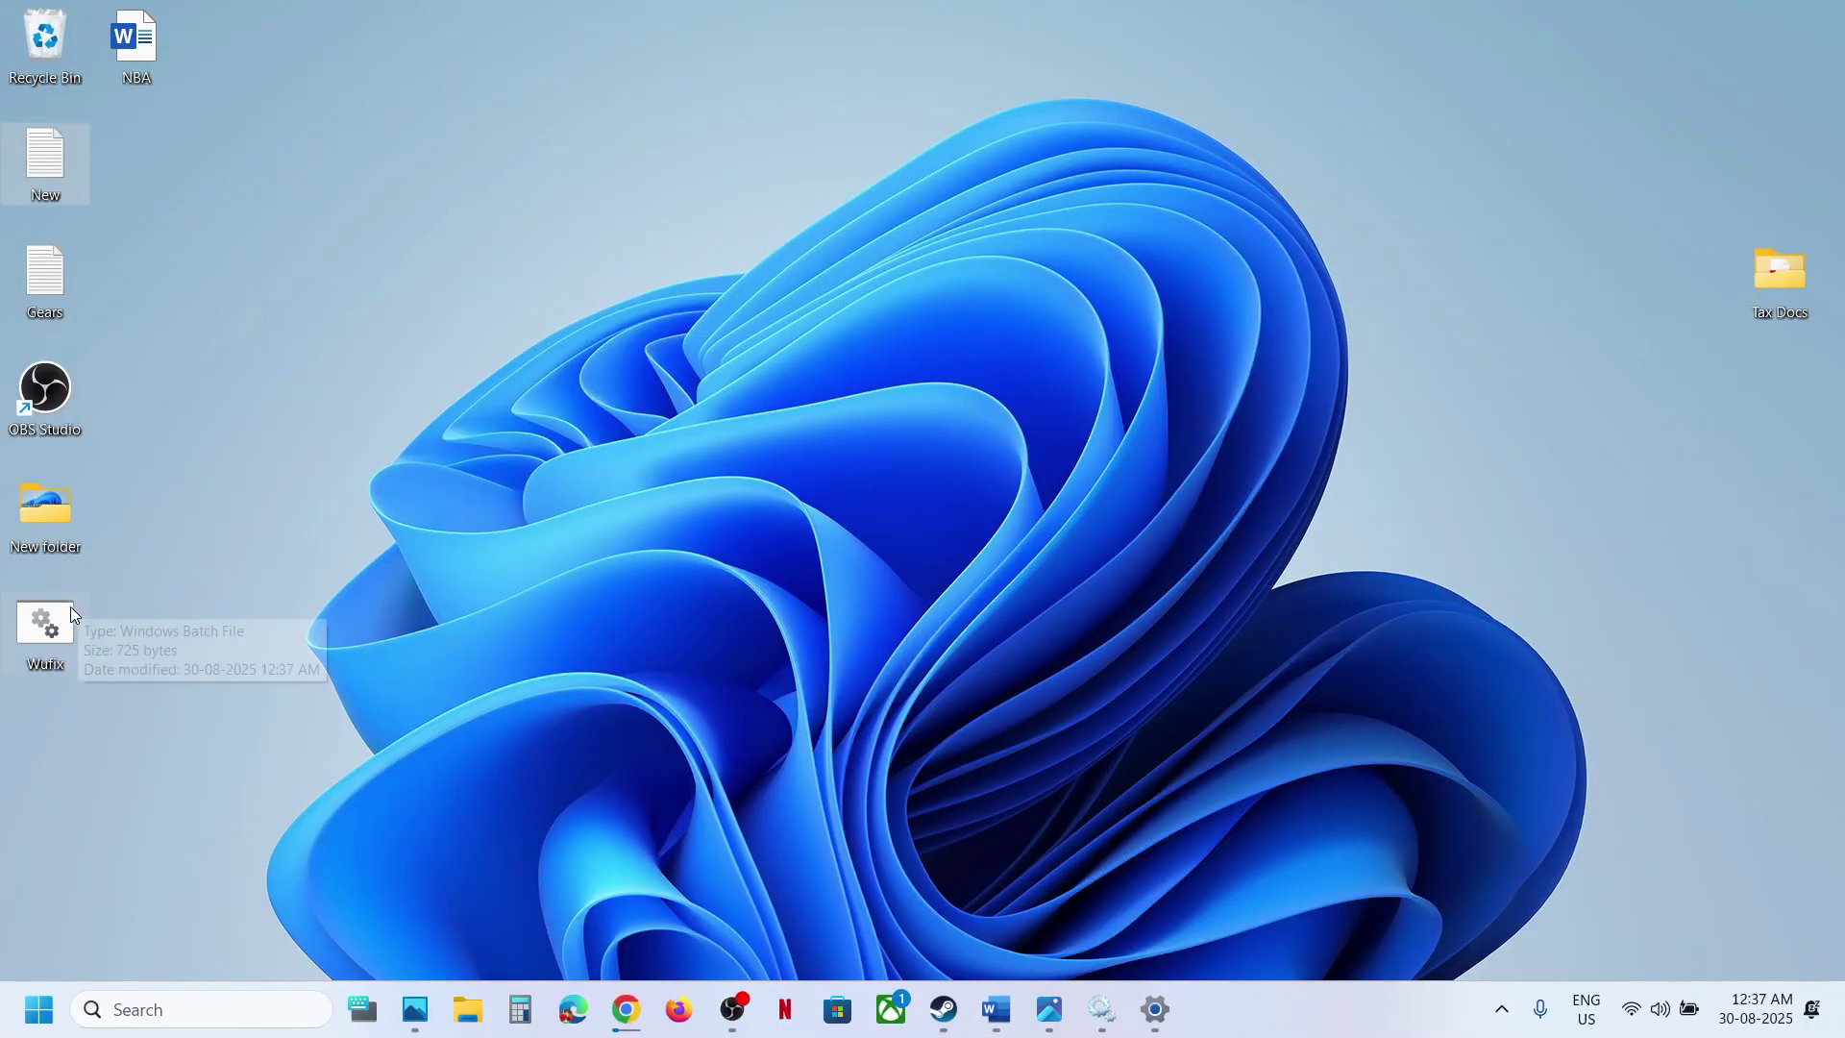
Step: Run Wufix.bat as administrator, approve UAC, and confirm stopping the dependent services
drag(72, 619, 551, 265)
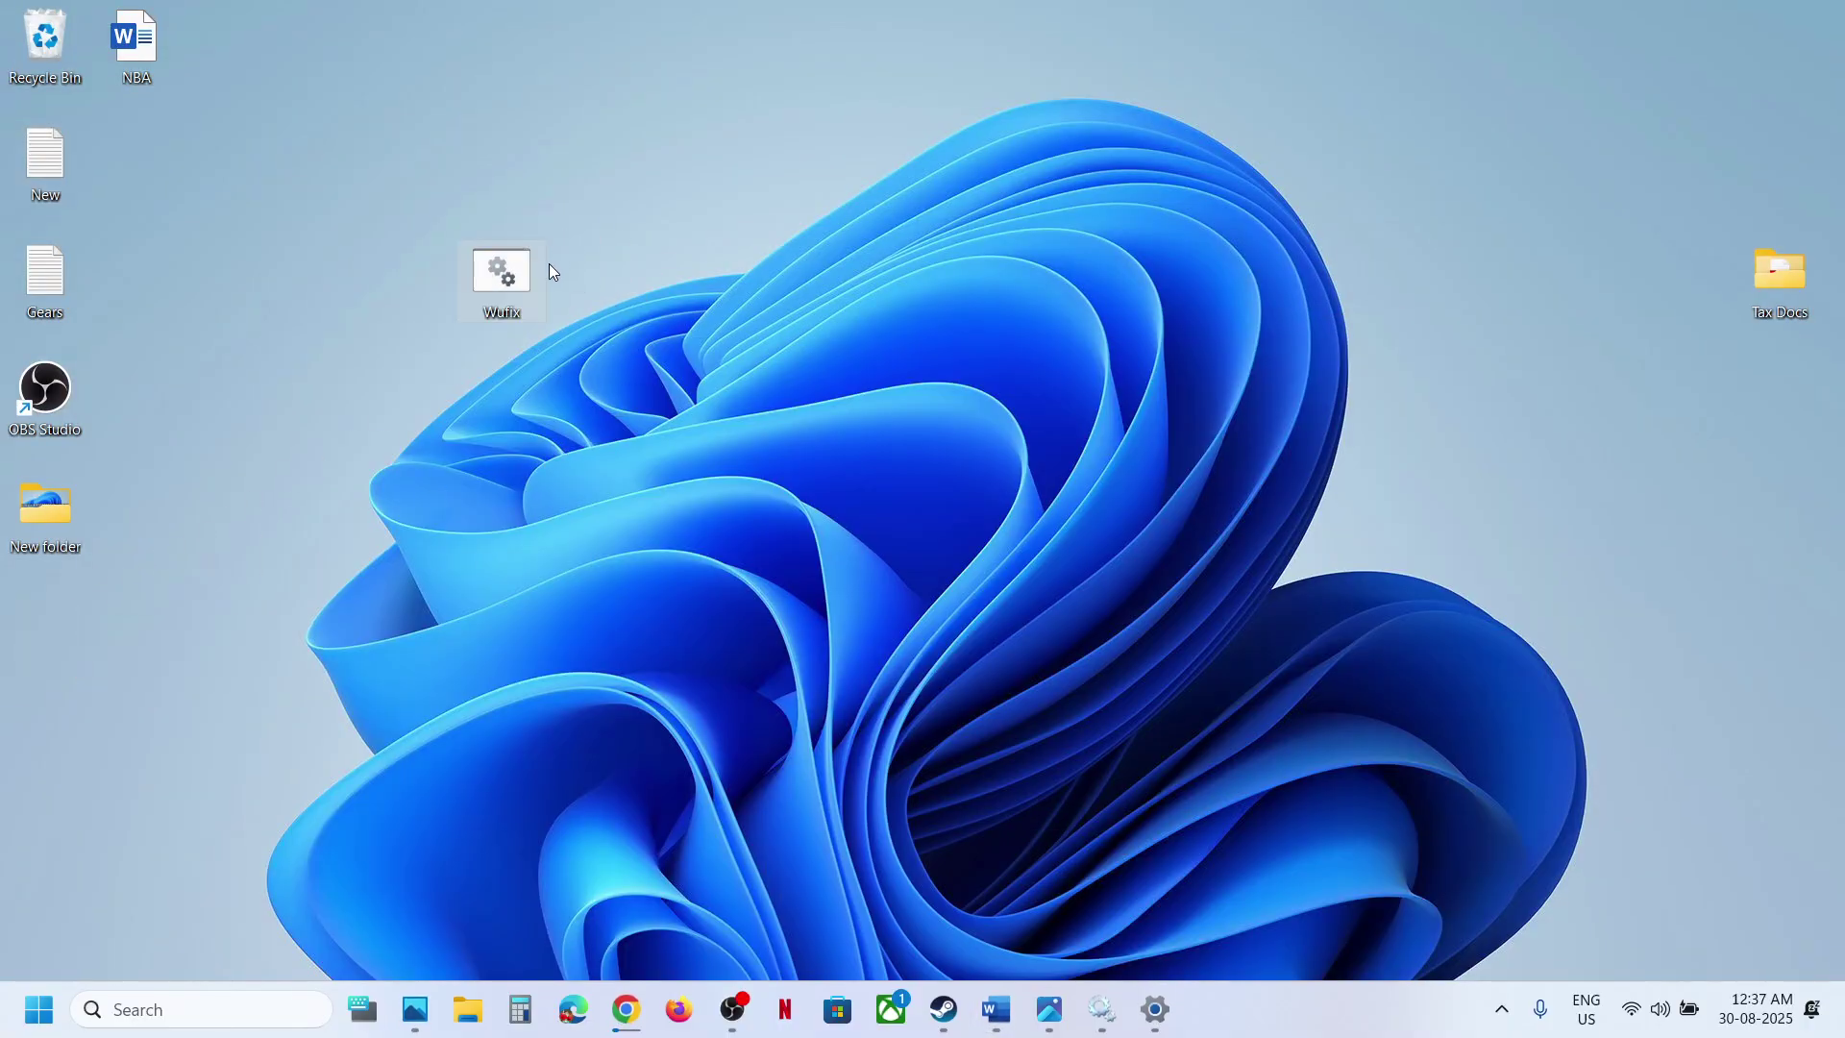
right_click(509, 288)
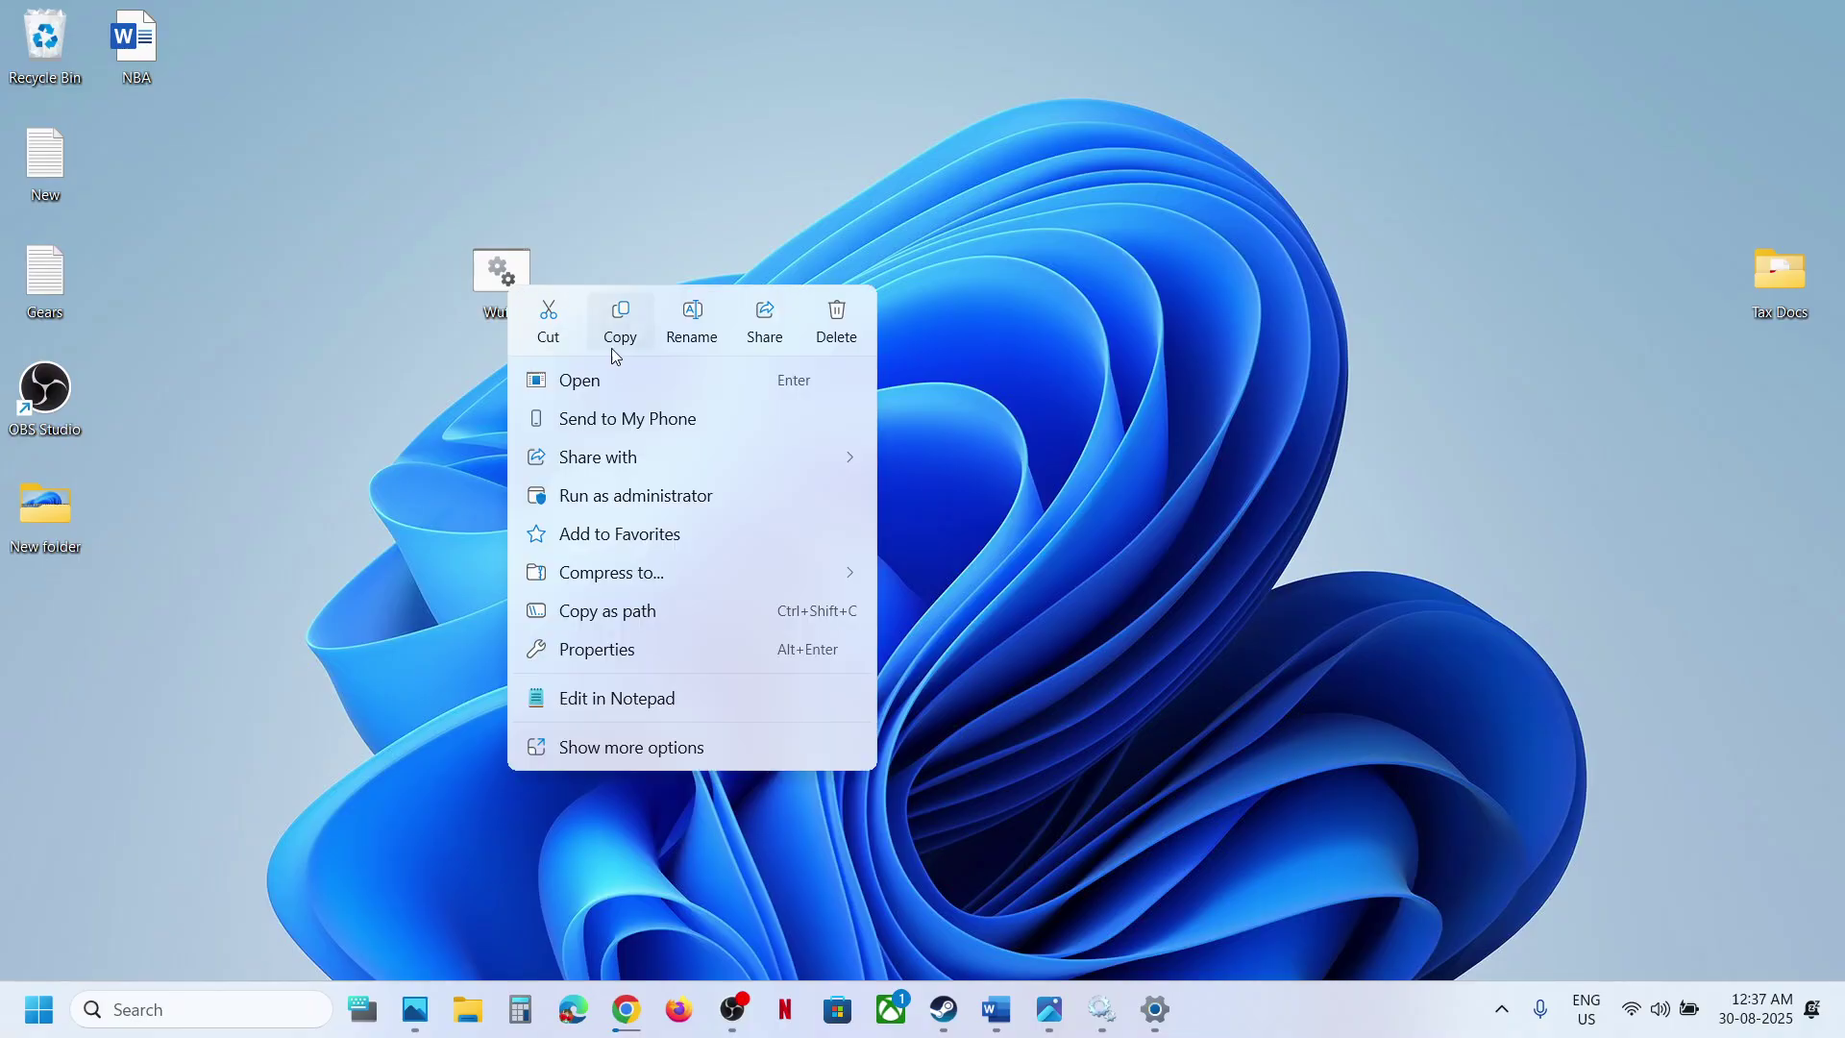
click(643, 500)
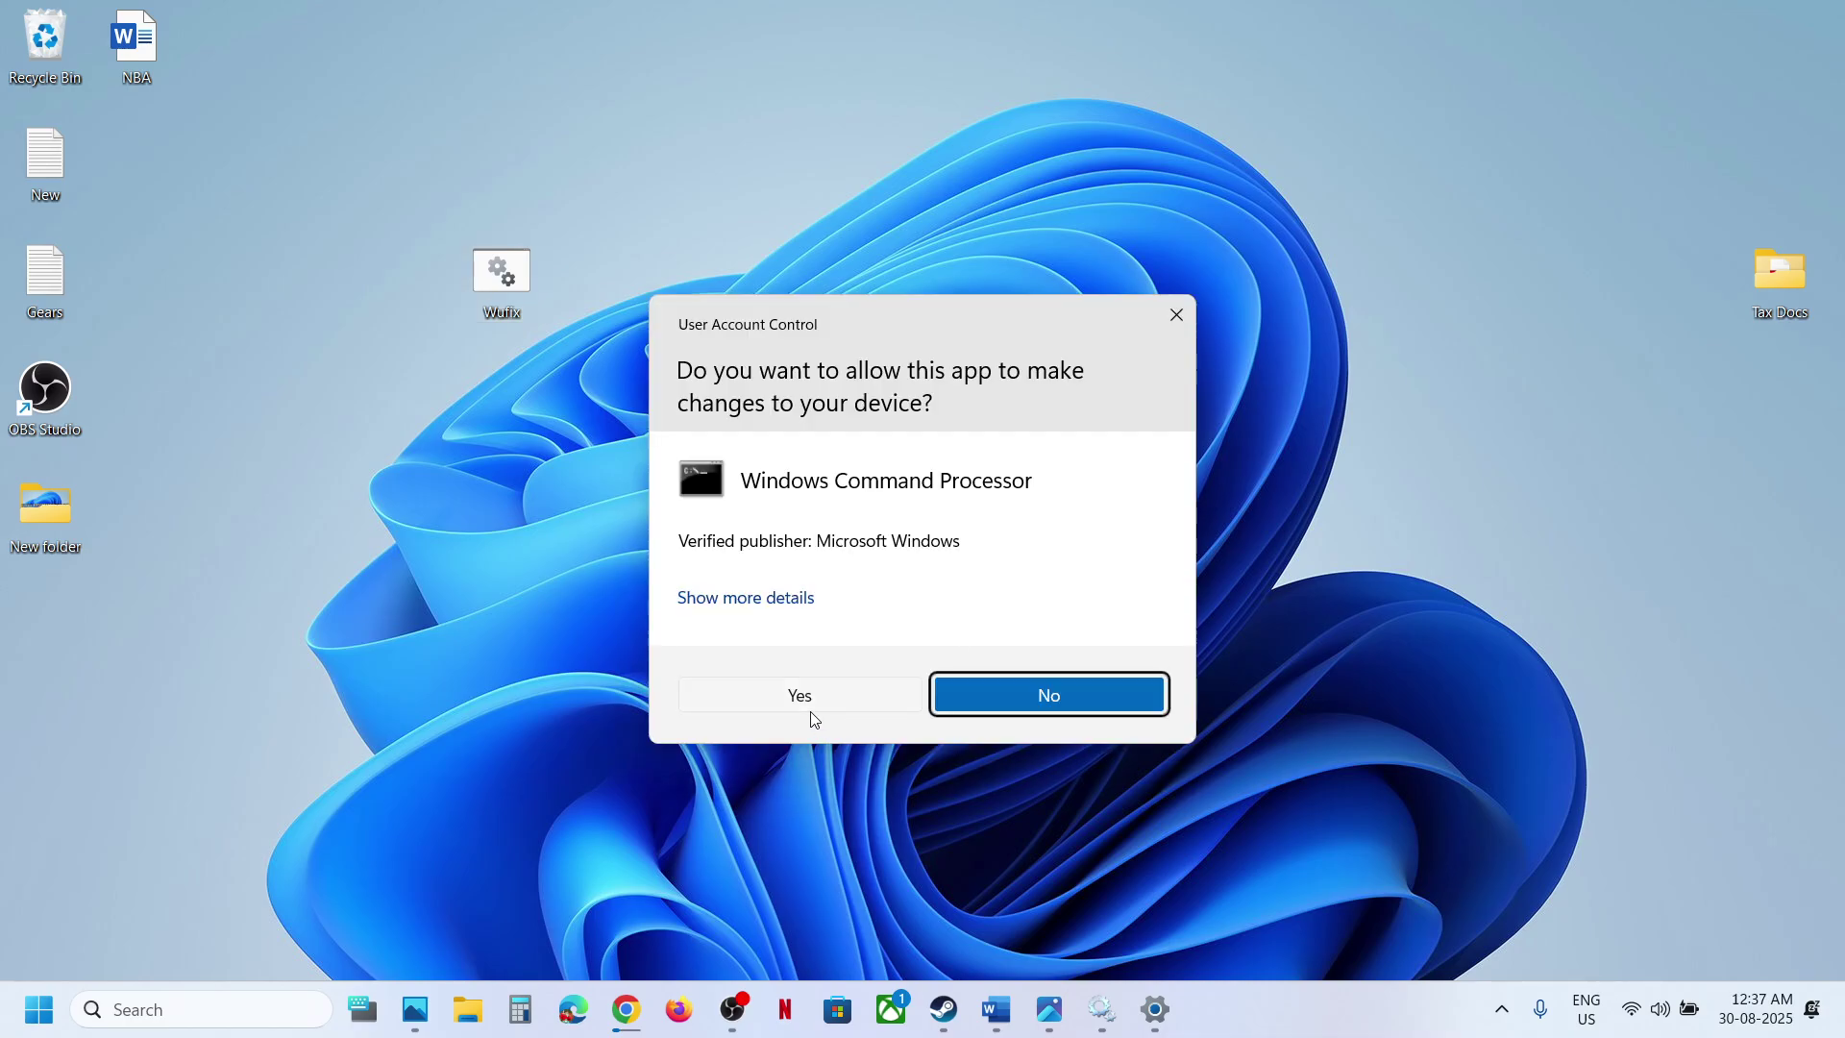
click(812, 716)
click(661, 538)
key(Return)
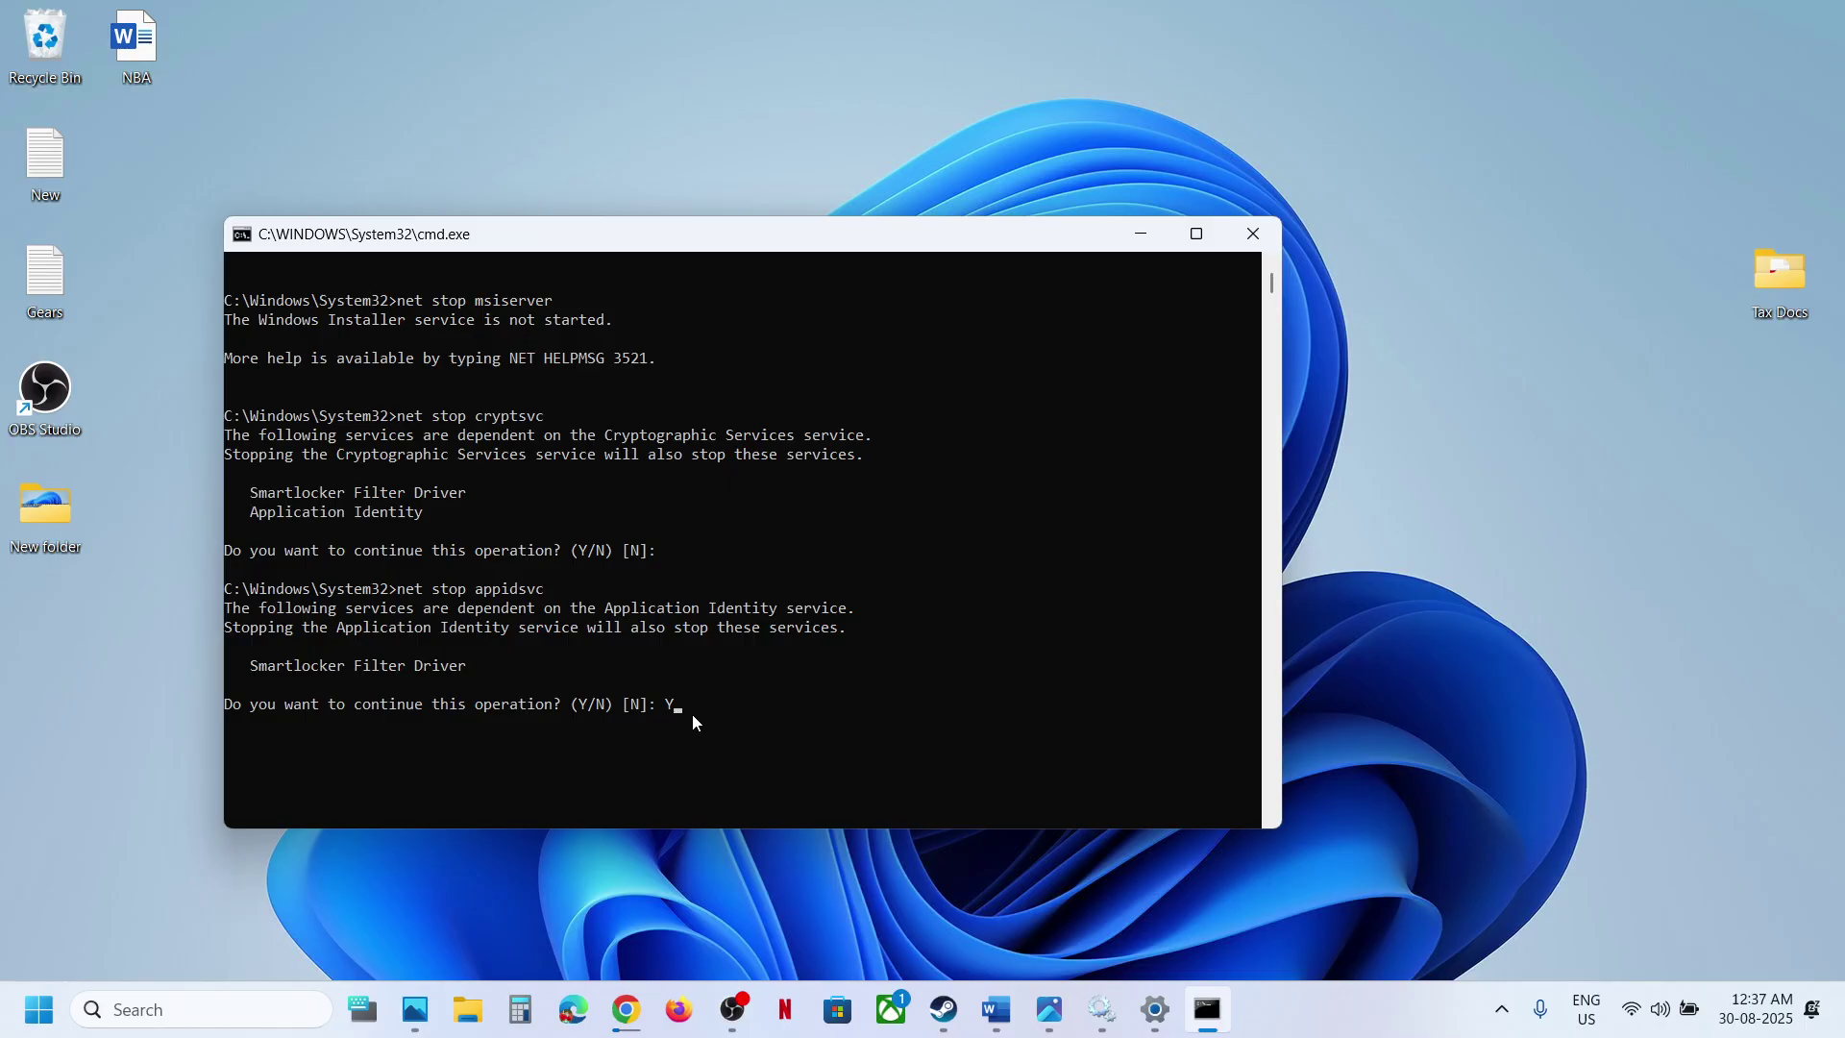
key(Return)
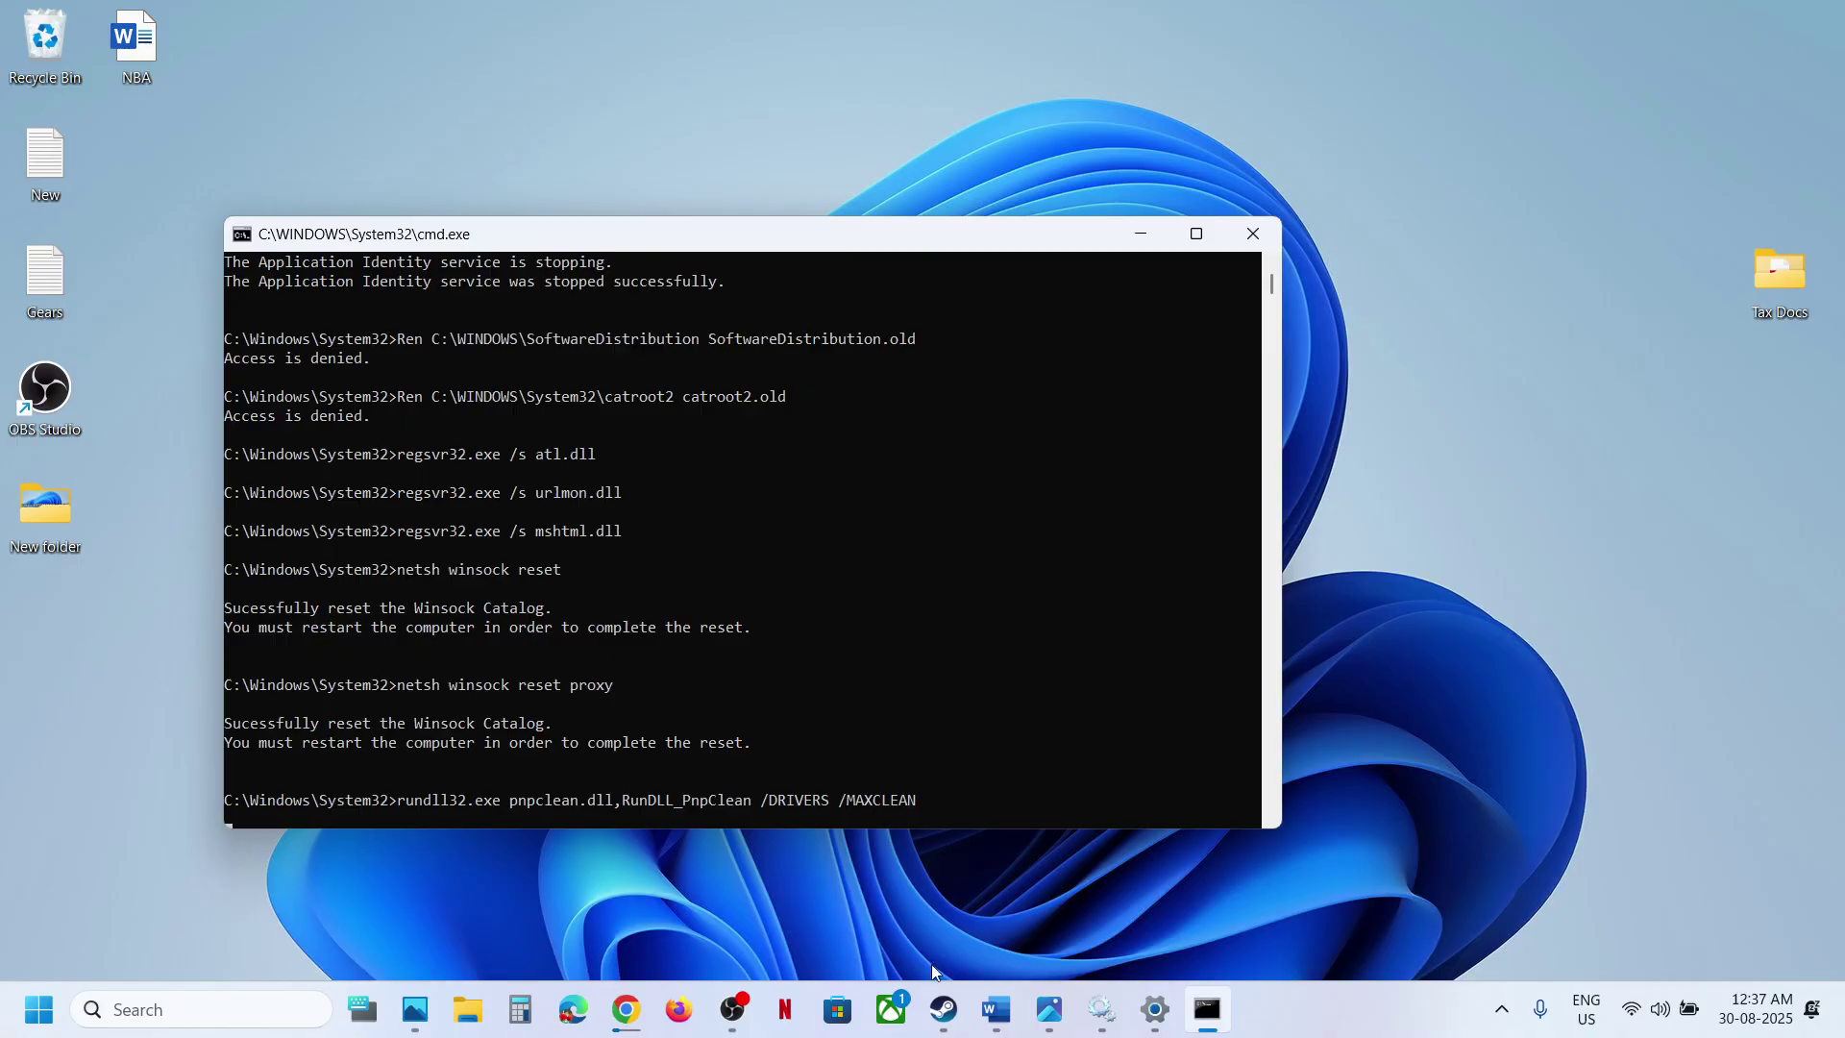
Step: Return to the Word guide and scroll up to the DISM, SFC and net start lines
click(996, 1009)
scroll(622, 531, up, 4)
scroll(622, 531, up, 2)
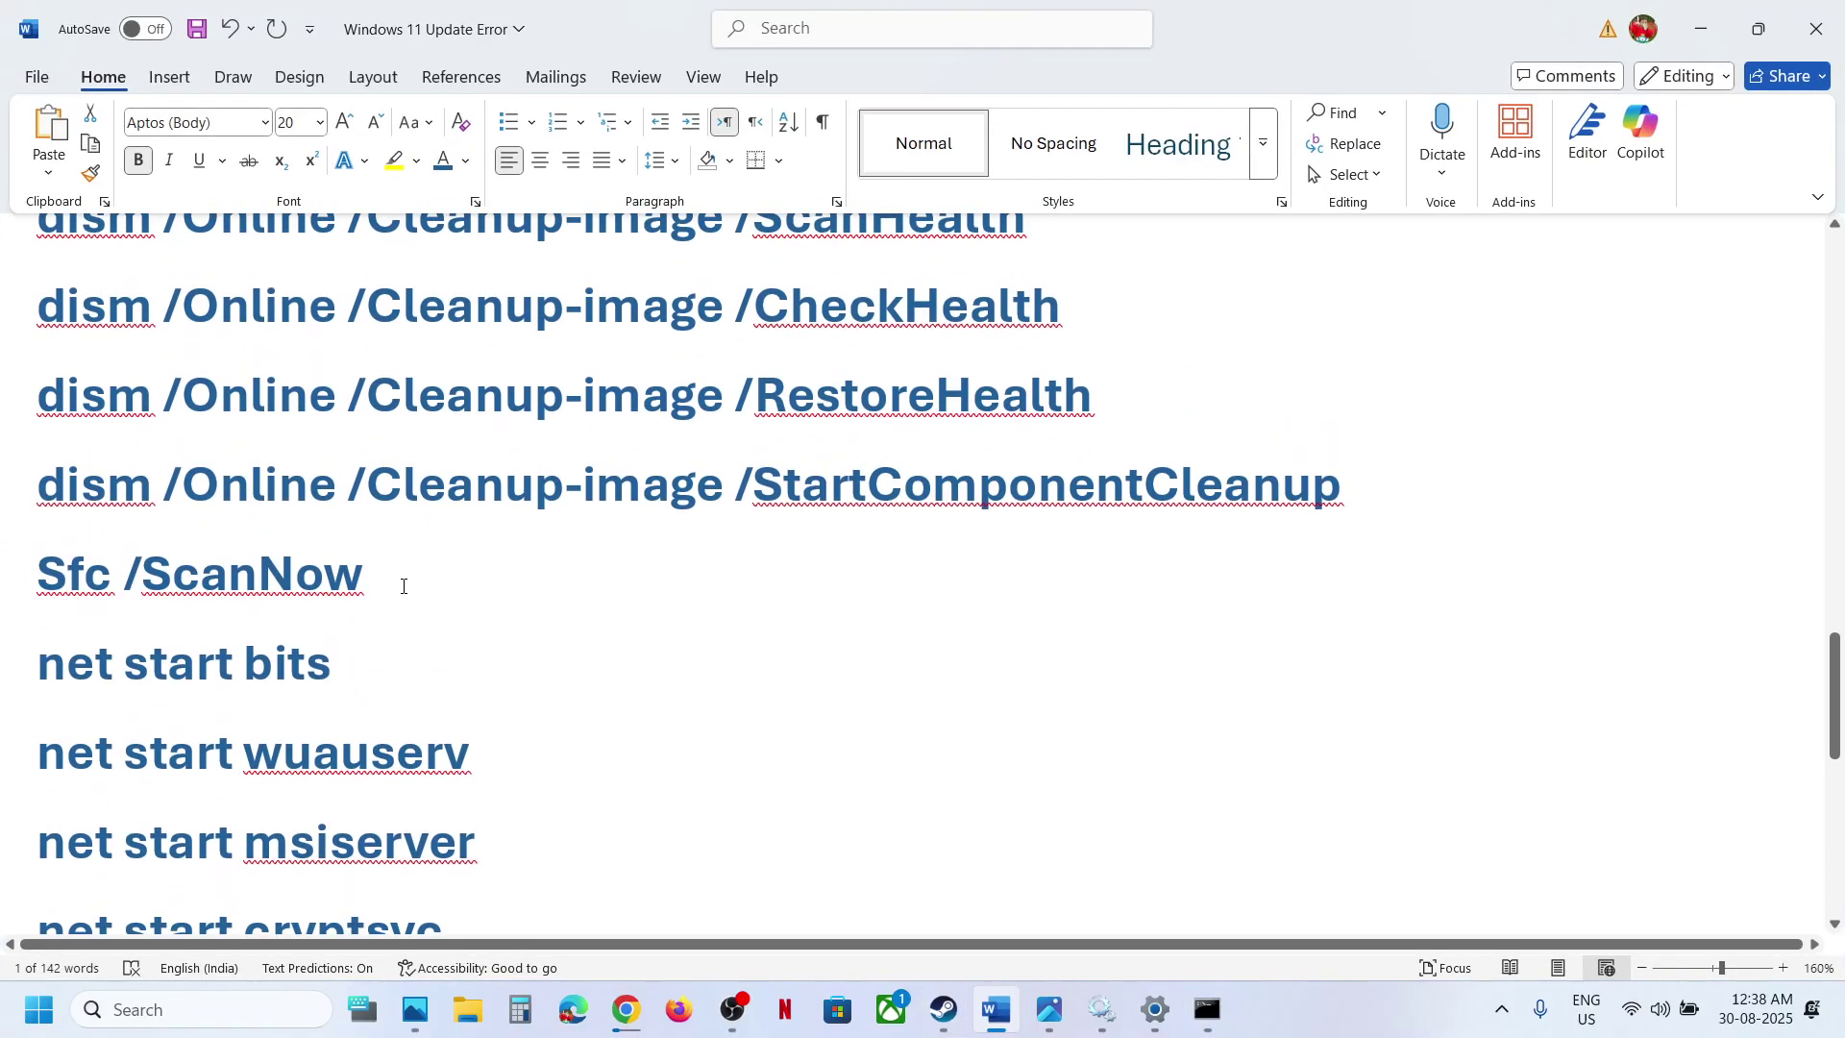
Step: Highlight the dism, Sfc and net start command lines in the Word guide
drag(404, 586, 38, 226)
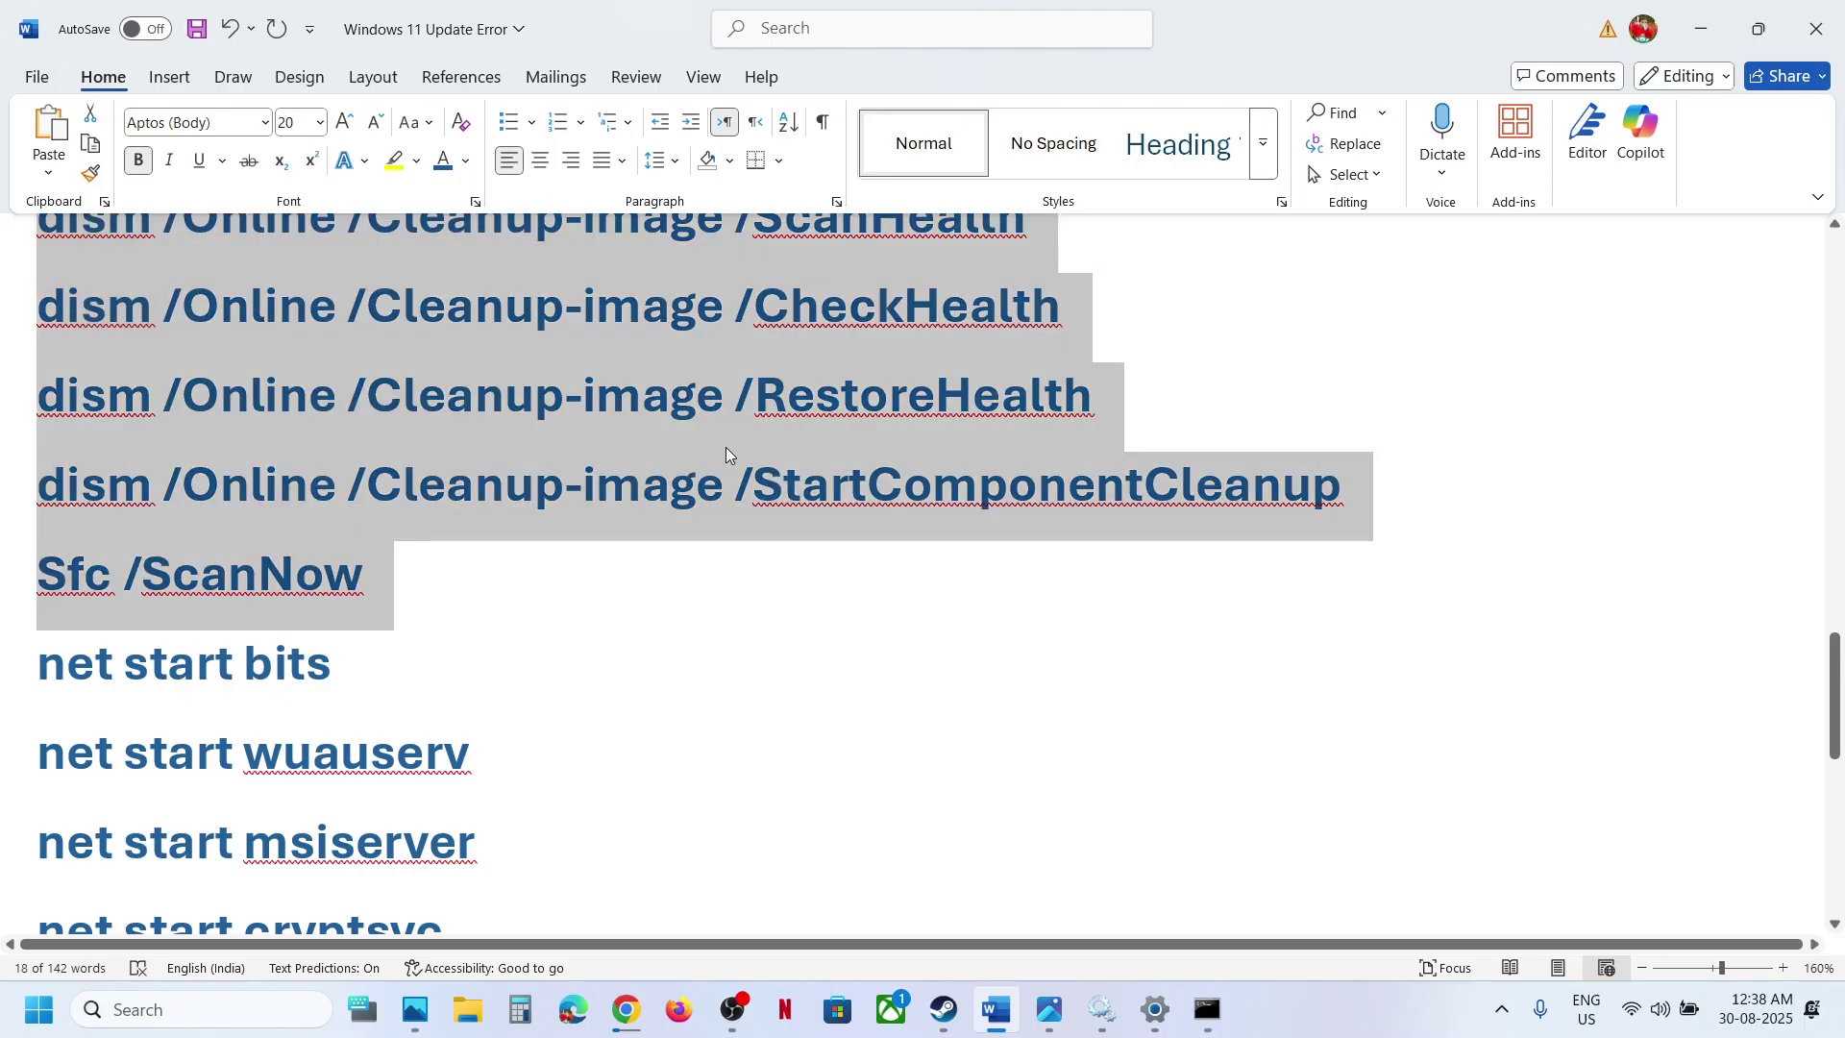
scroll(836, 511, down, 2)
scroll(836, 511, down, 2)
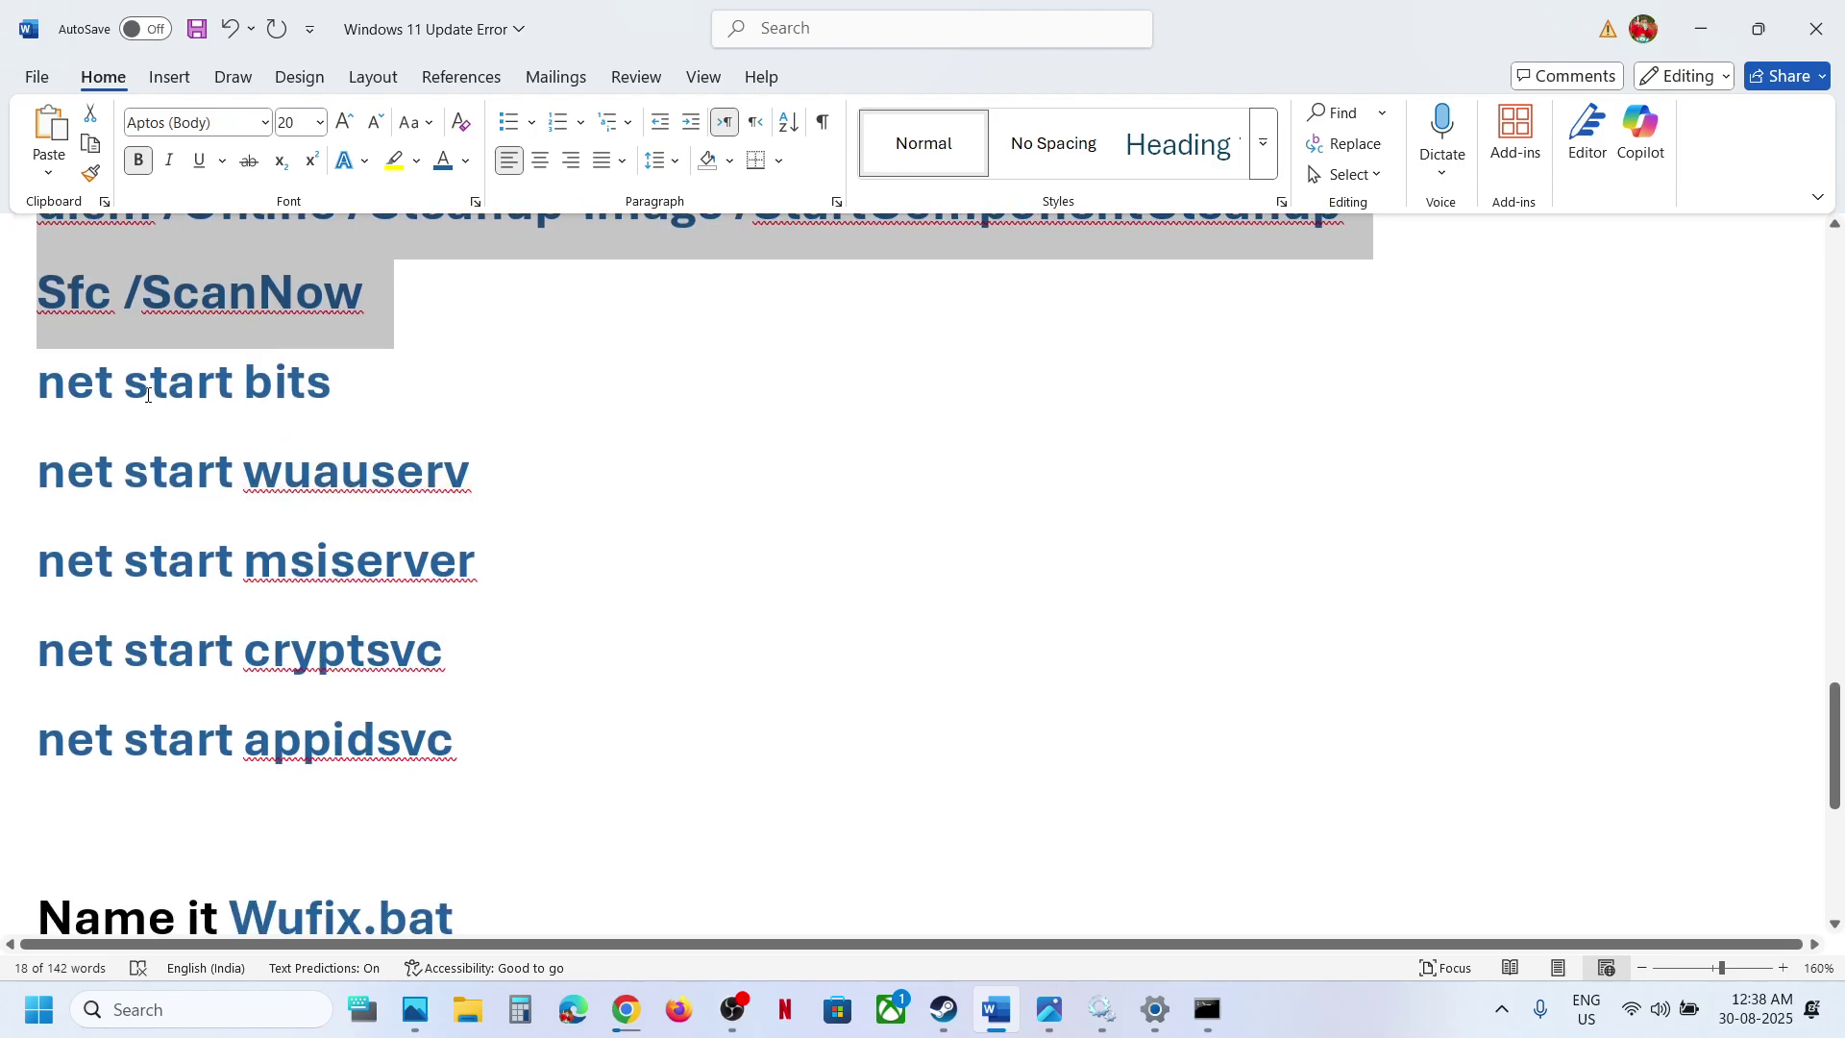
drag(134, 384, 442, 719)
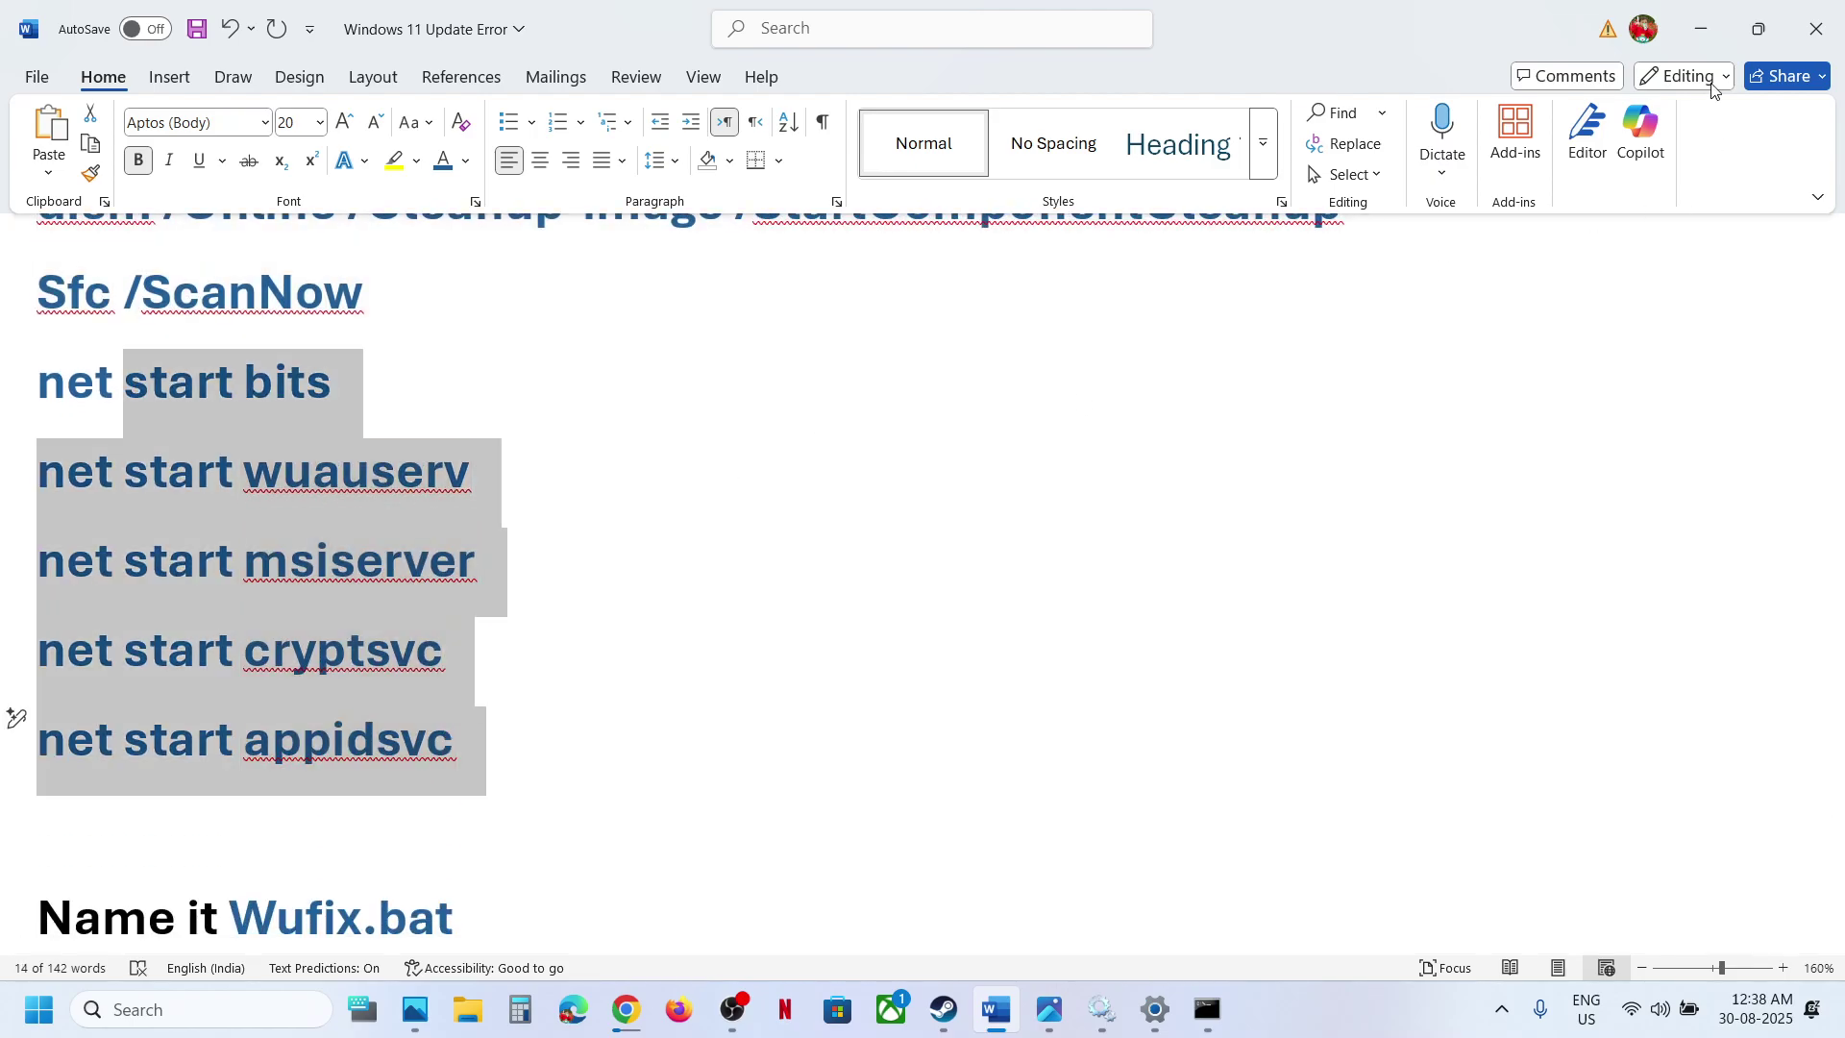
Step: Minimize Word to watch the running script's output, then bring up the Start menu
click(1702, 37)
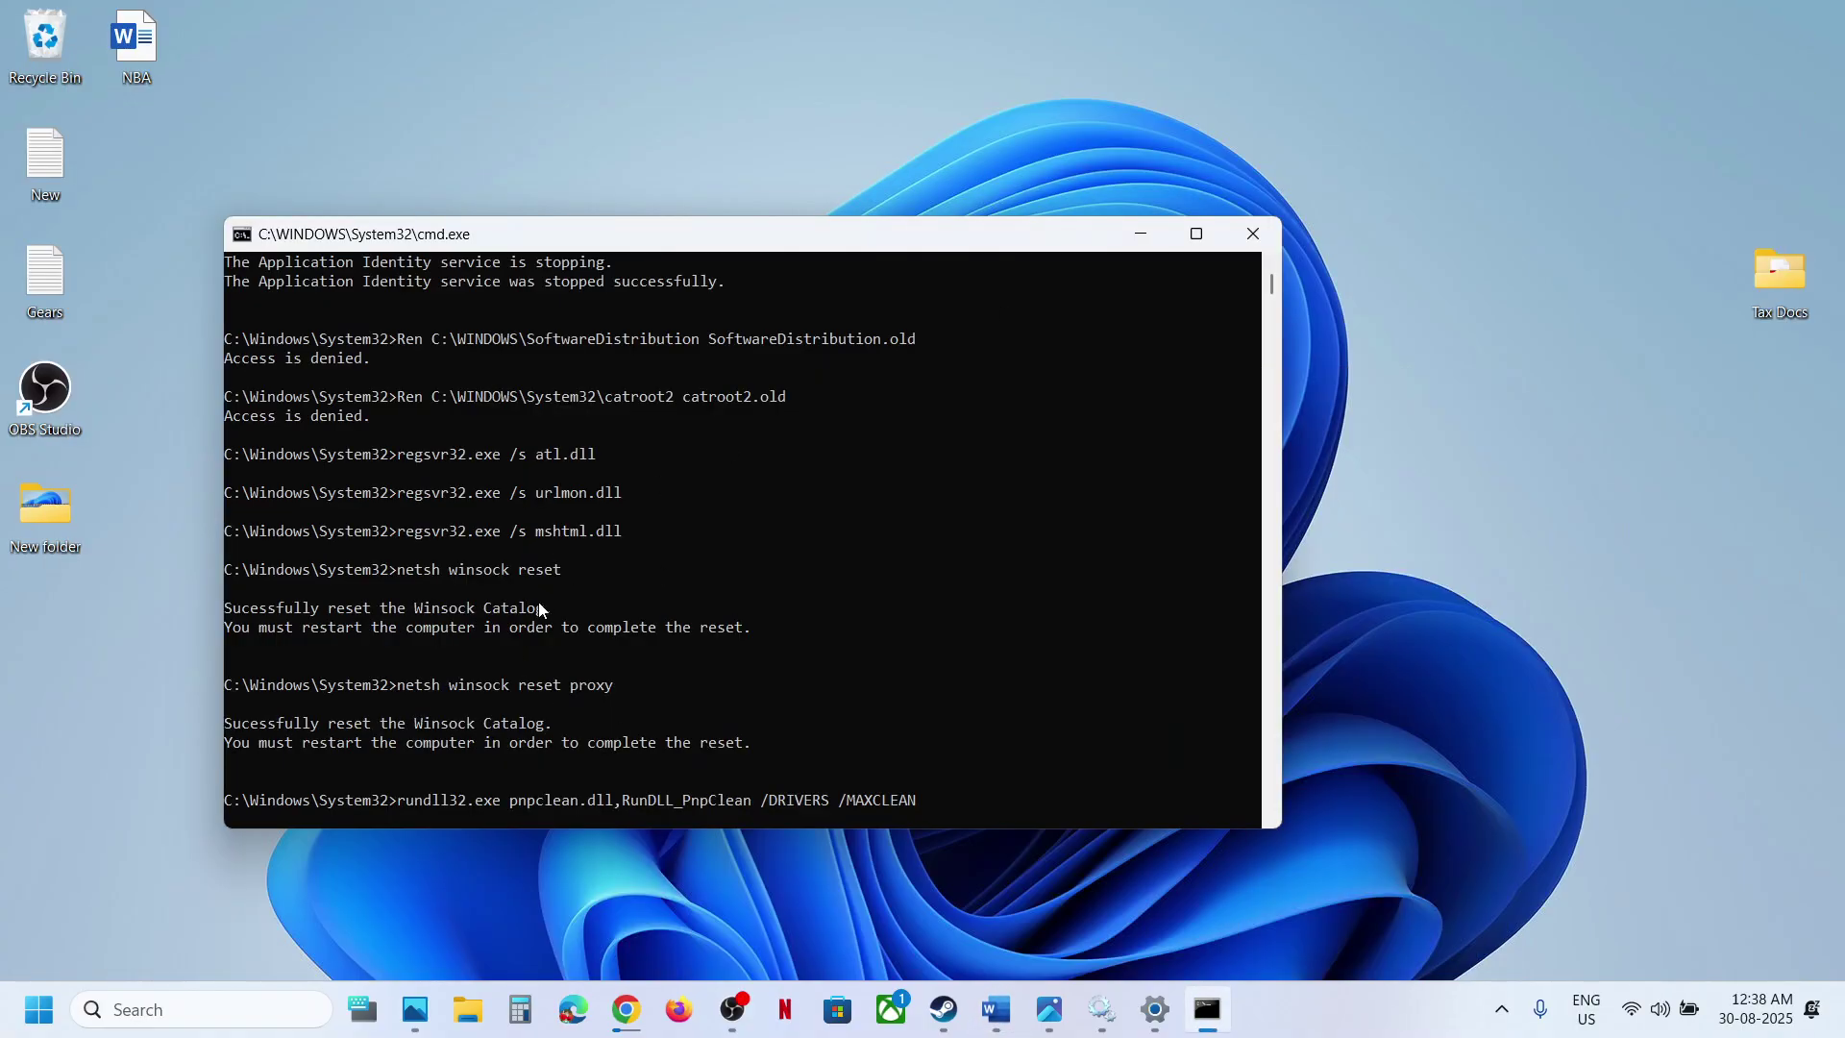
scroll(734, 584, down, 4)
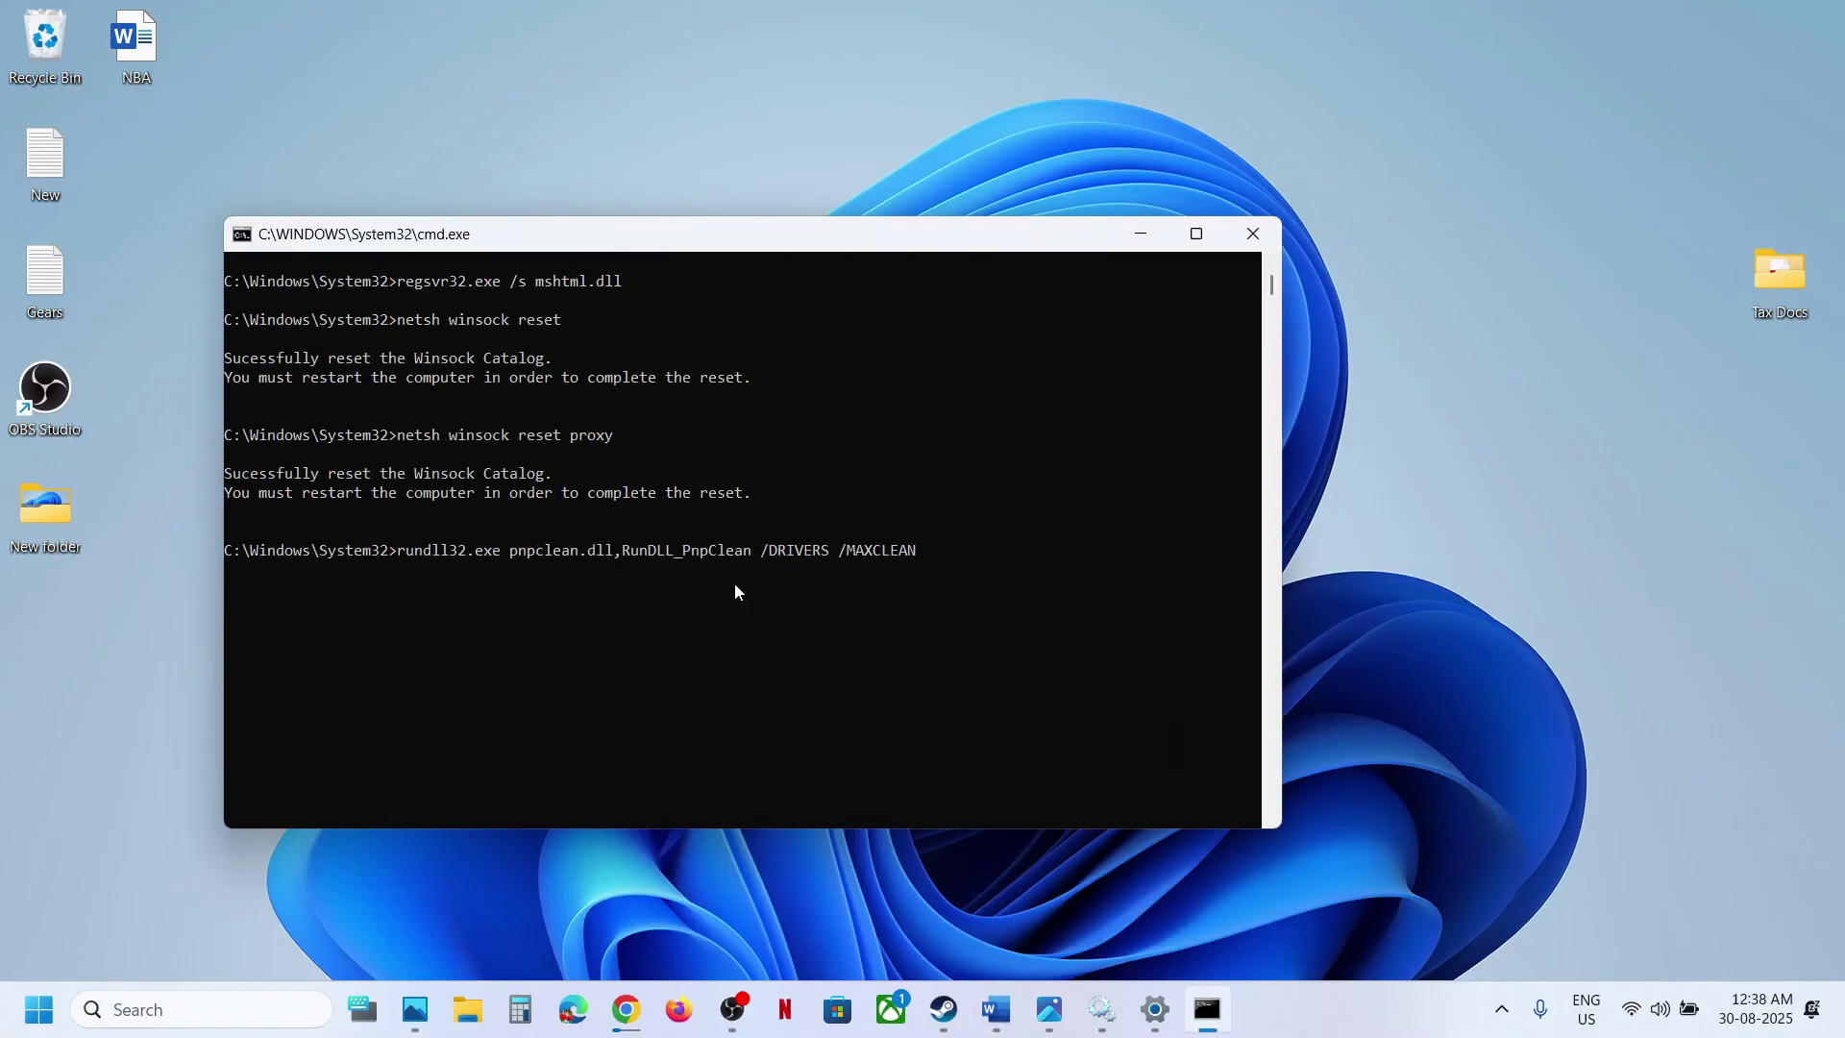
scroll(738, 591, up, 1)
scroll(738, 592, up, 2)
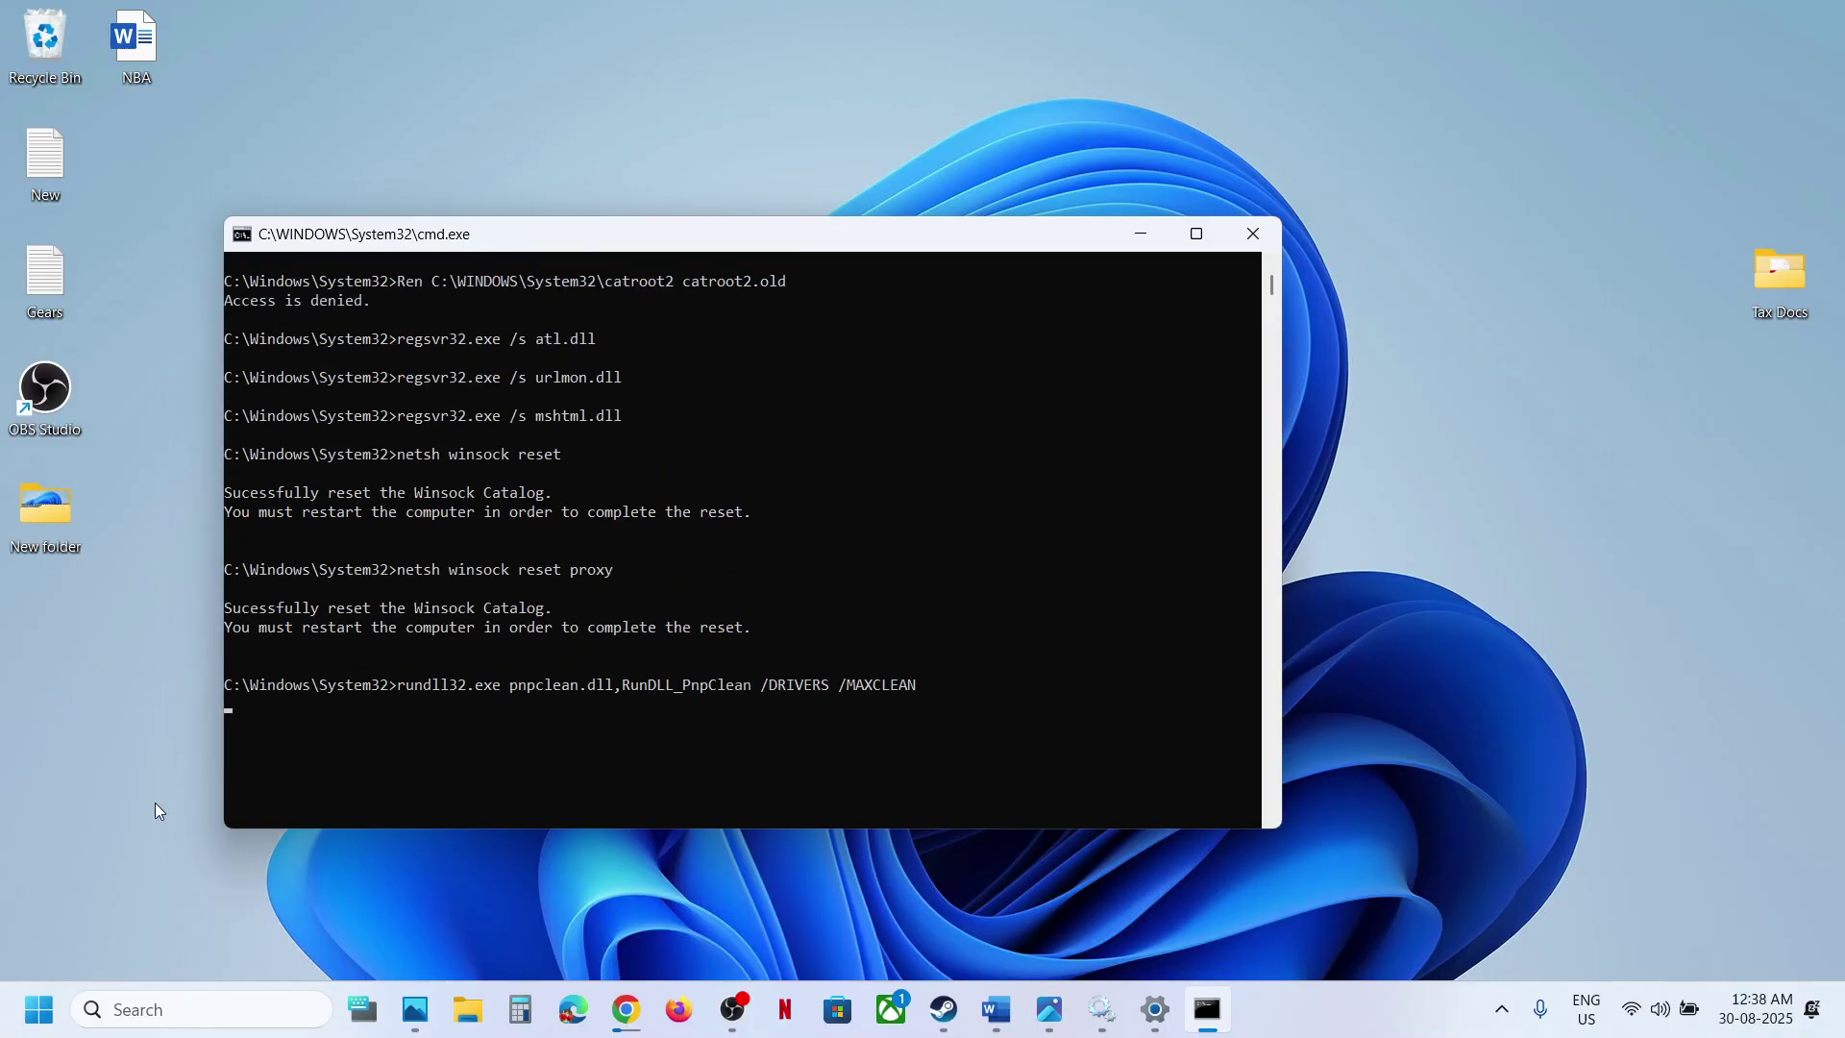
click(48, 1006)
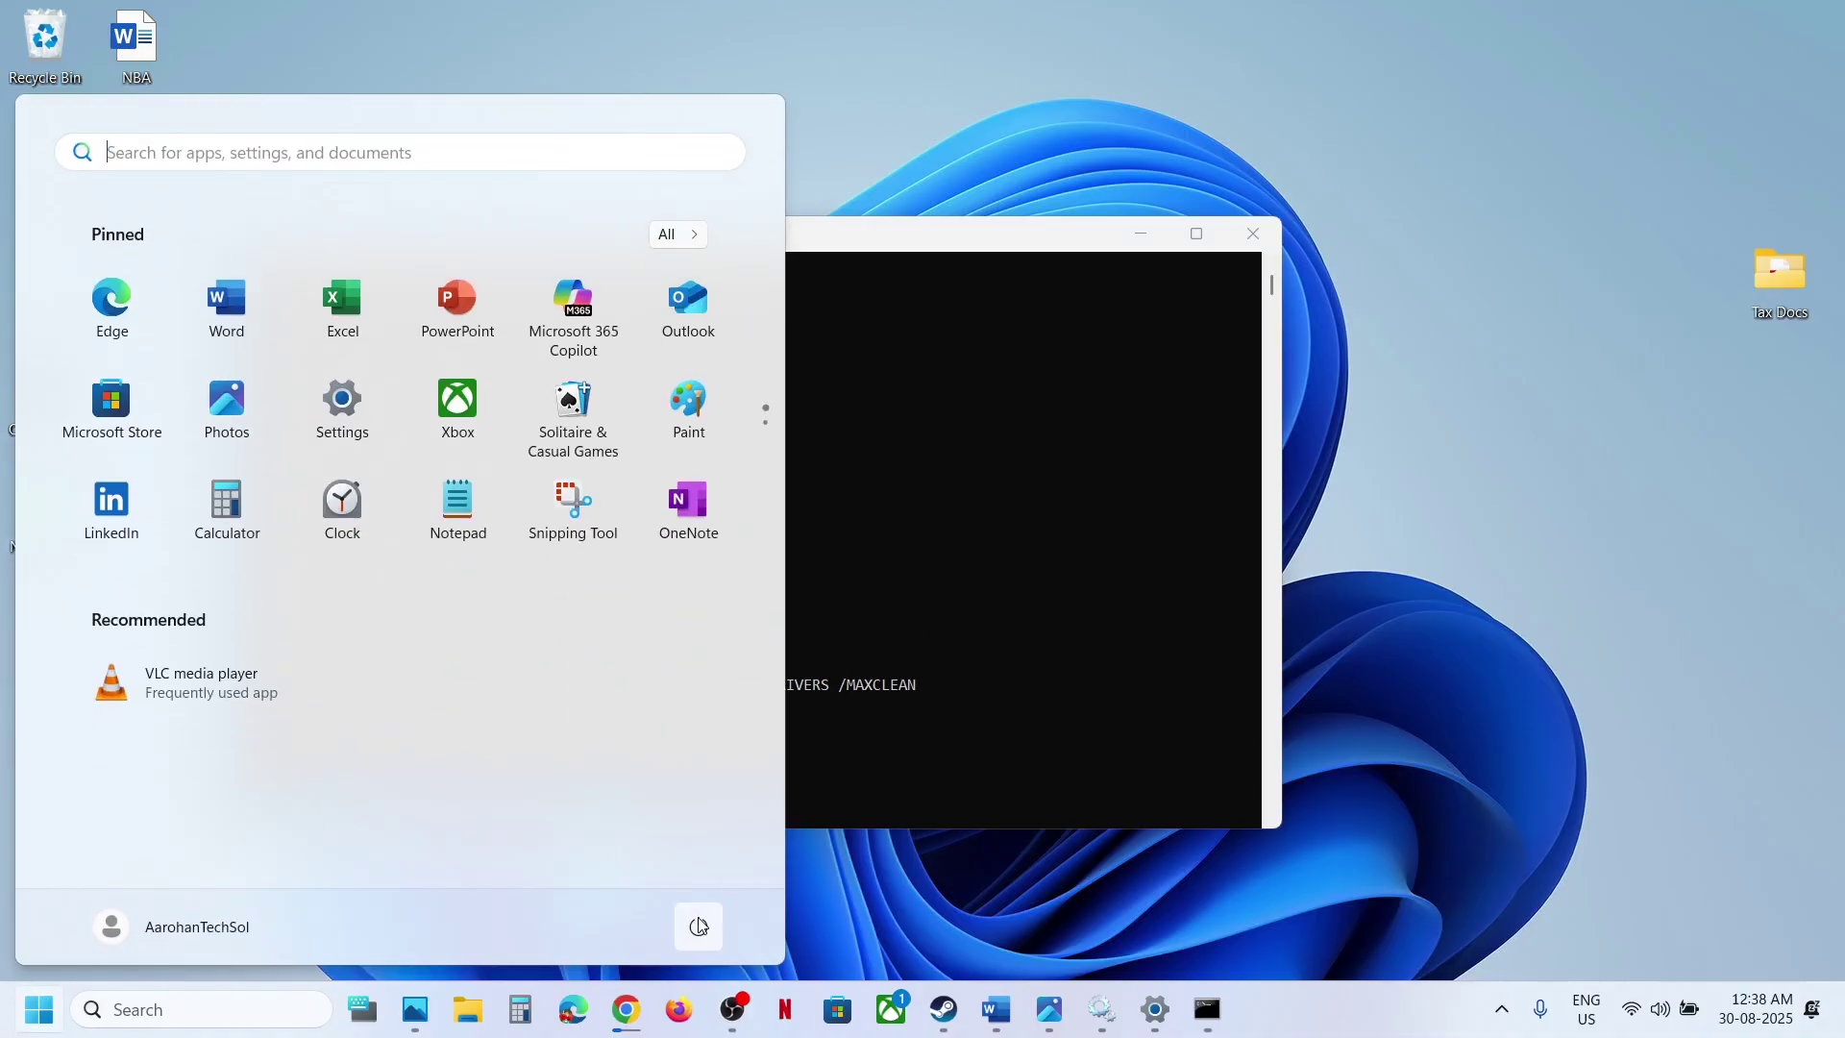
Step: Select the Windows 11 download link under Step 6, Use Media Creation Tool, then switch to Chrome
click(699, 925)
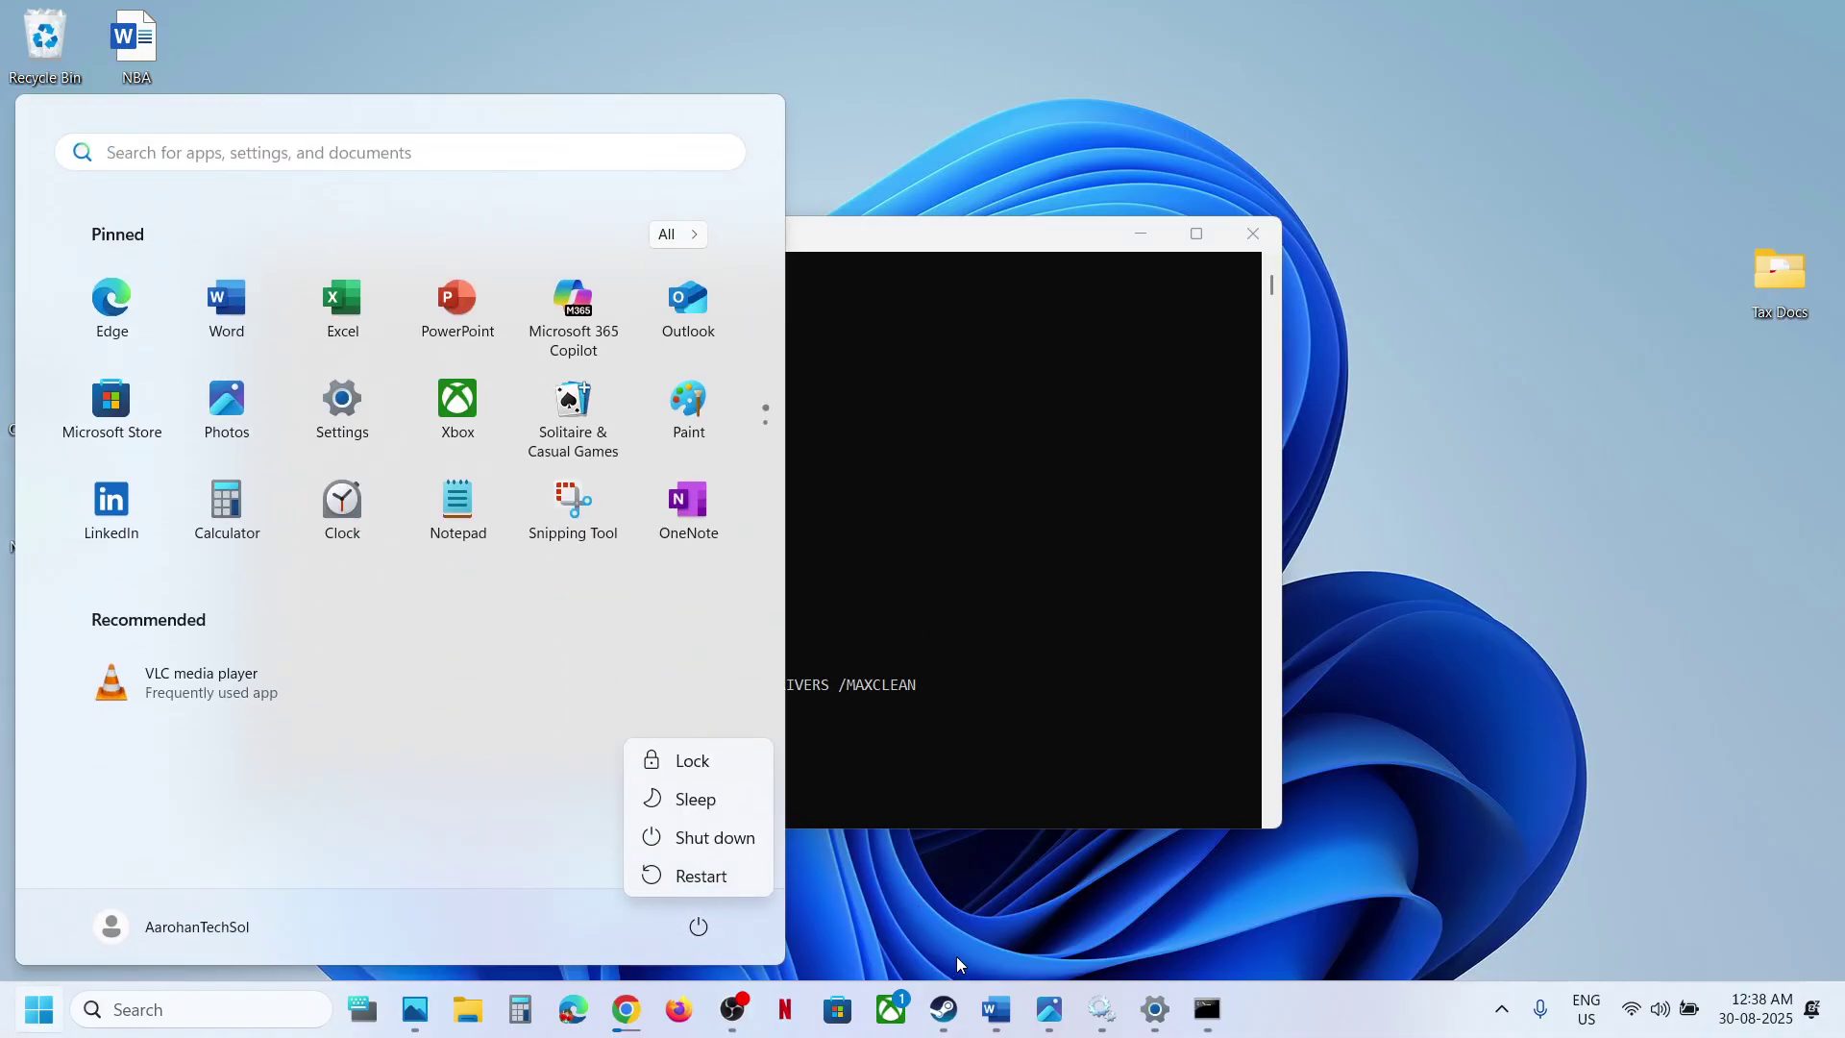
click(996, 1009)
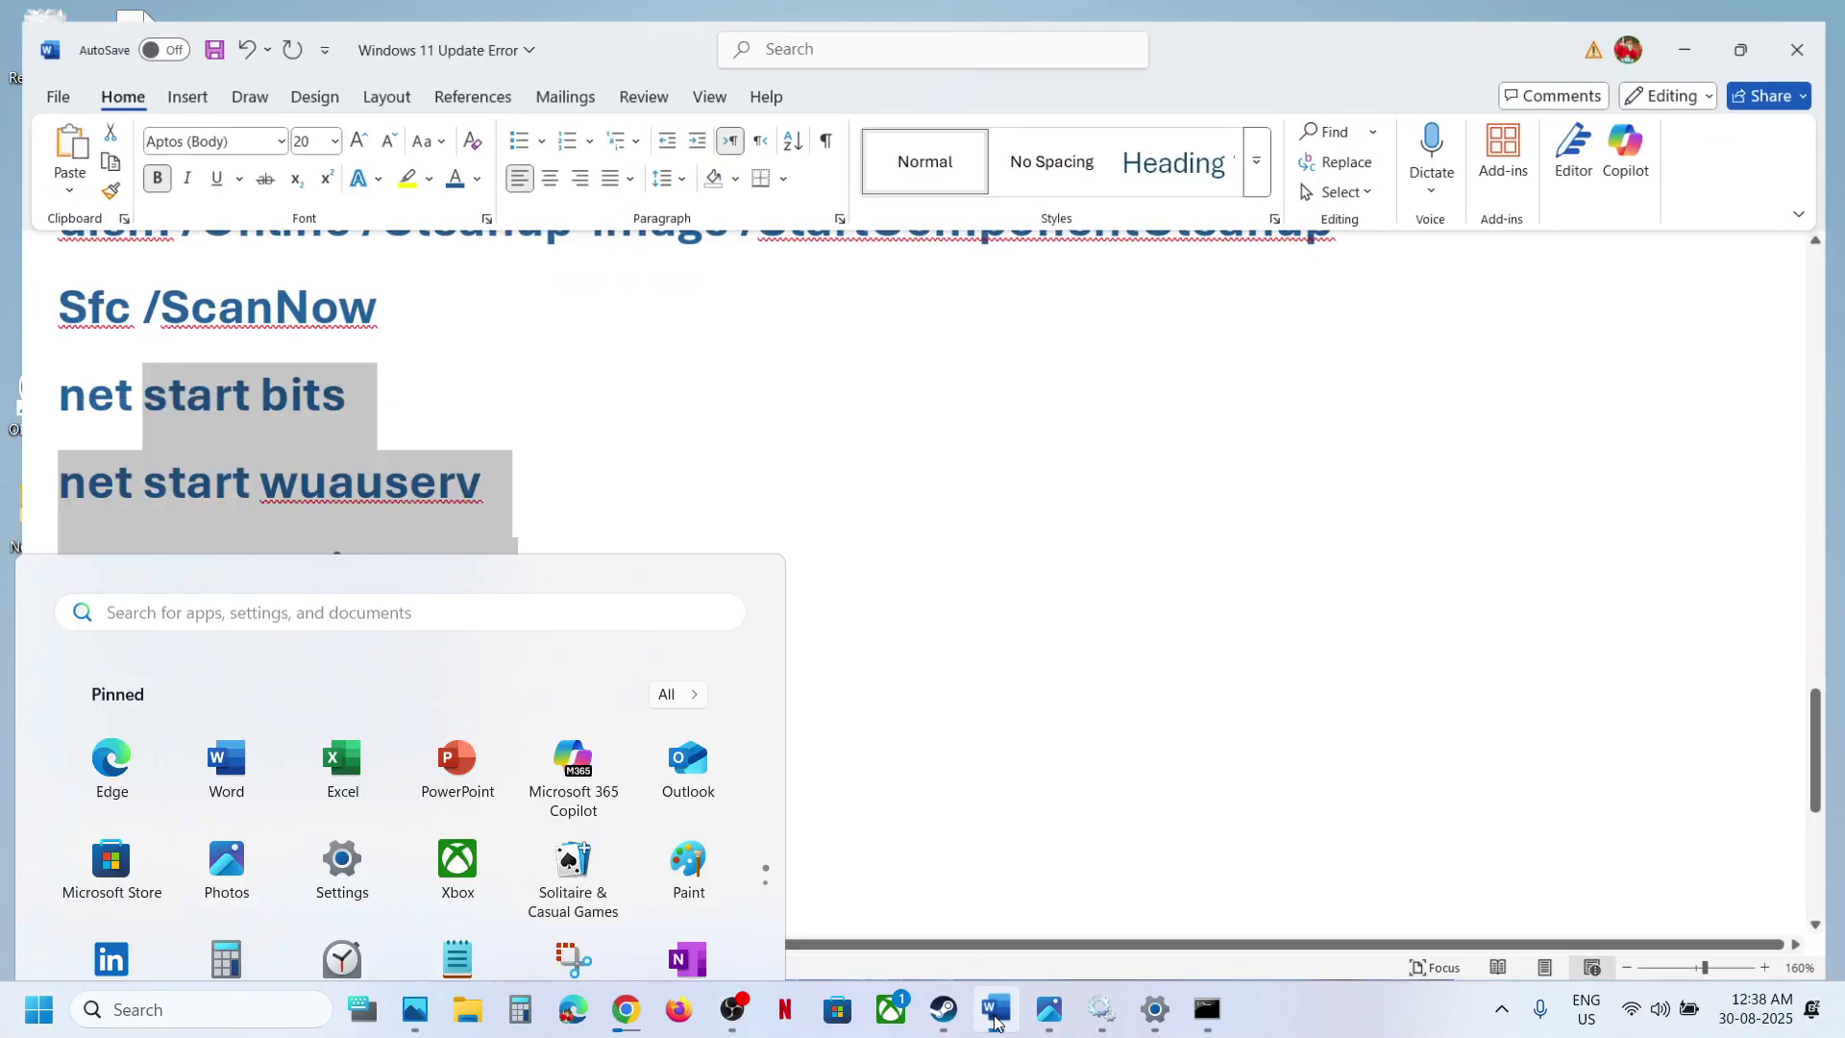
scroll(596, 577, down, 3)
scroll(597, 573, down, 3)
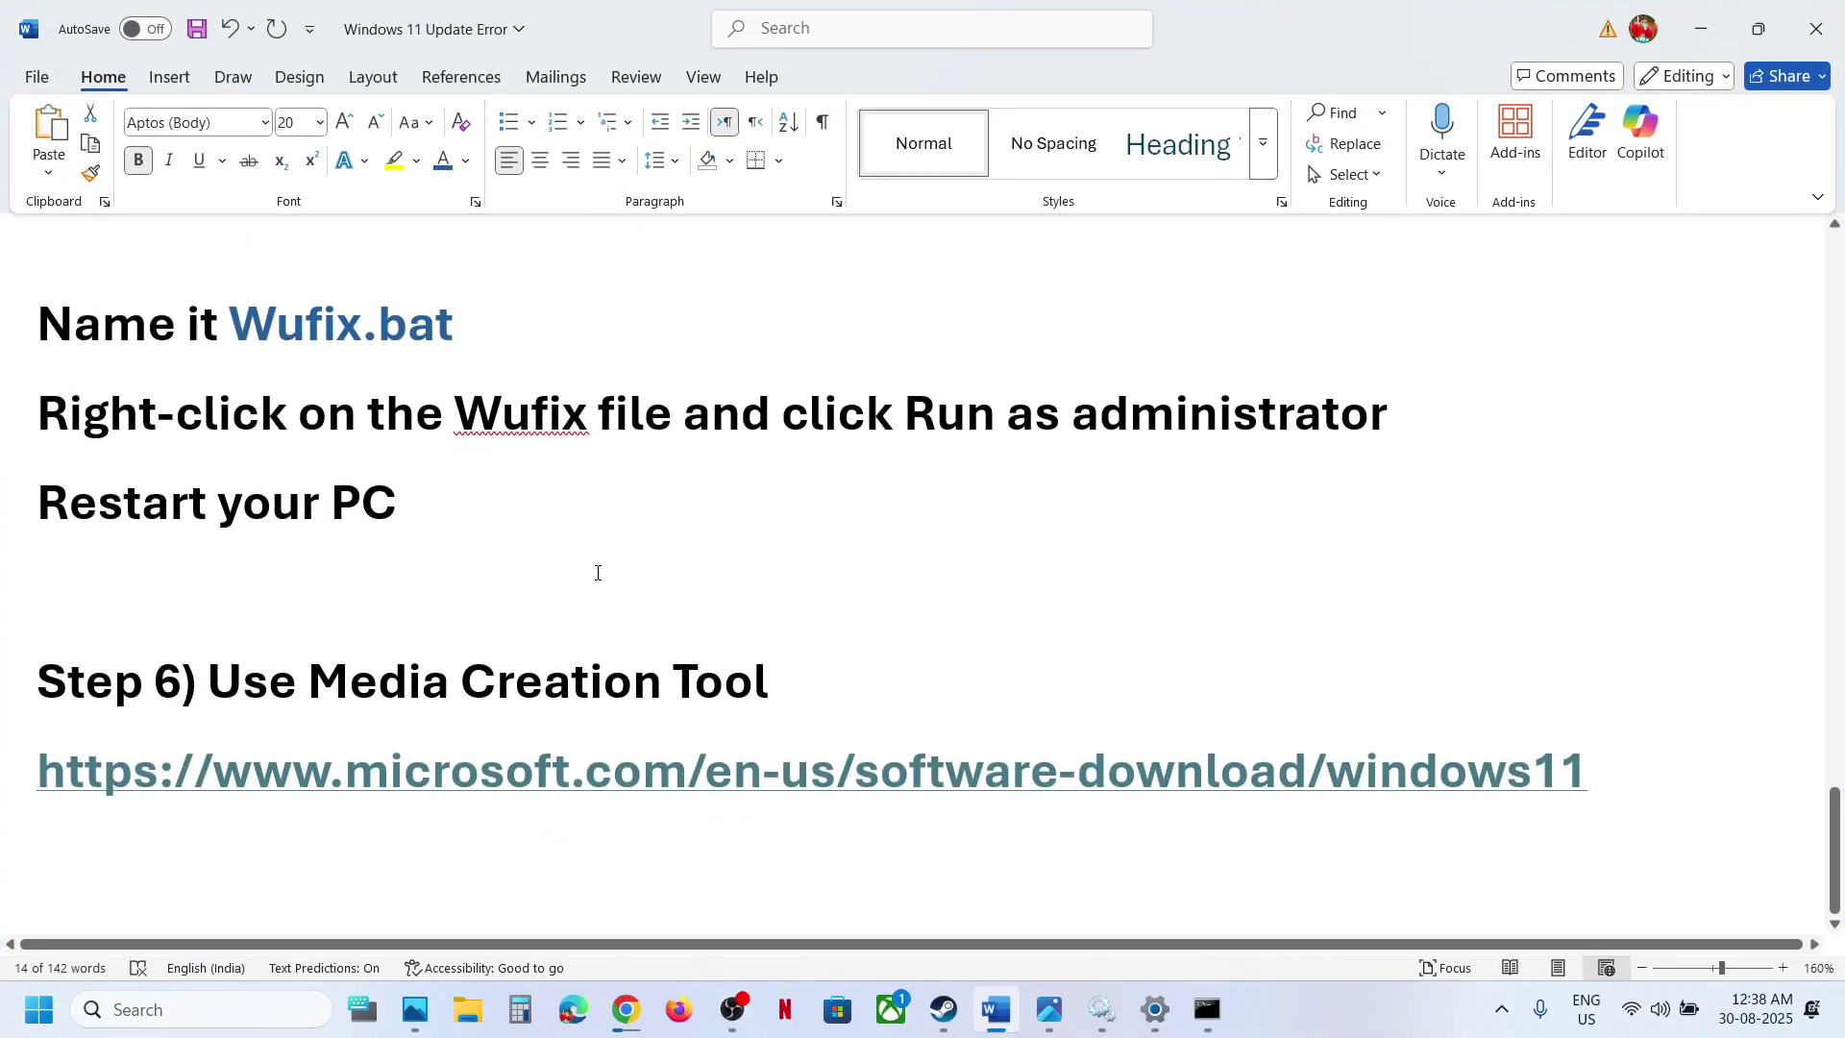
triple_click(997, 775)
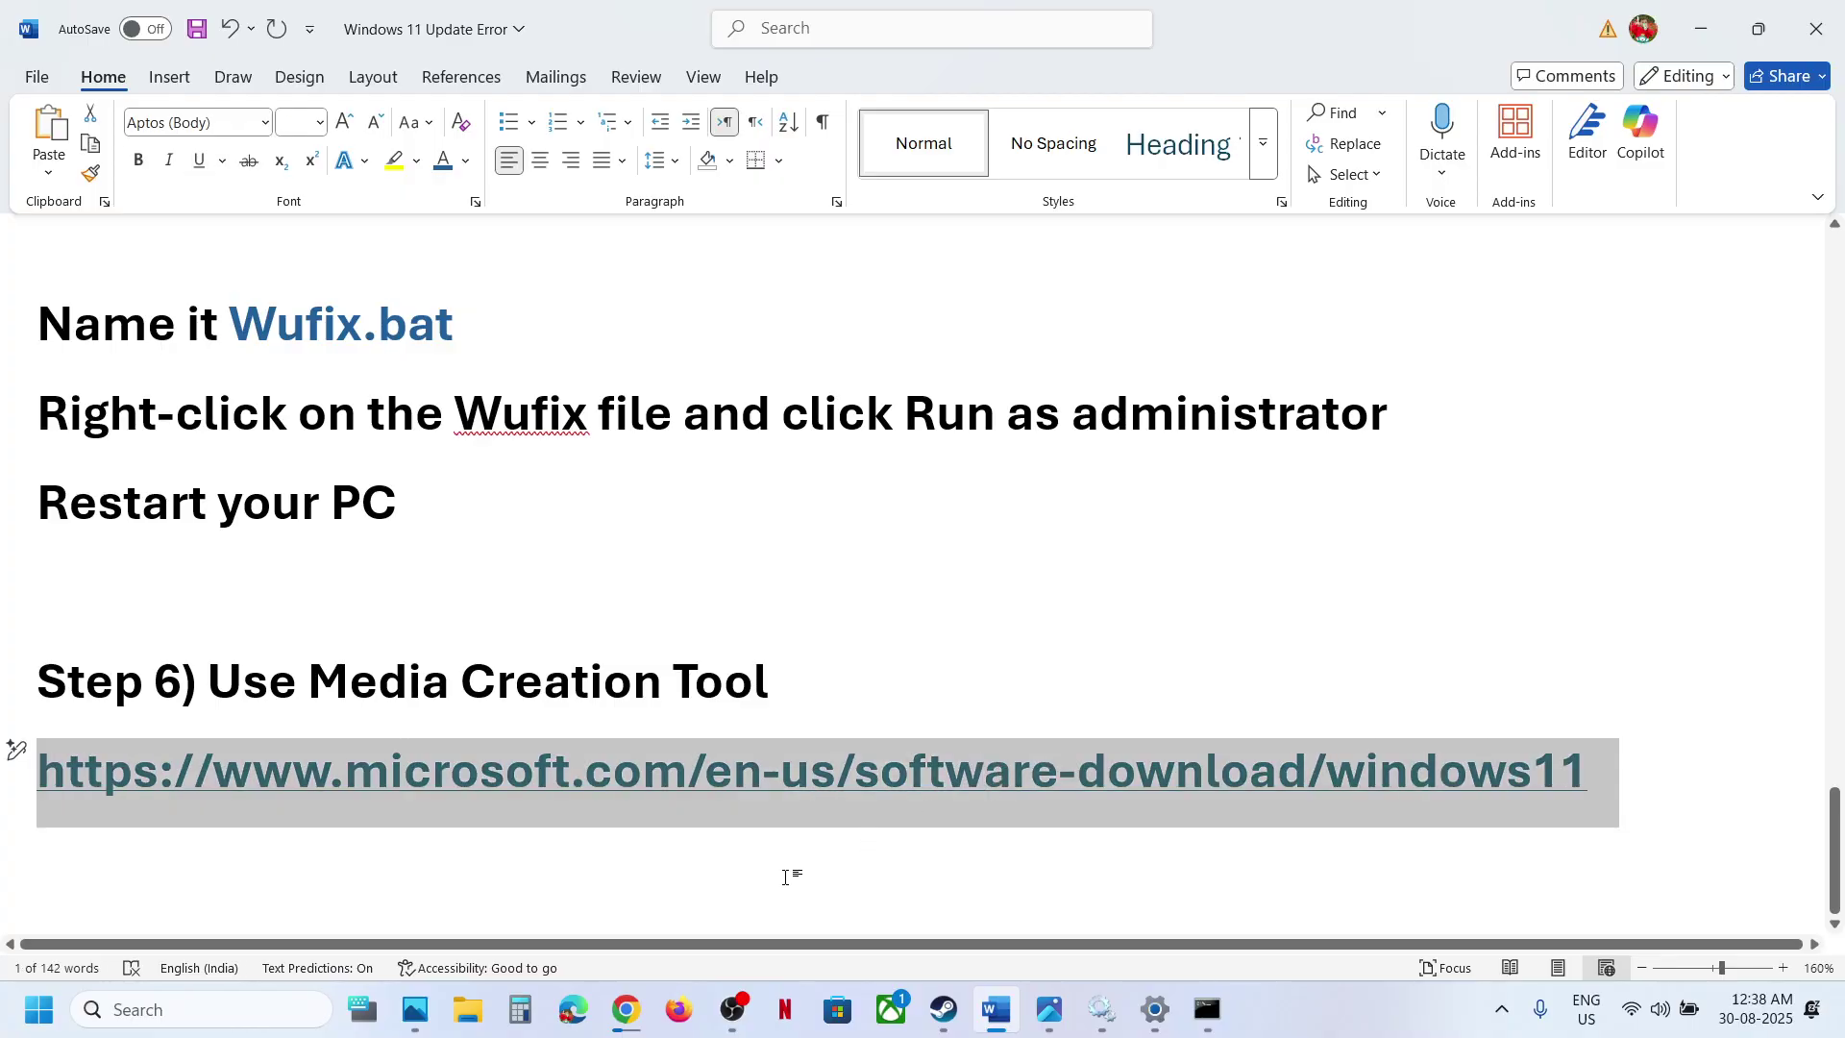
mouse_move(618, 1026)
click(551, 891)
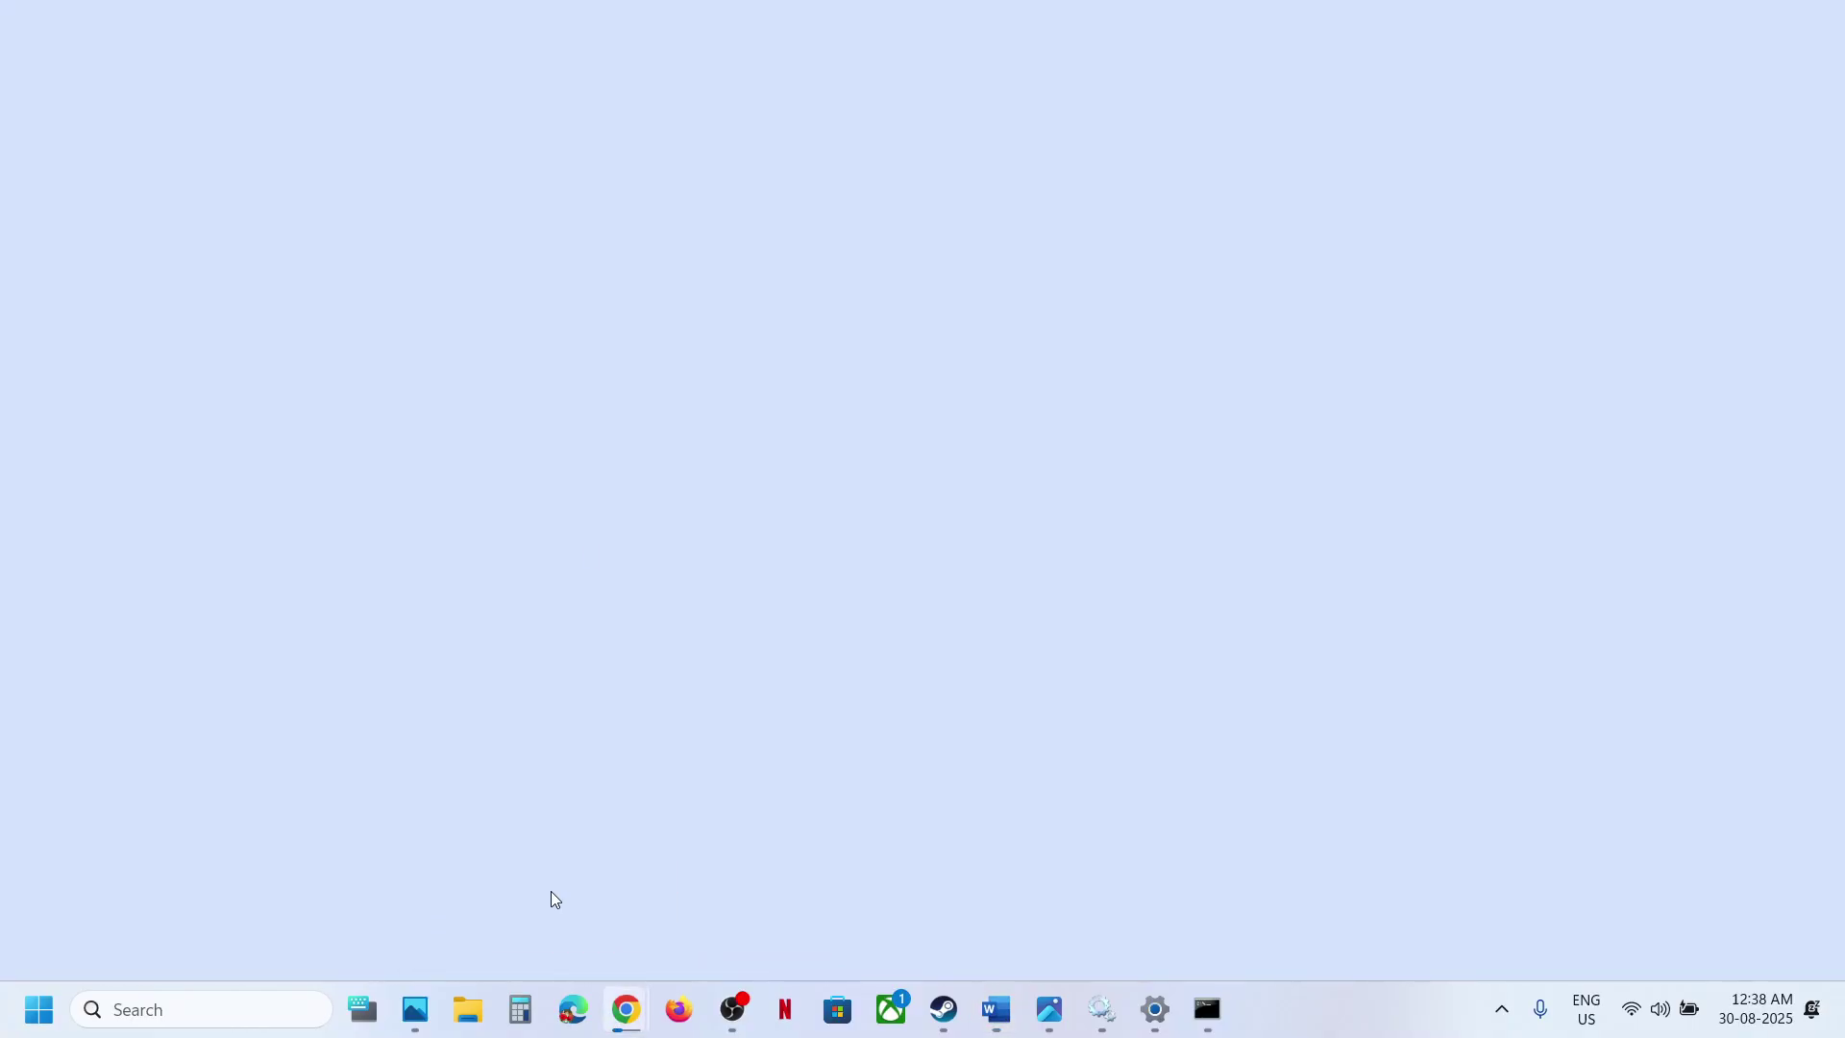
Step: Load the pasted Windows 11 download page in a new Chrome tab
click(351, 24)
text(microsoft.com/en-us/software-download/windows11)
key(Return)
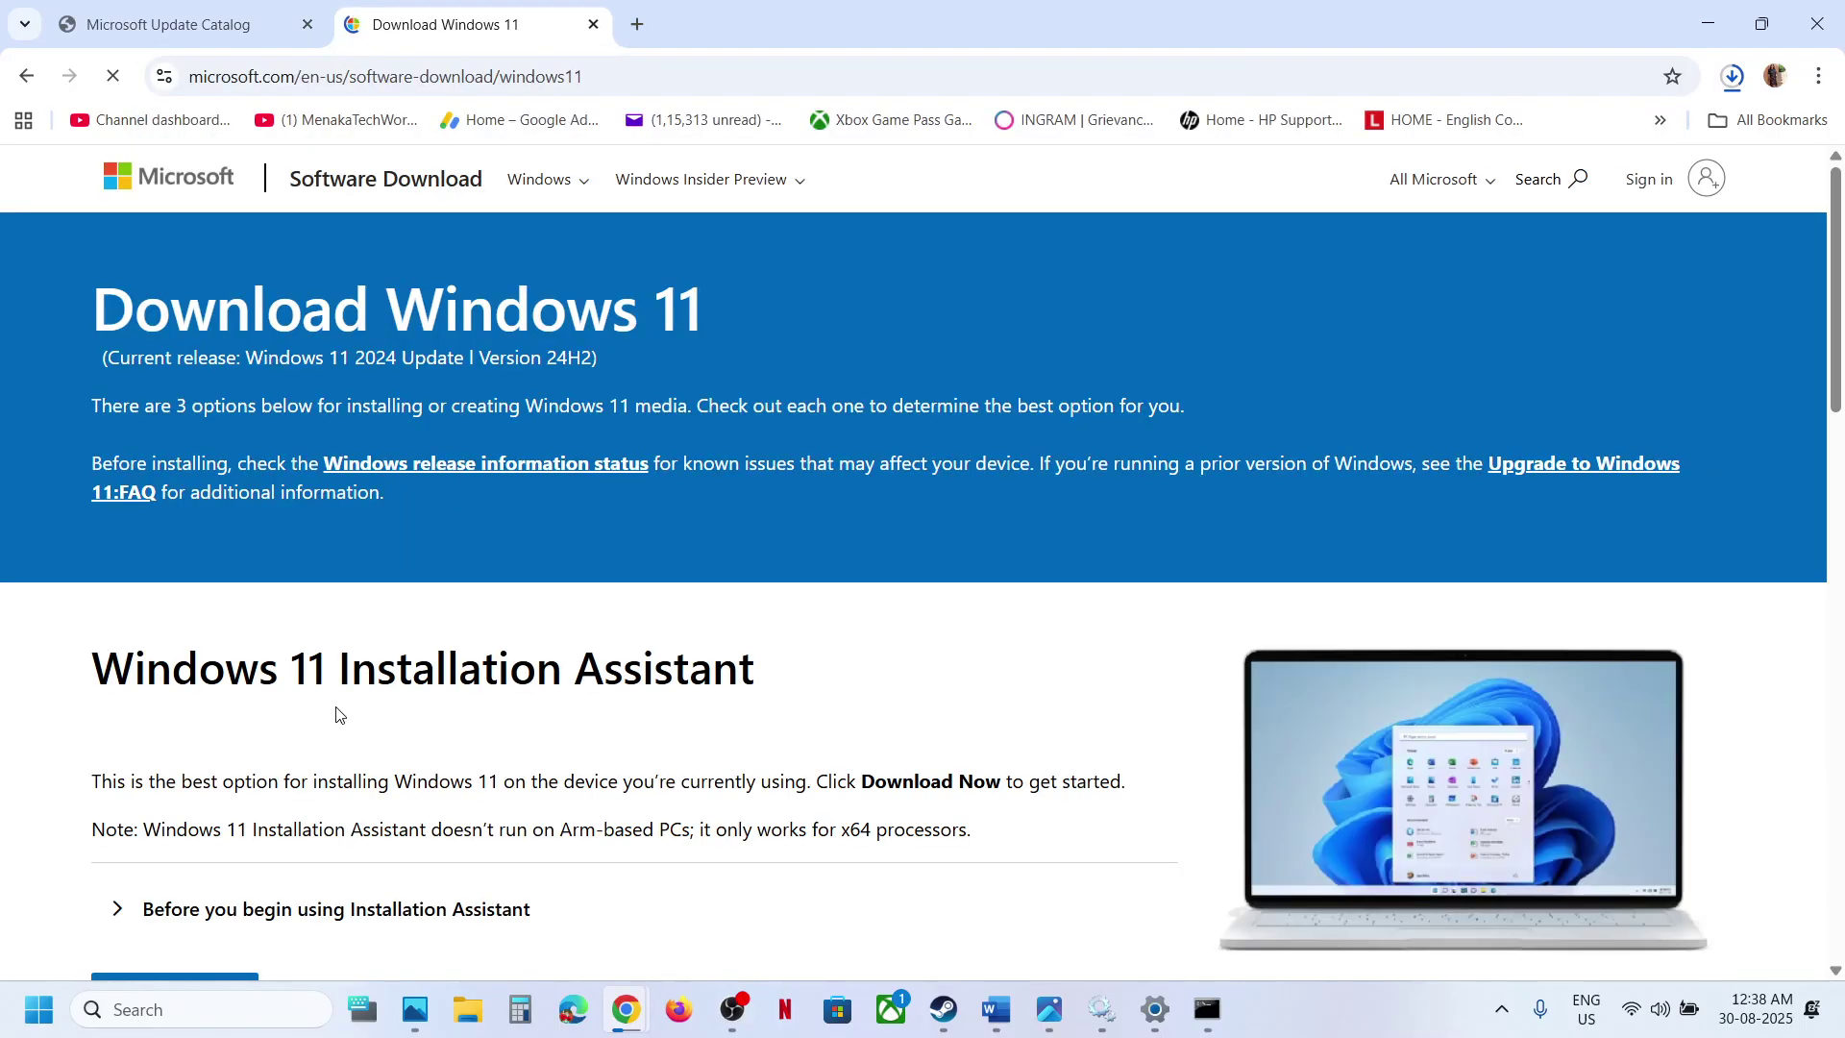
Step: Download mediacreationtool.exe, check its progress, then switch to the Photos setup screenshots
scroll(339, 714, down, 7)
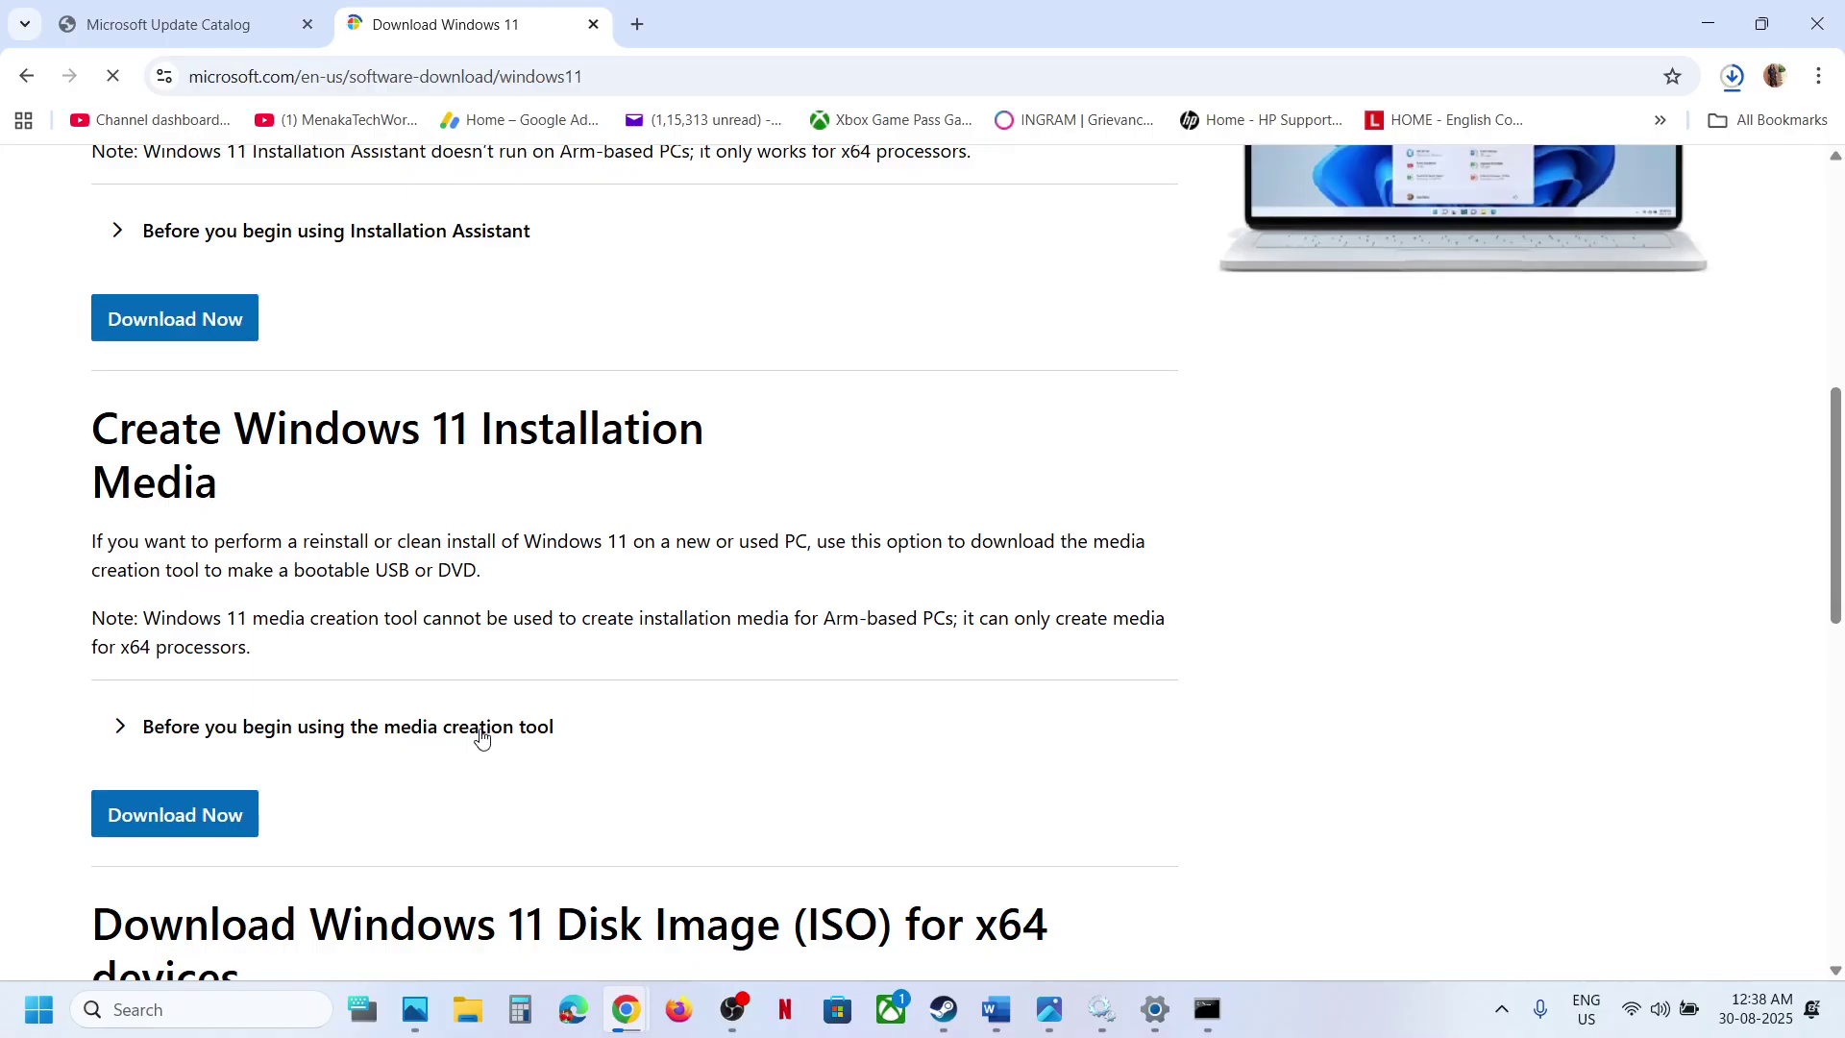
click(153, 817)
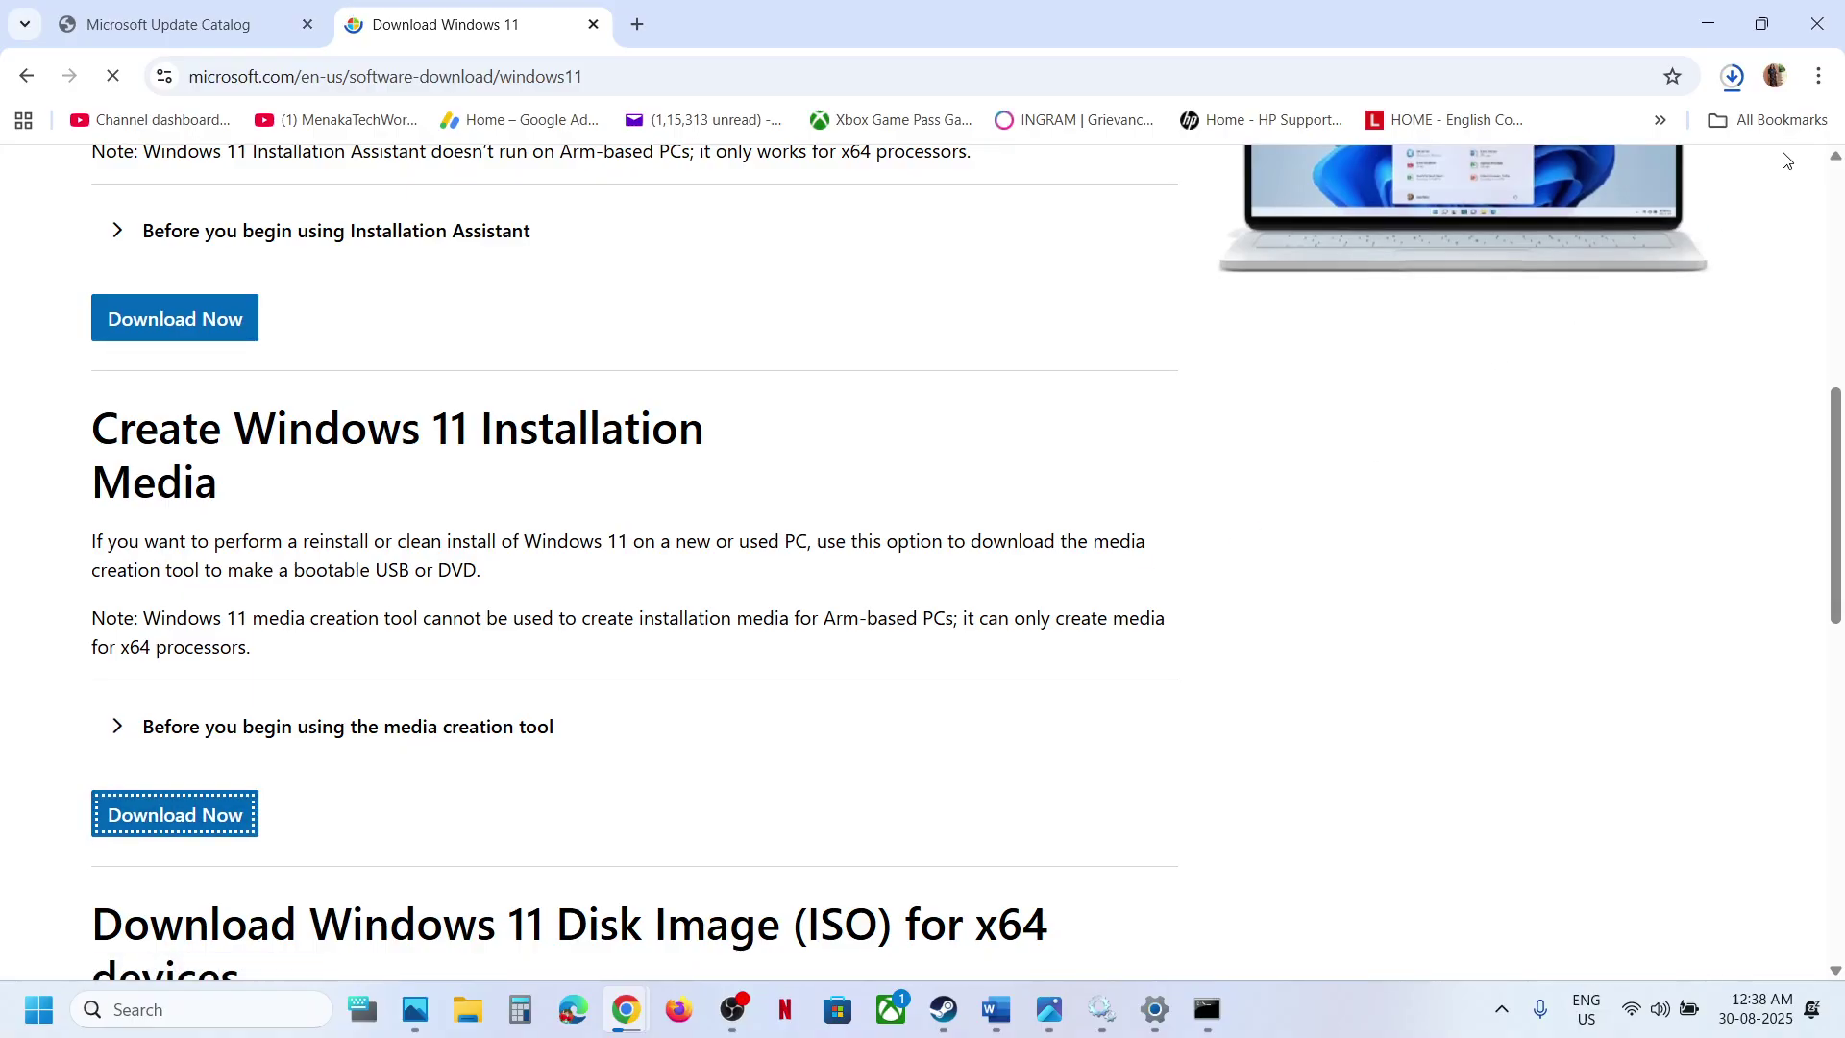
click(1735, 85)
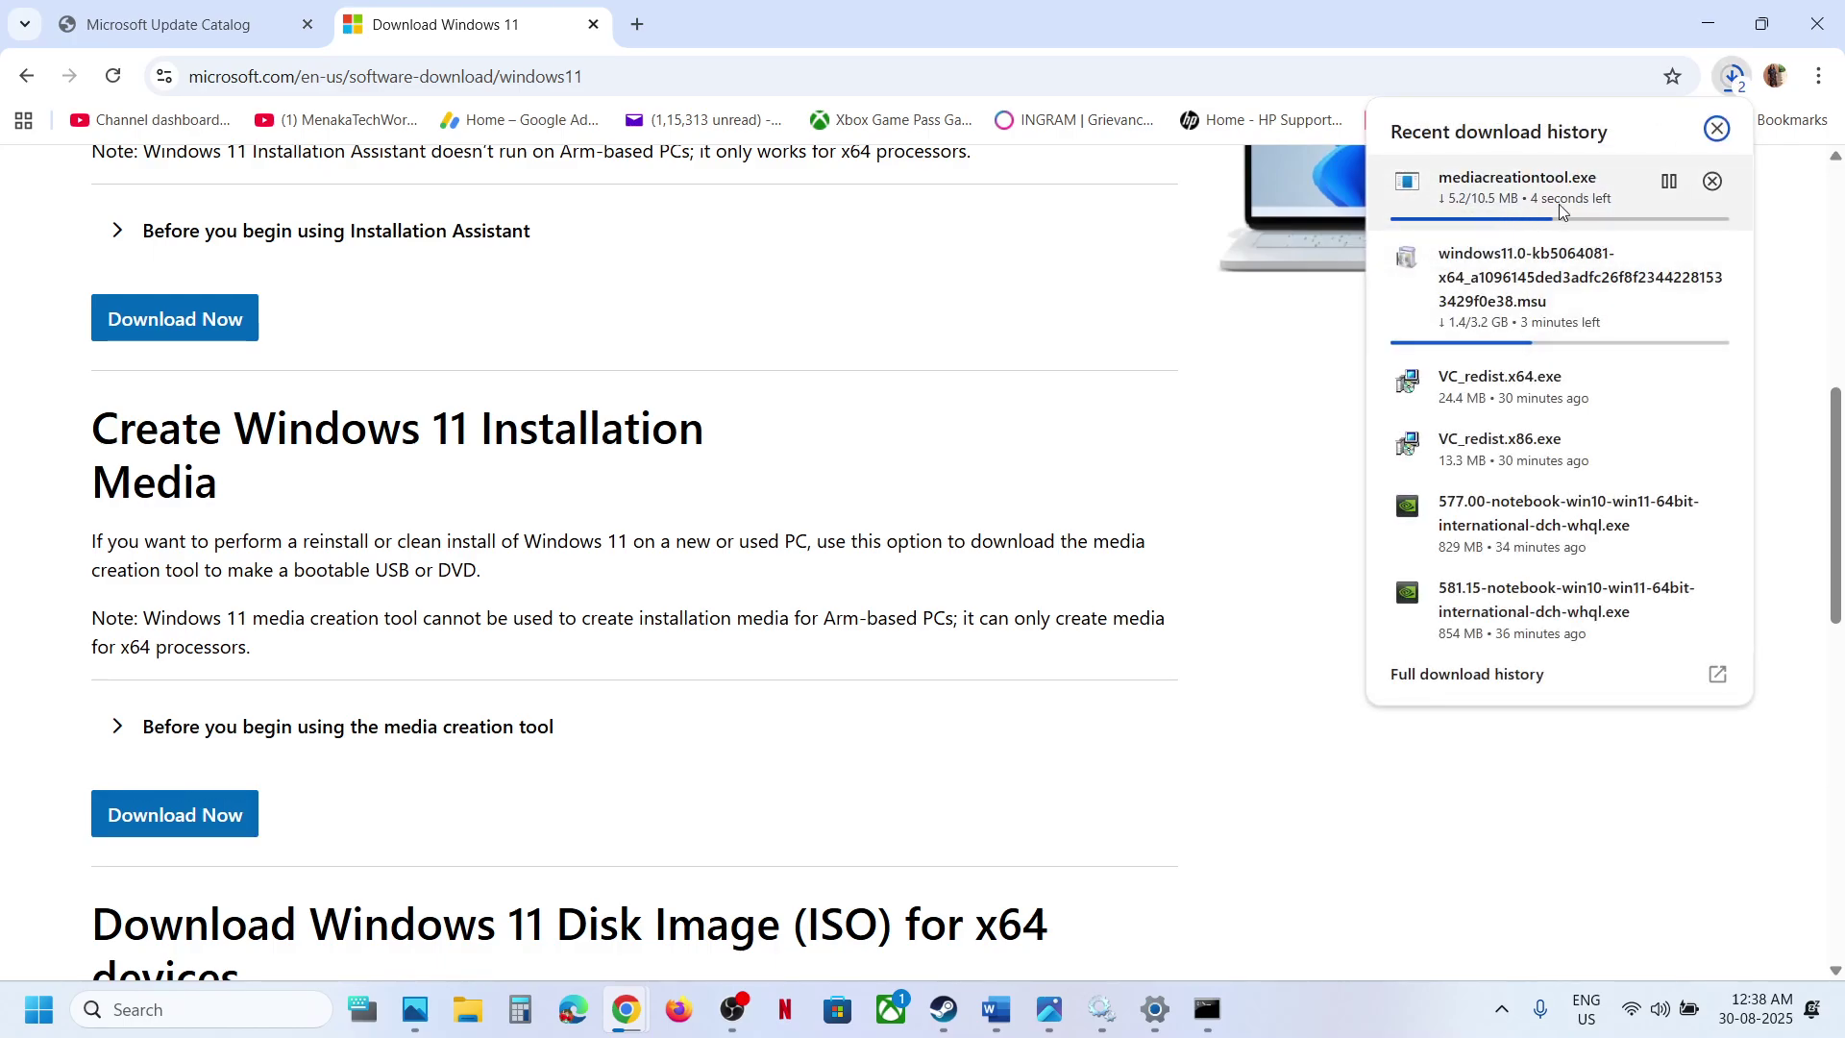
click(1212, 838)
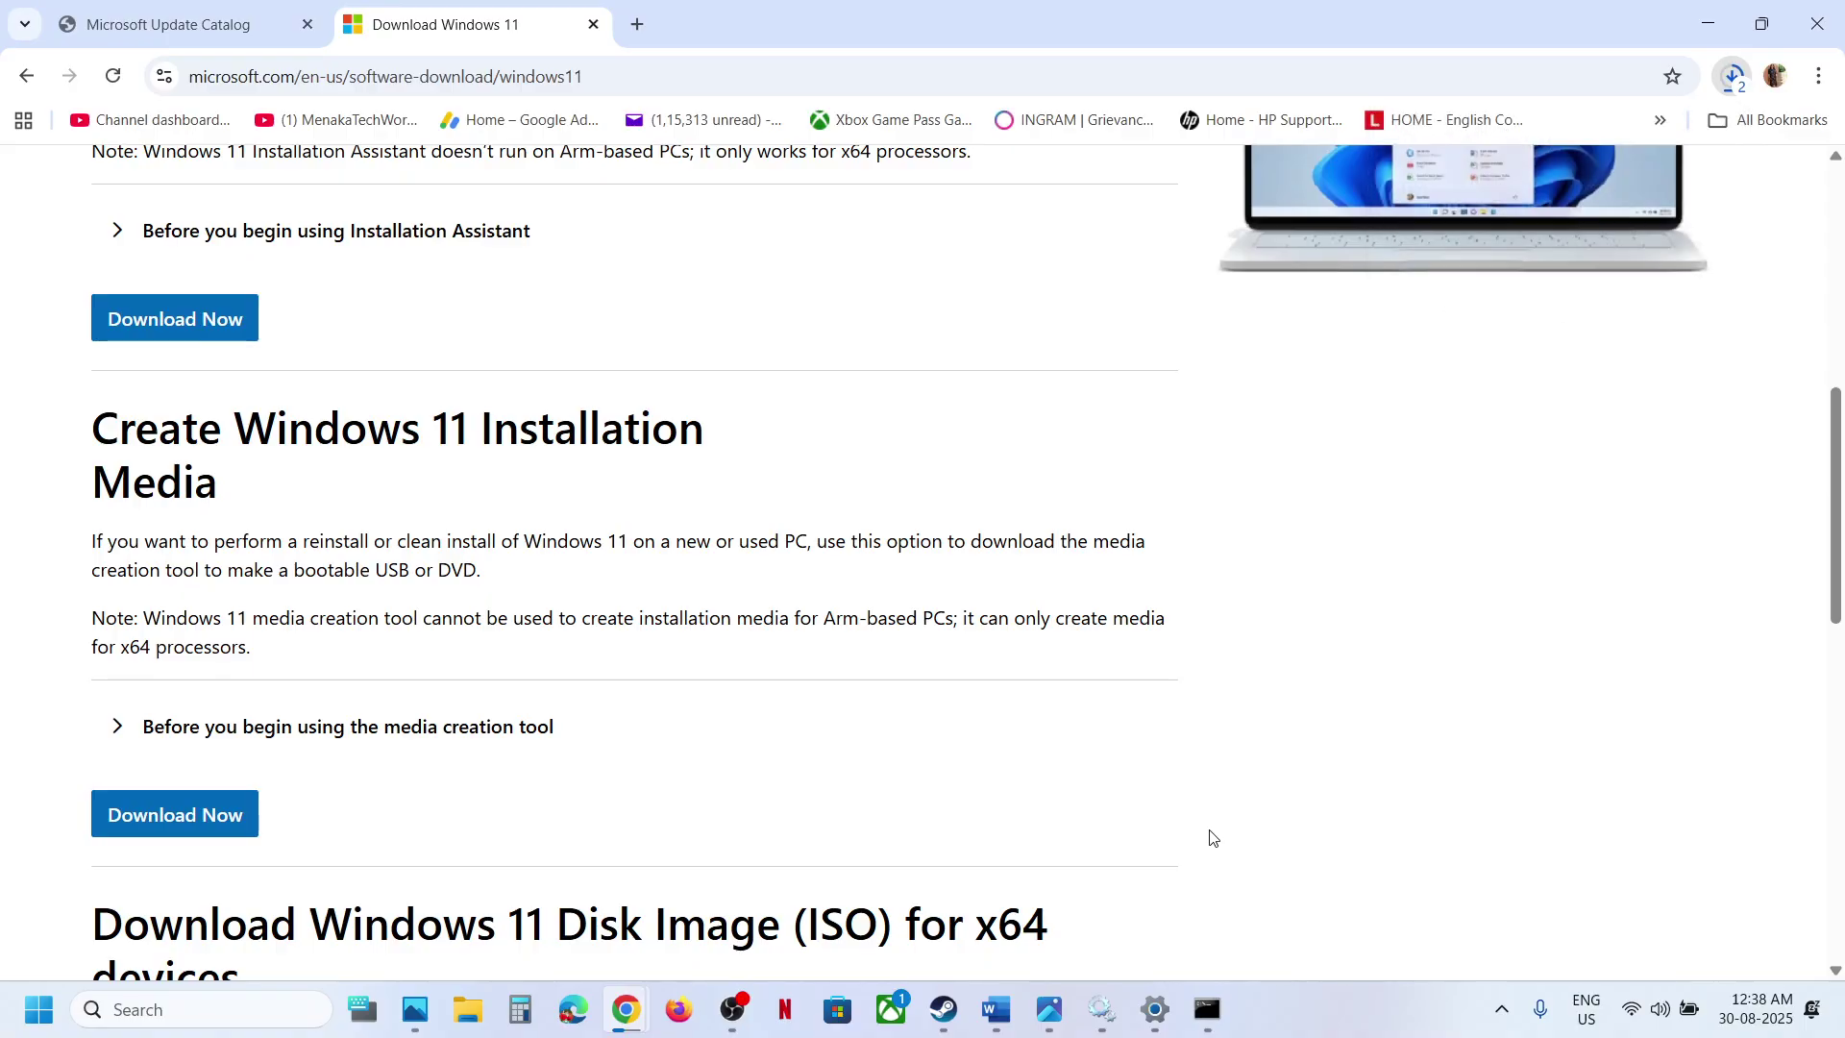
mouse_move(1049, 1009)
click(1068, 725)
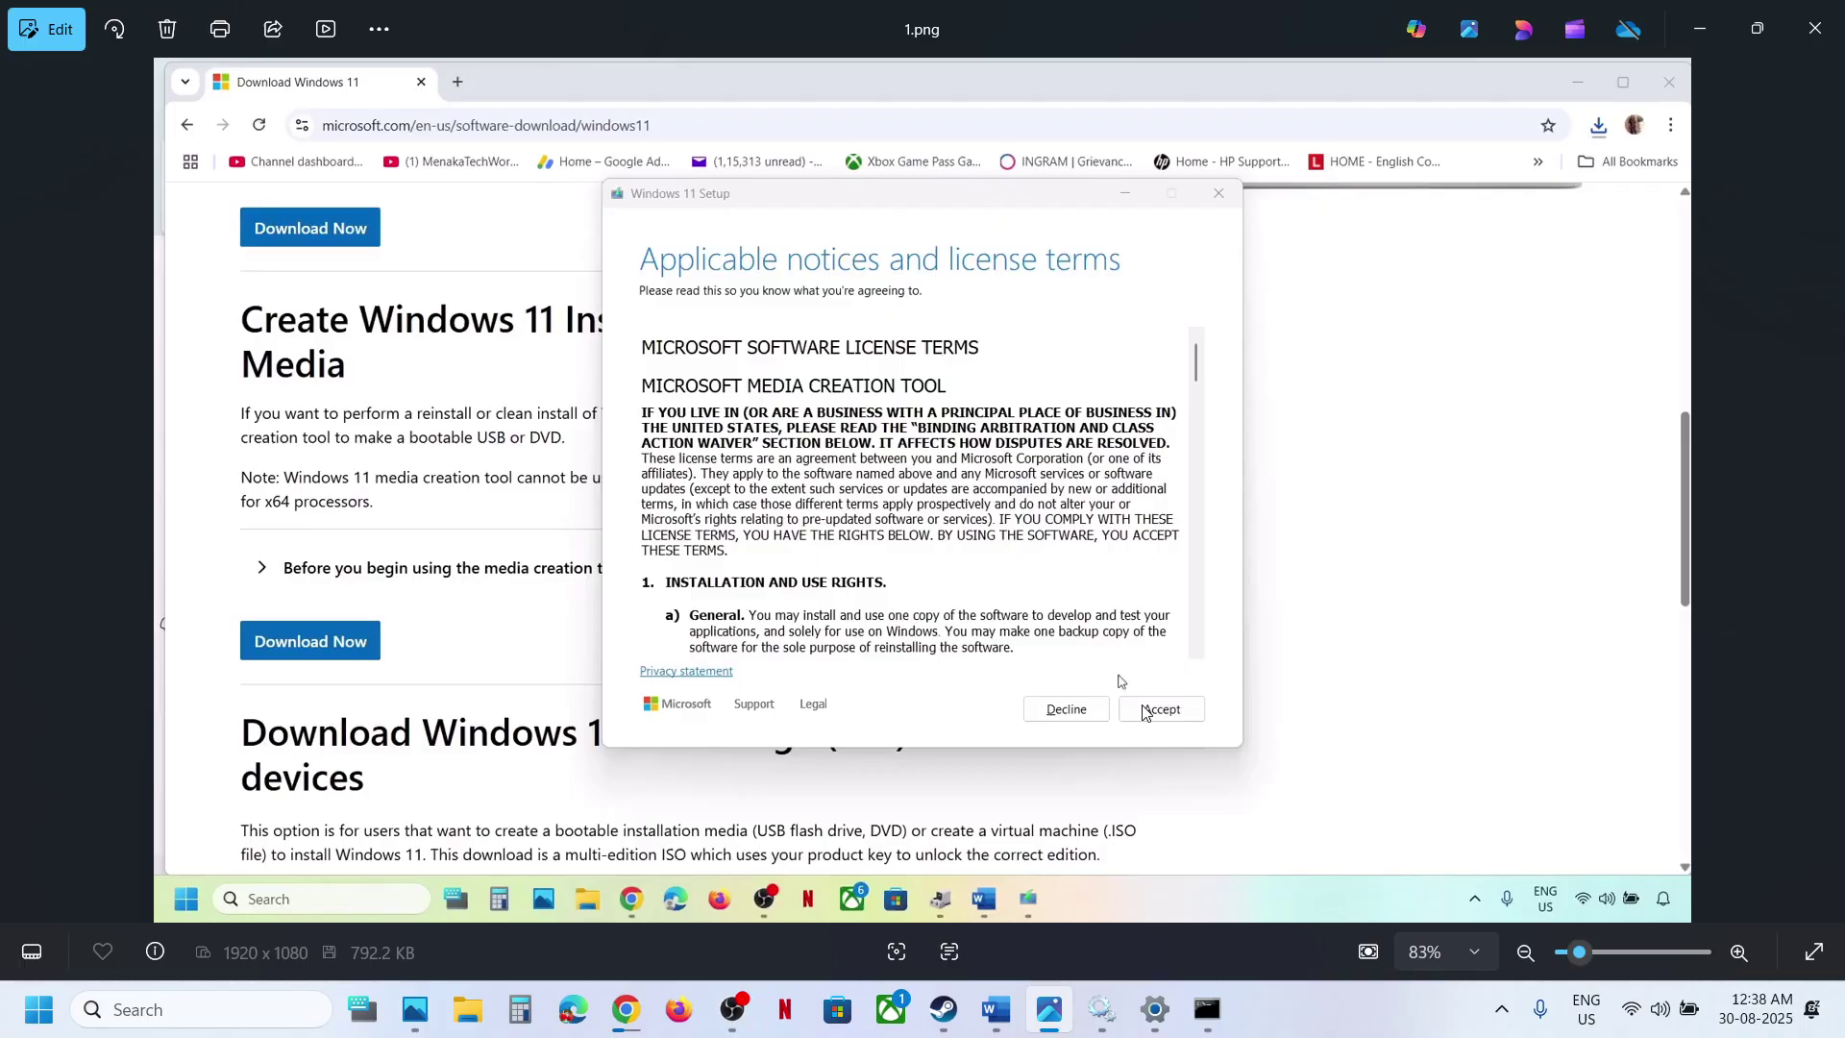
Step: Step through screenshots 1.png to 8.png, ending on the Desktop shot with the Windows ISO
key(Right)
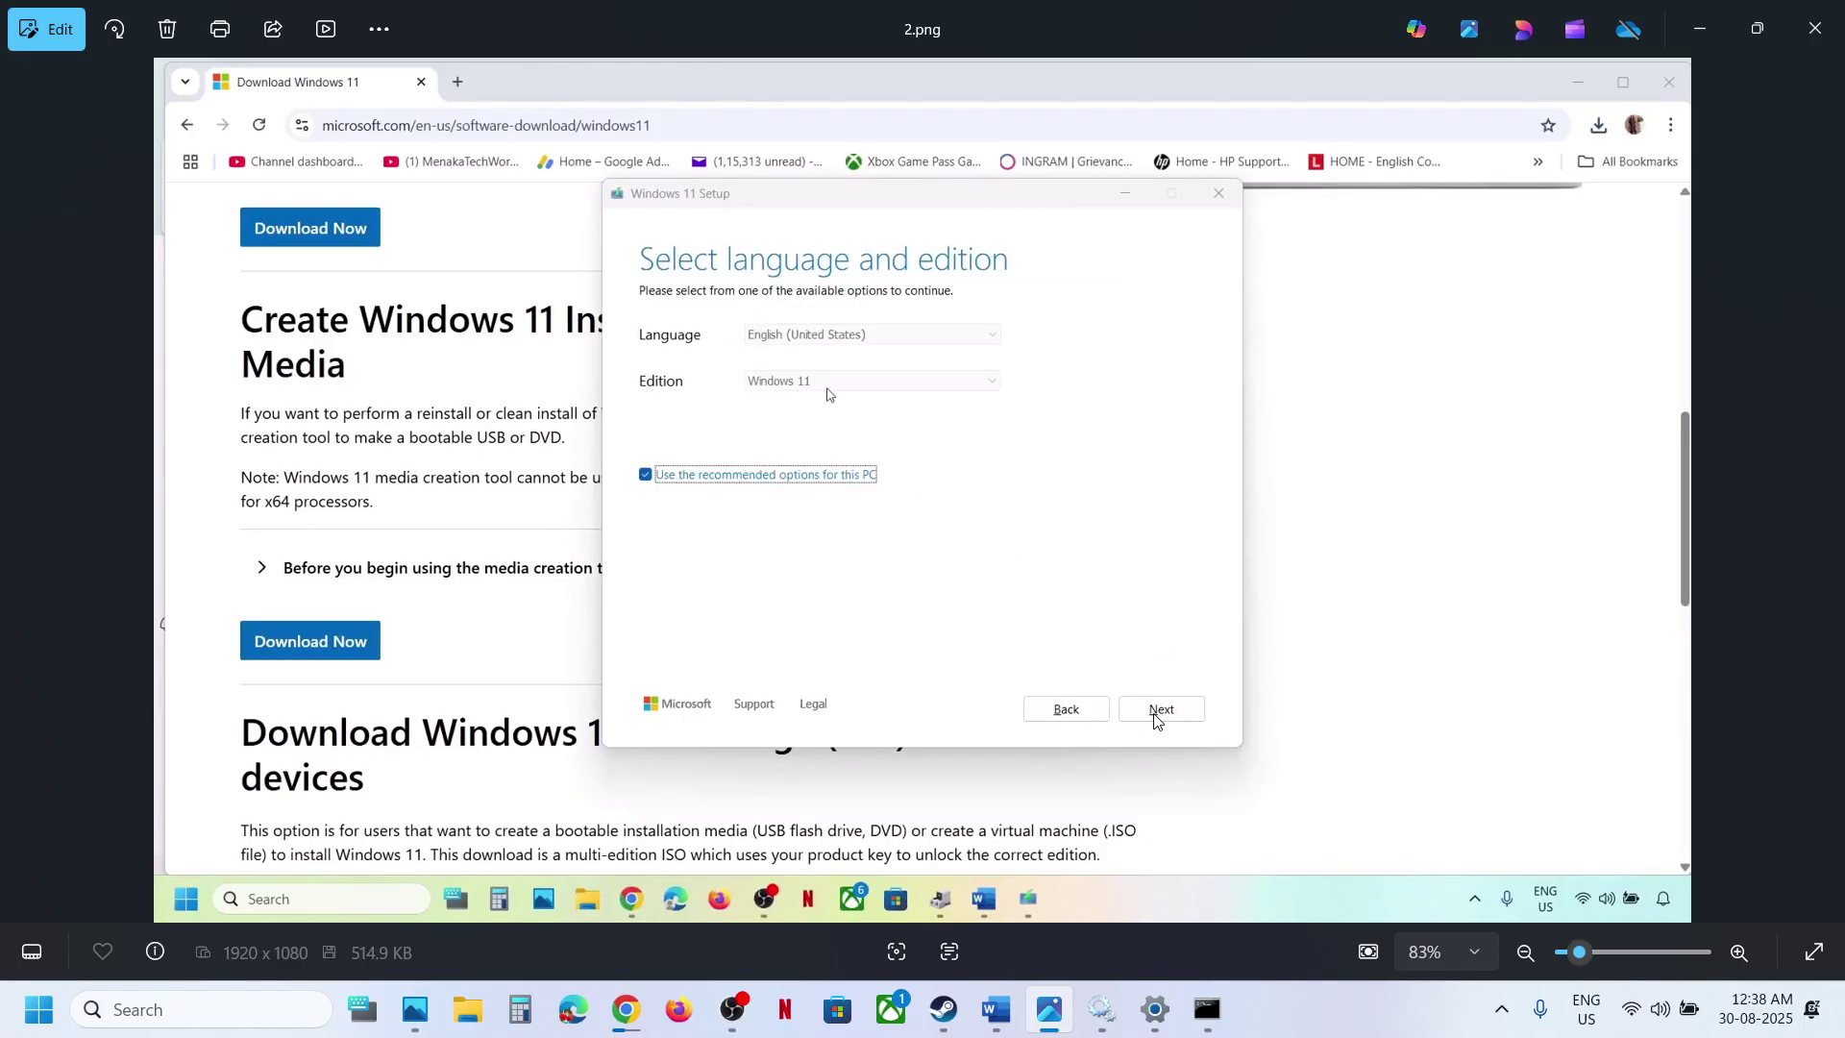
key(Right)
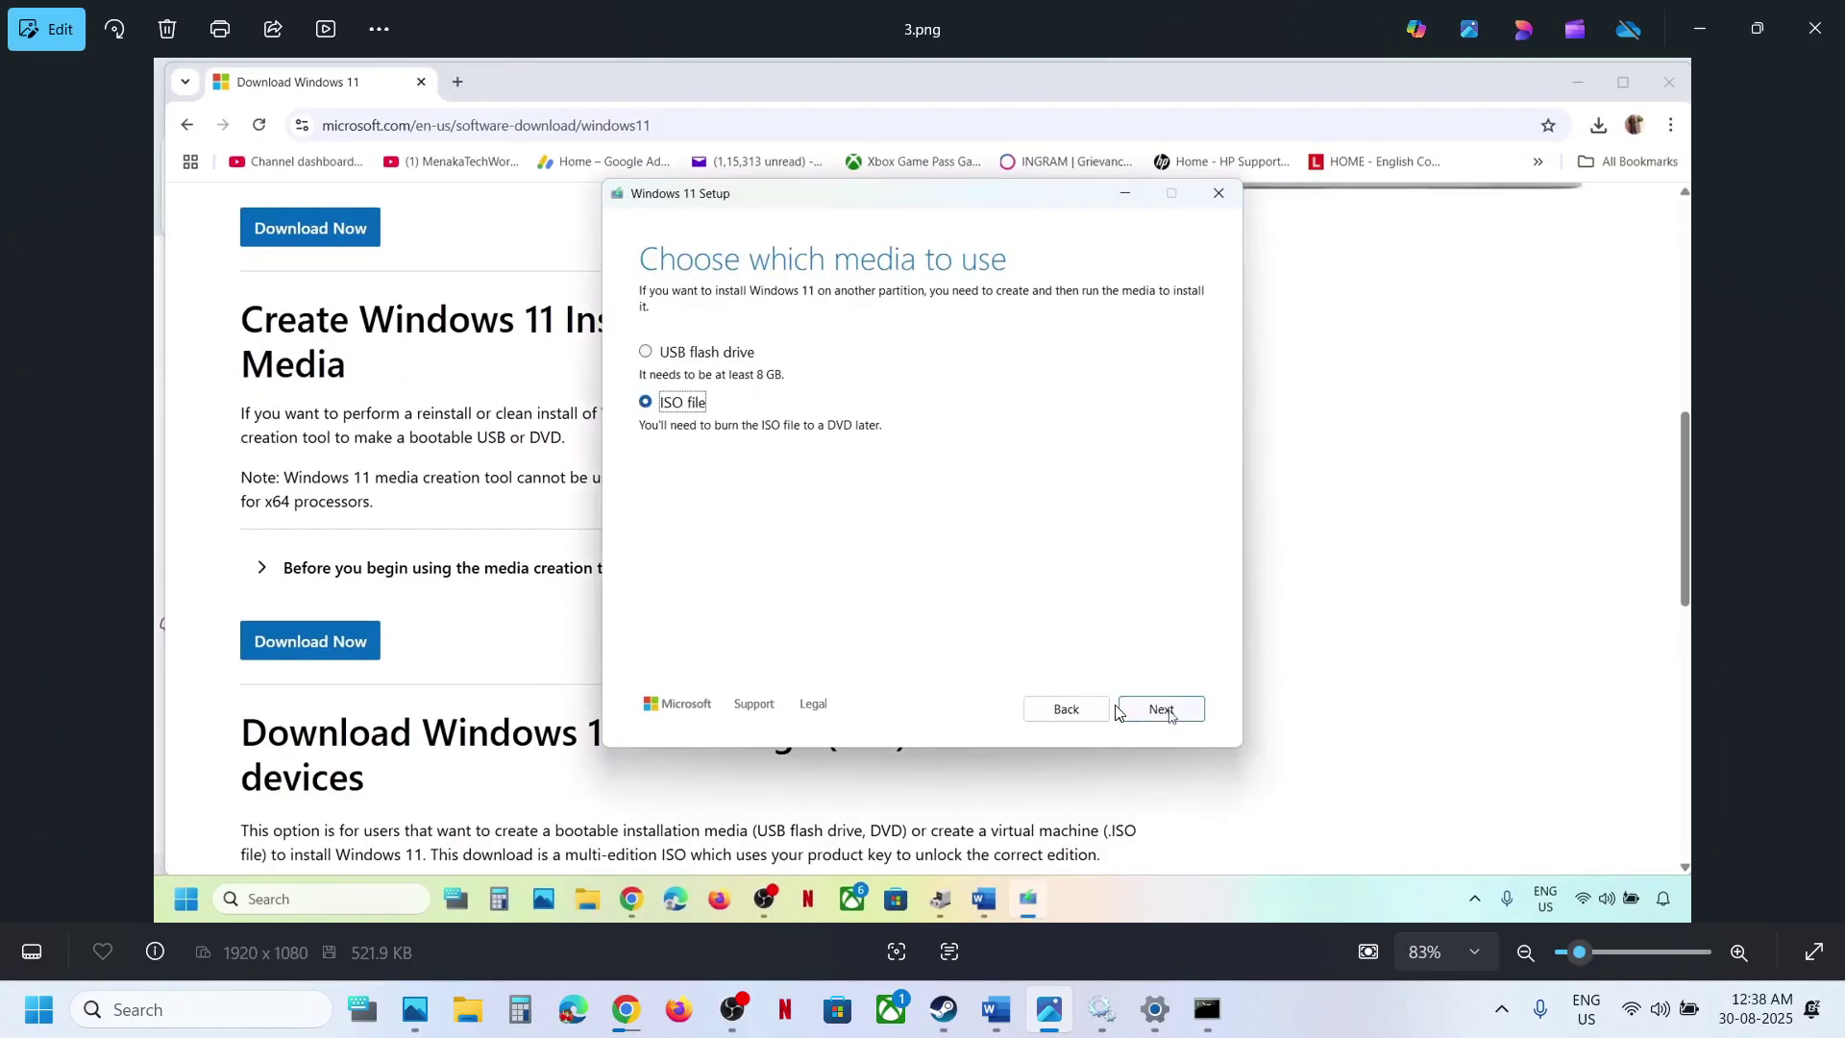
key(Right)
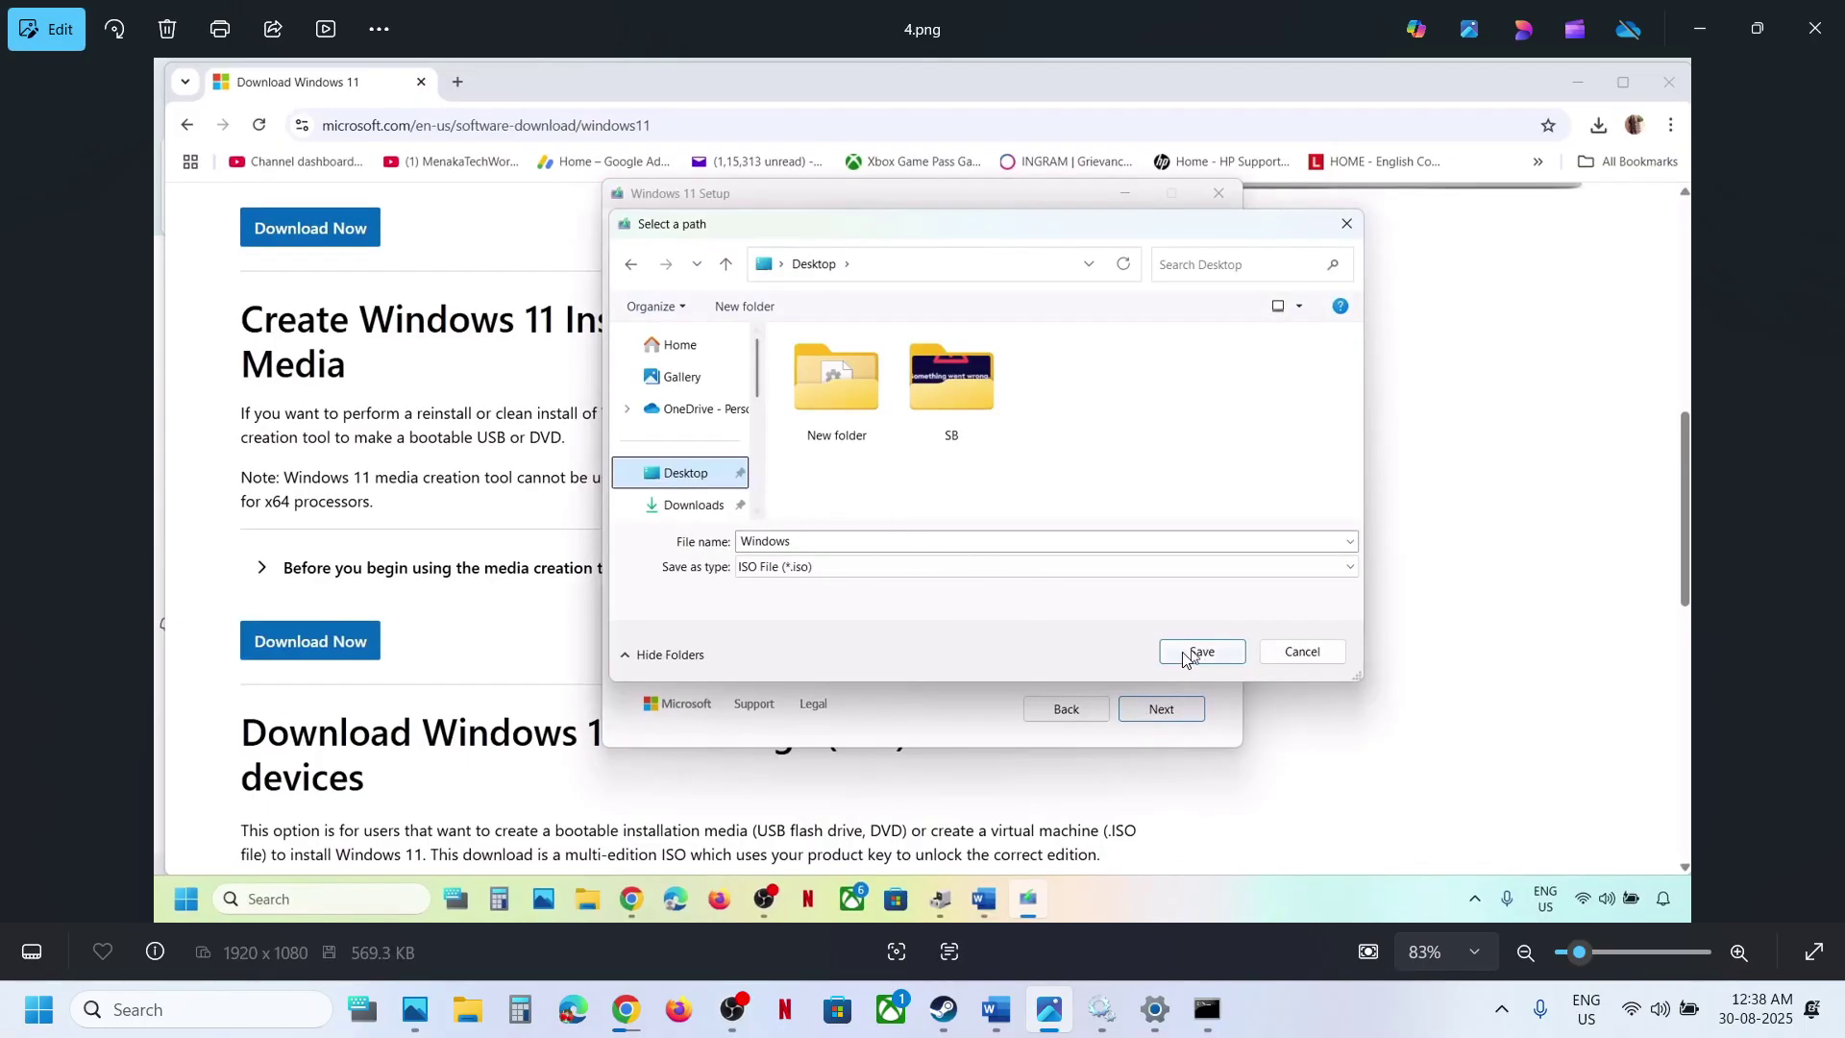
key(Right)
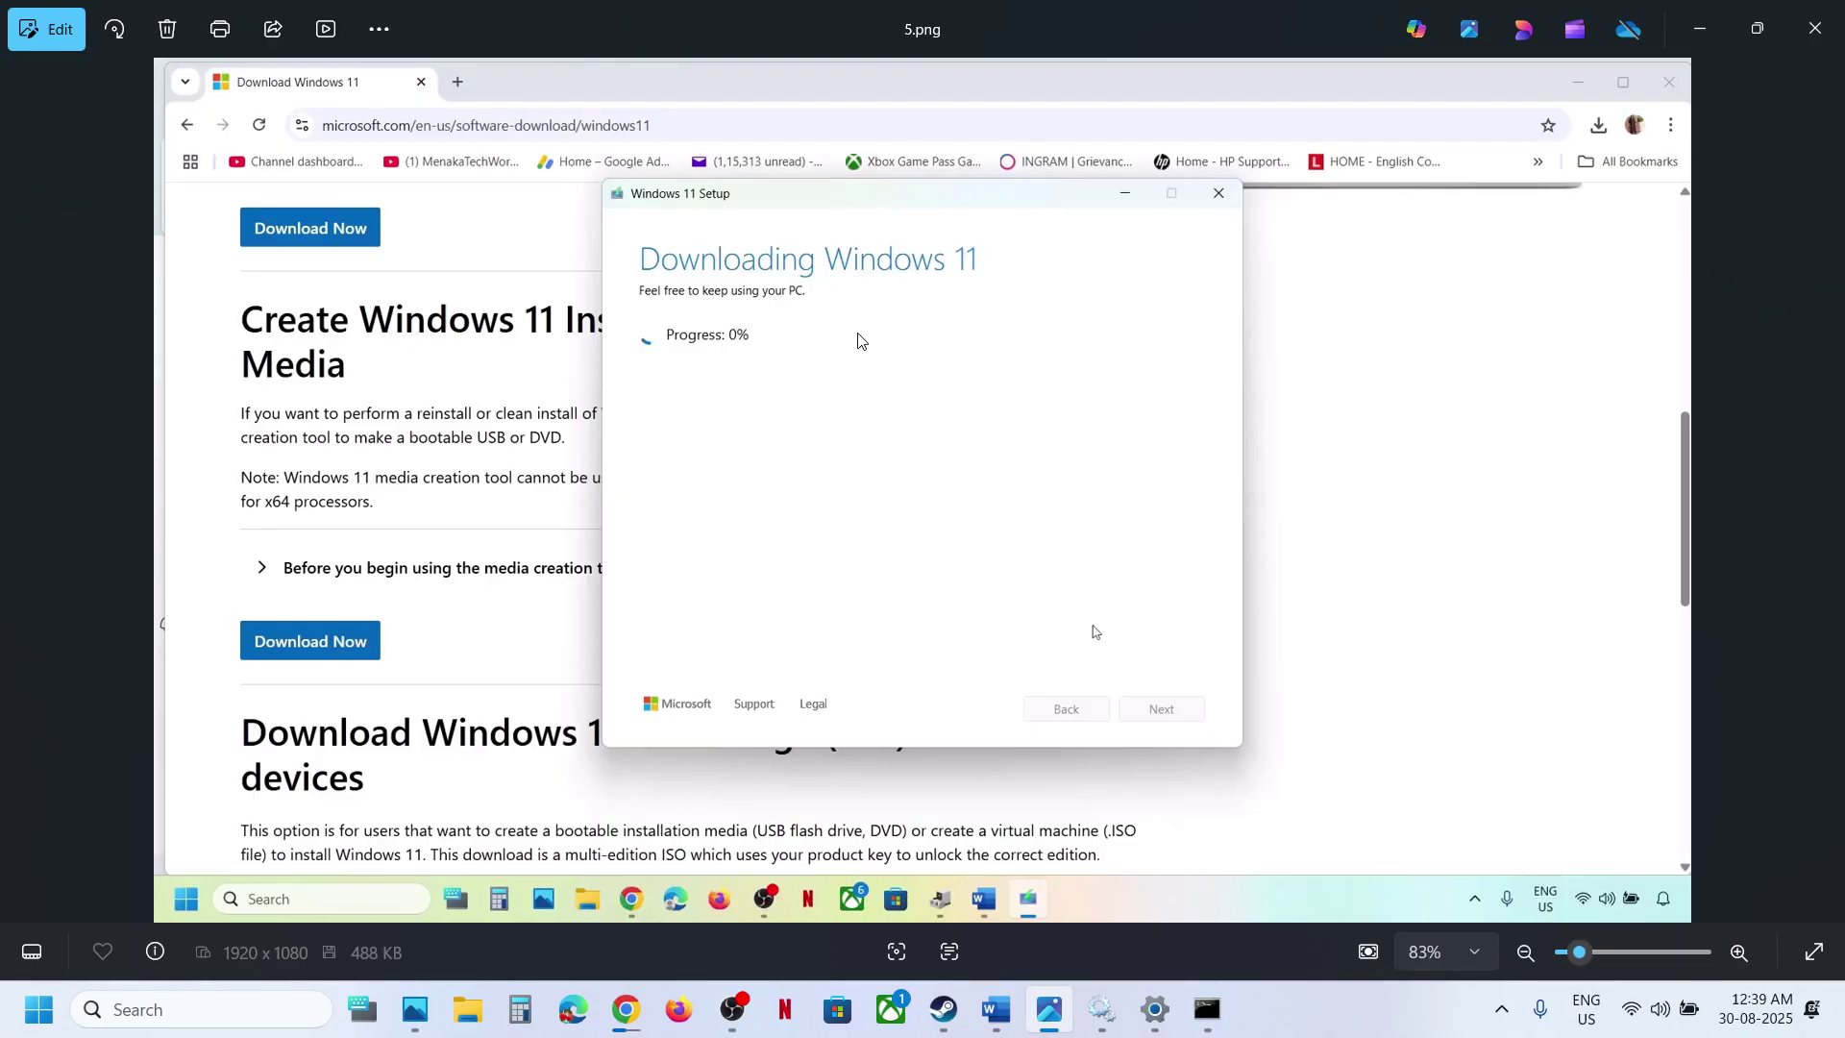
key(Right)
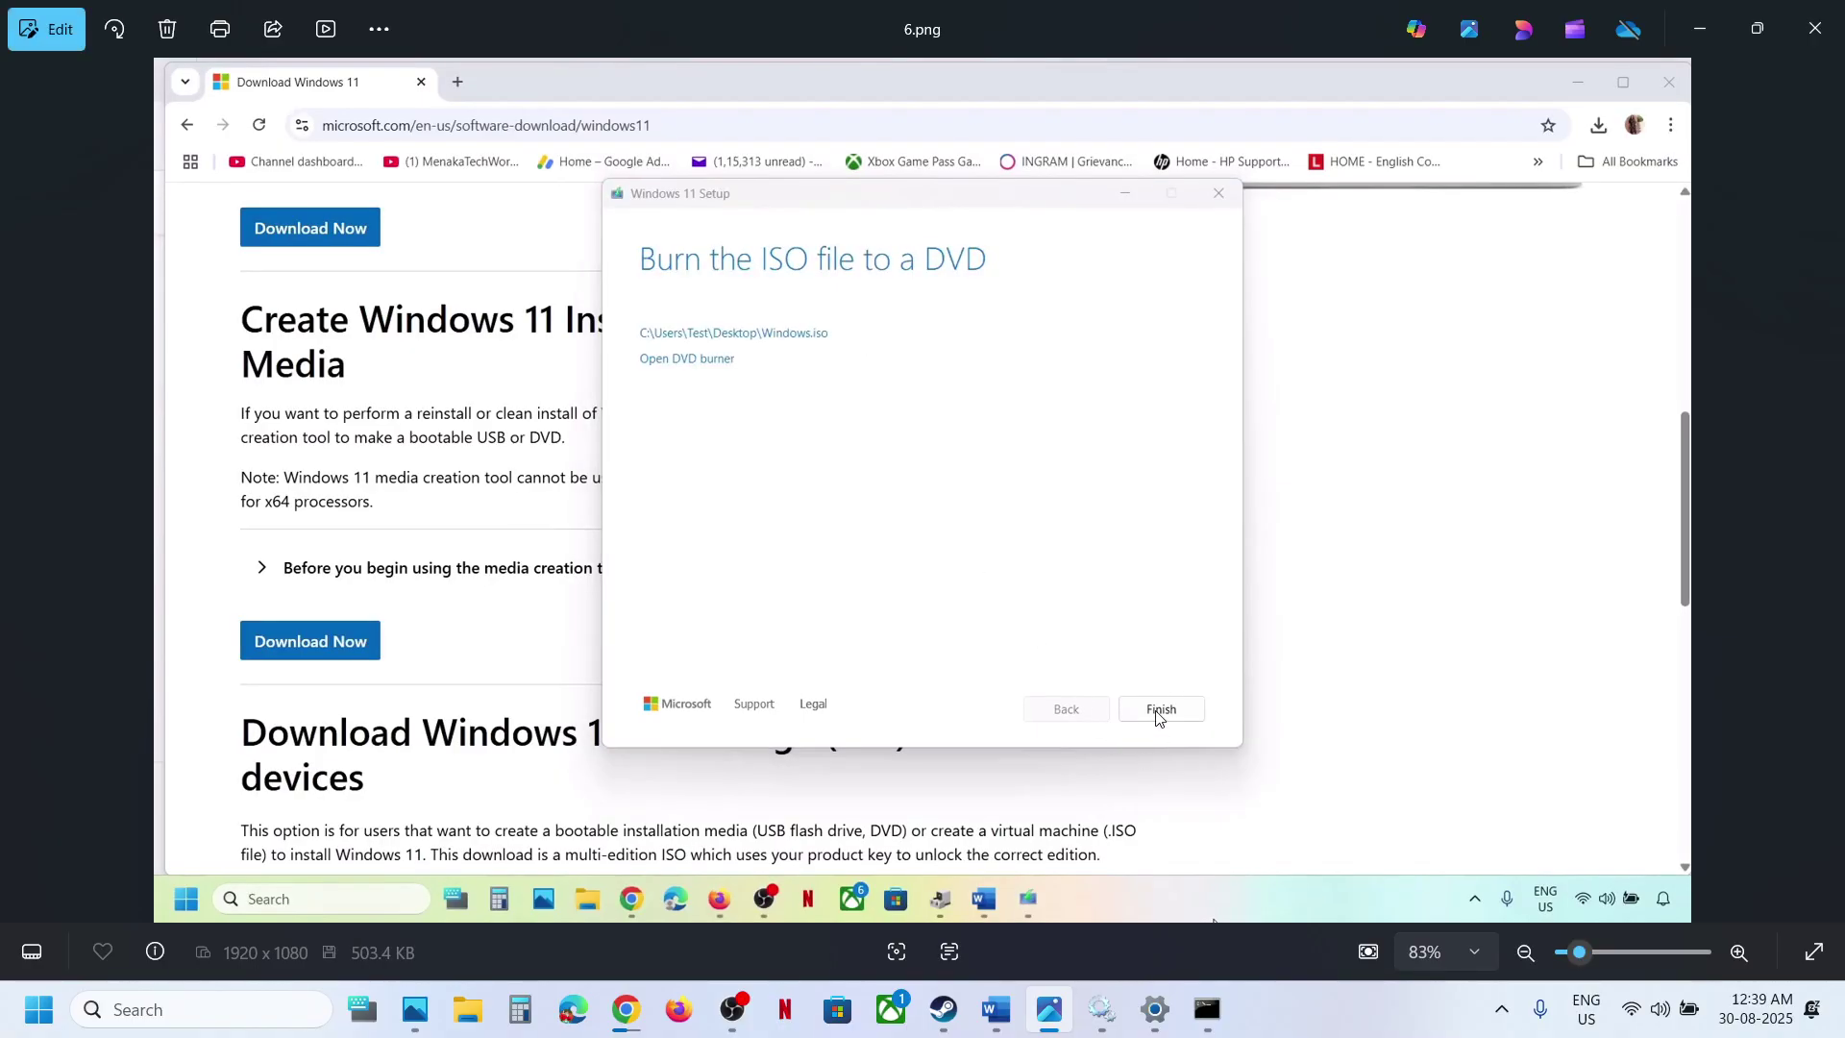
key(Right)
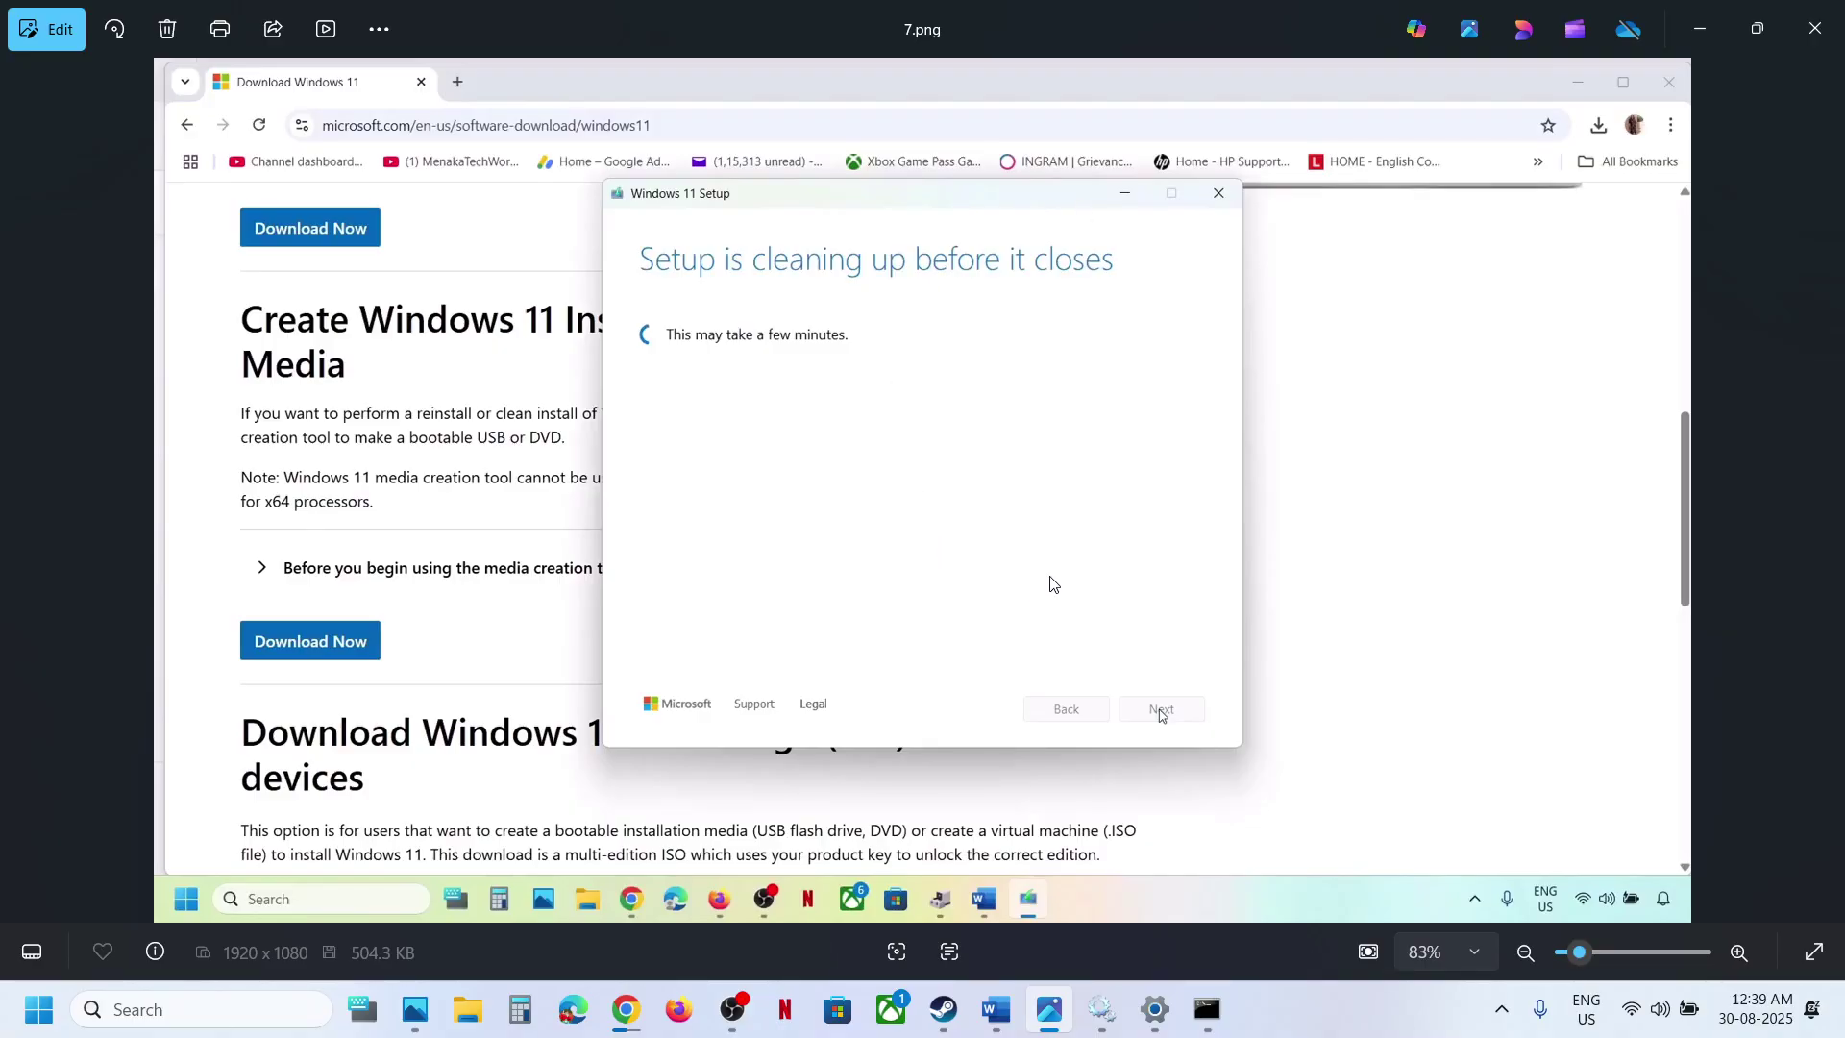
key(Right)
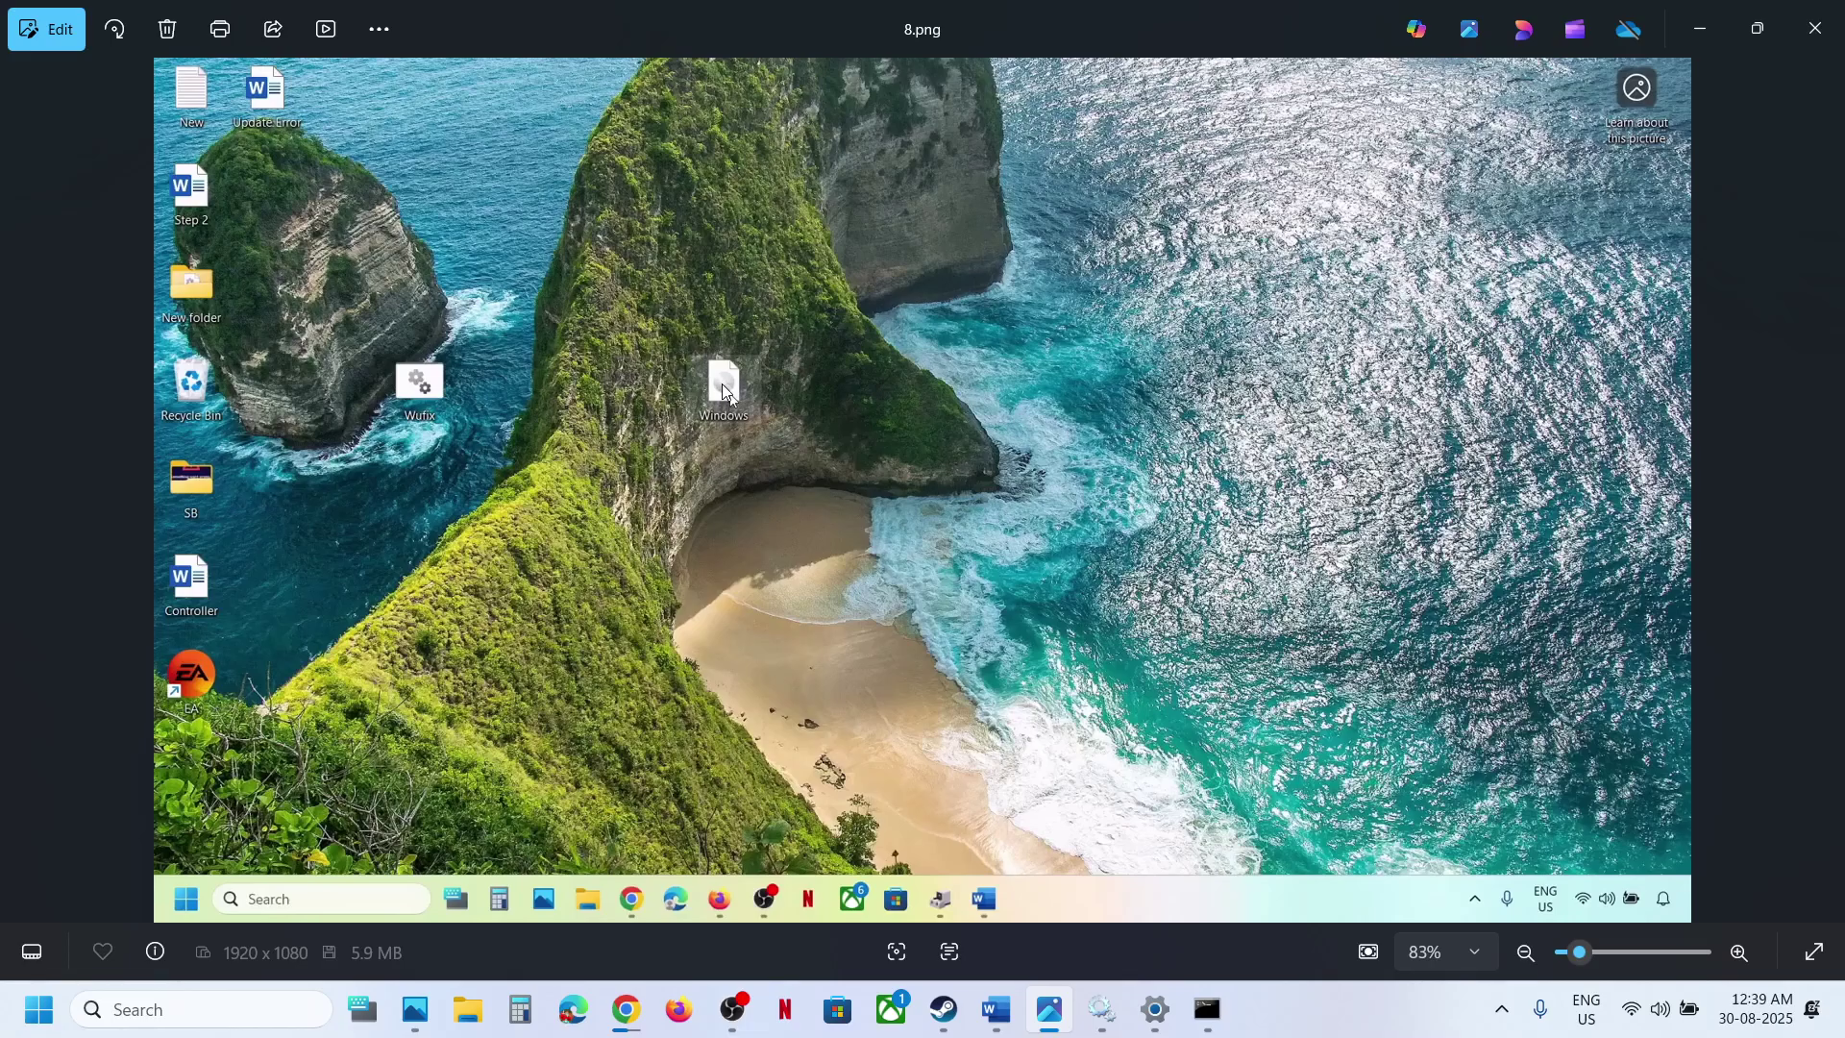
Step: Page through the setup screenshots from 9.png to 13.png (Ready to install), then bring Settings forward
key(Right)
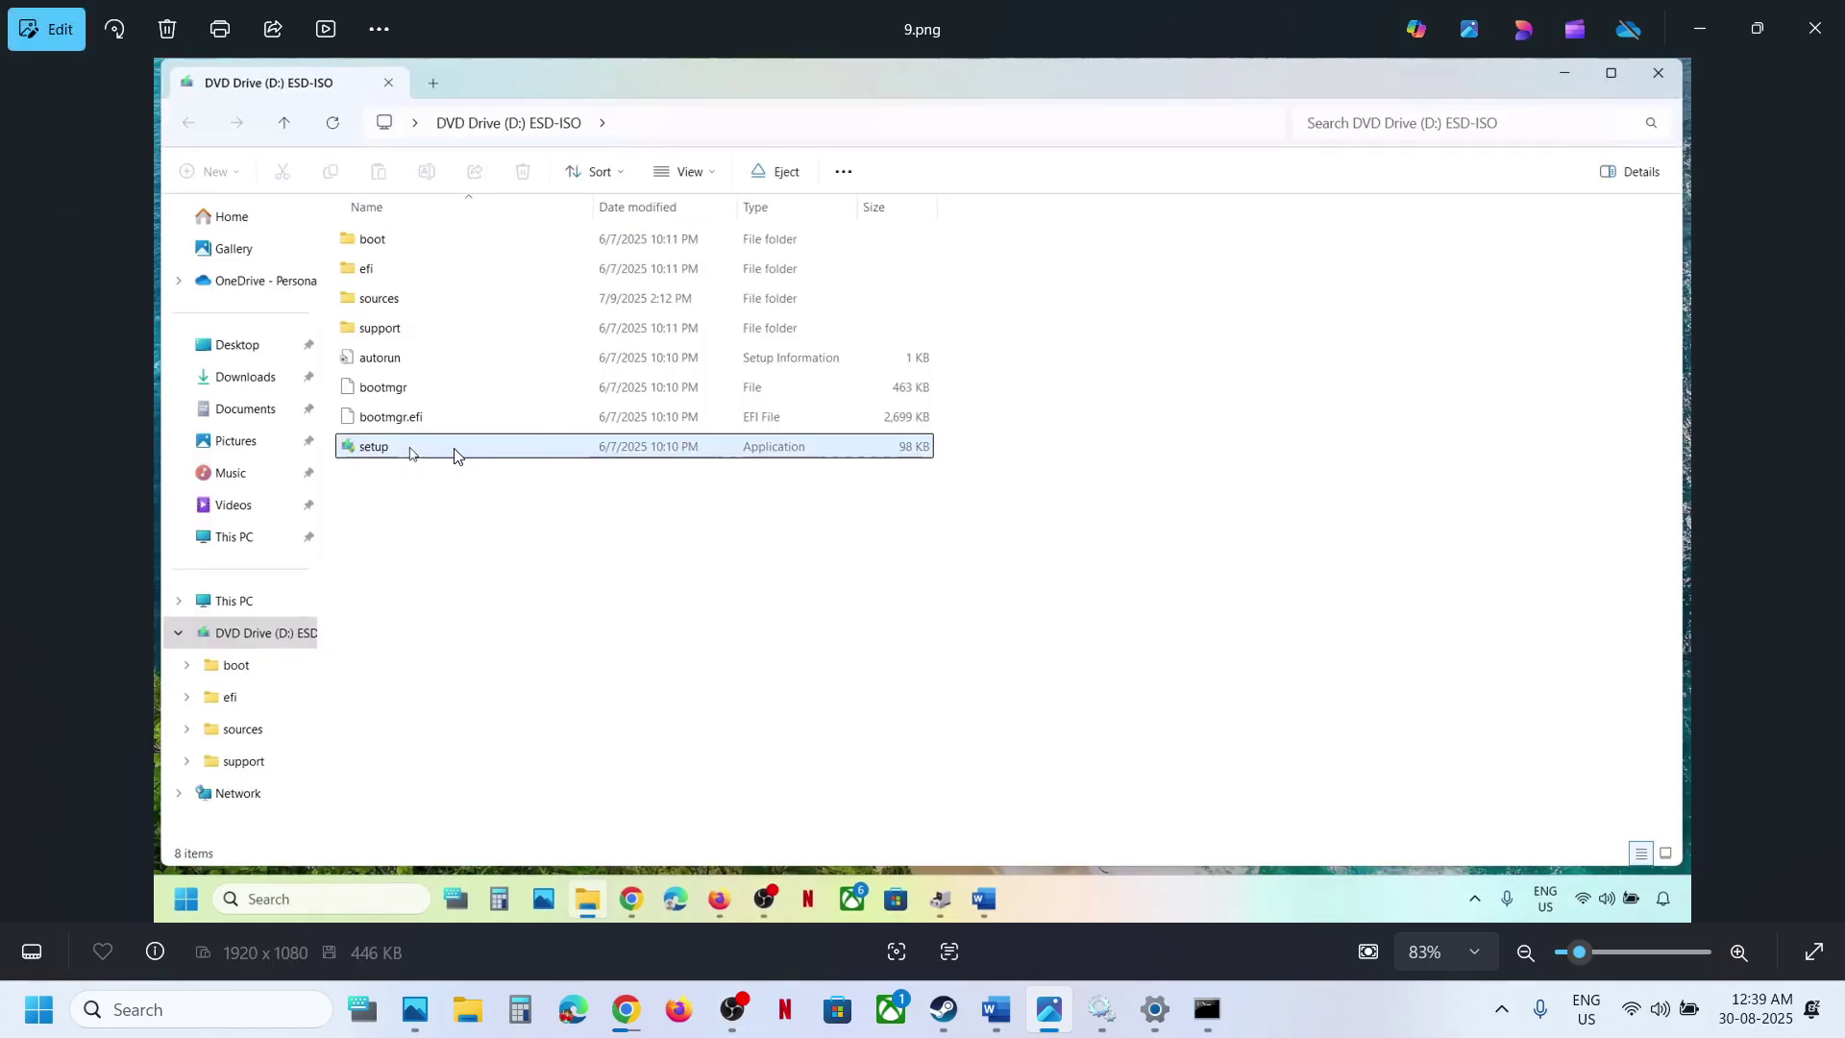
key(Right)
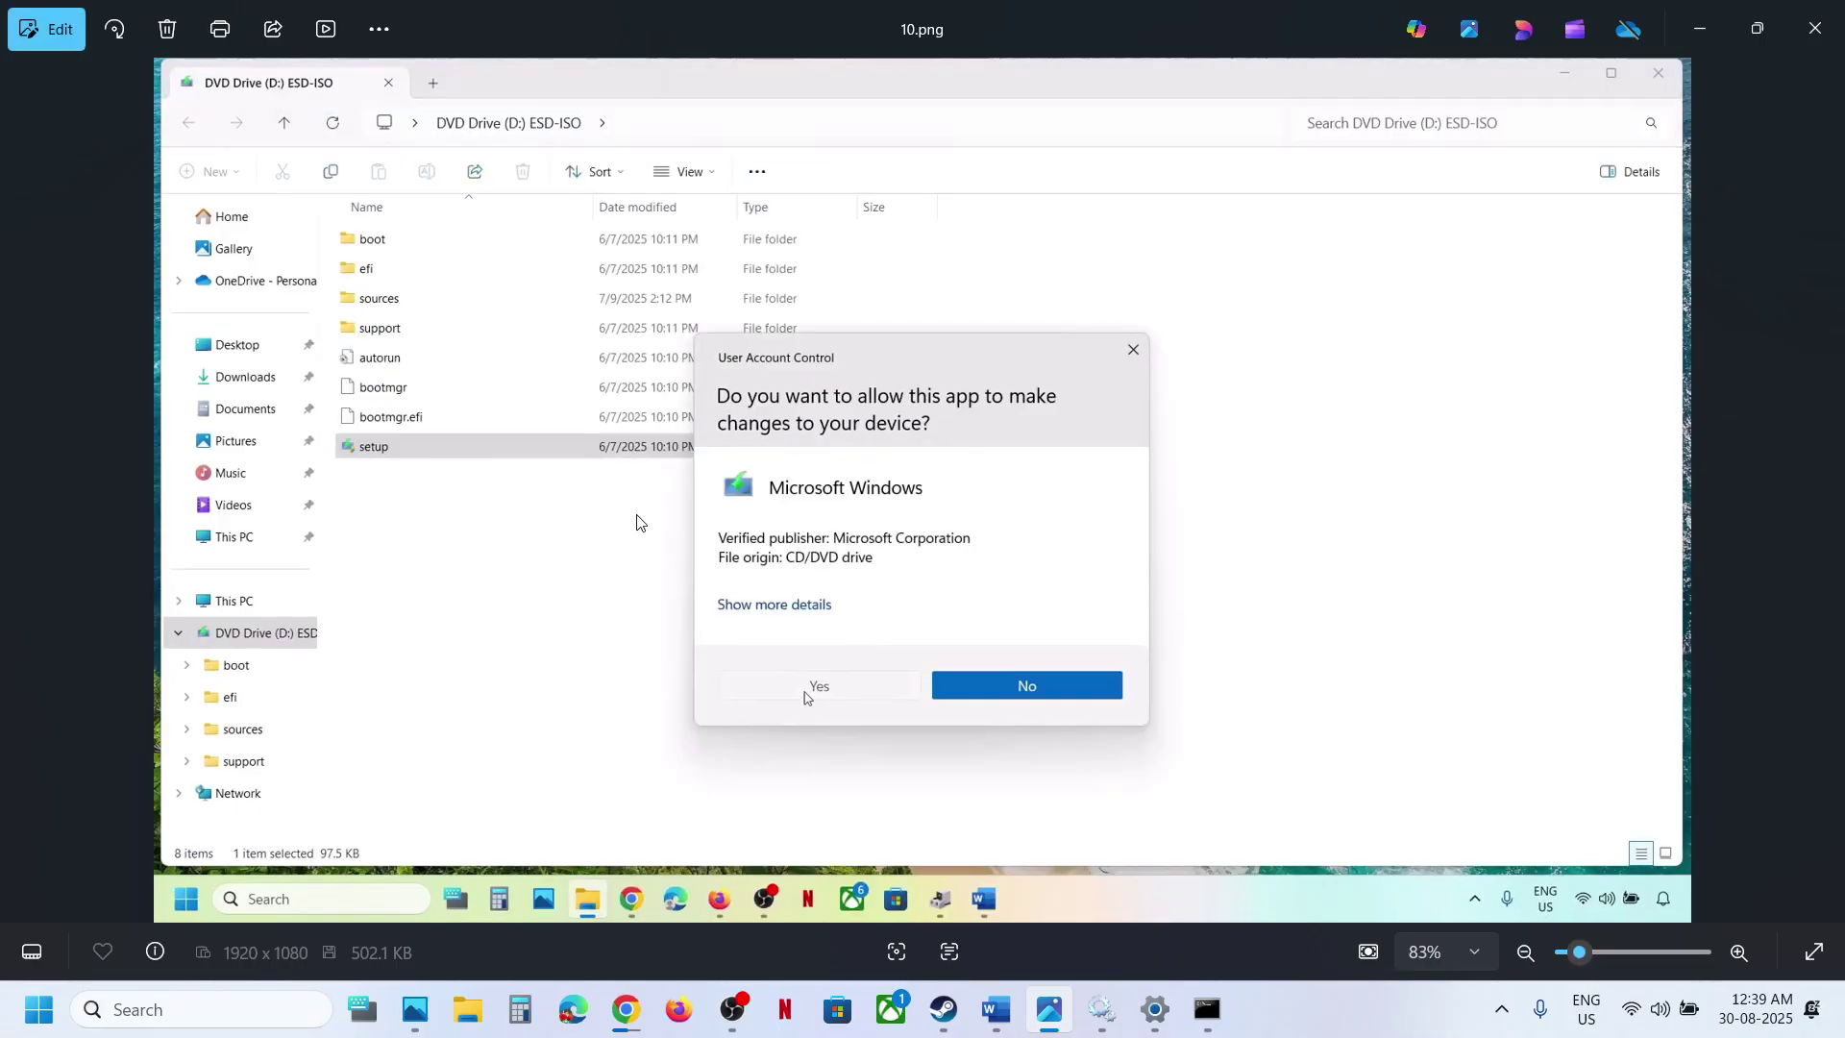
key(Right)
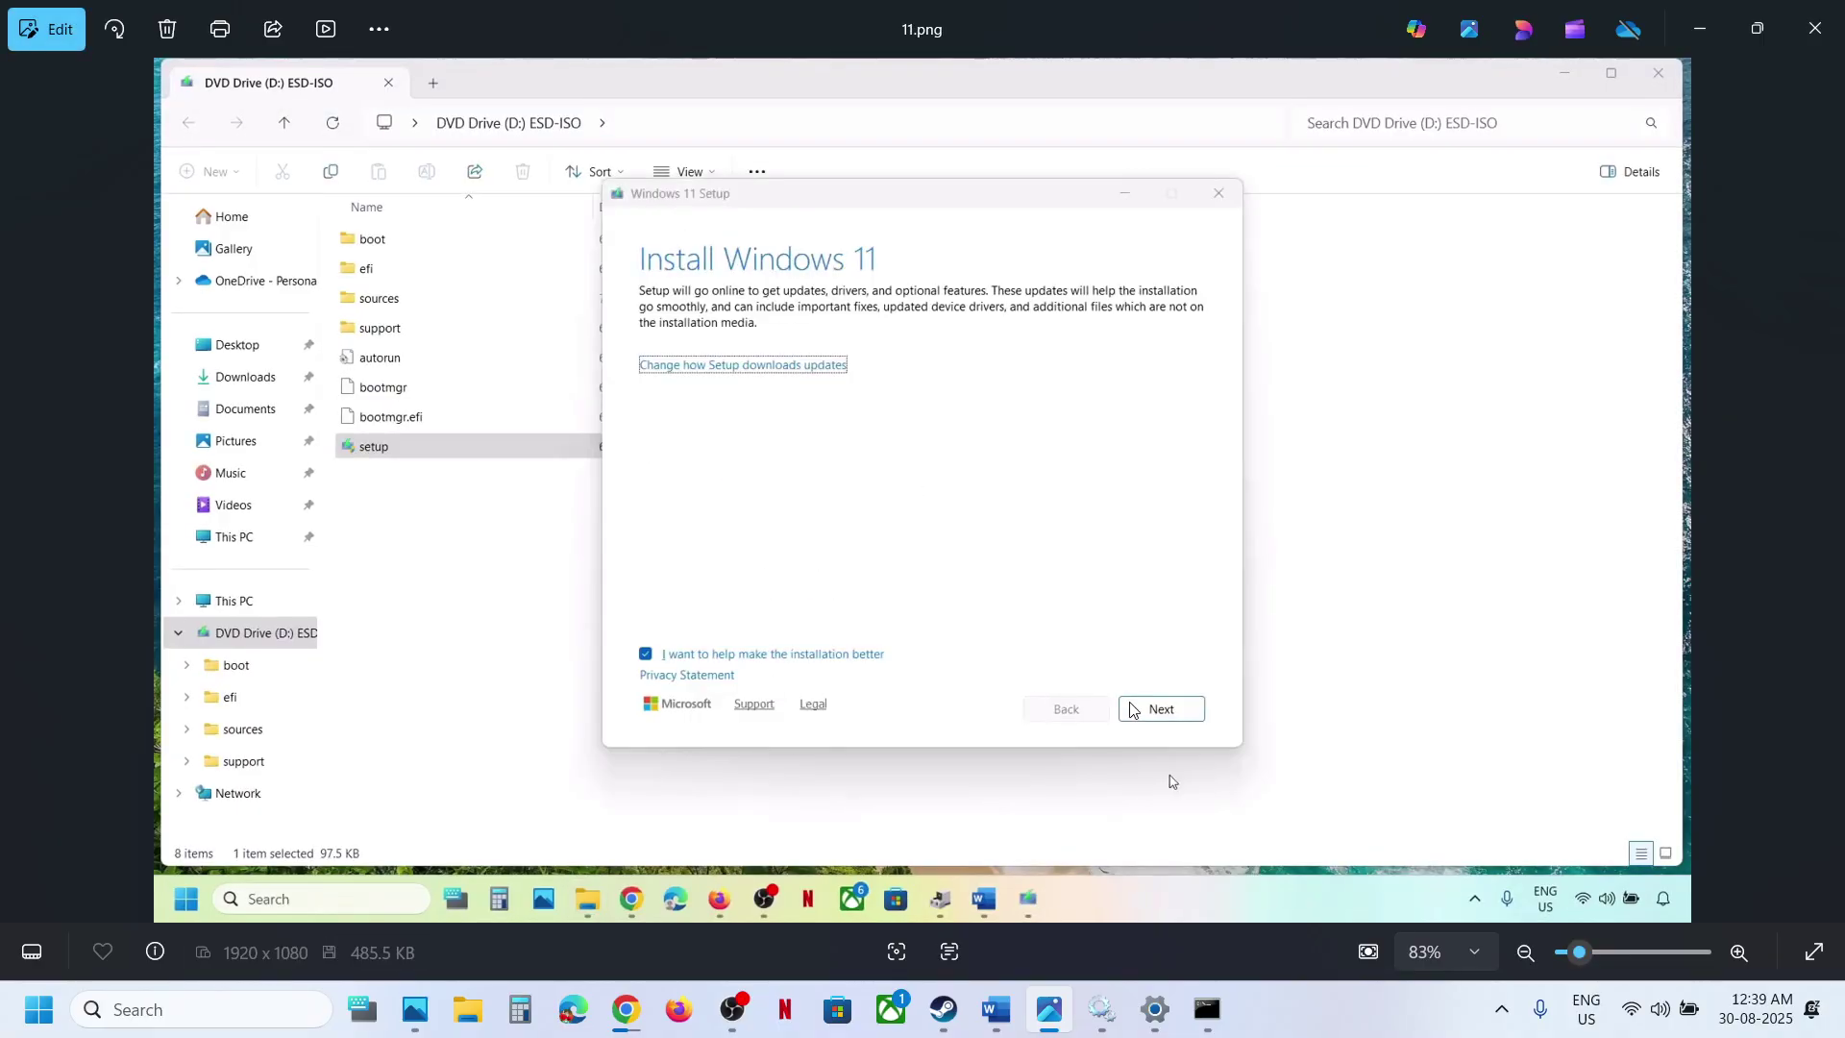
key(Right)
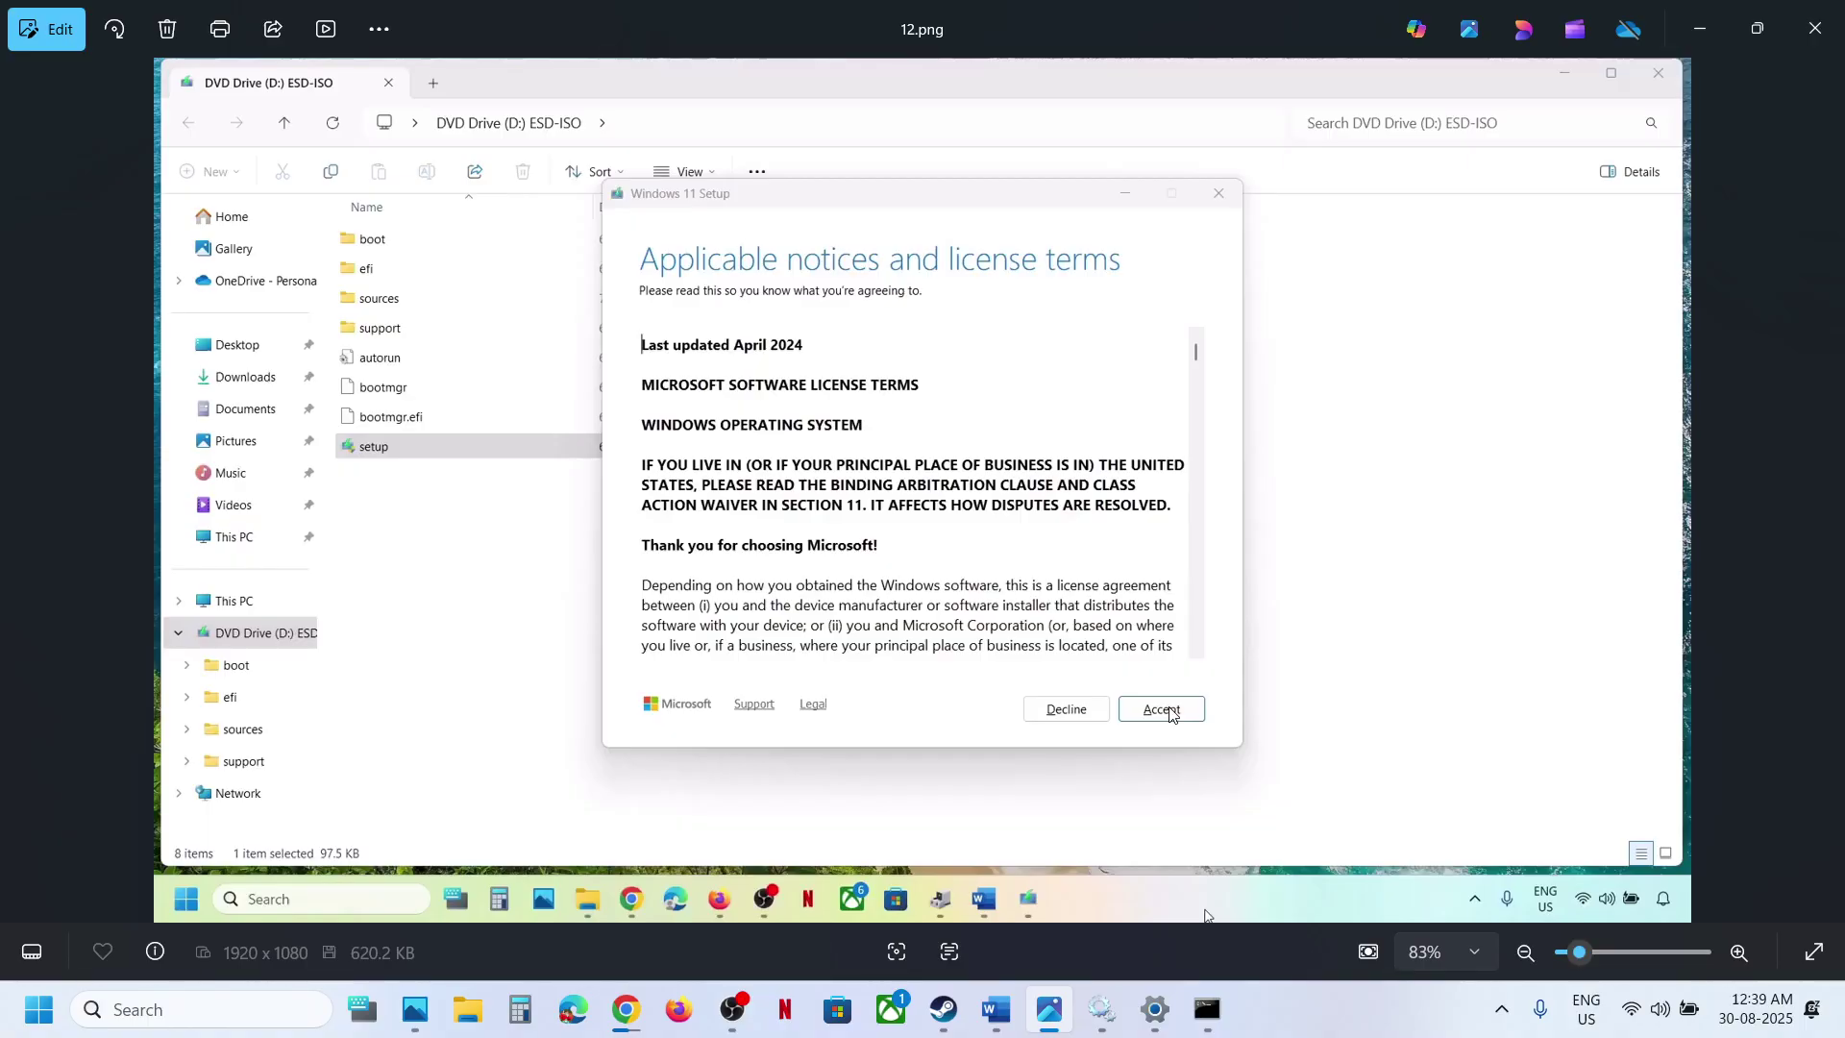
key(Right)
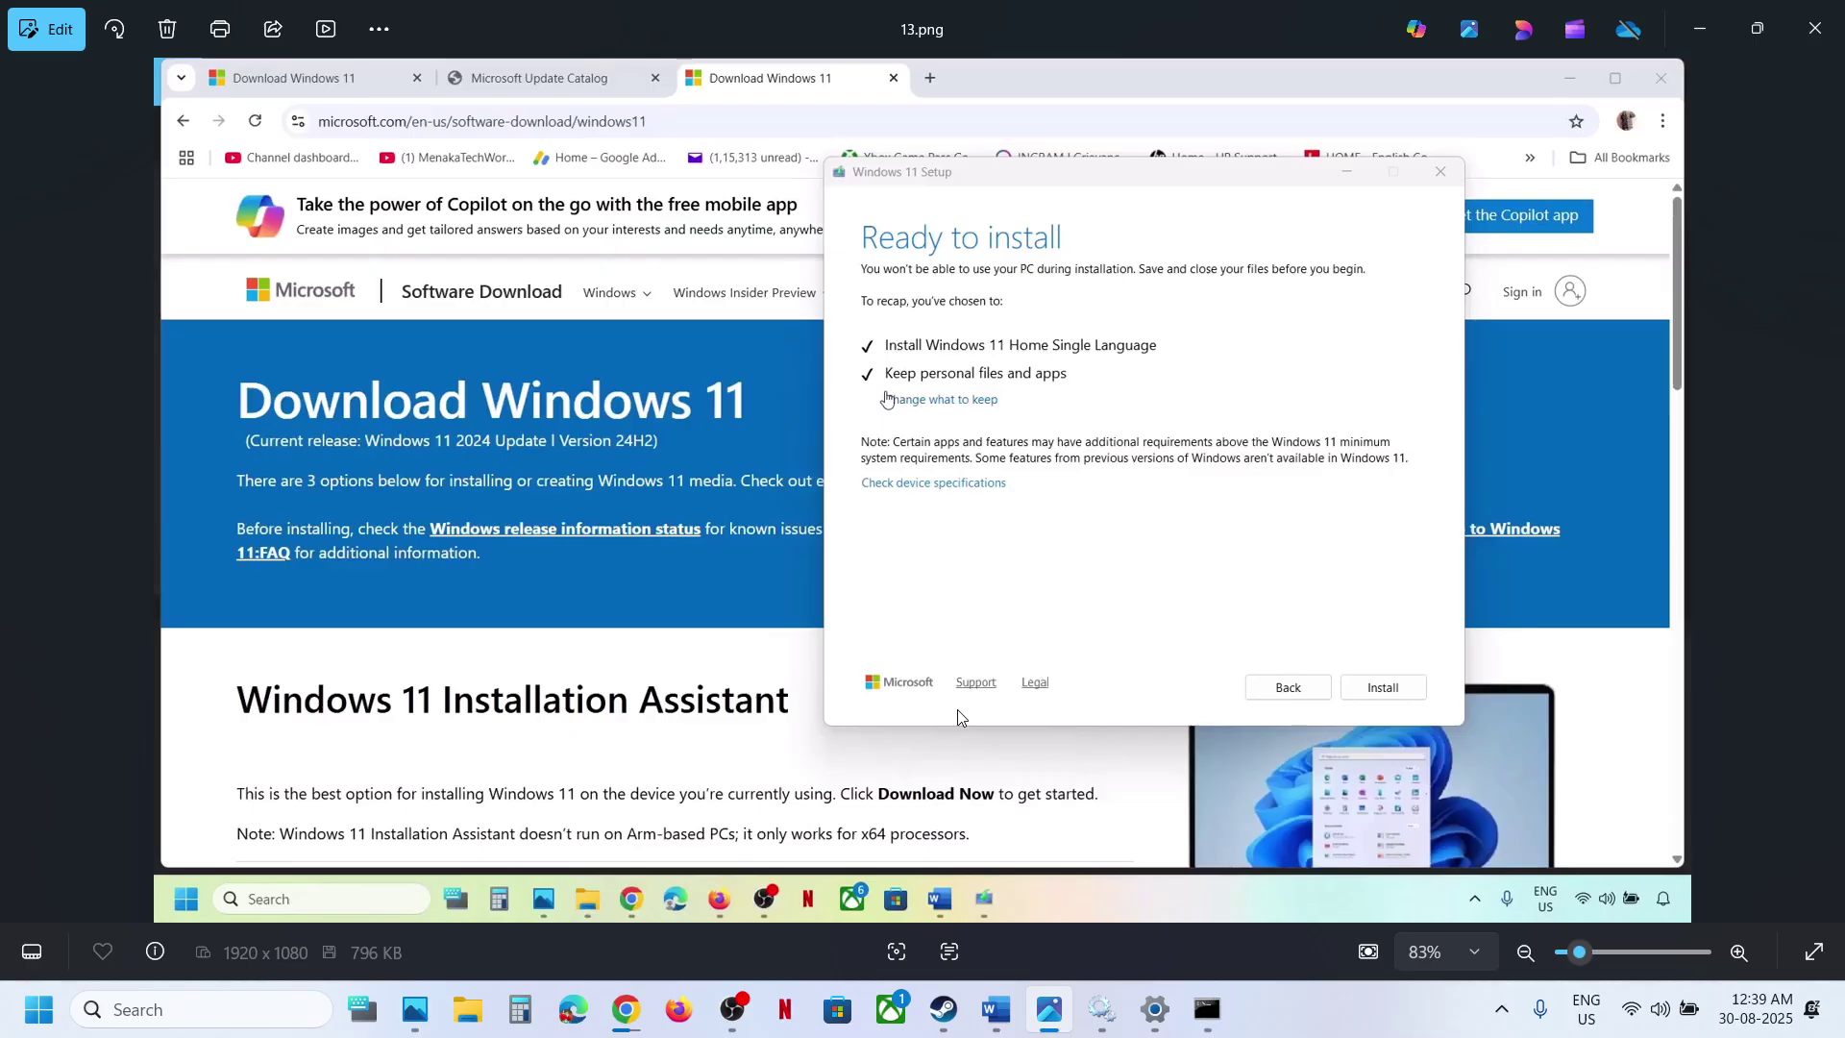
click(1152, 1007)
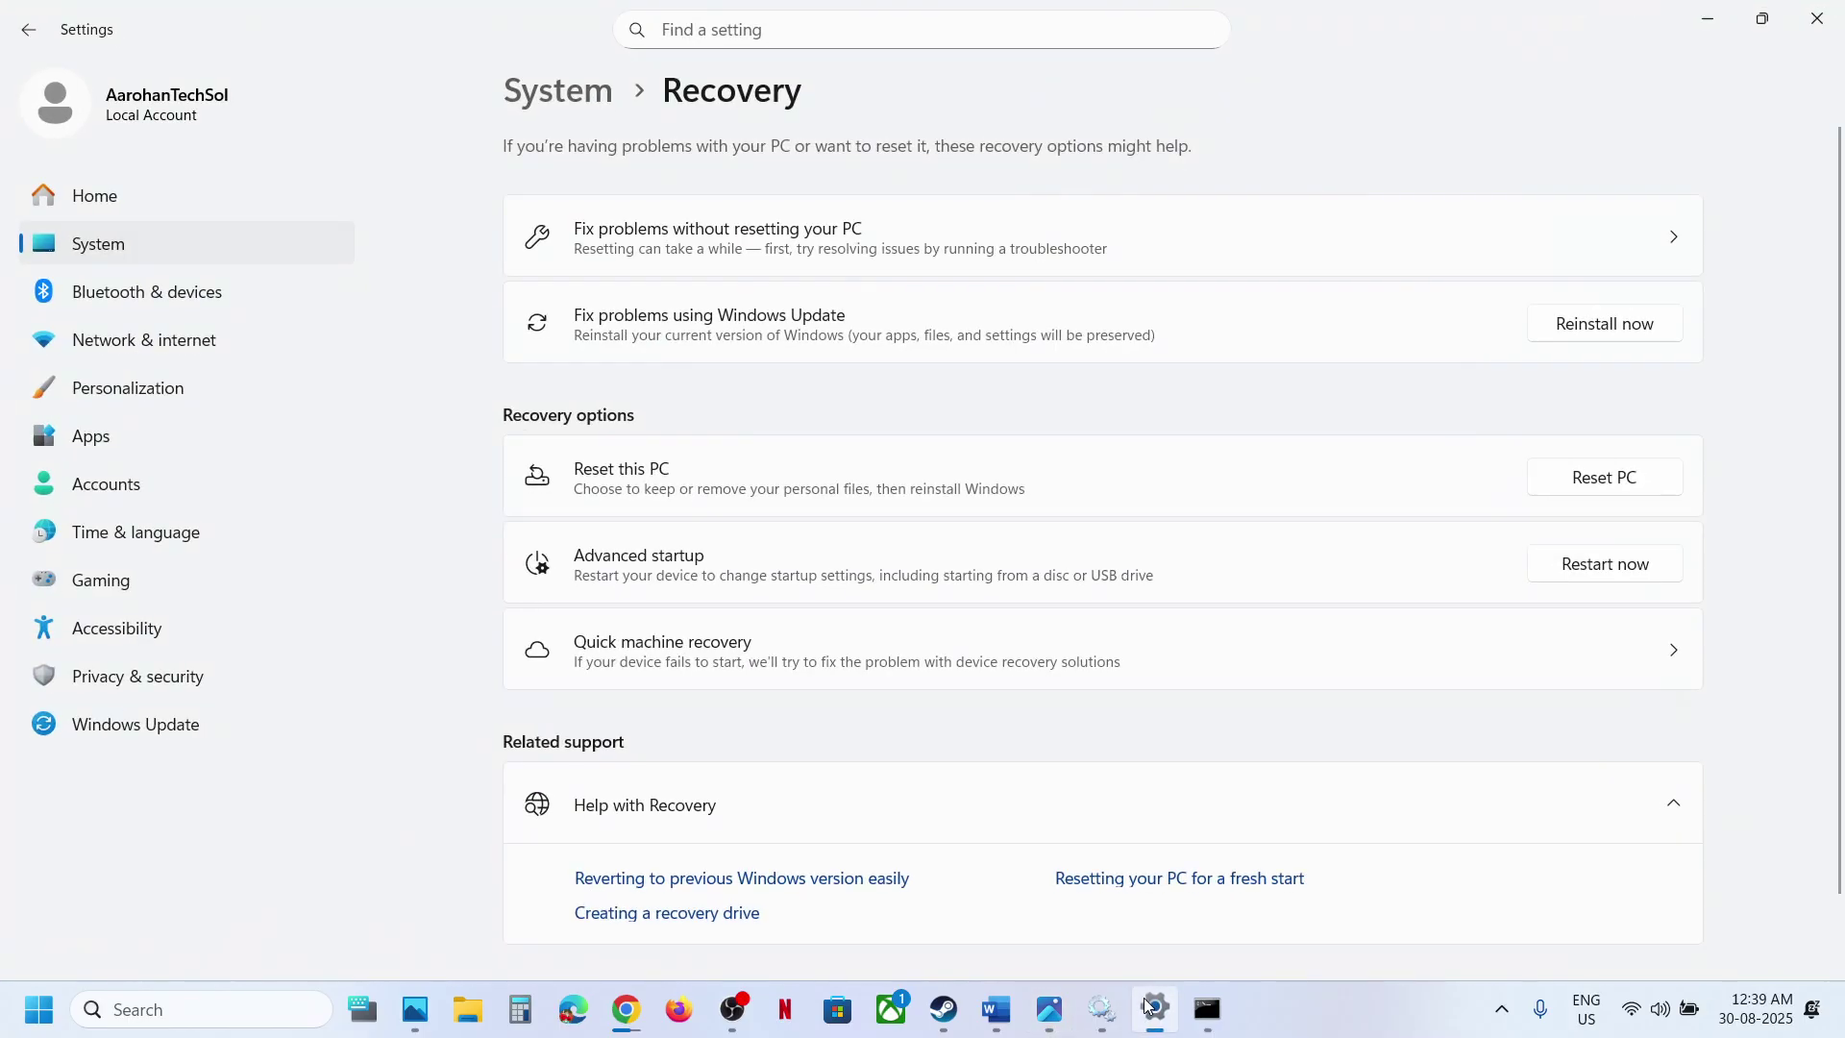
Step: On the Windows Update page, start downloading the 2025-08 Cumulative Update Preview KB5064081 for 24H2
click(147, 726)
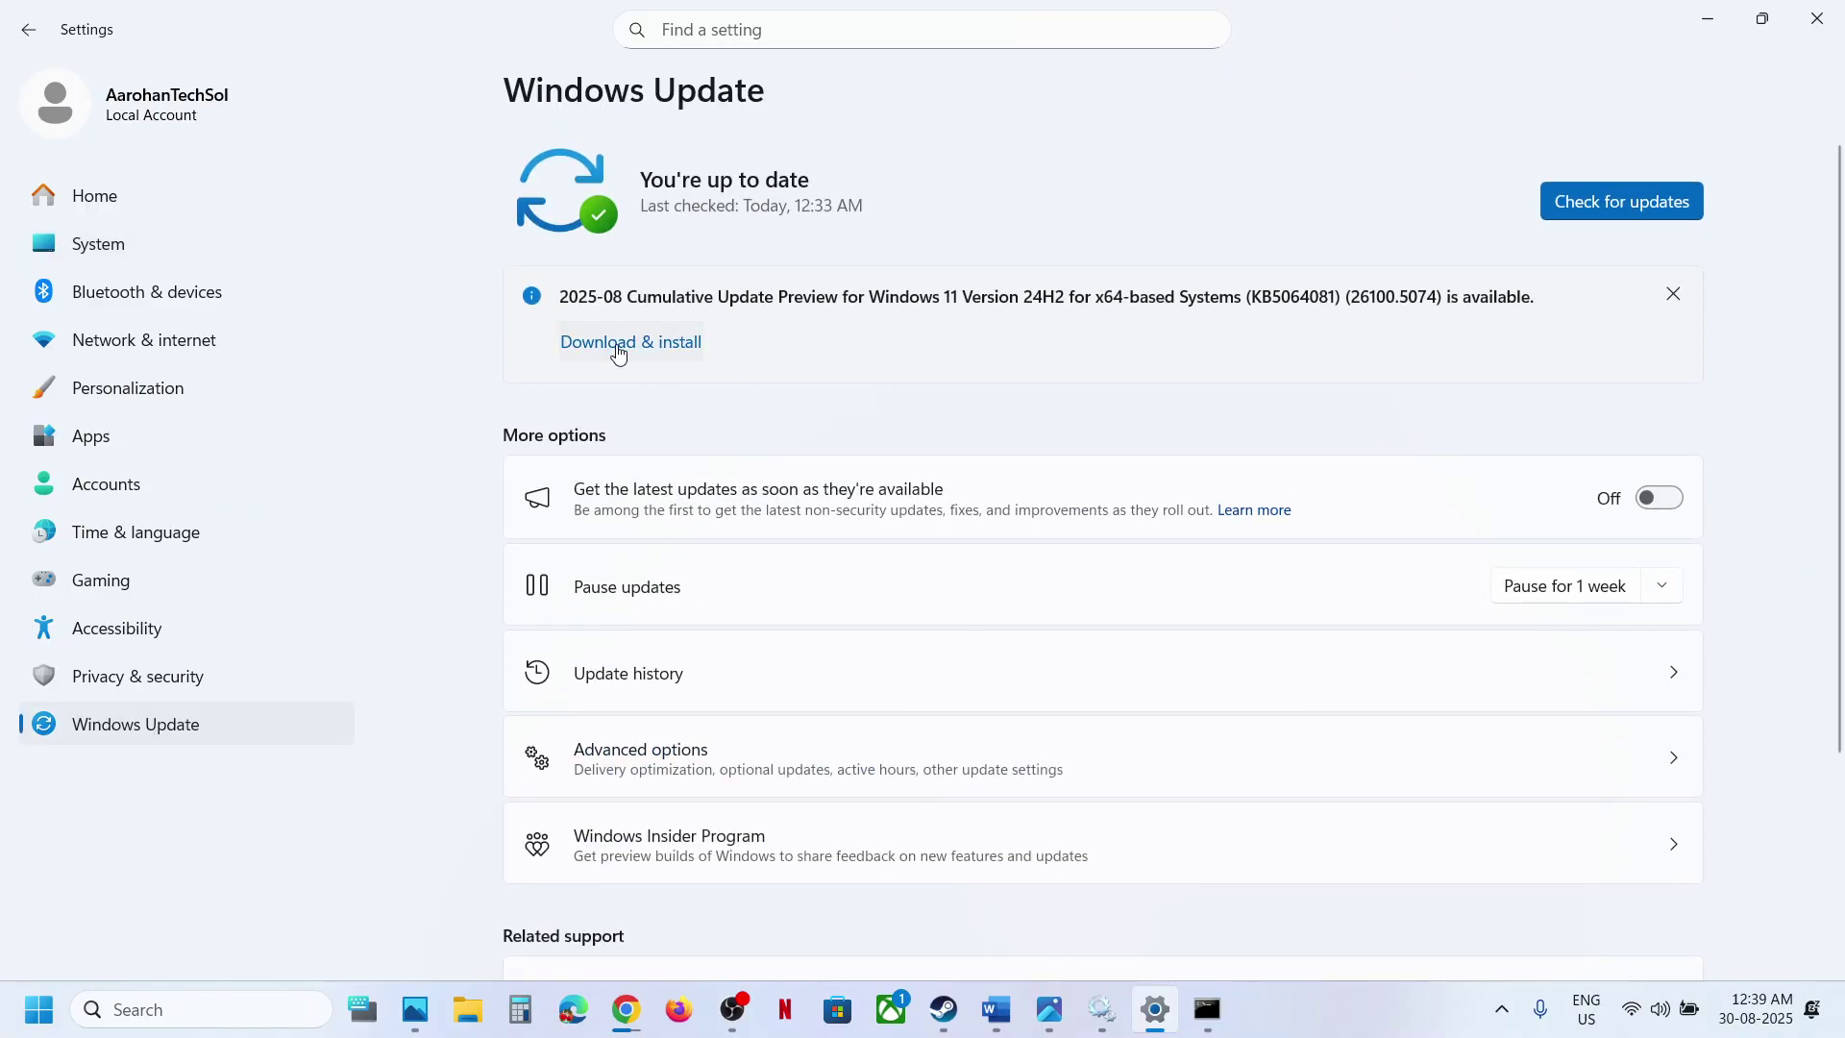
click(618, 344)
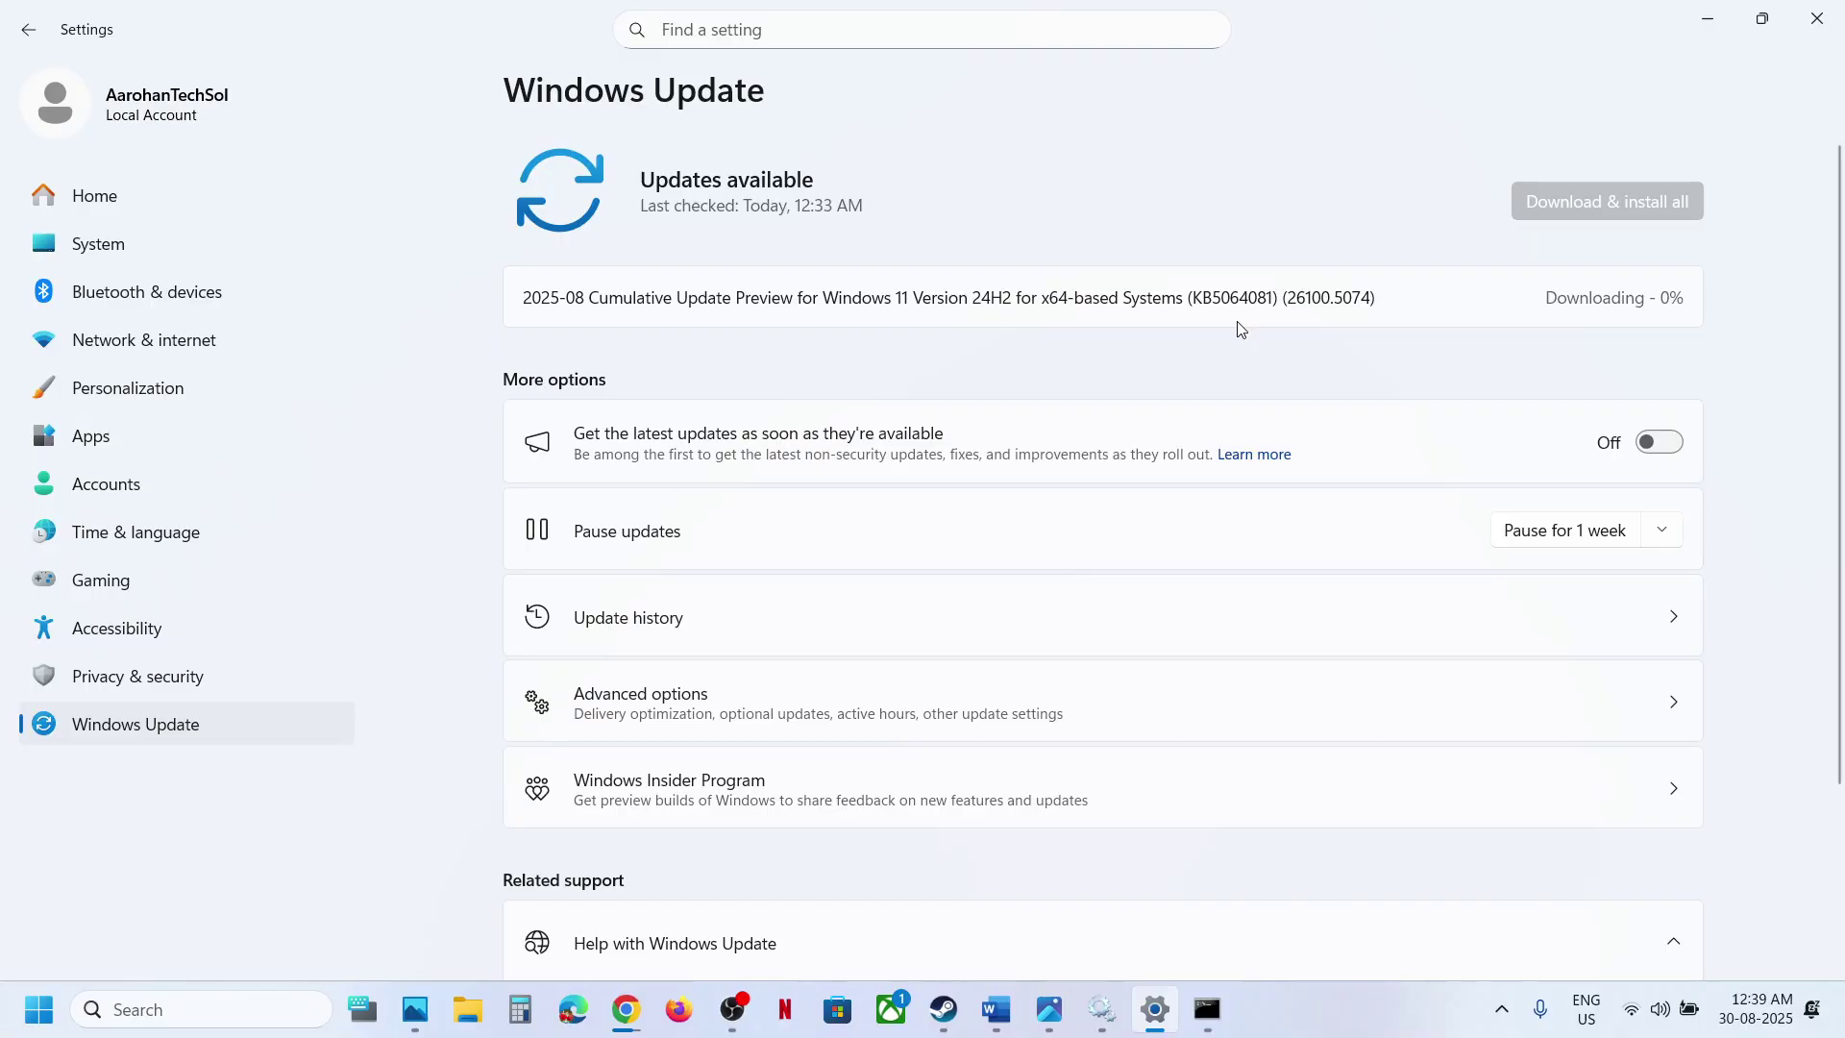
click(1343, 1033)
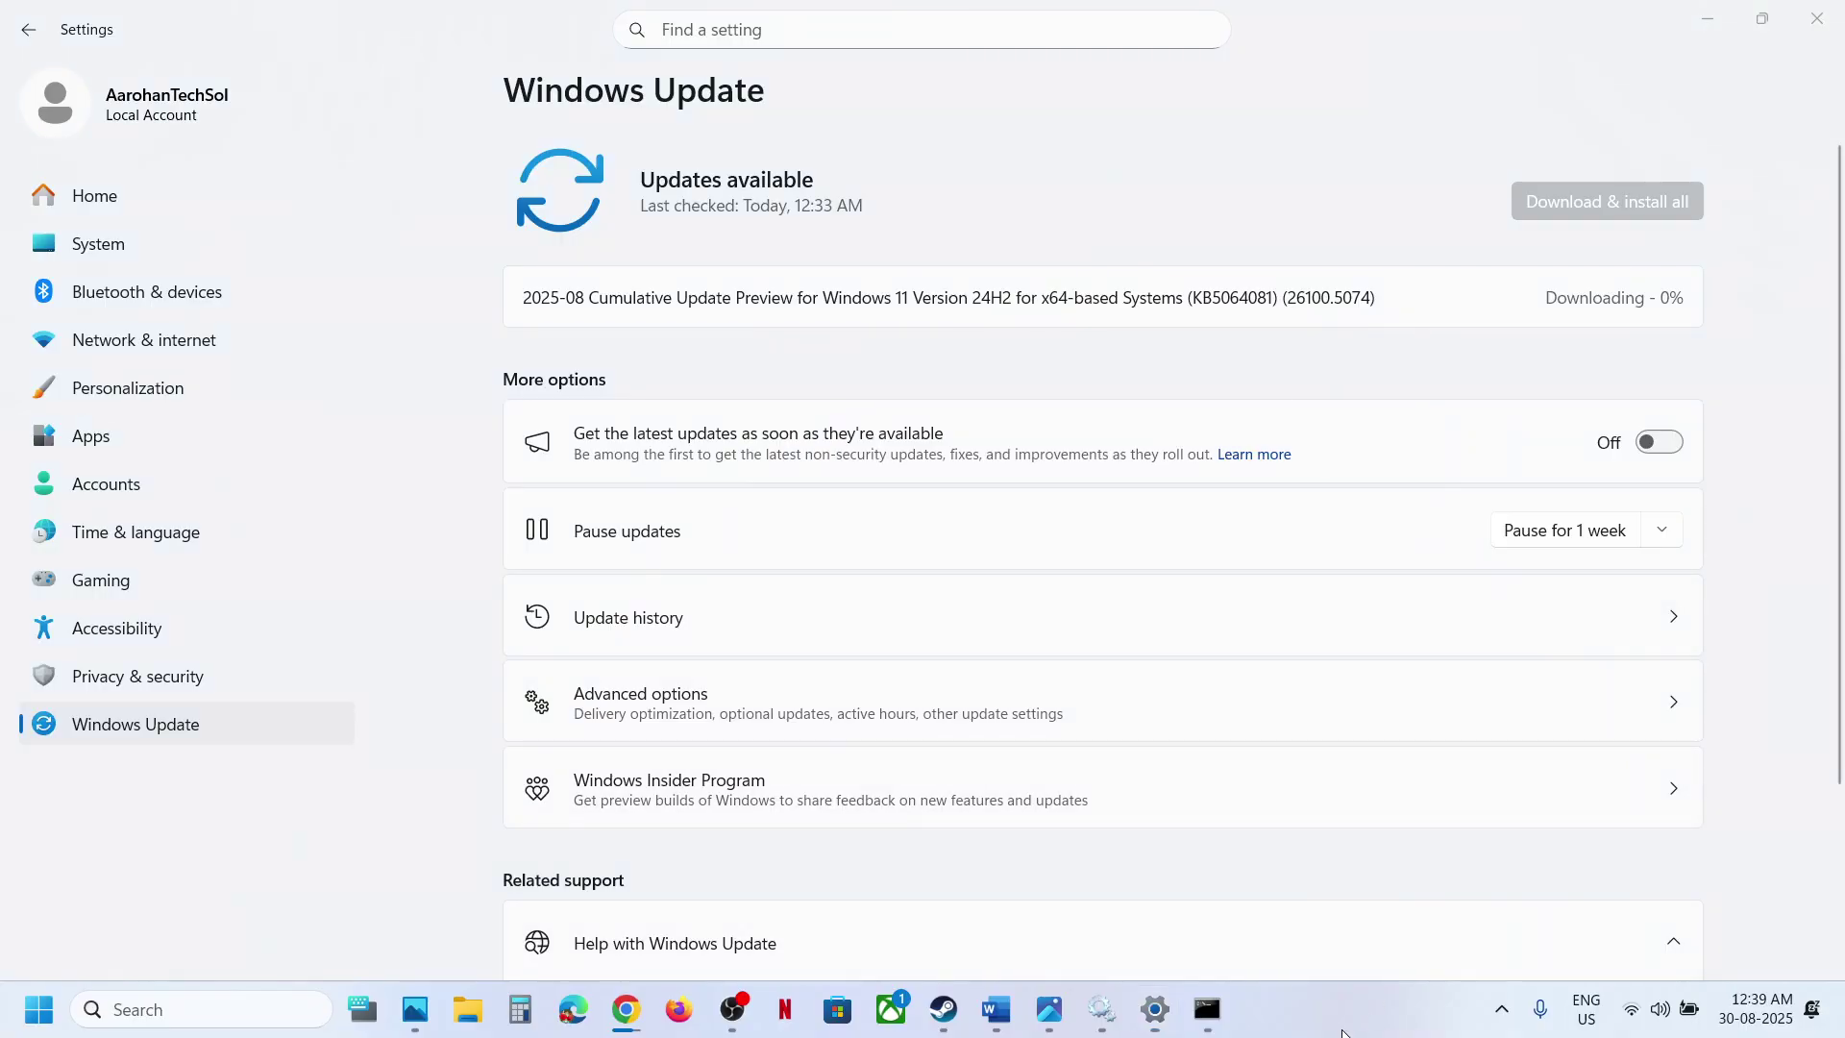